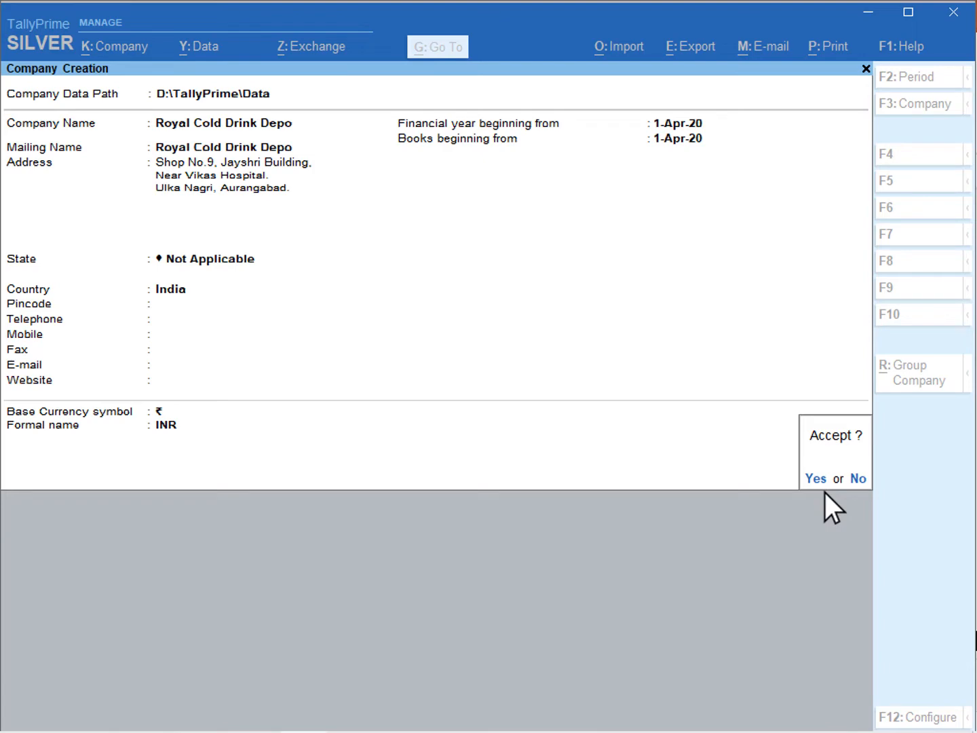
# Accept the creation of company Royal Cold Drink Depo and save its features with Goods and Services Tax (GST) set to No
pyautogui.press('Return')
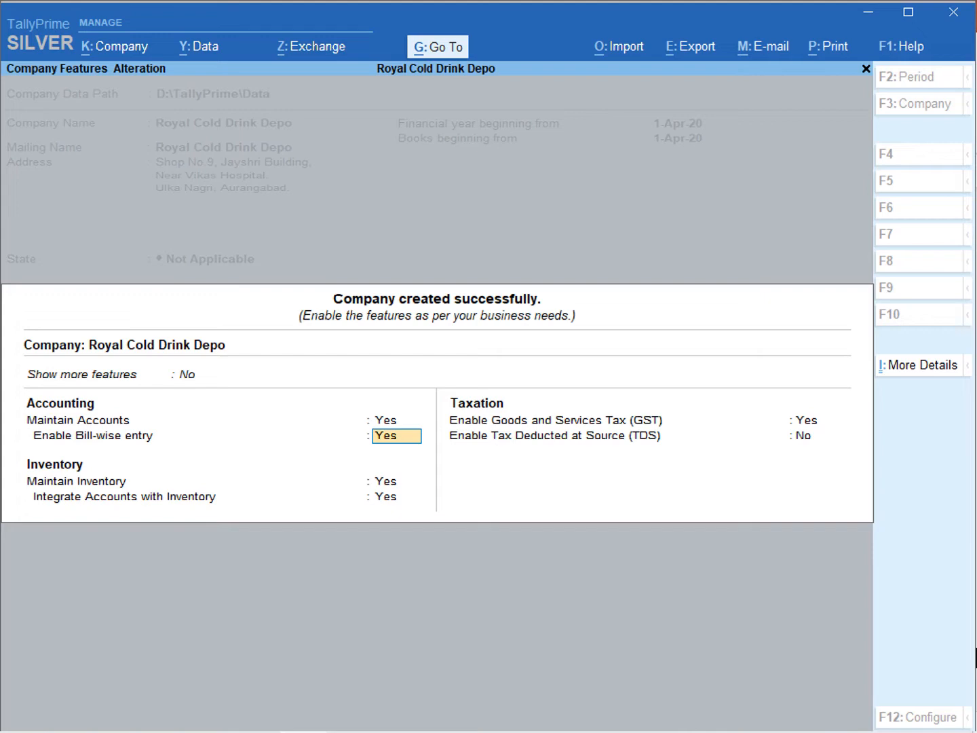
pyautogui.press('Return')
pyautogui.press('Return')
pyautogui.press('Return')
pyautogui.press('n')
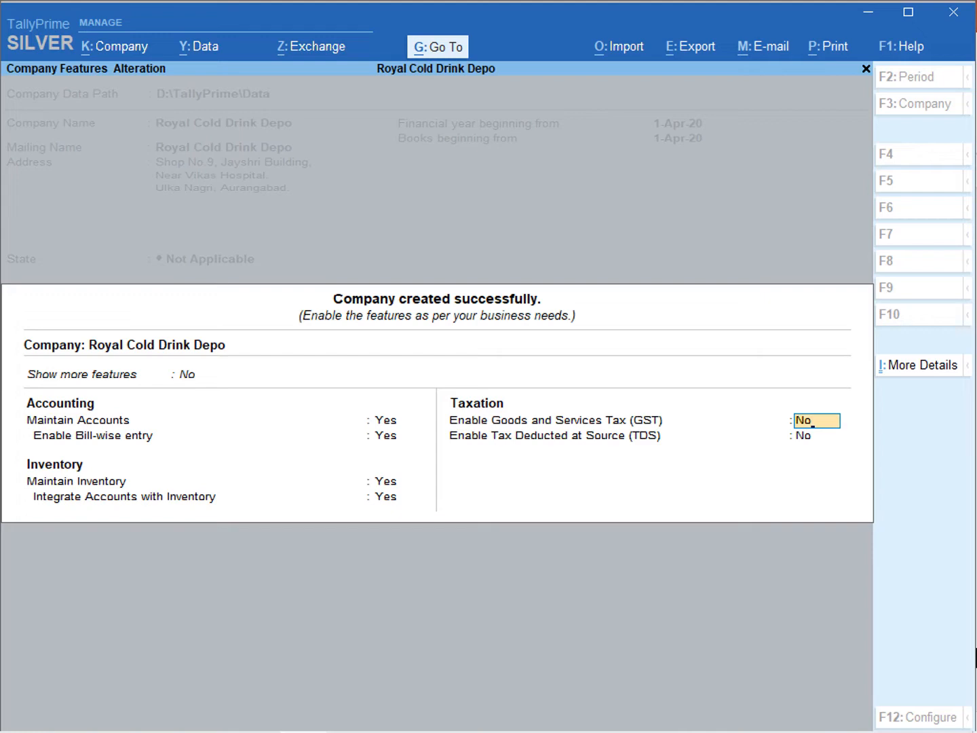
pyautogui.press('Return')
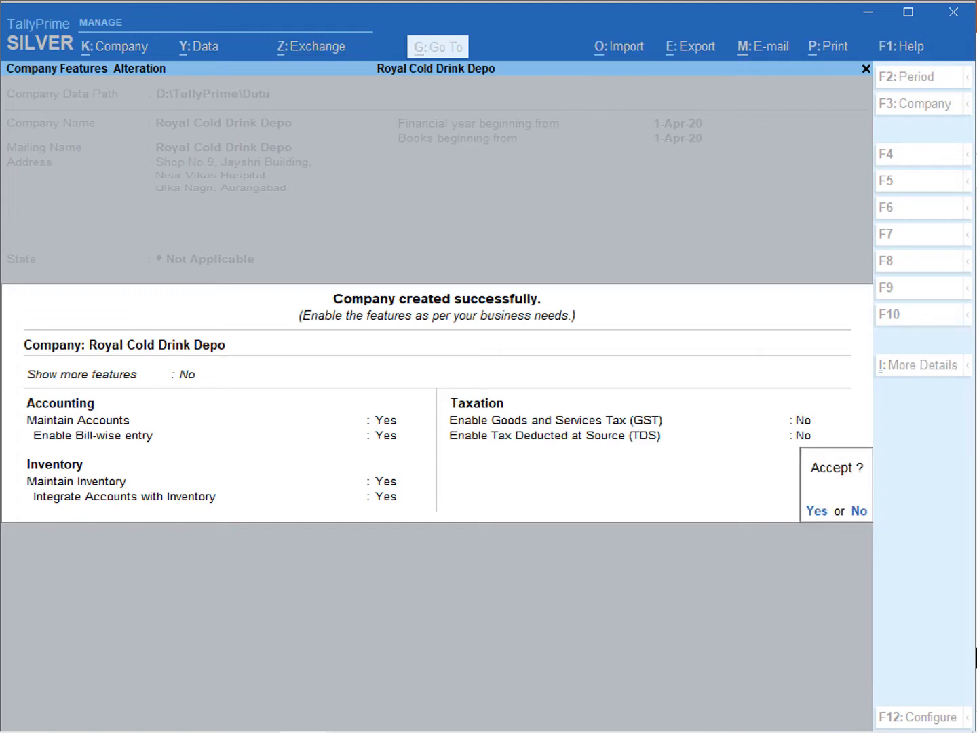
pyautogui.press('Return')
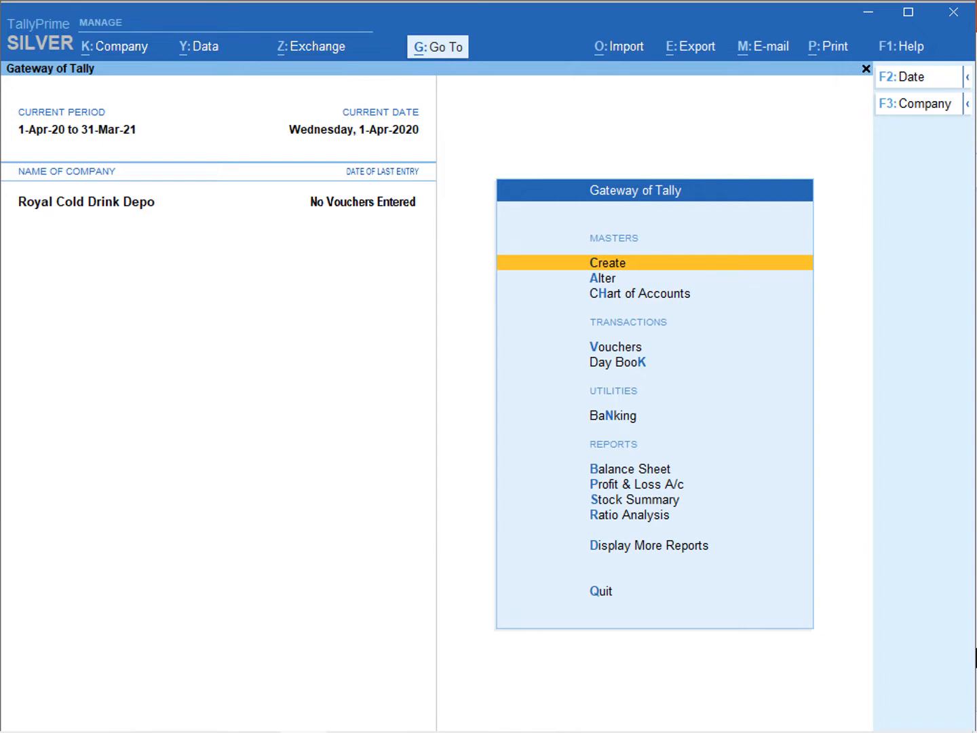
# Create the ledger Diamond Hotel under Sundry Debtors, maintaining balances bill-by-bill and leaving the default credit period blank
pyautogui.press('Return')
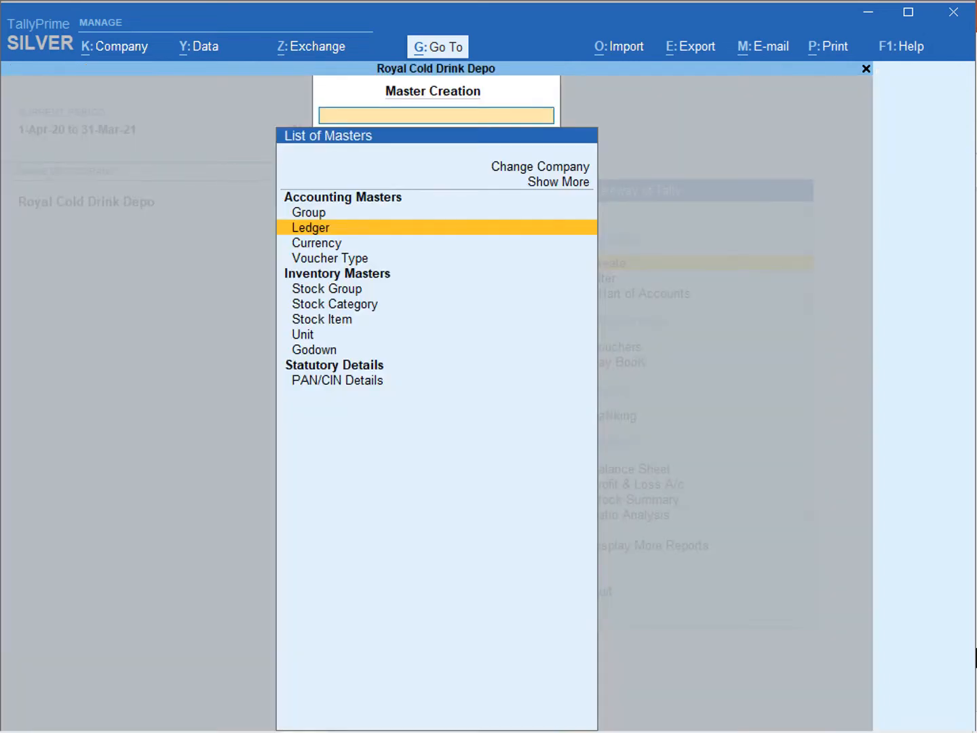
pyautogui.press('Return')
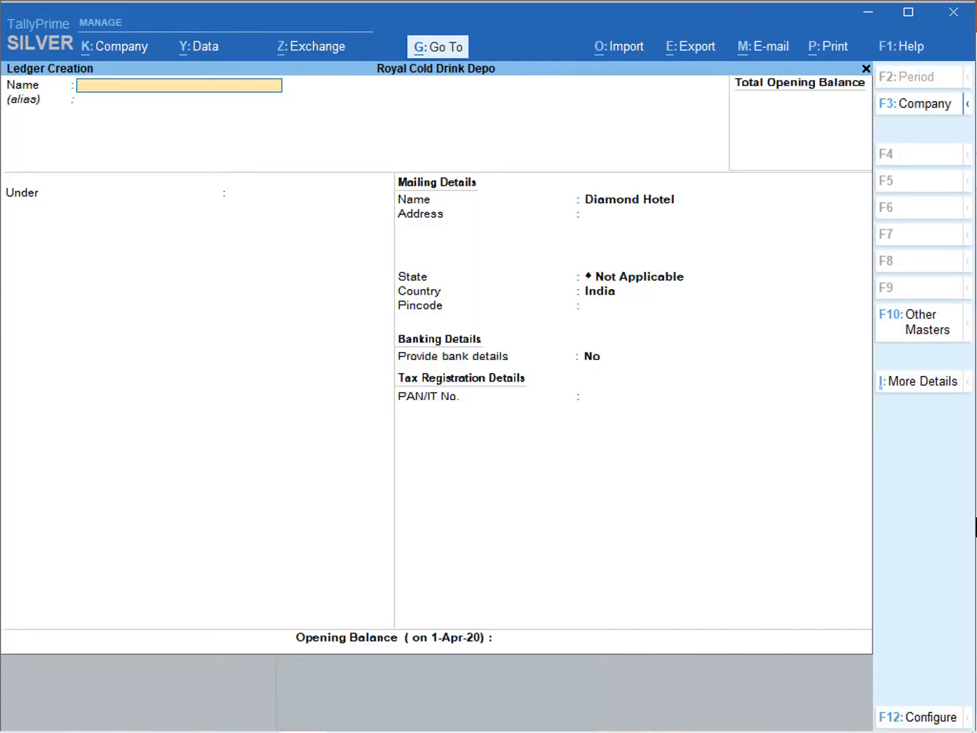
pyautogui.write('Diamond Hotel')
pyautogui.press('Return')
pyautogui.press('Return')
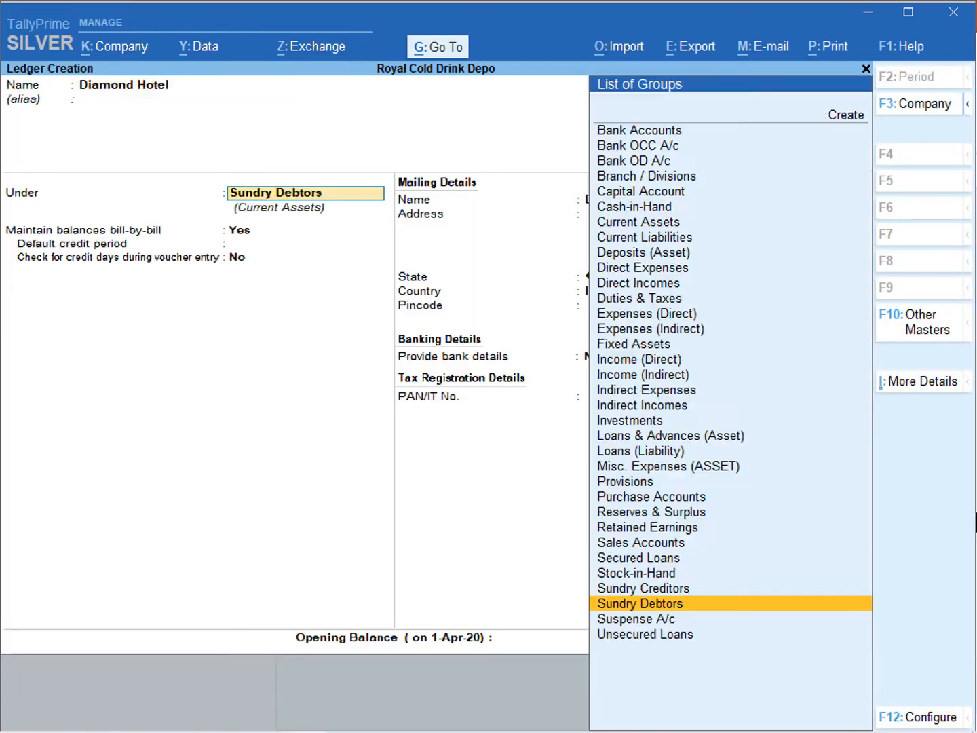
pyautogui.press('Return')
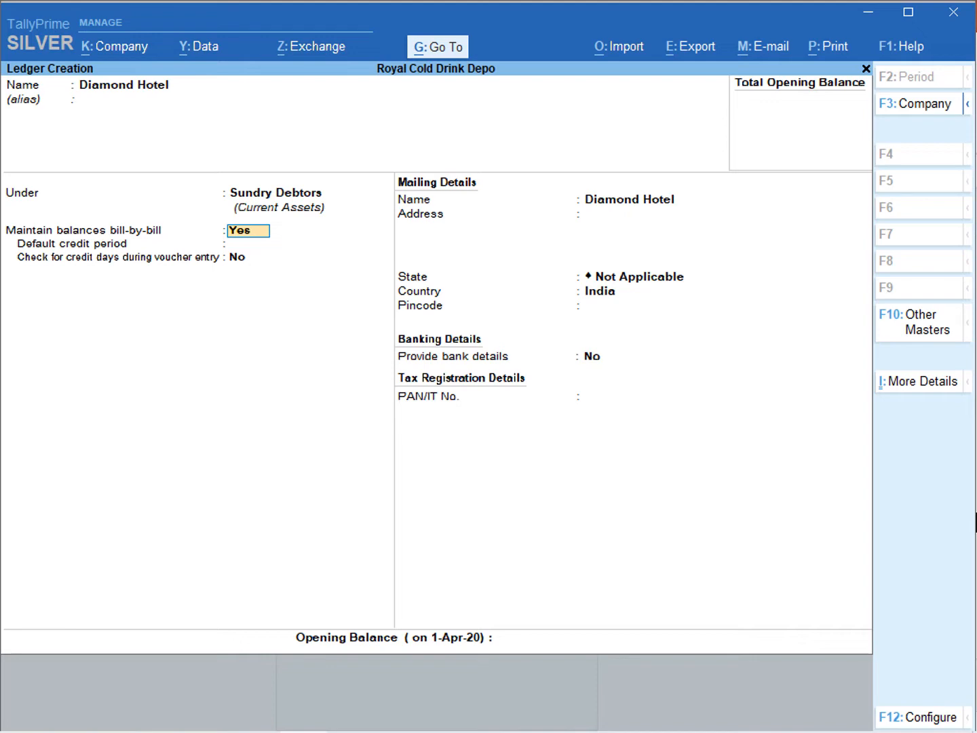
pyautogui.press('Return')
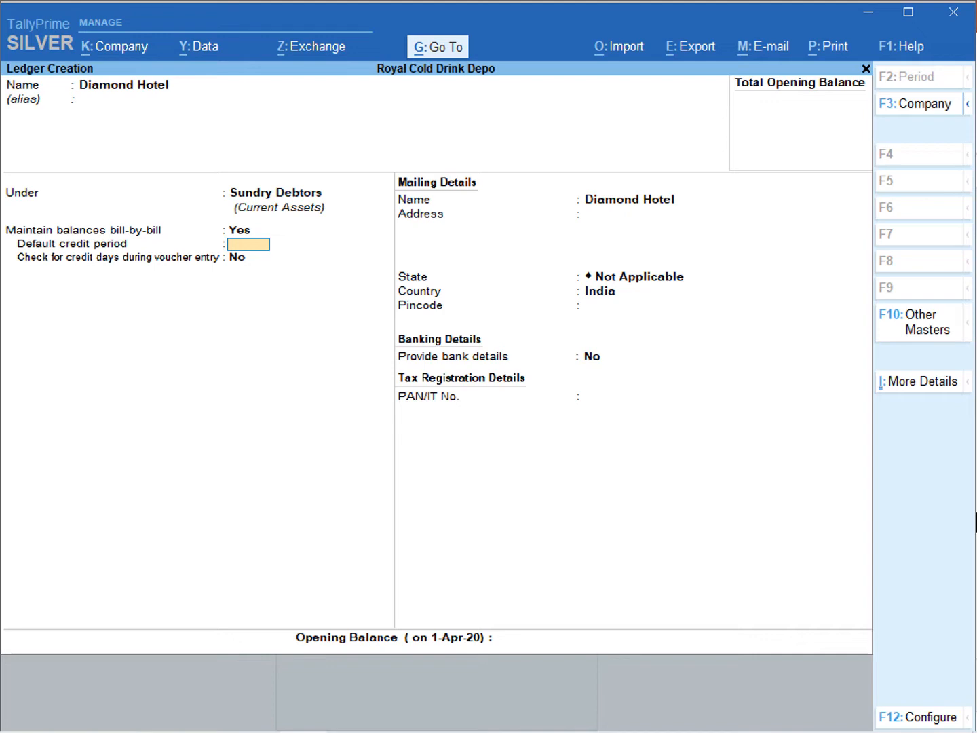
pyautogui.press('Return')
pyautogui.write('y')
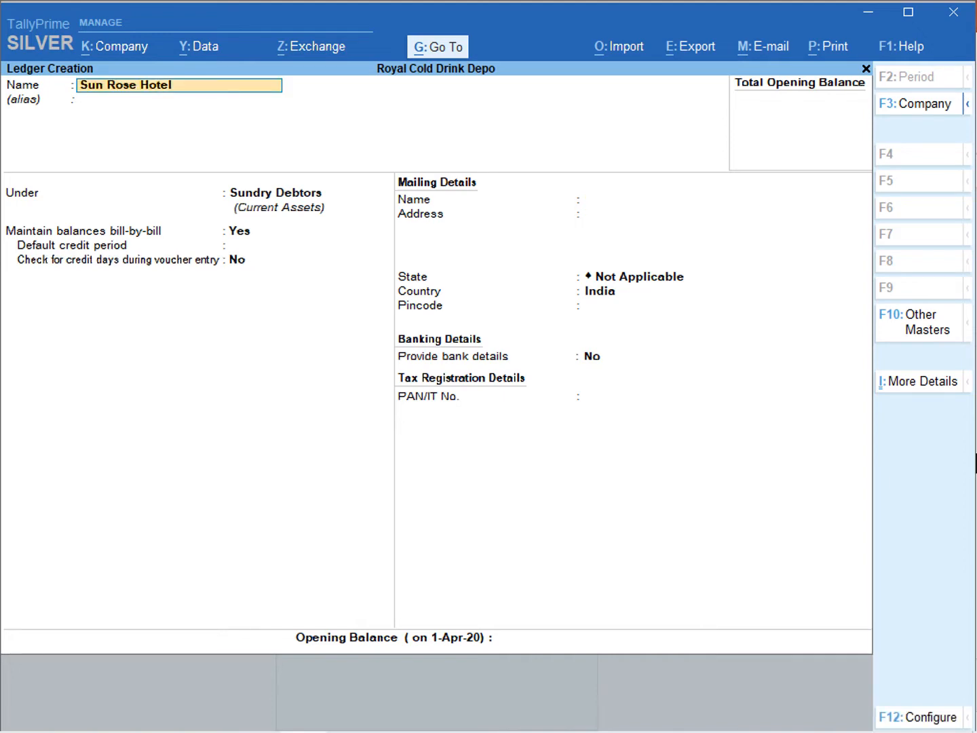
# Start a ledger named Sun Rose Hotel under Sundry Debtors with balances maintained bill-by-bill
pyautogui.press('Return')
pyautogui.press('Return')
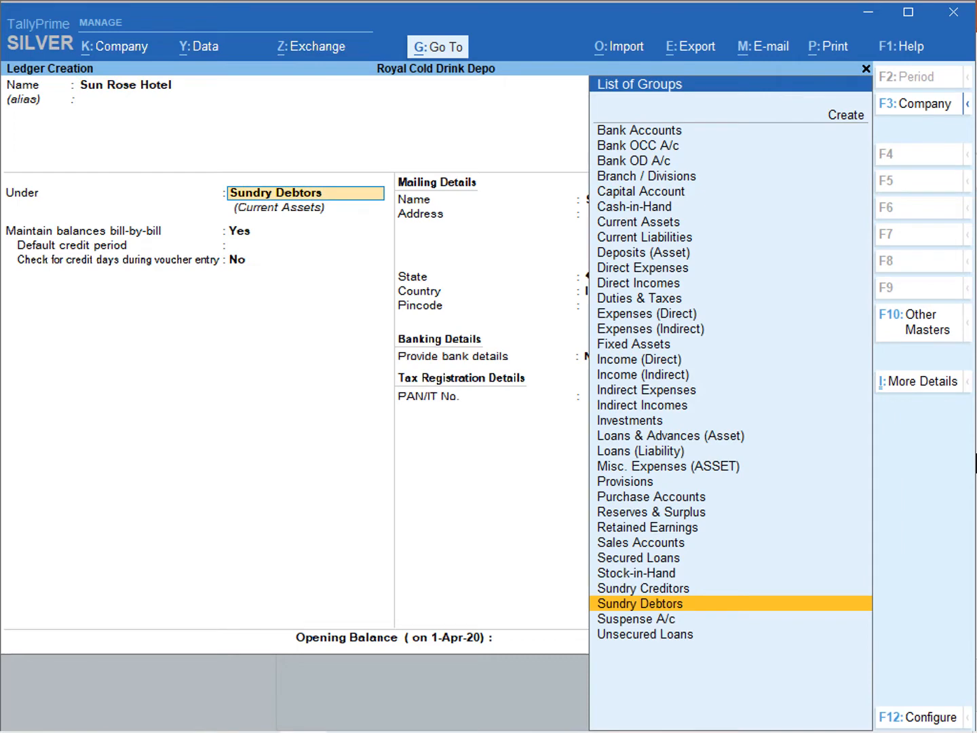
pyautogui.press('Return')
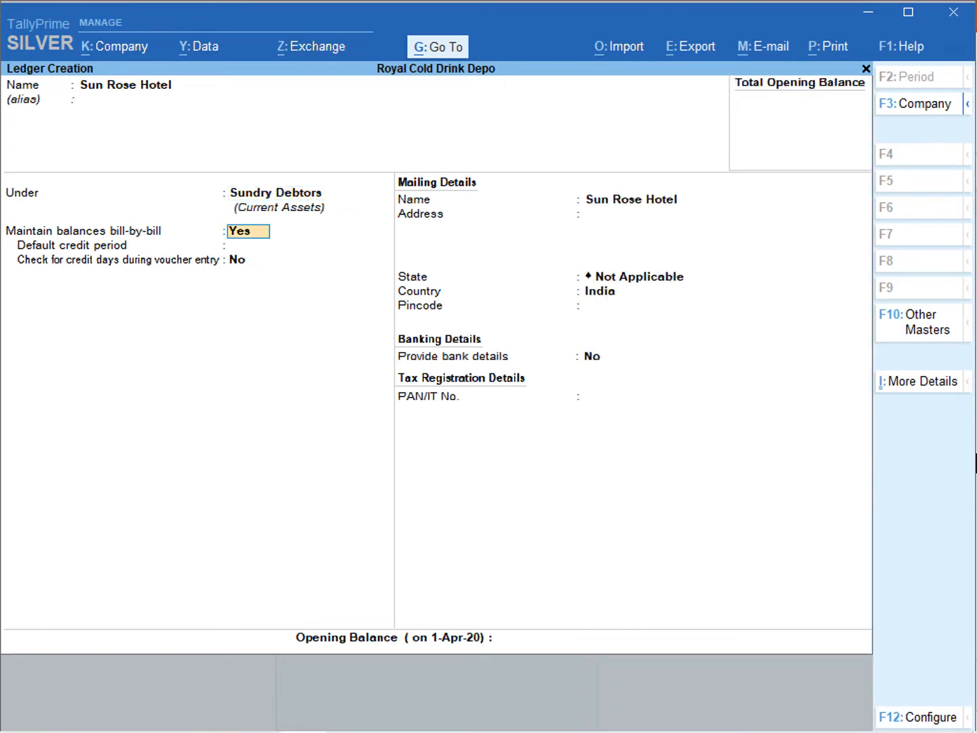
pyautogui.press('Return')
pyautogui.write('30')
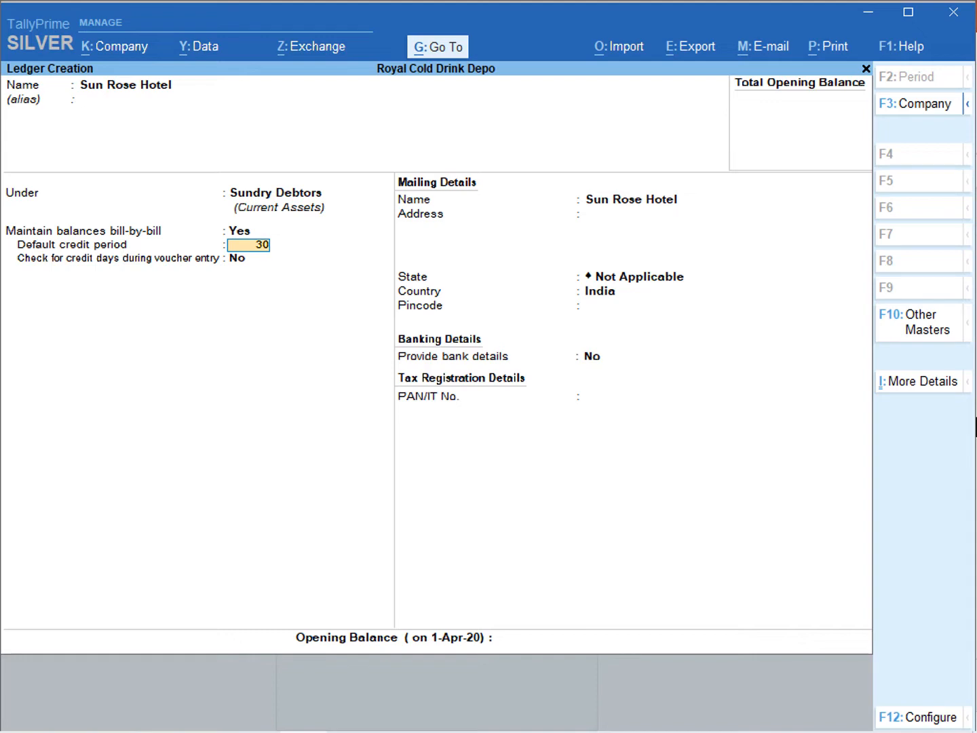
pyautogui.write('D')
pyautogui.write('1 M')
pyautogui.write('3W')
pyautogui.write('1Y')
pyautogui.press('BackSpace')
pyautogui.press('BackSpace')
# Set Sun Rose Hotel's default credit period to 30 Days and enable checking for credit days during voucher entry
pyautogui.write('30')
pyautogui.press('Return')
pyautogui.press('y')
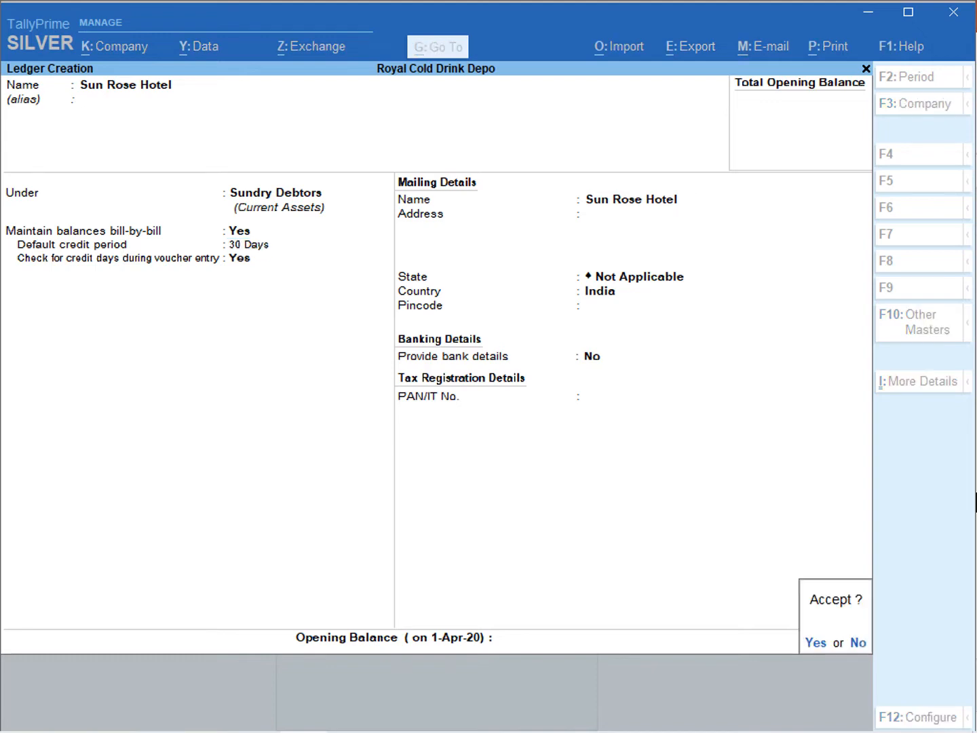
# Save the current ledger and create Contessa Hotel under Sundry Debtors, with bill-by-bill balances and a default credit period of 2 Months
pyautogui.write('yContessa Hotel')
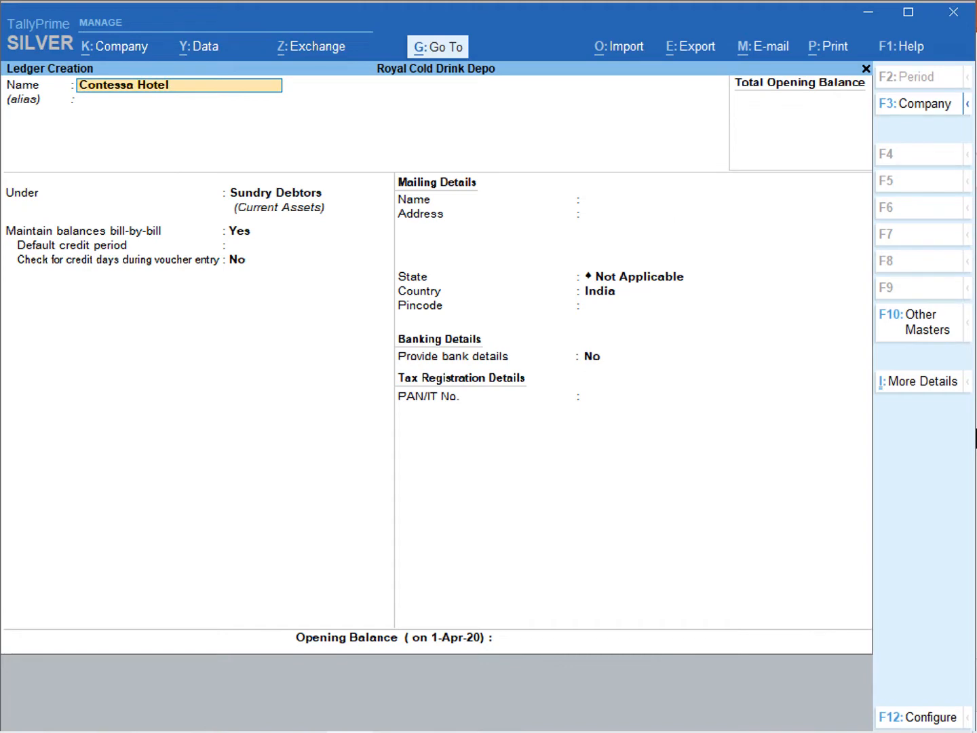
pyautogui.press('Return')
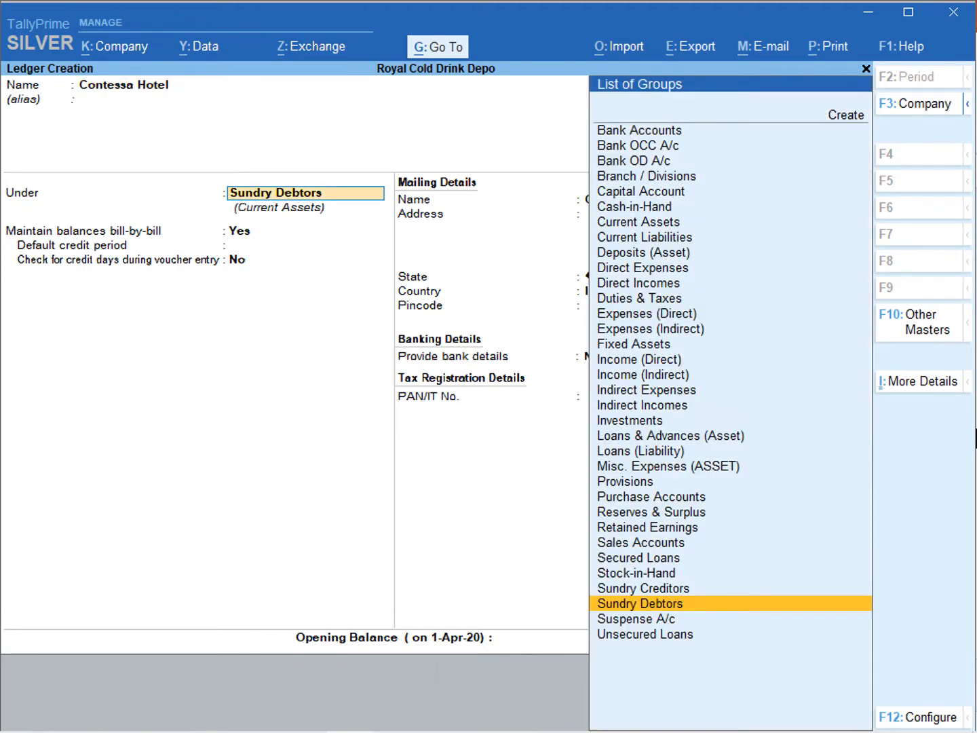
pyautogui.press('Return')
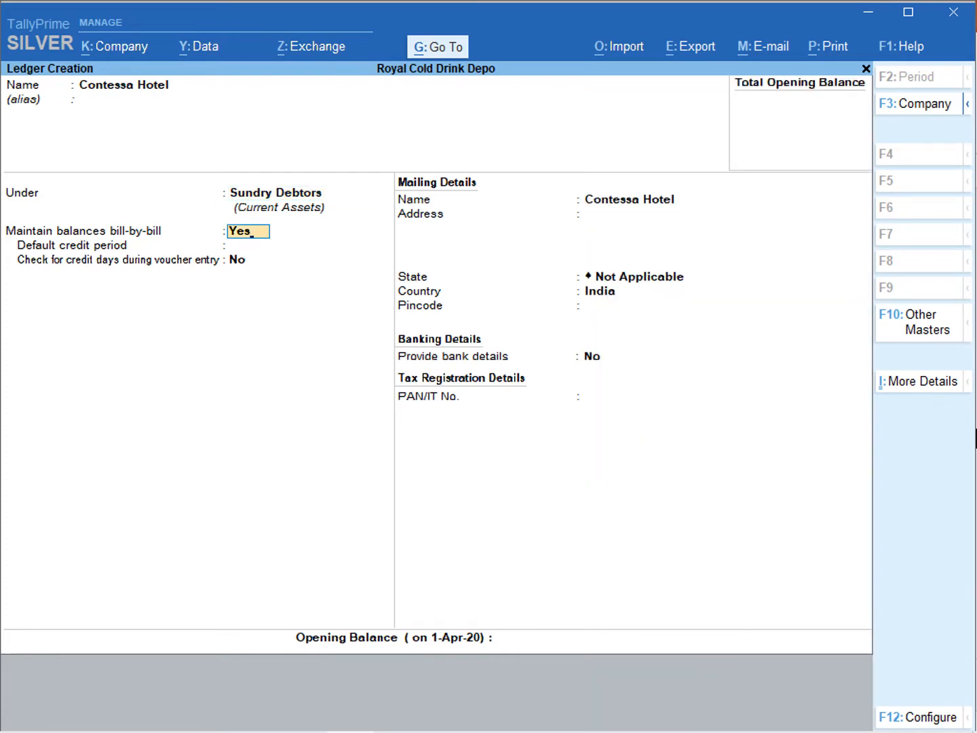
pyautogui.press('Return')
pyautogui.write('2M')
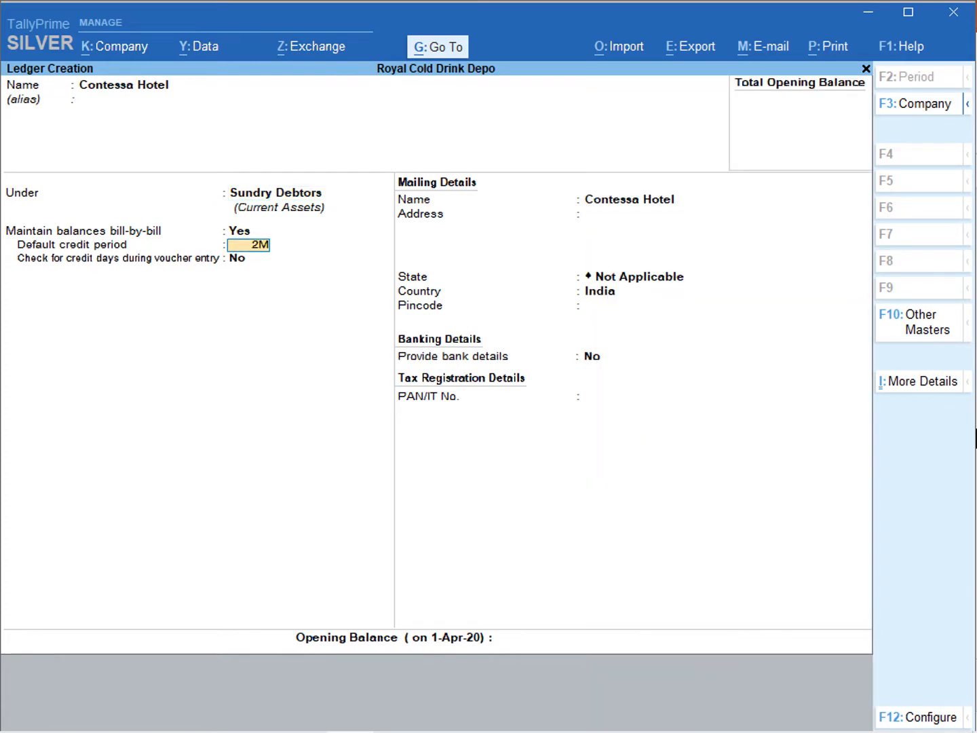
pyautogui.press('Return')
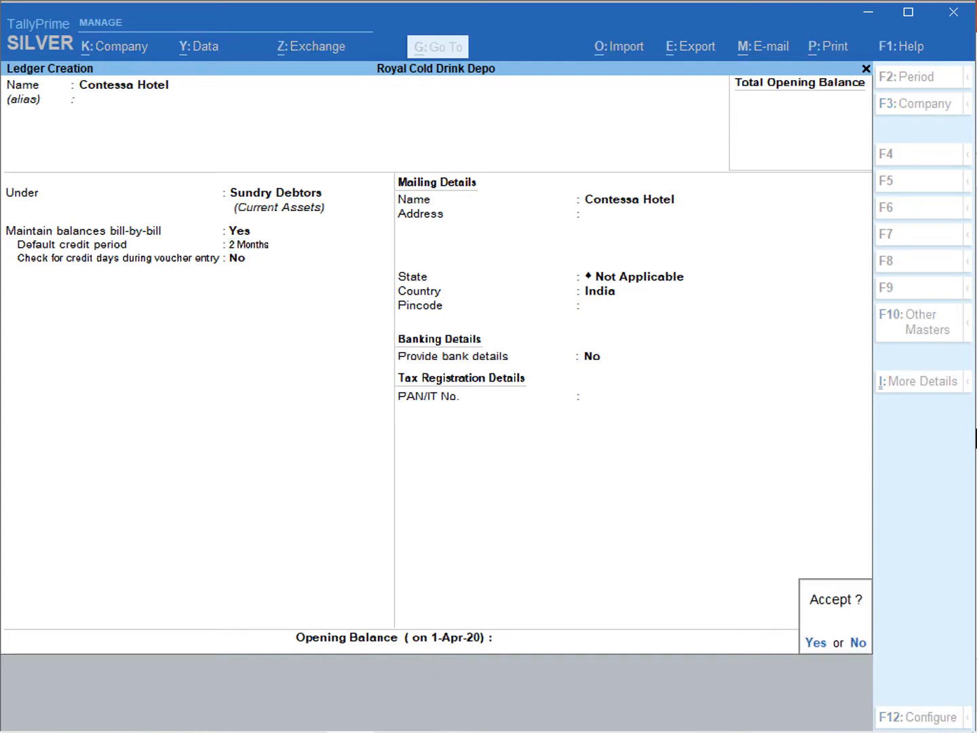
pyautogui.press('Return')
# Create the ledger Sarovar Hotel under Sundry Debtors, maintaining balances bill-by-bill with no default credit period
pyautogui.write('Sarovar Hotel')
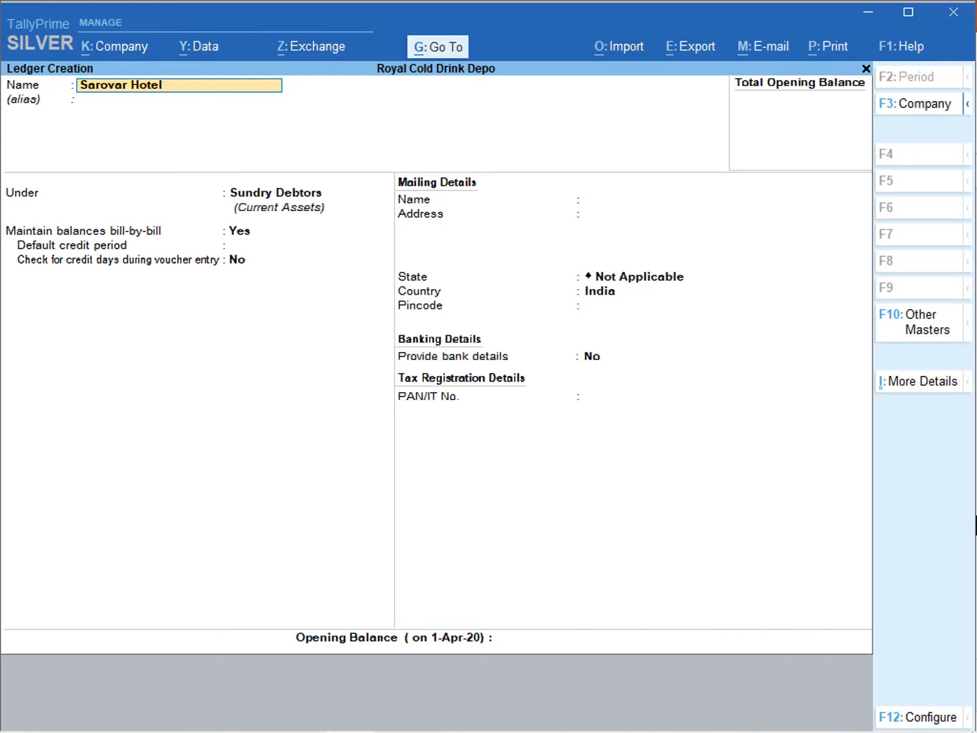
pyautogui.press('Return')
pyautogui.press('Return')
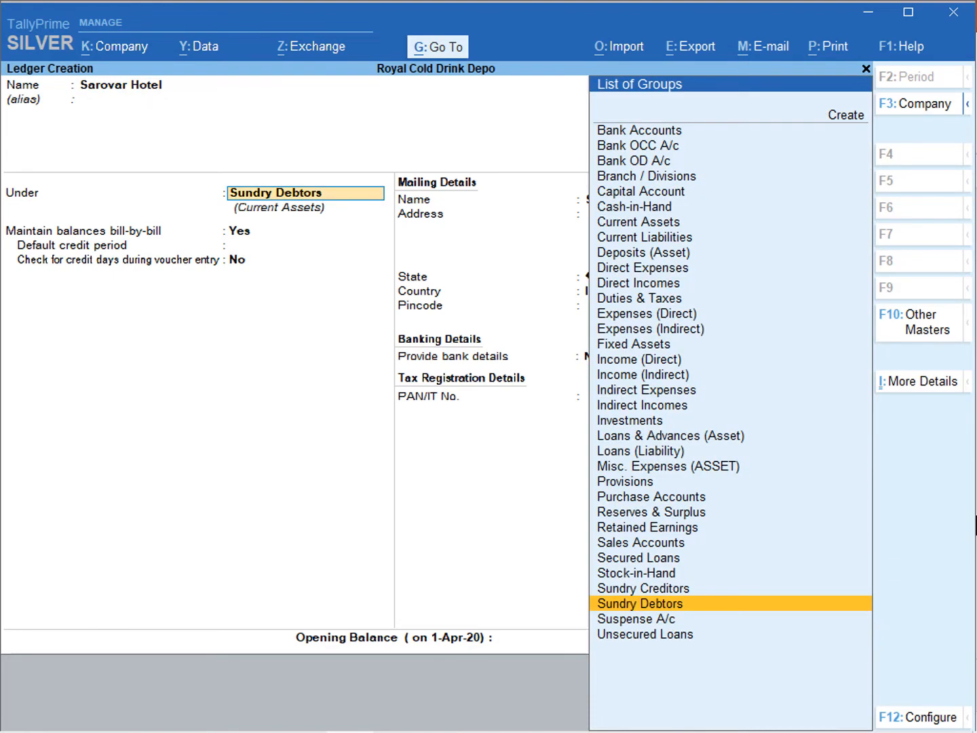
pyautogui.press('Return')
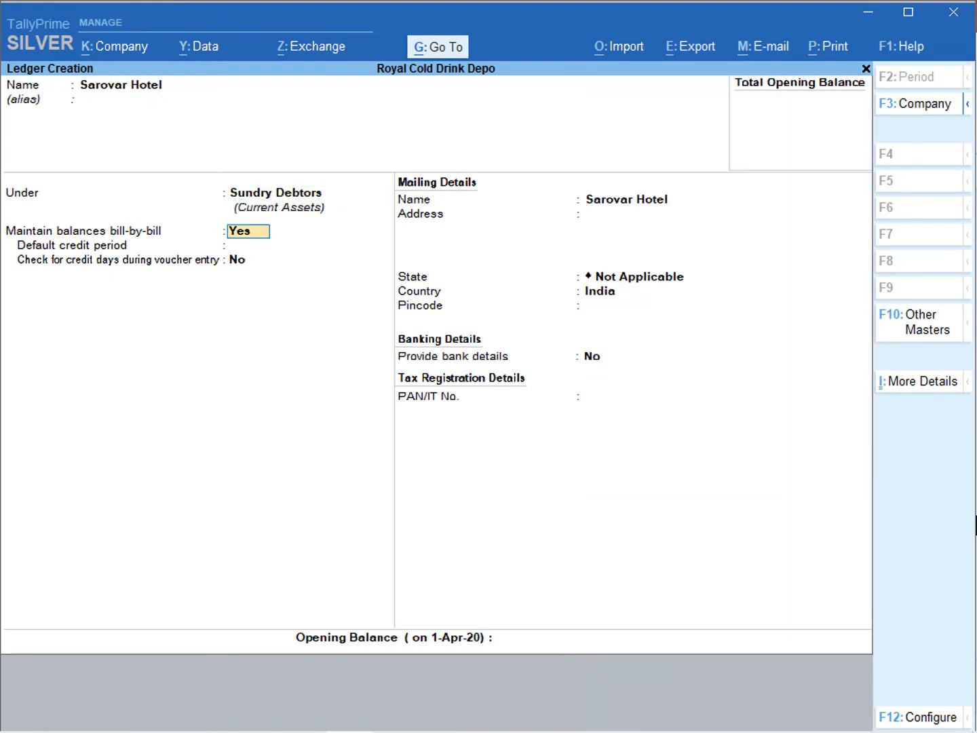
pyautogui.press('Return')
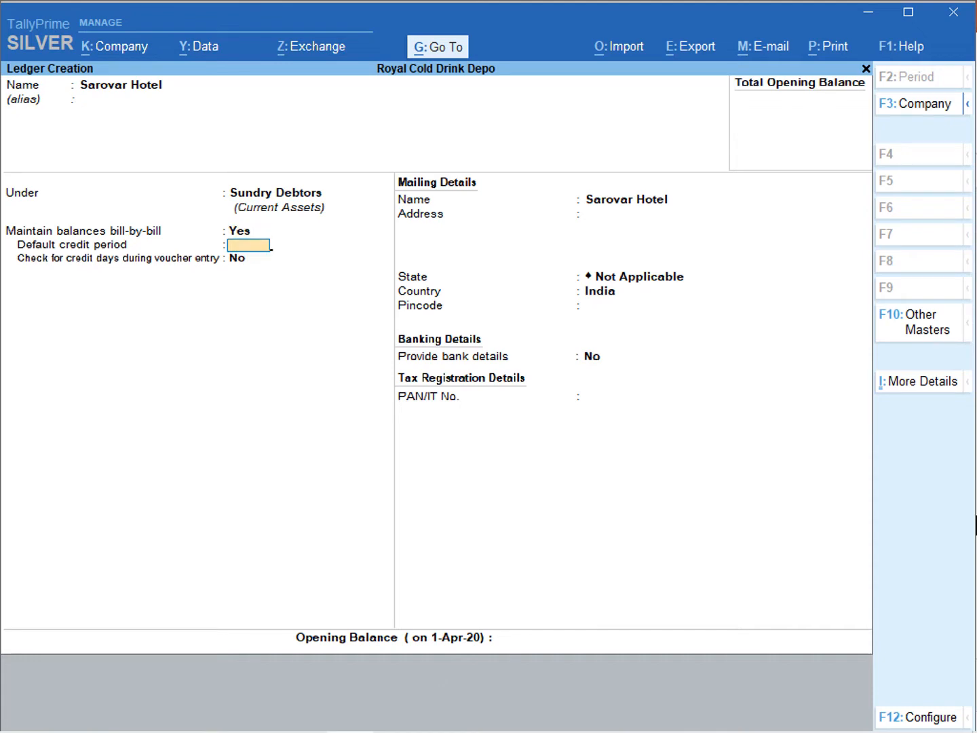
pyautogui.hotkey('ctrl', 'a')
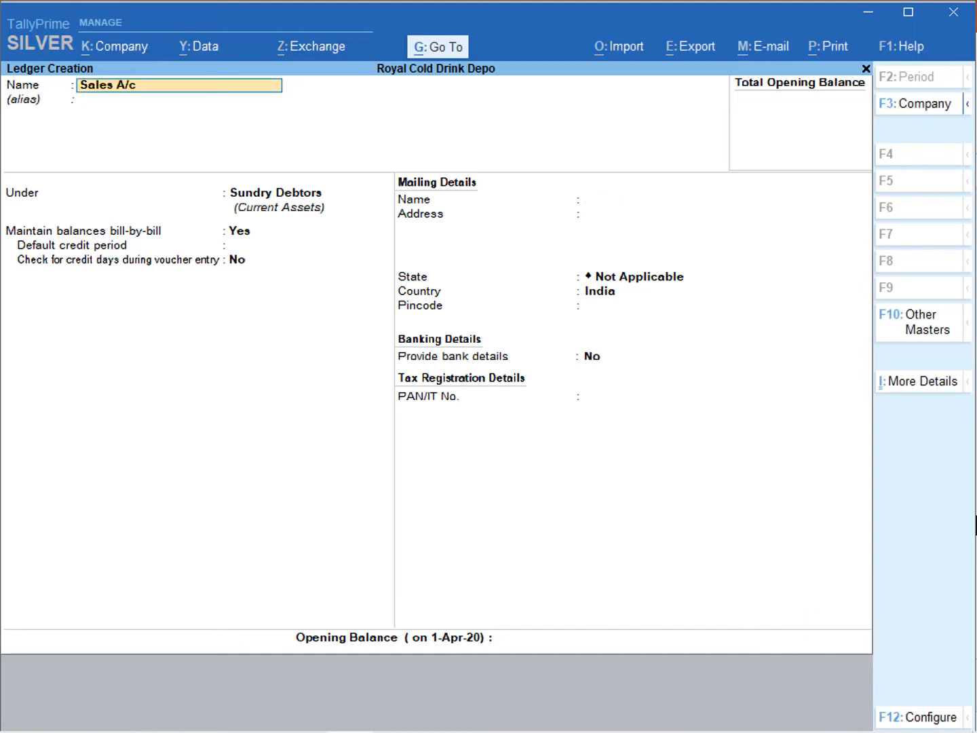
# Create the ledger Sales A/c under the Sales Accounts group with the ledger type left as Not Applicable
pyautogui.press('Return')
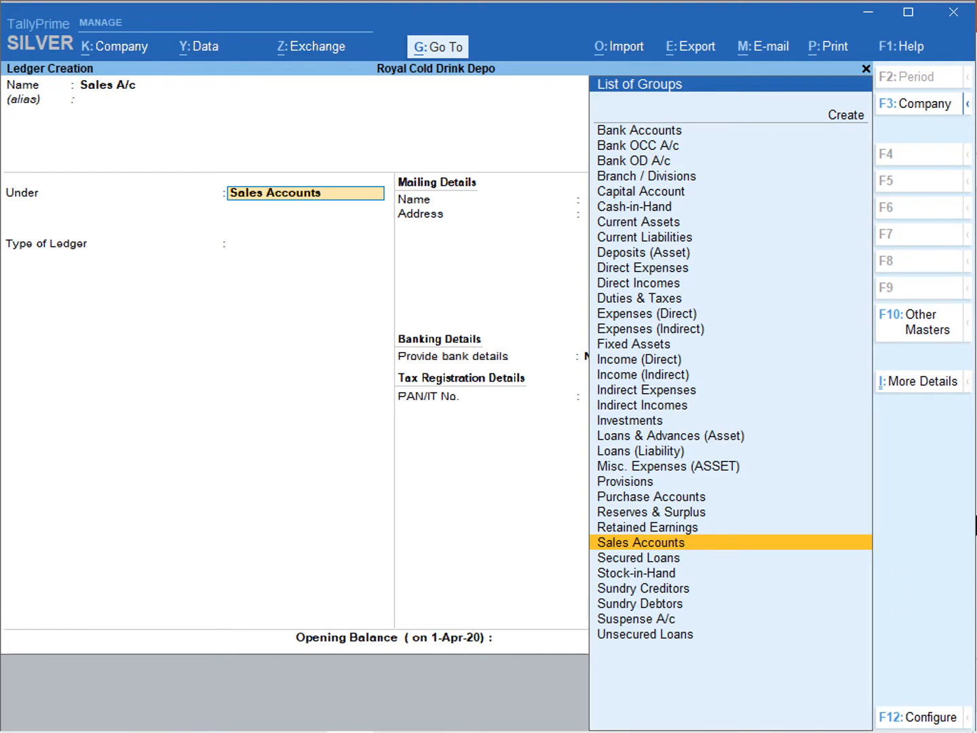
pyautogui.hotkey('ctrl', 'a')
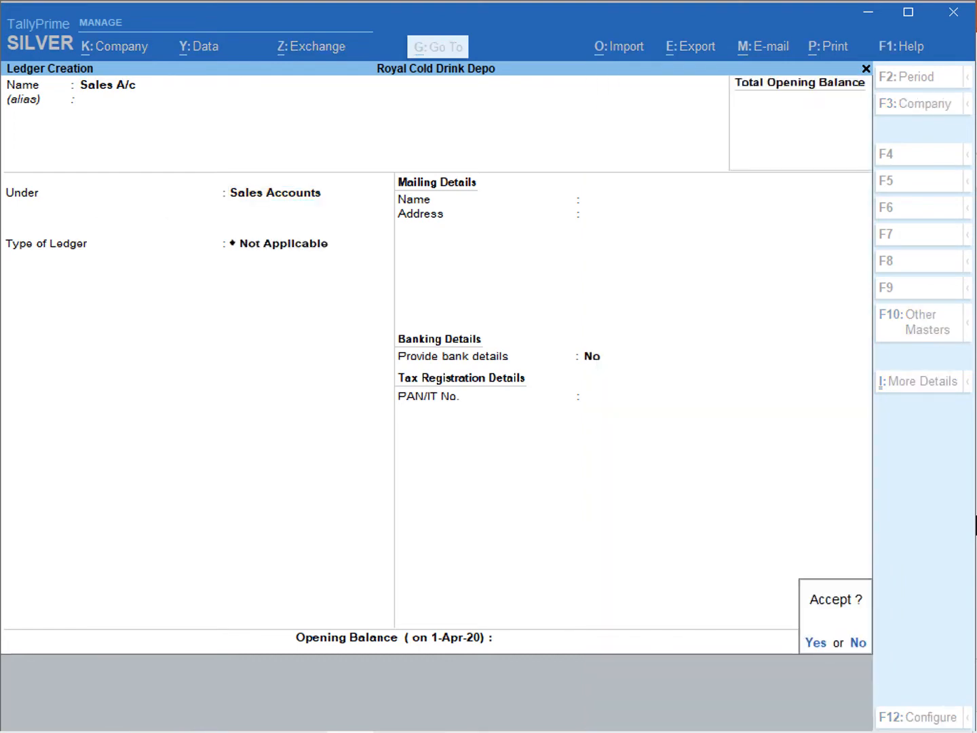
pyautogui.write('y')
# Create the ledger Purrchase A/c under the Purchase Accounts group with the ledger type left as Not Applicable
pyautogui.write('Purrchase A/c')
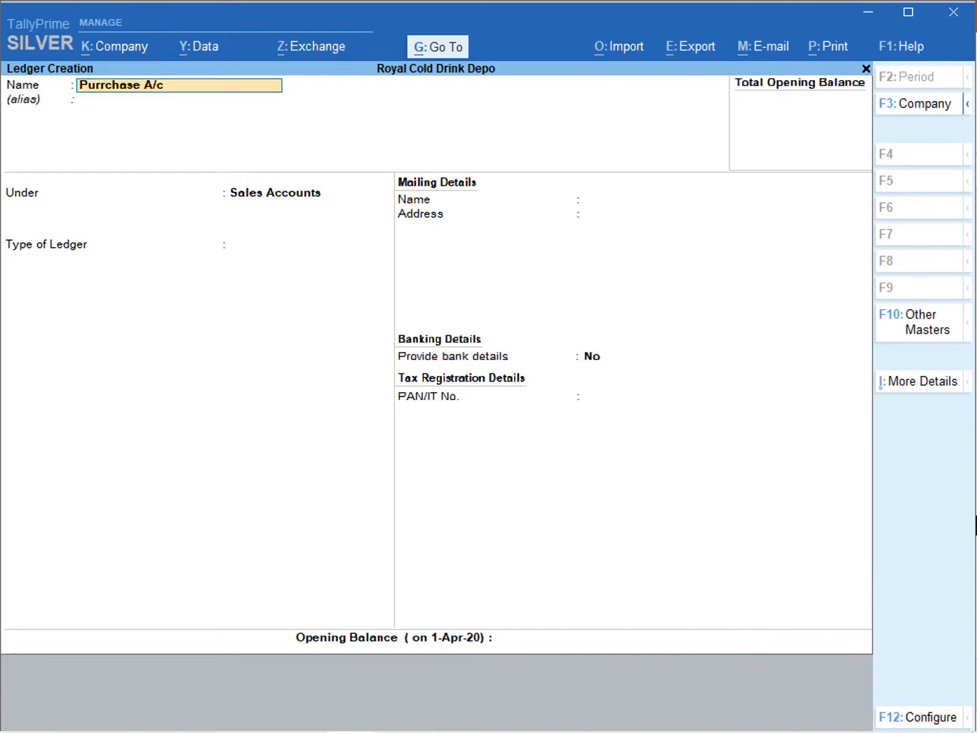
pyautogui.press('Return')
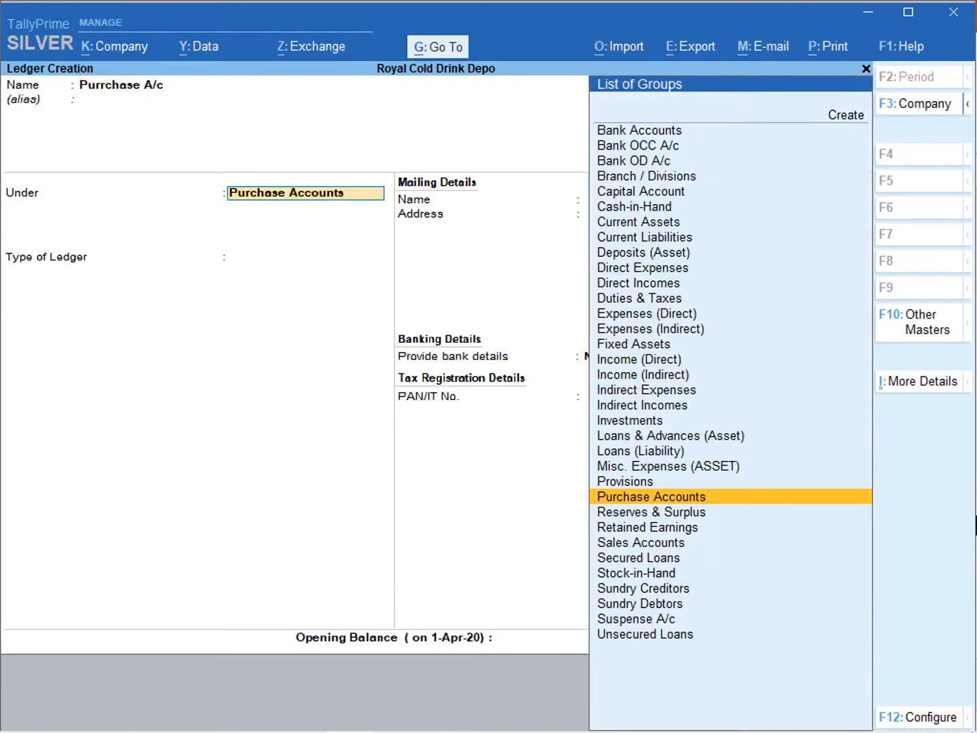
pyautogui.hotkey('ctrl', 'a')
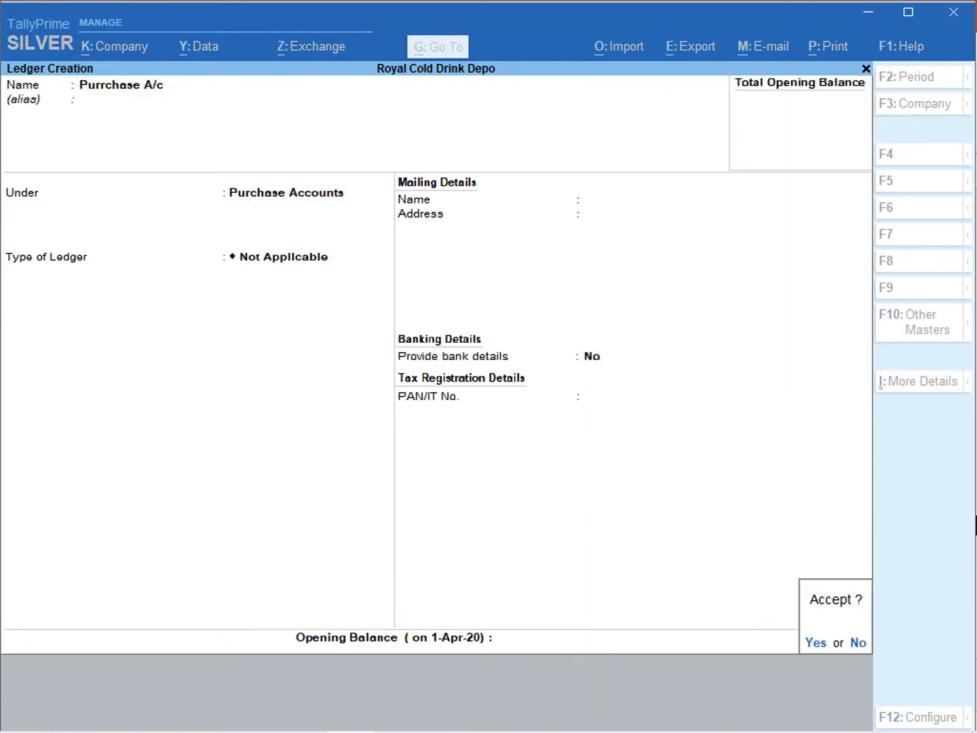
pyautogui.write('y')
# Create the ledger Dukes India Ltd. under Sundry Creditors with Maintain balances bill-by-bill set to No
pyautogui.write('Dukes India Ltd.')
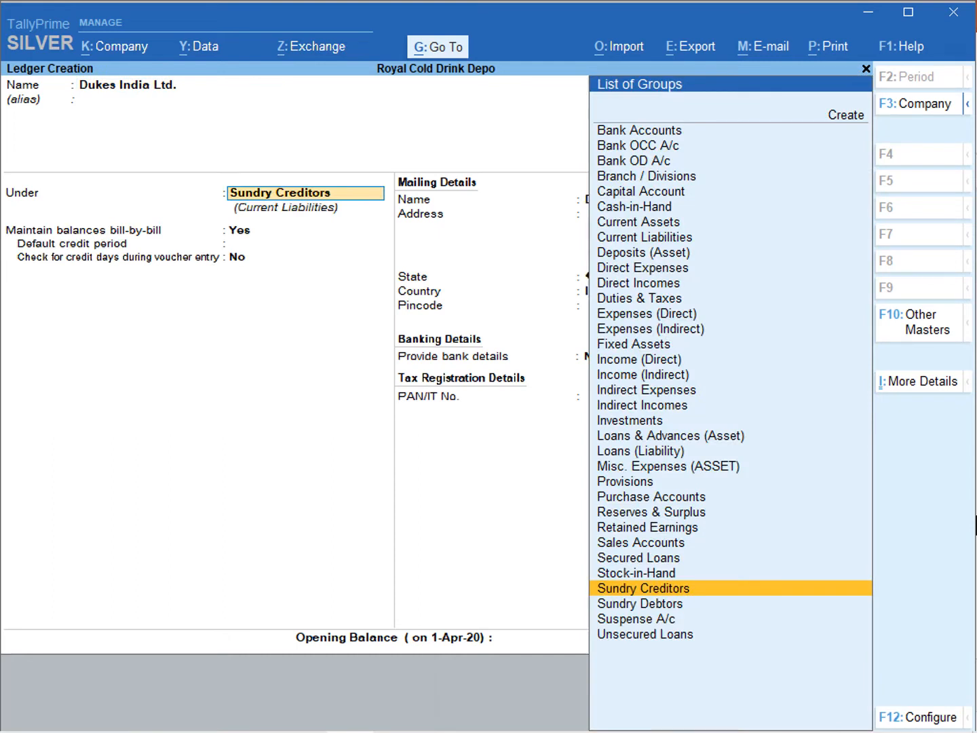
pyautogui.press('Return')
pyautogui.press('n')
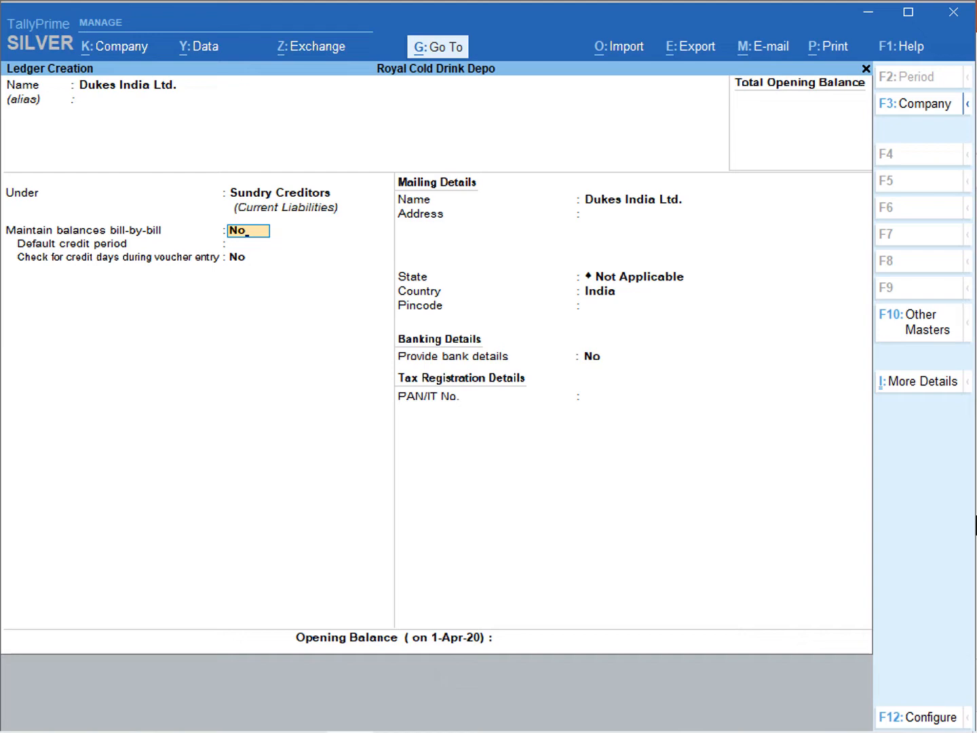
pyautogui.press('Return')
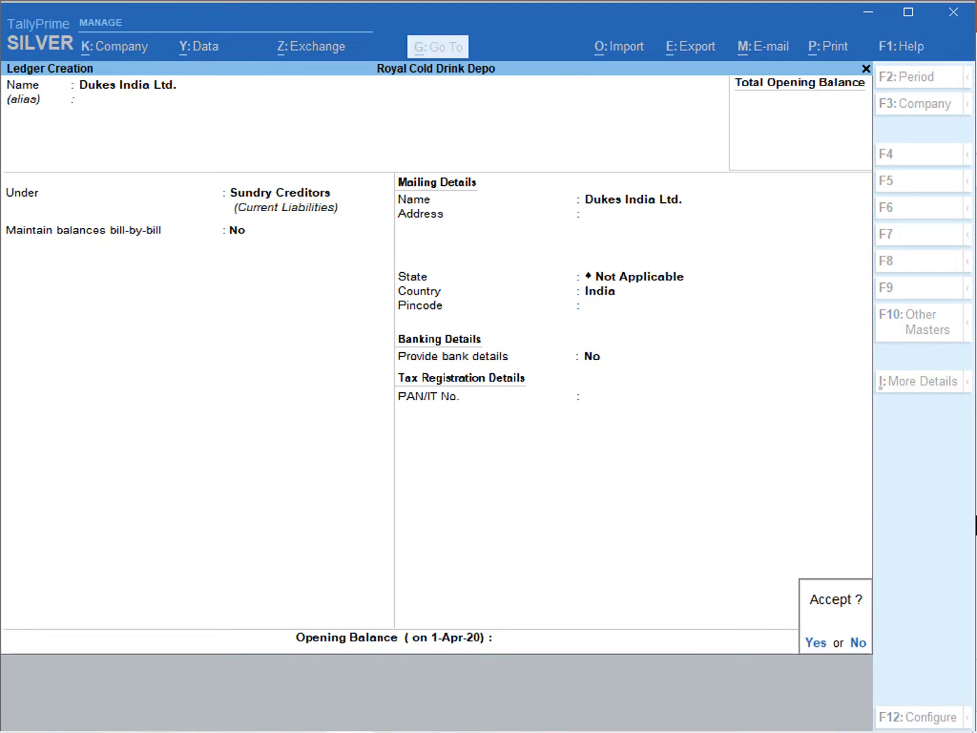
pyautogui.press('y')
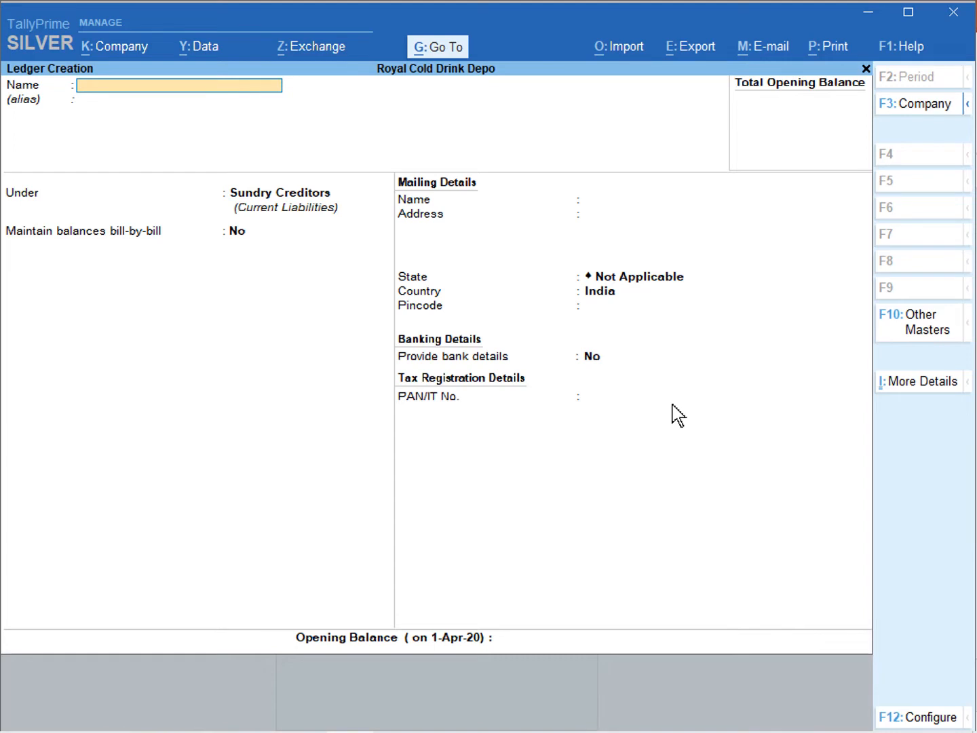
# Create a simple unit of measure with symbol B, formal name Bottles and 0 decimal places
pyautogui.click(437, 47)
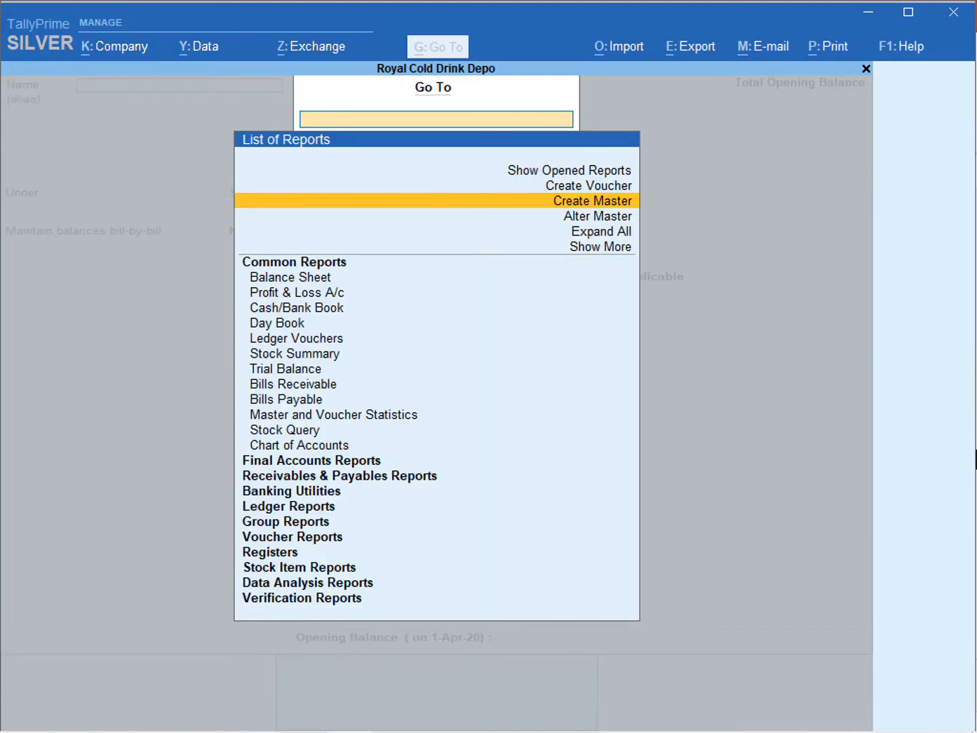
pyautogui.press('Return')
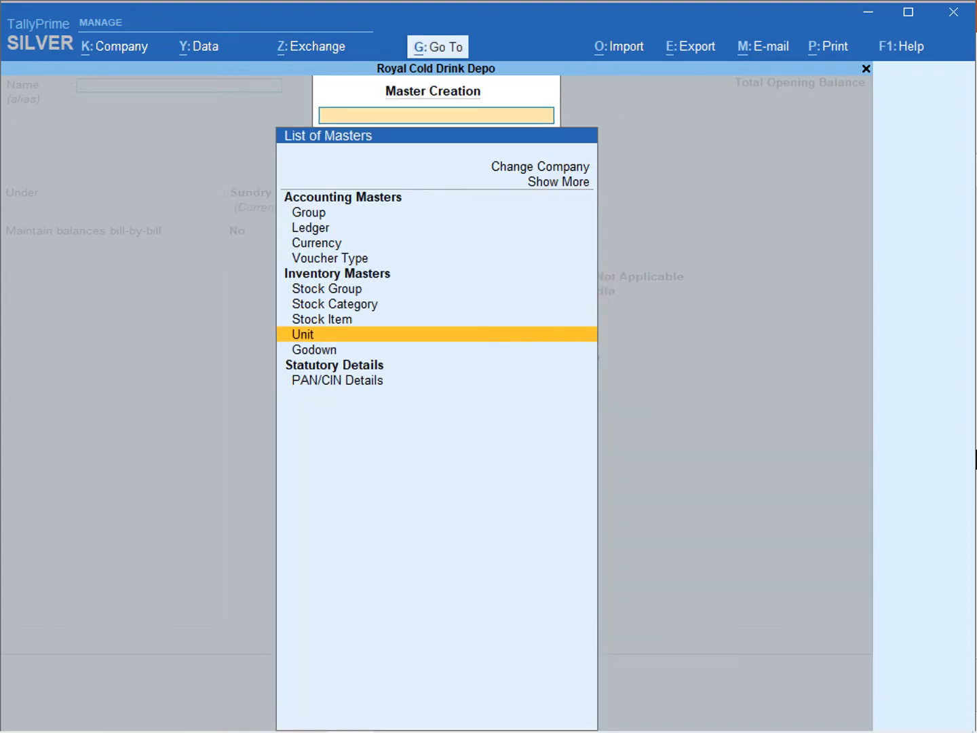
pyautogui.press('Return')
pyautogui.write('B')
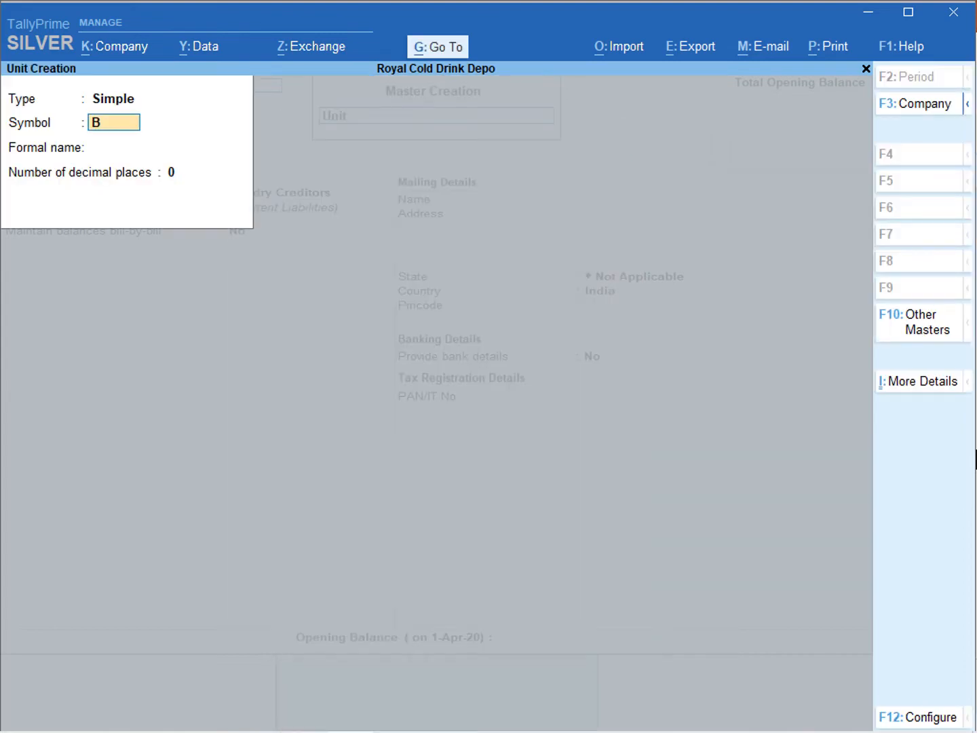
pyautogui.press('Return')
pyautogui.write('Bottles')
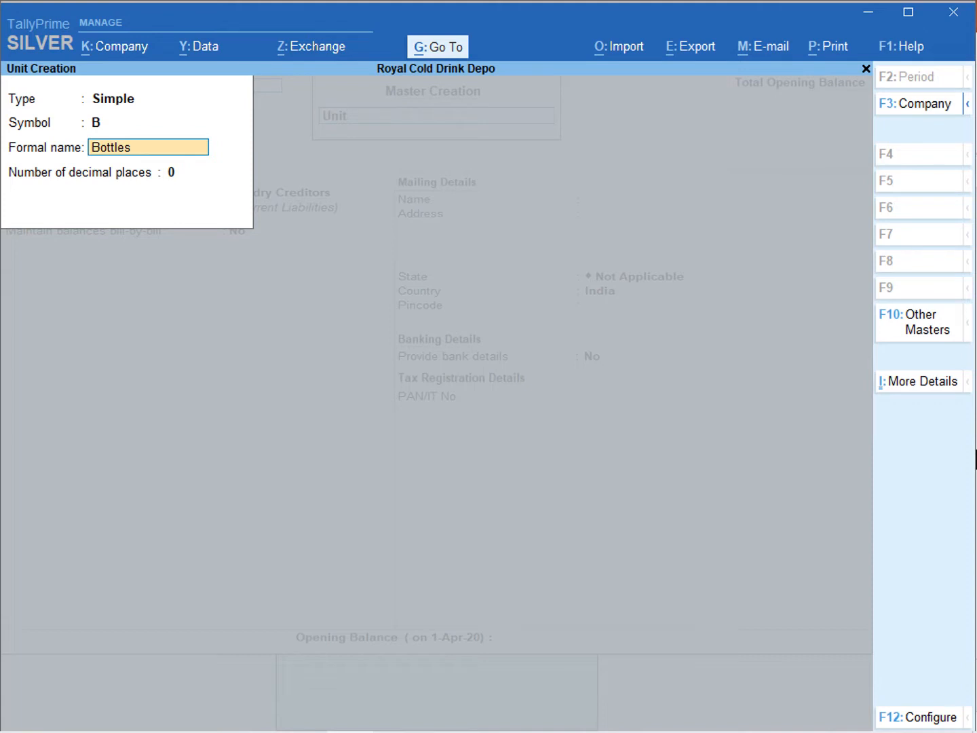
pyautogui.press('Return')
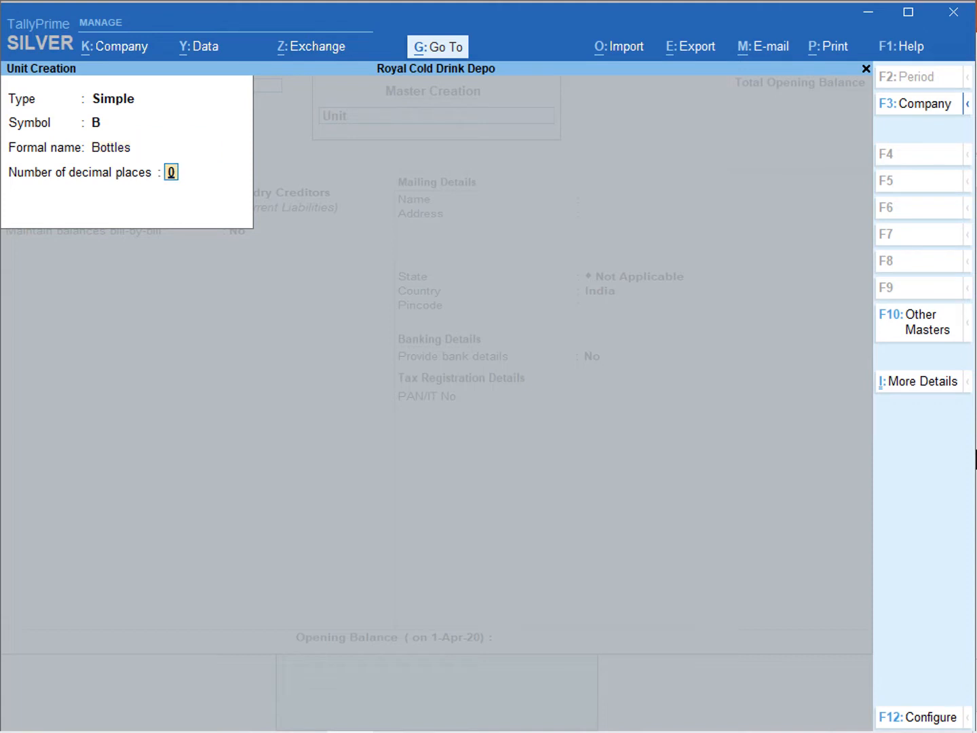
pyautogui.press('Return')
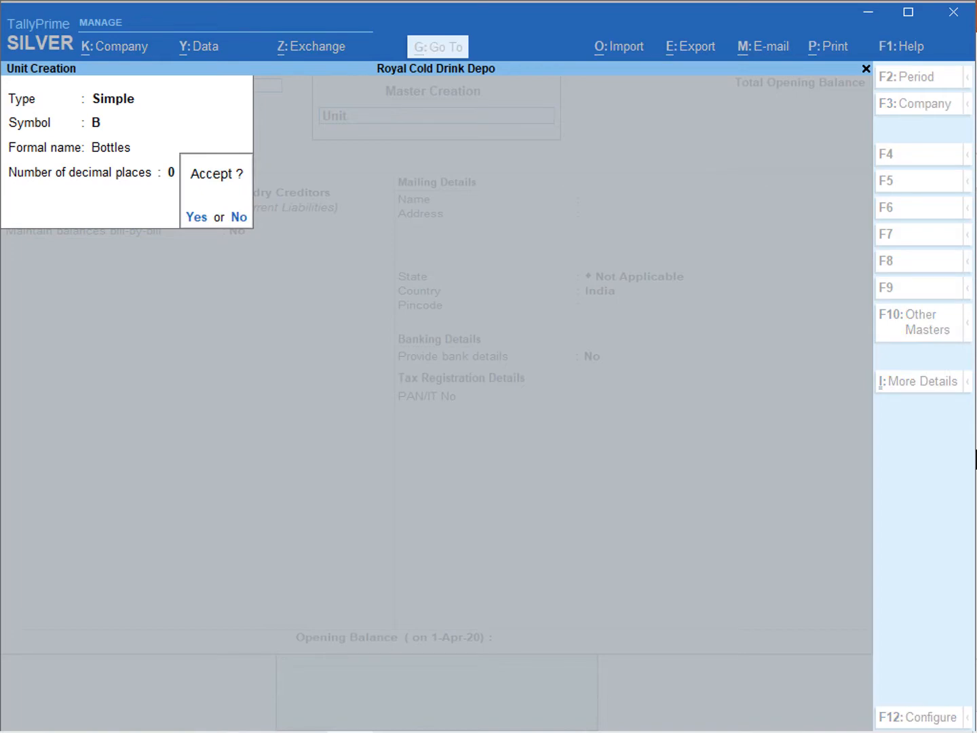
pyautogui.press('Return')
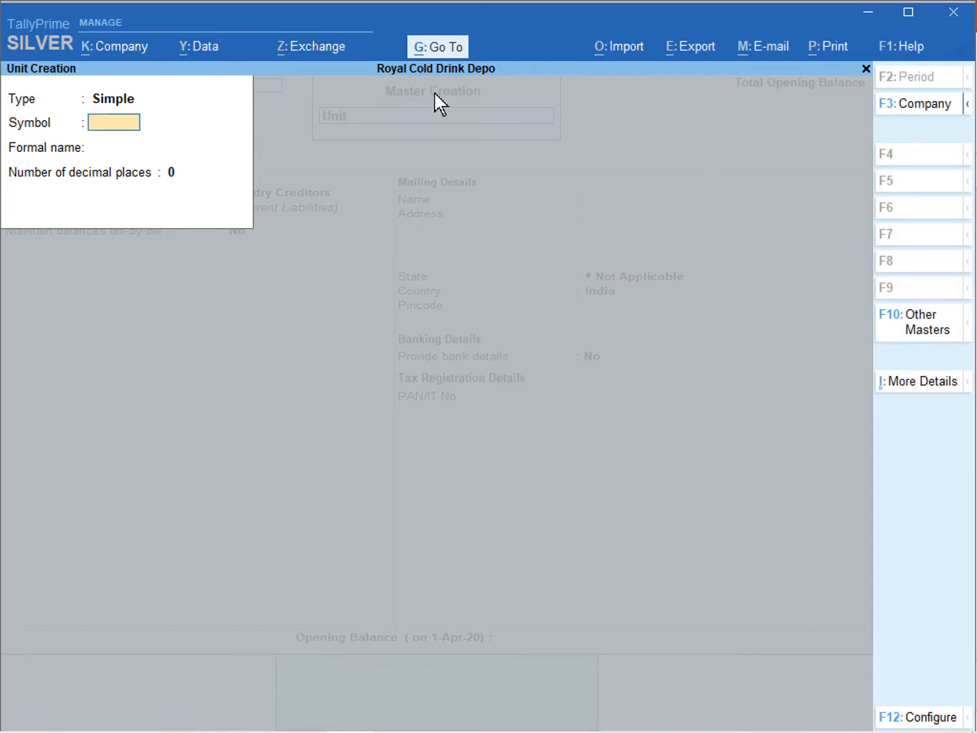
# Create the stock item Mangola under Primary with unit B and a rate of duty of 0, and return to the Gateway
pyautogui.click(438, 47)
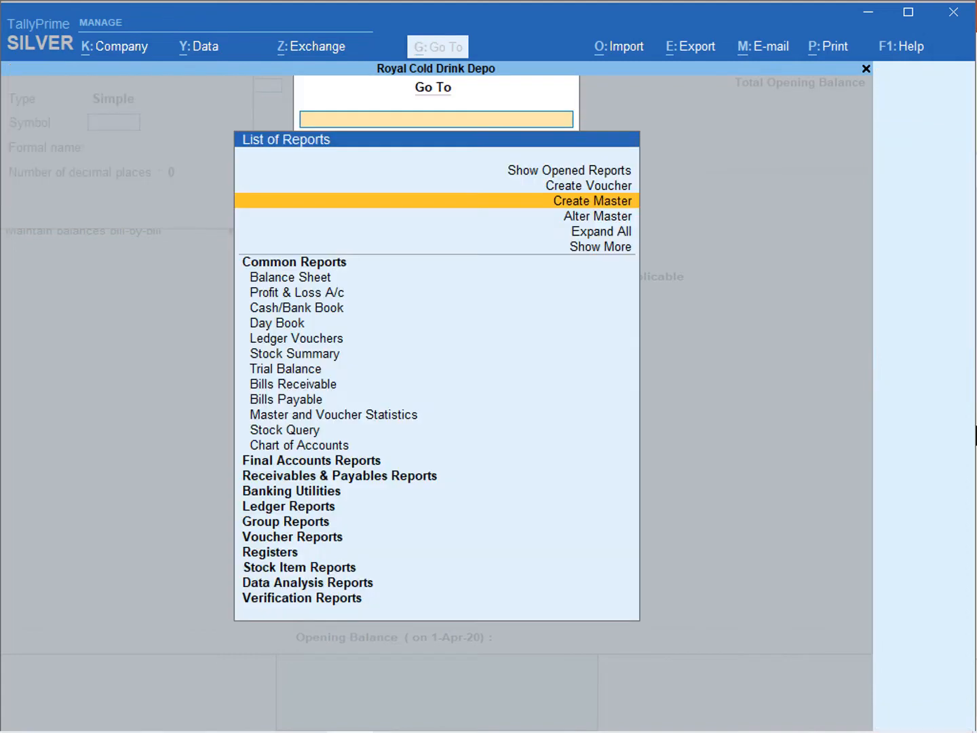
pyautogui.press('Return')
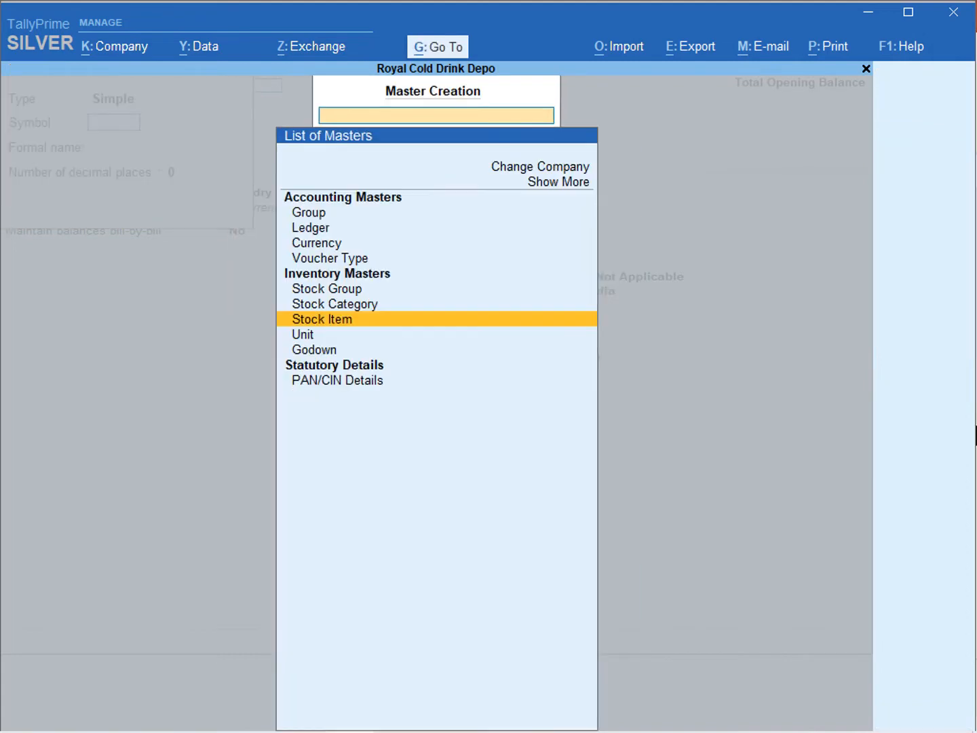
pyautogui.press('Return')
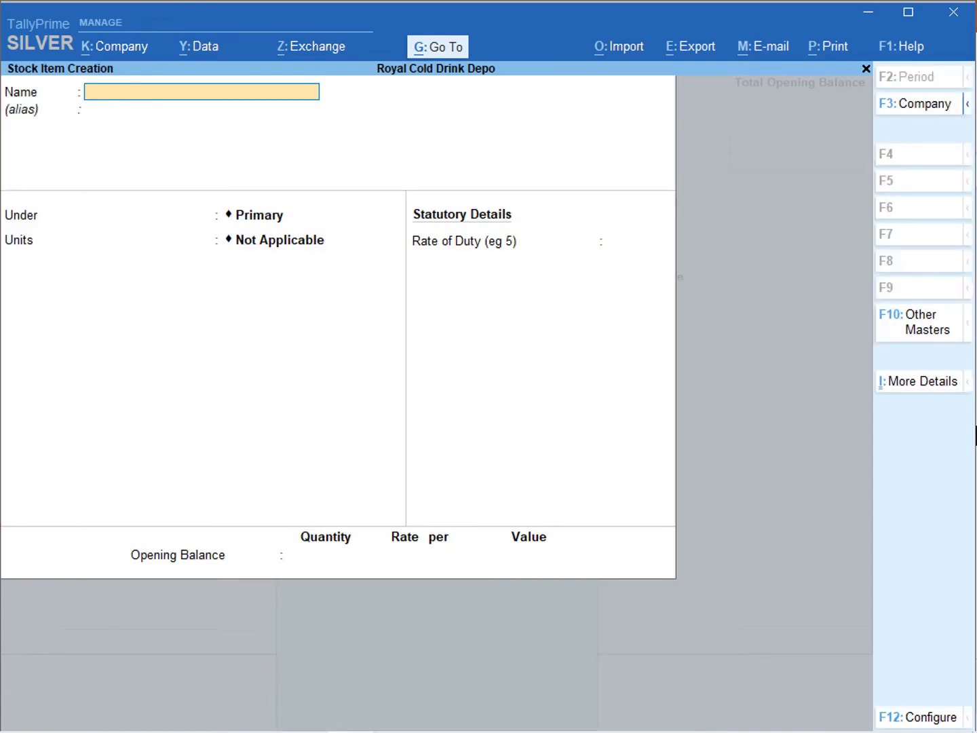
pyautogui.write('Mangola')
pyautogui.press('Return')
pyautogui.press('Return')
pyautogui.press('Return')
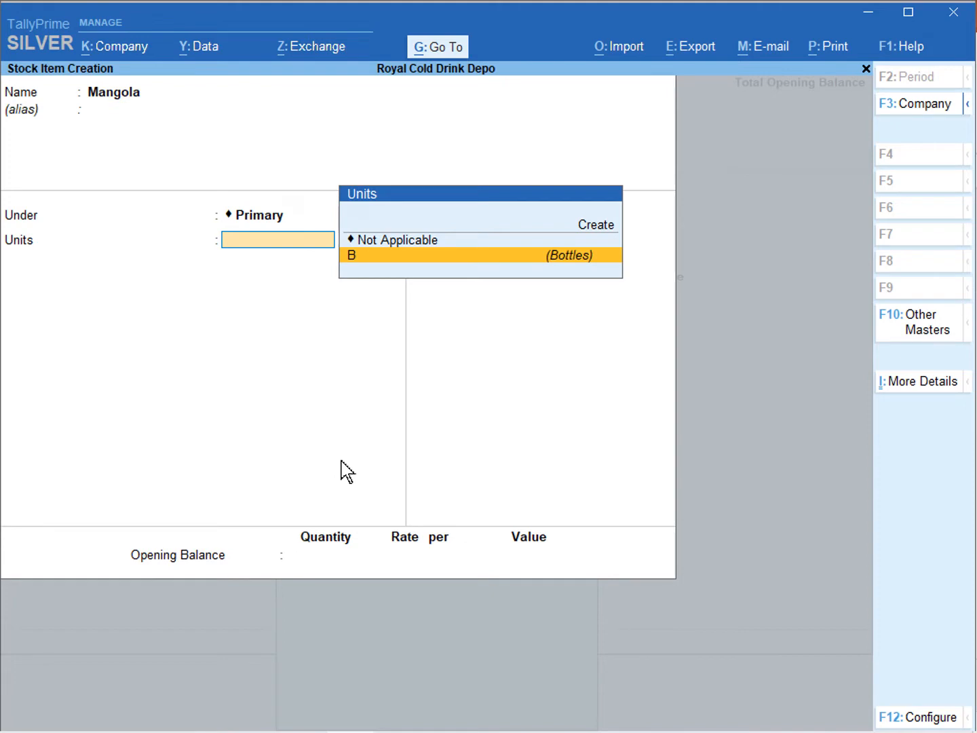
pyautogui.press('Return')
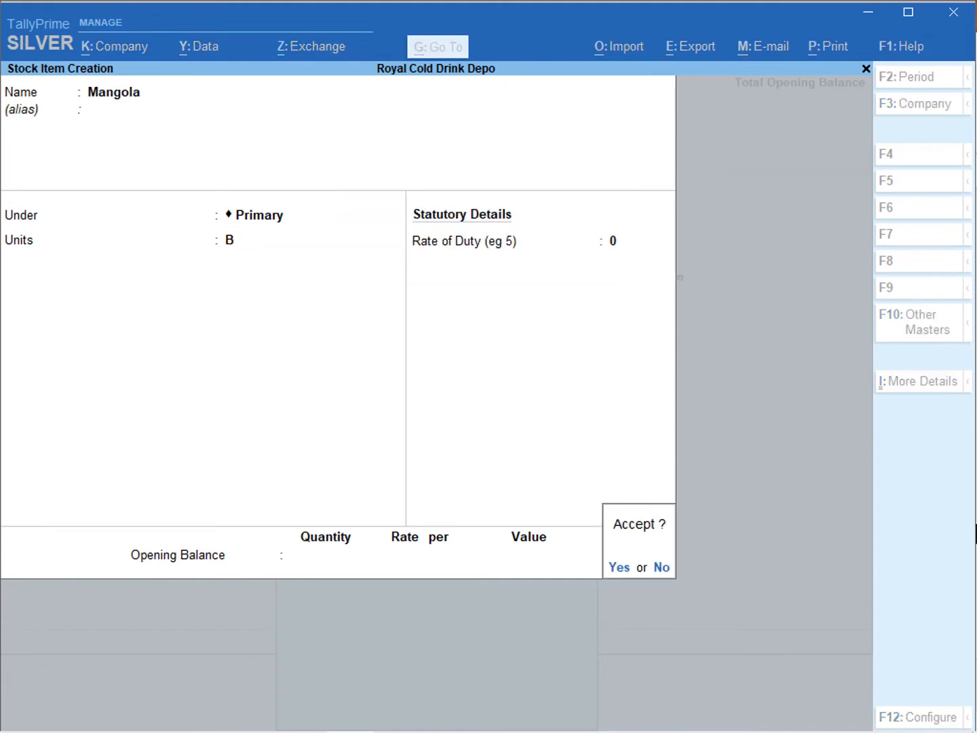
pyautogui.press('Return')
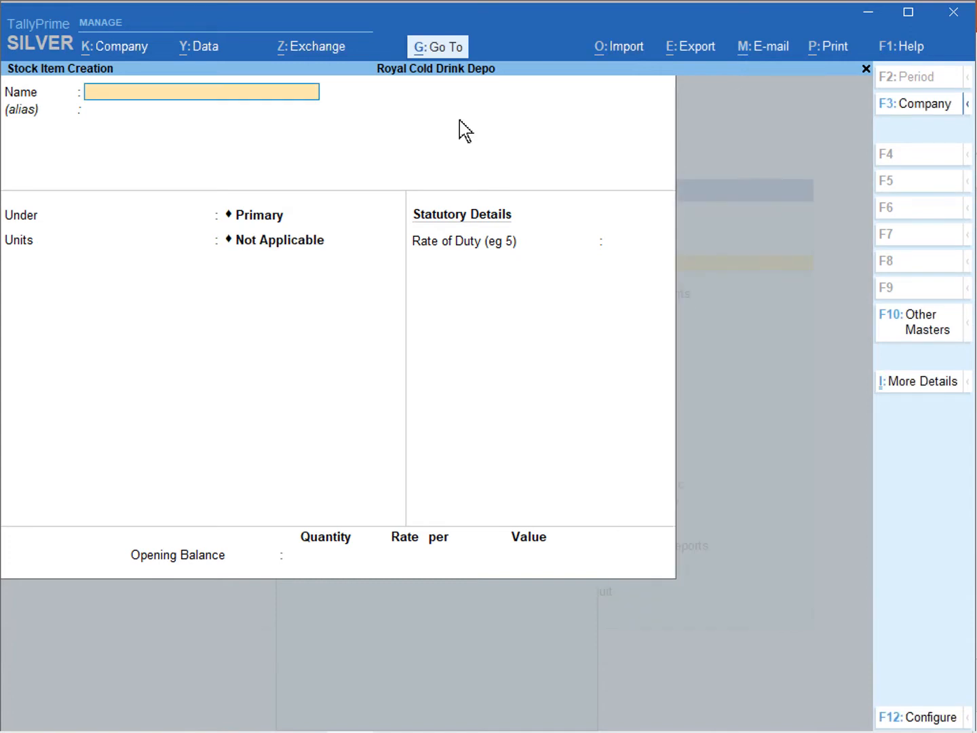
pyautogui.press('Escape')
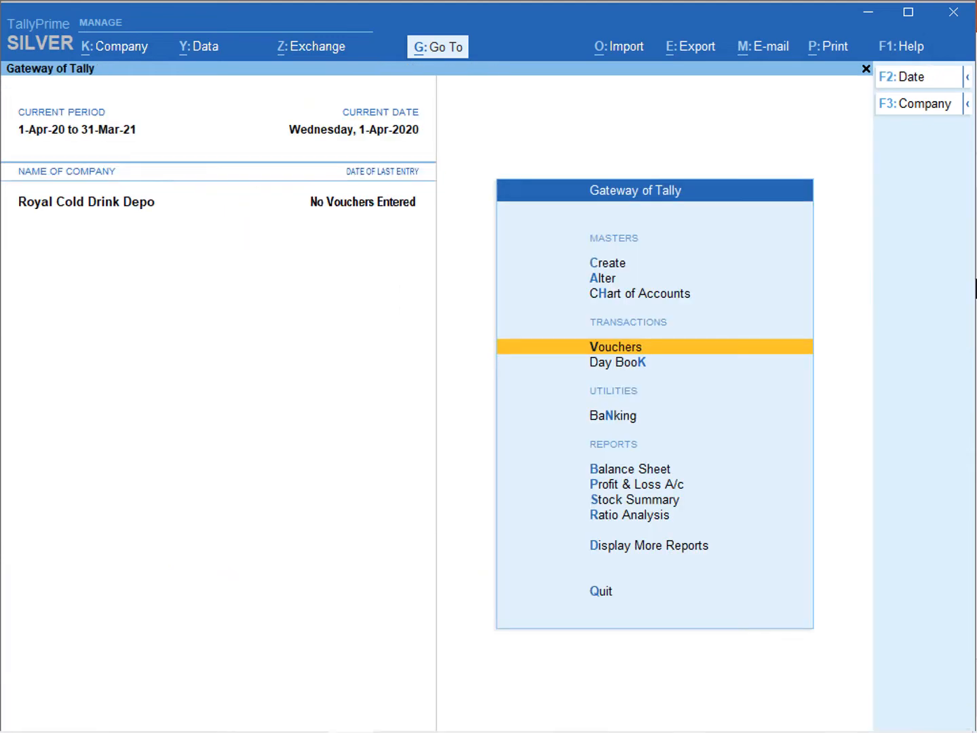
# Start a purchase voucher with supplier invoice SI-00009/20-21 dated 1-Apr-20, party Dukes India Ltd. and ledger Purrchase A/c, accepting the default receipt and party details
pyautogui.press('Return')
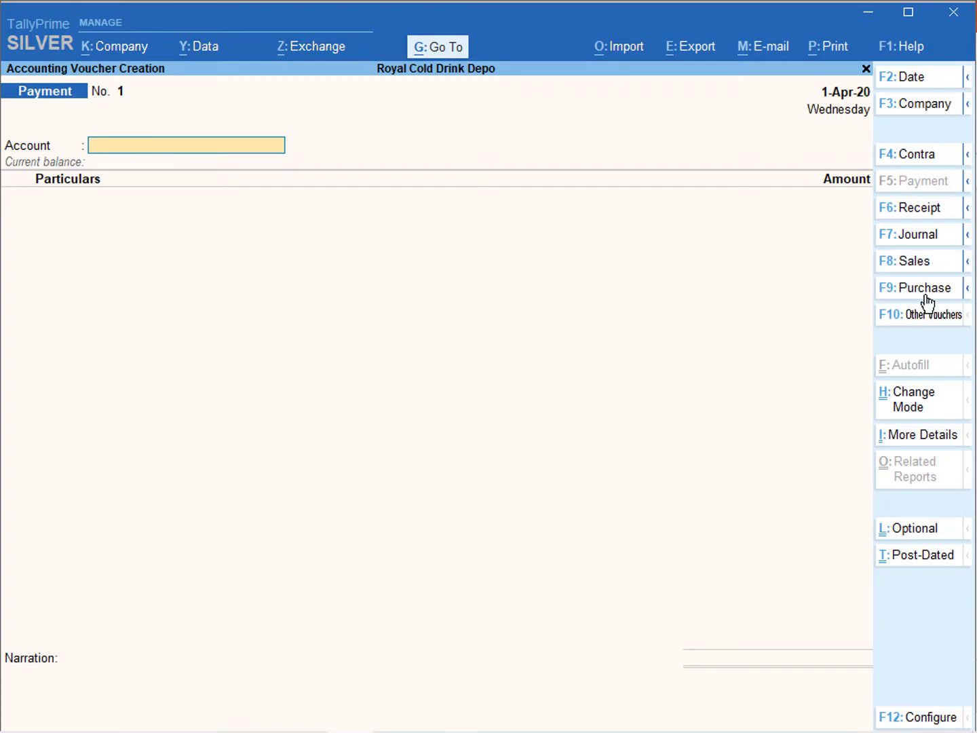
pyautogui.click(924, 288)
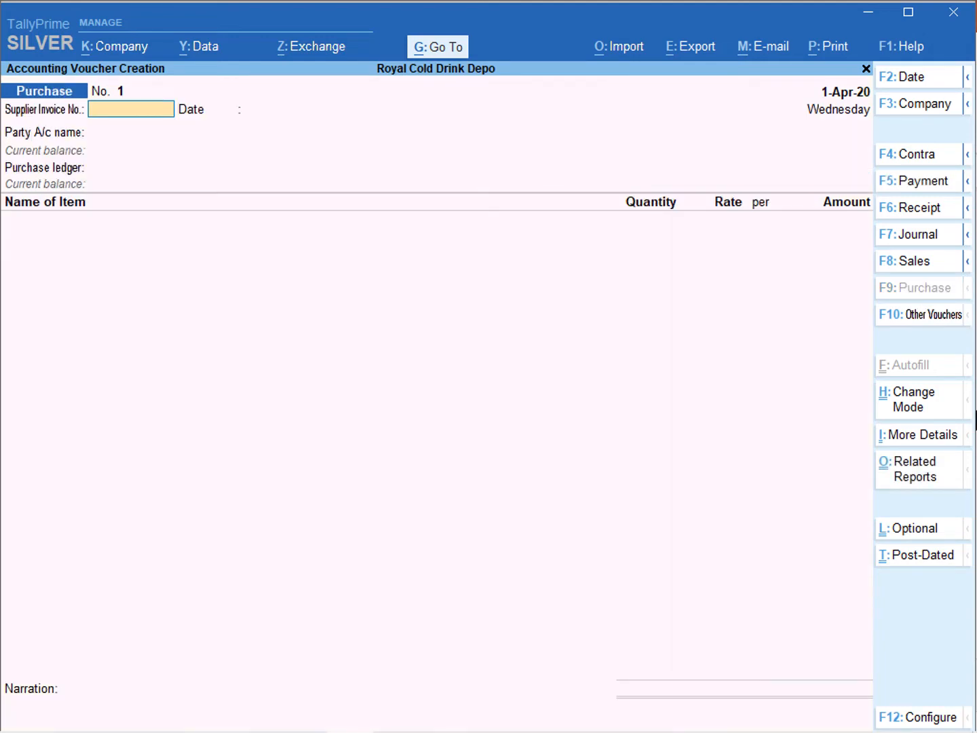
pyautogui.write('SI-00009/20-21')
pyautogui.press('Return')
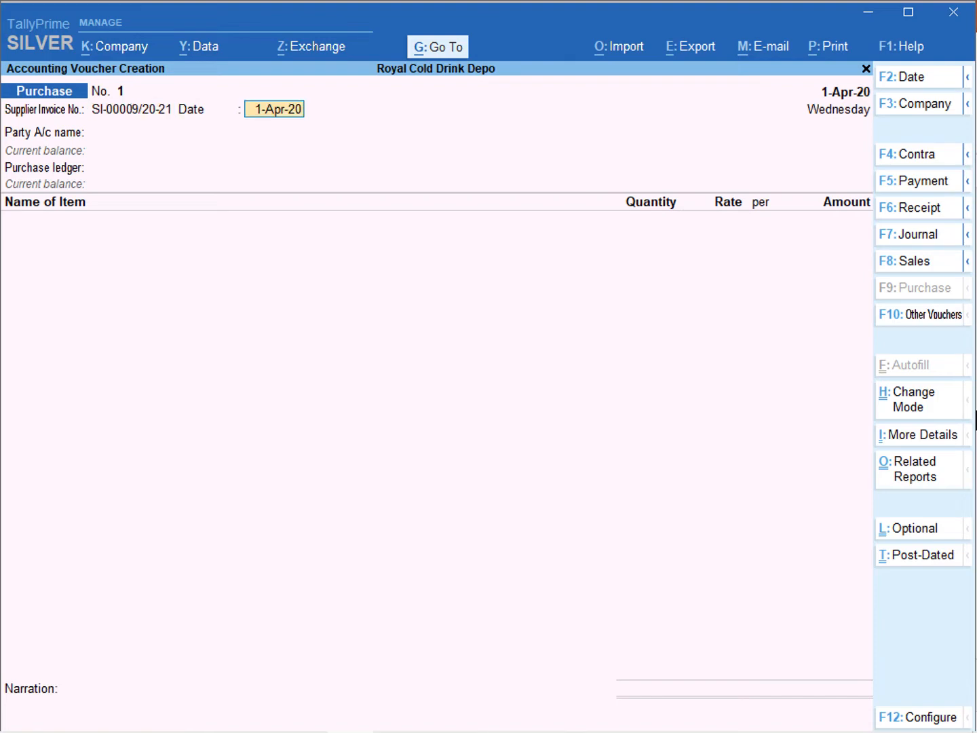
pyautogui.press('Return')
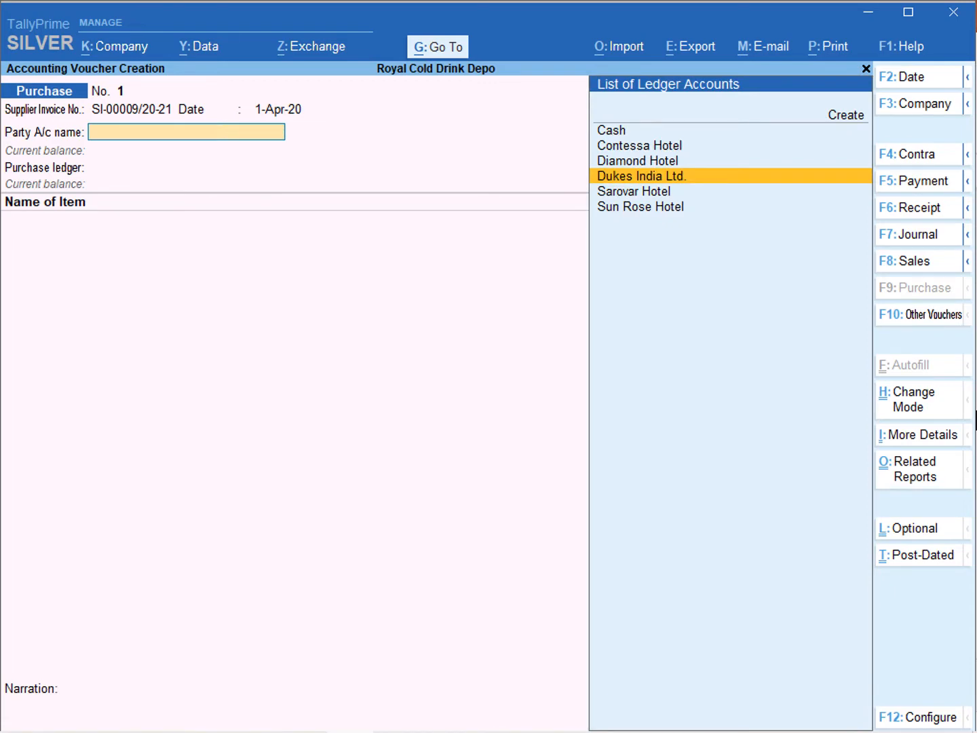
pyautogui.press('Return')
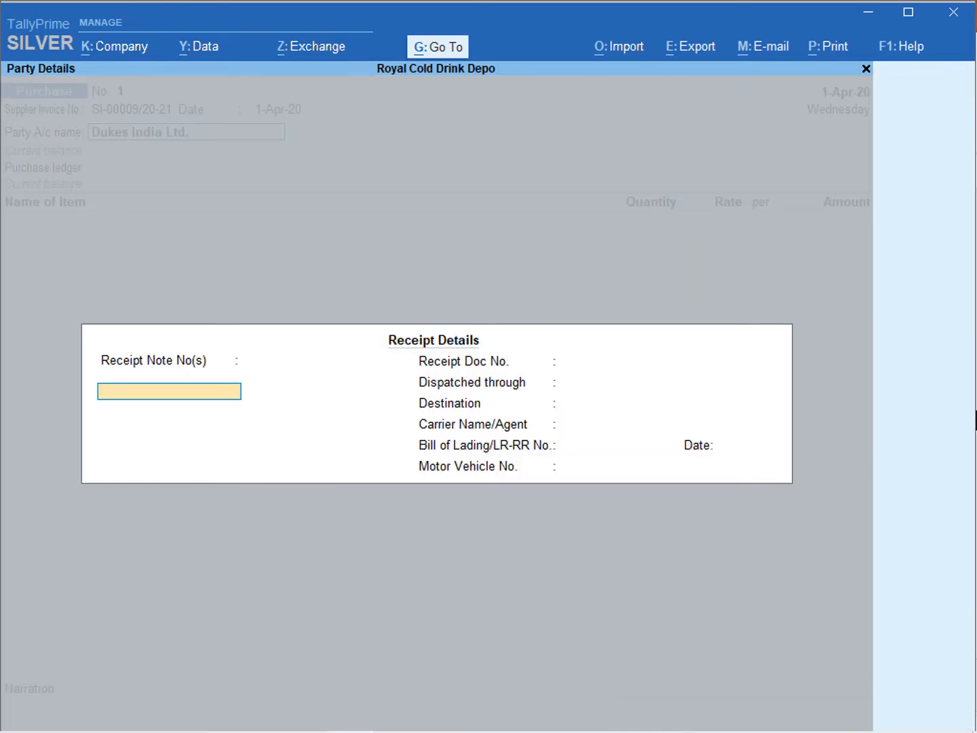
pyautogui.hotkey('ctrl', 'a')
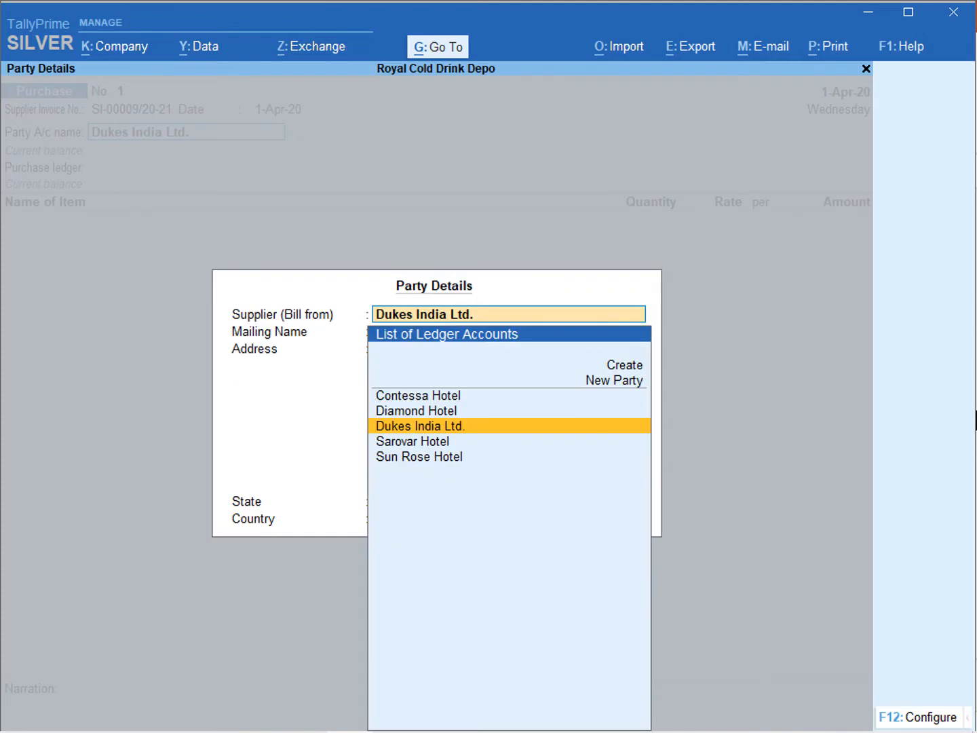
pyautogui.hotkey('ctrl', 'a')
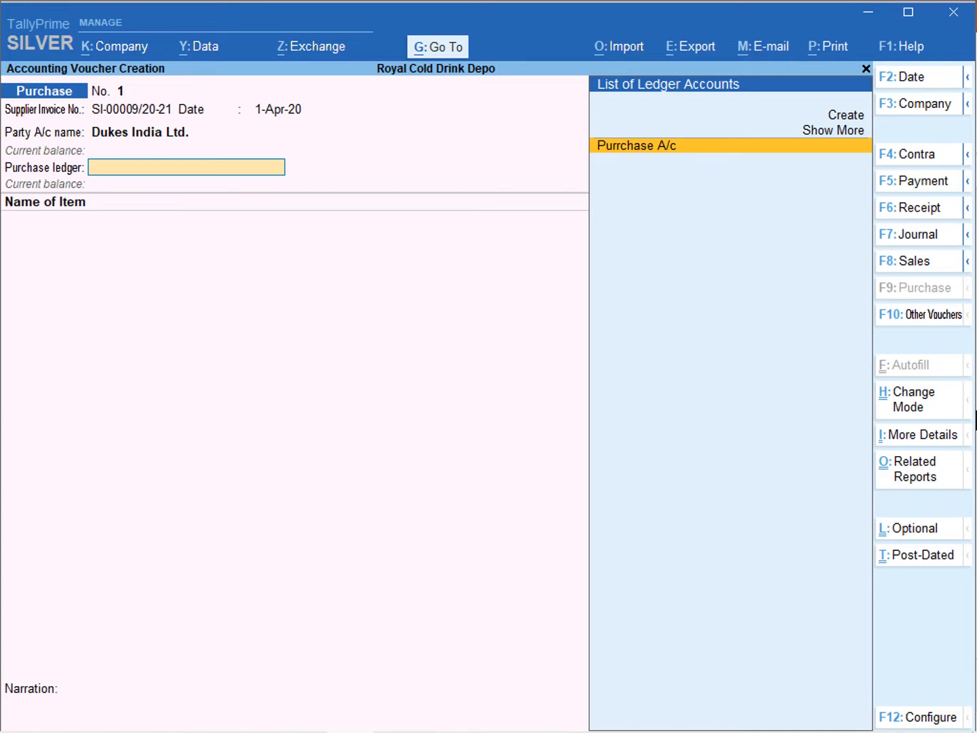
pyautogui.press('Return')
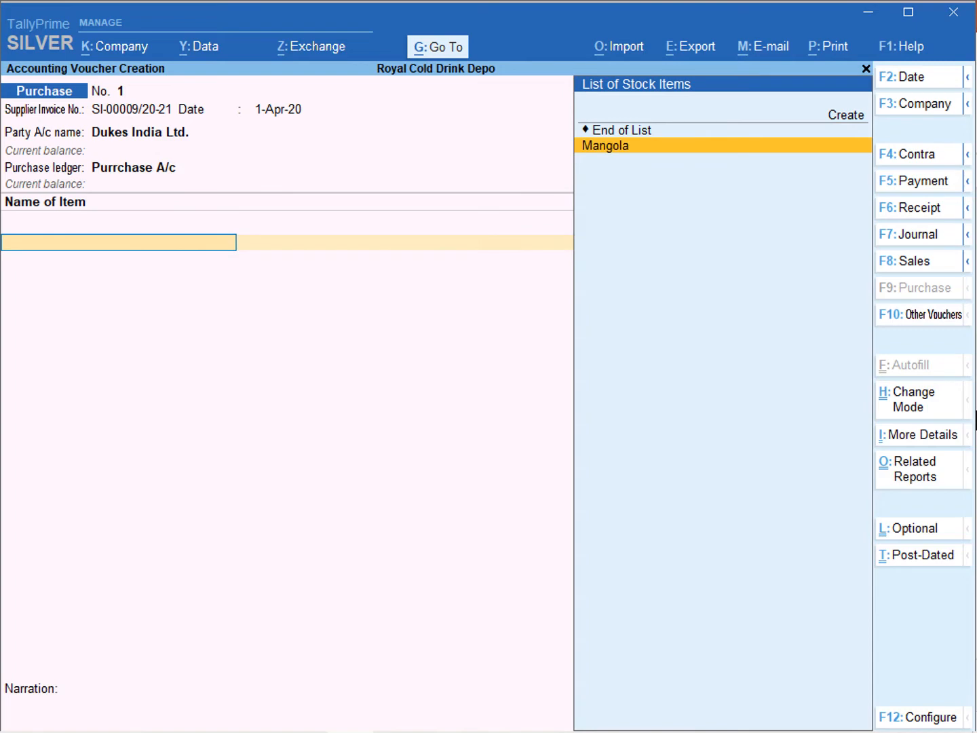
# Enter 2,000 B of Mangola at a rate of 8.00 per B and save the purchase voucher without narration
pyautogui.press('Return')
pyautogui.write('2000')
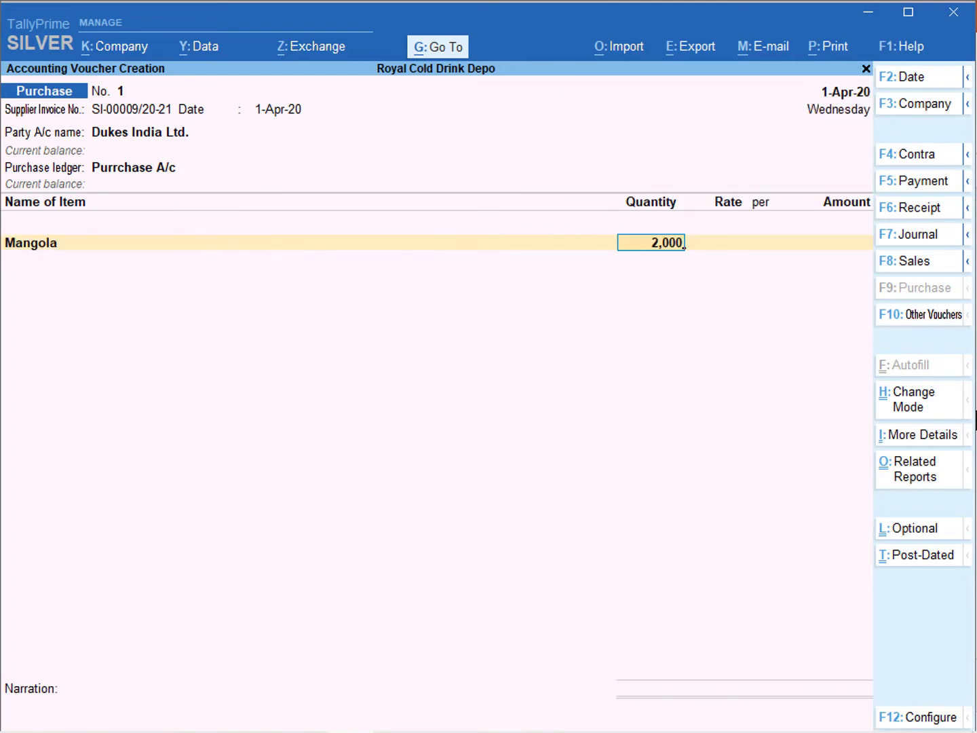
pyautogui.press('Return')
pyautogui.write('8')
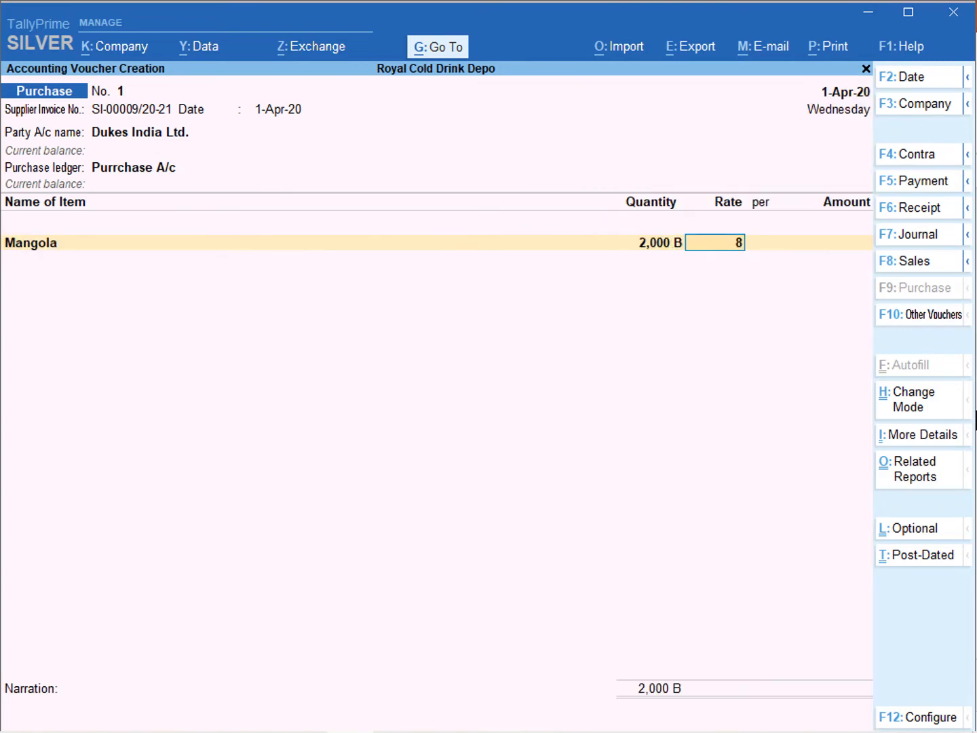
pyautogui.press('Return')
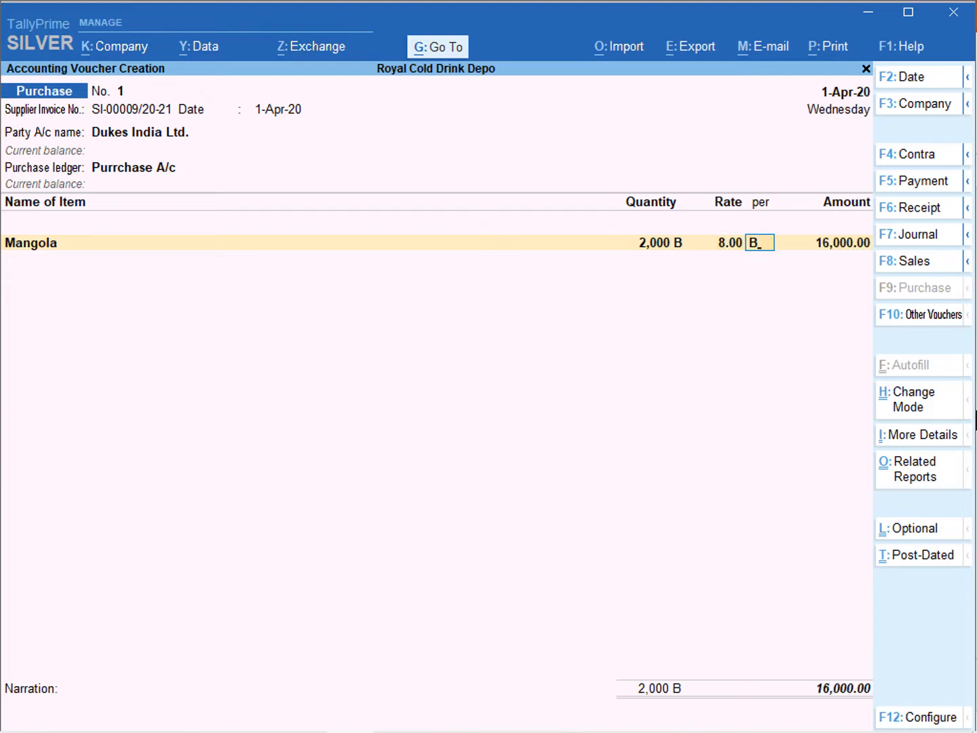
pyautogui.press('Return')
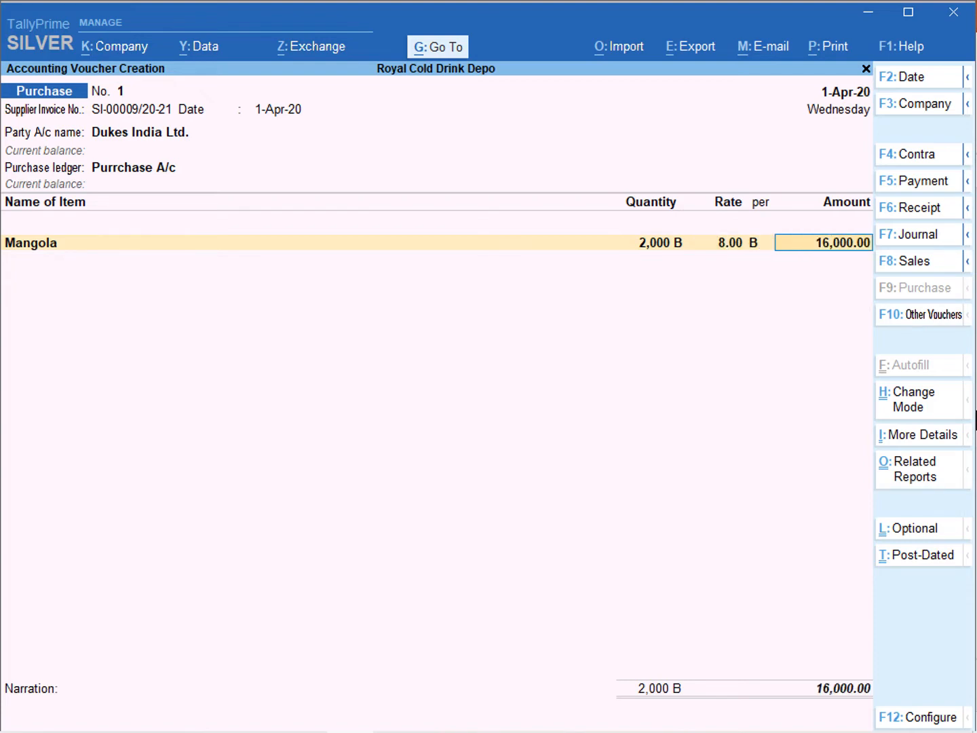
pyautogui.press('Return')
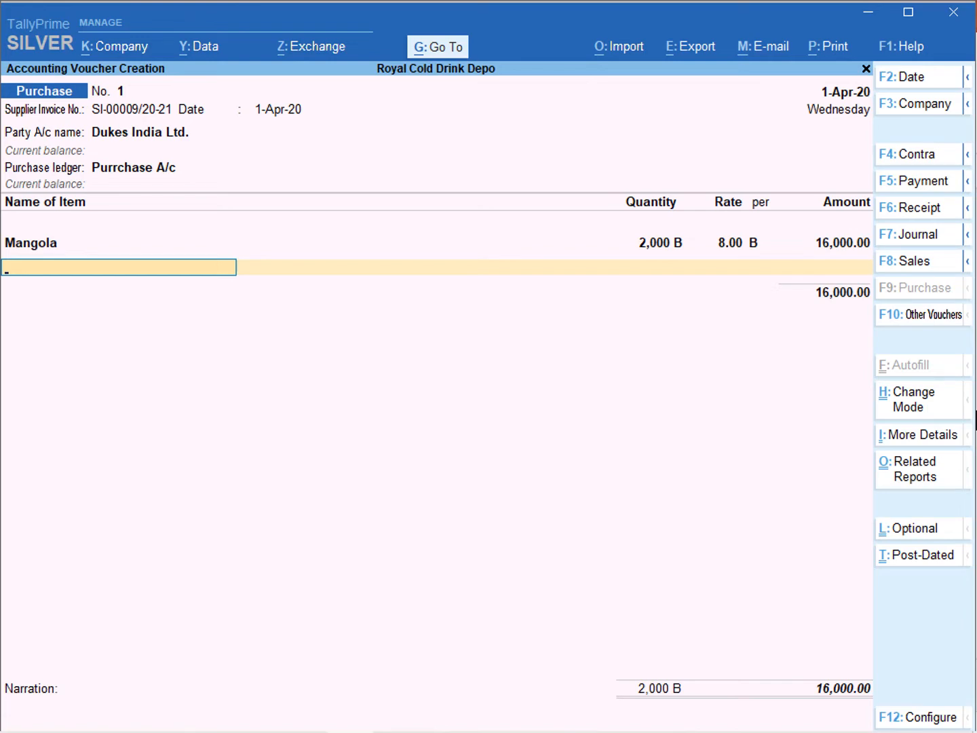
pyautogui.press('Return')
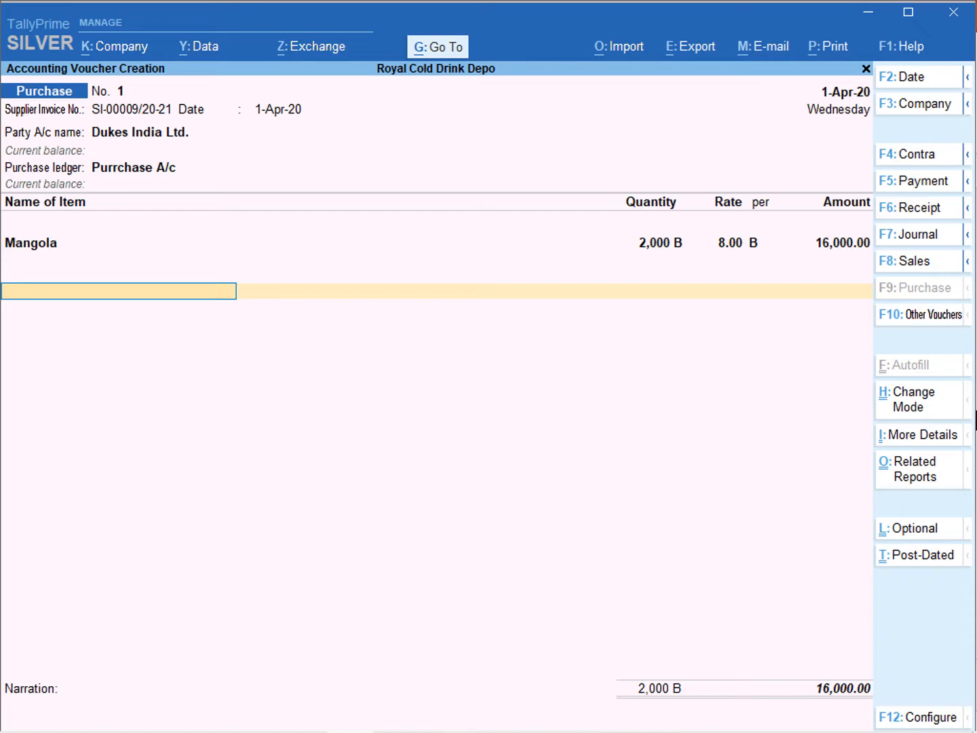
pyautogui.press('Return')
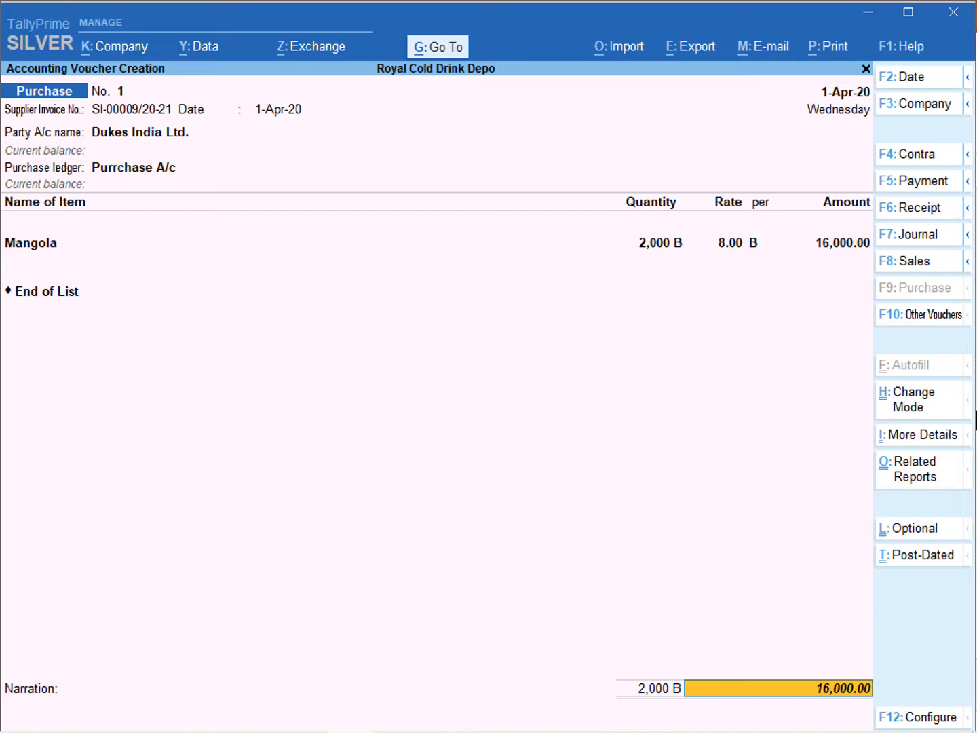
pyautogui.press('Return')
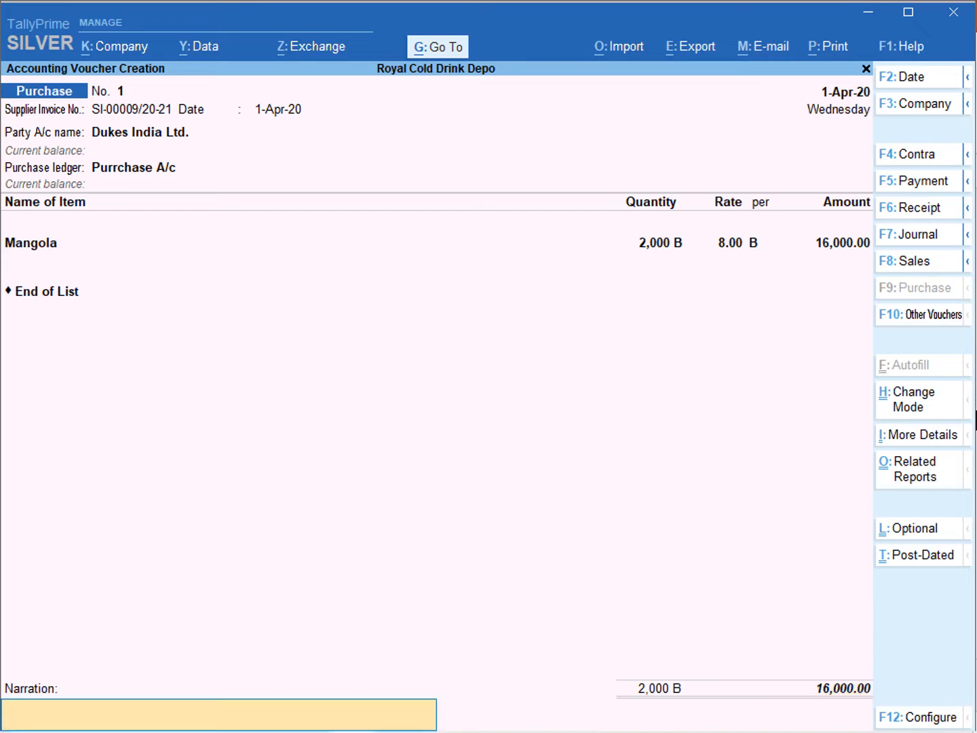
pyautogui.press('Return')
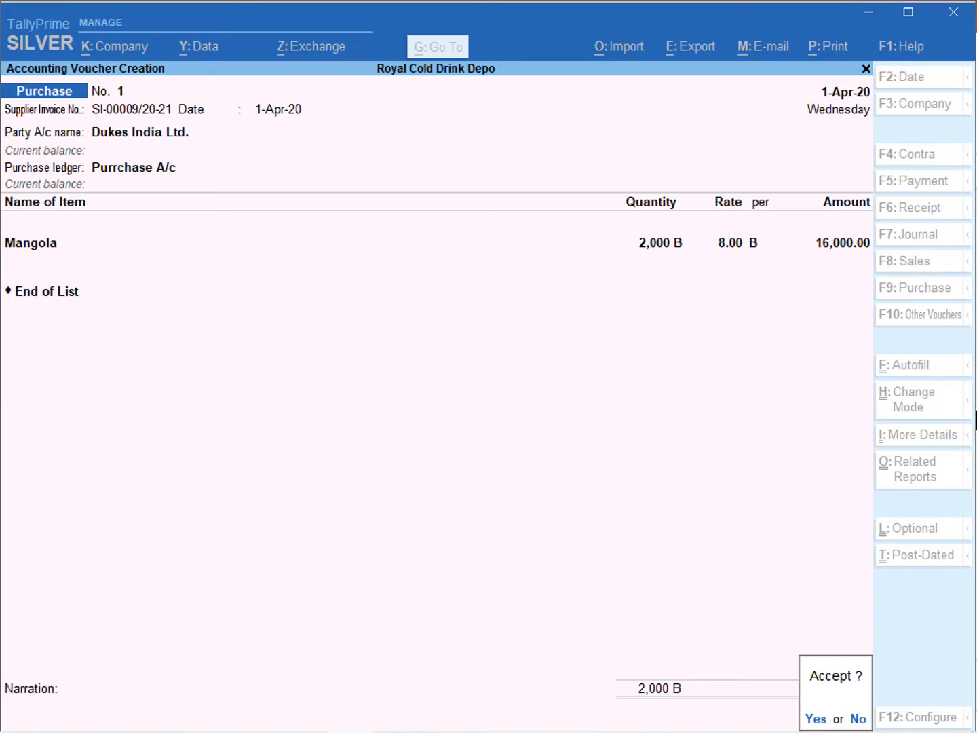
pyautogui.press('Return')
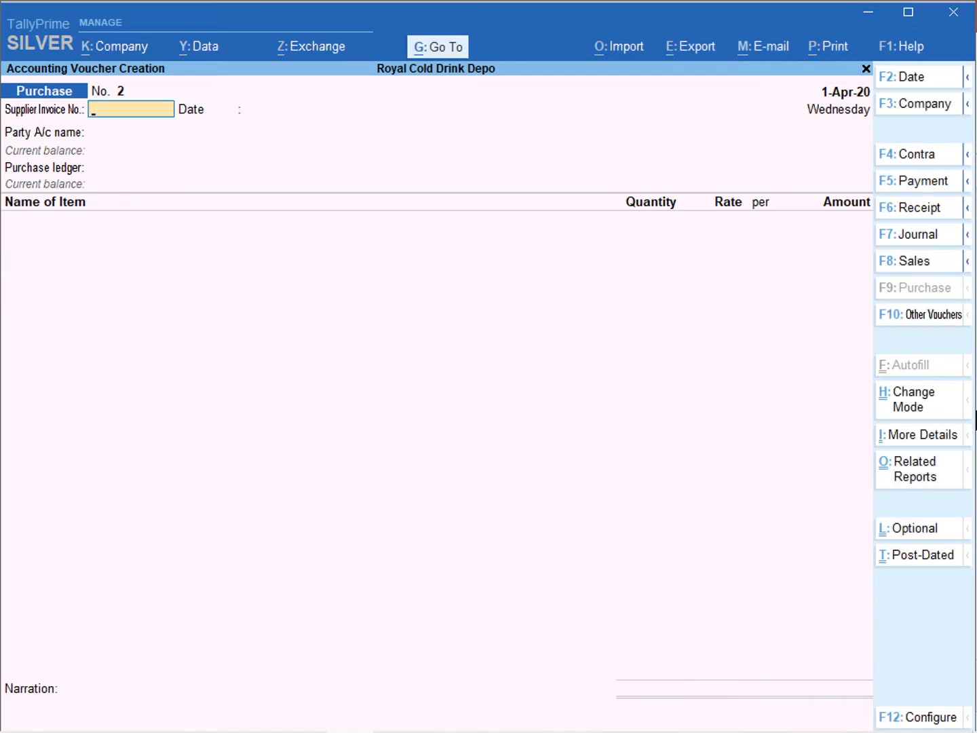
# Switch to a sales voucher and open the Sales voucher type for alteration
pyautogui.click(908, 262)
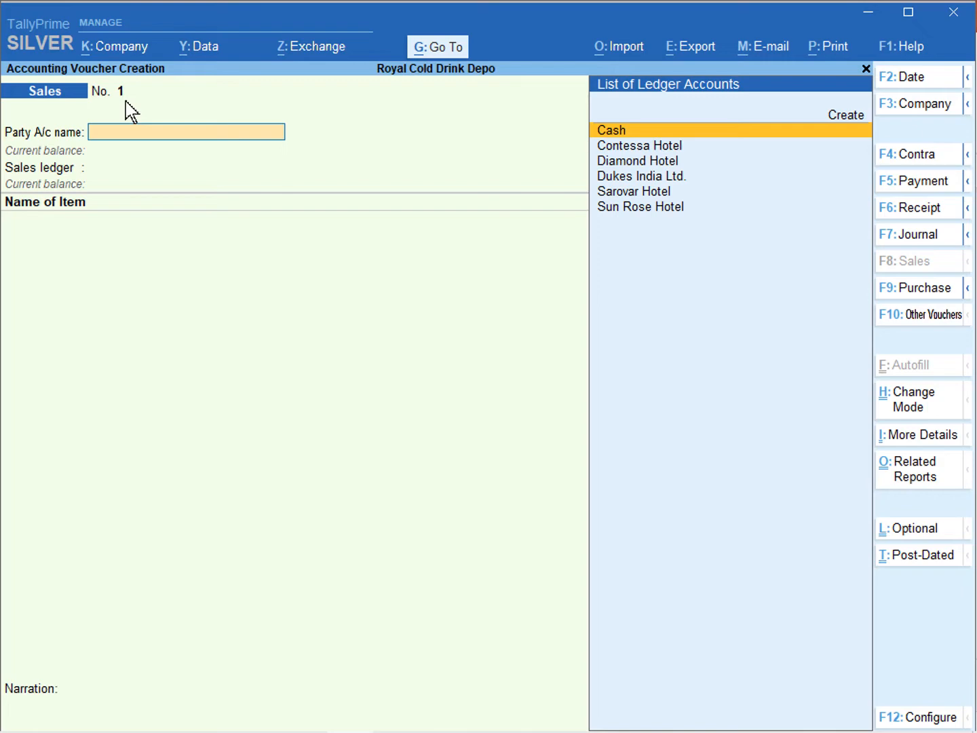
pyautogui.click(441, 47)
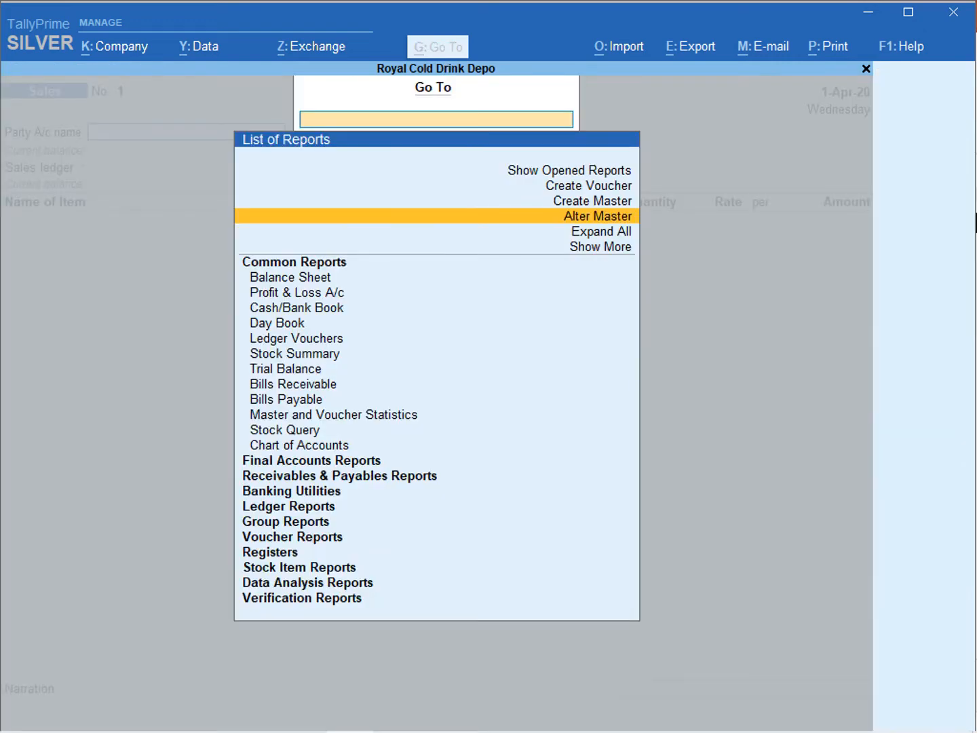
pyautogui.press('Return')
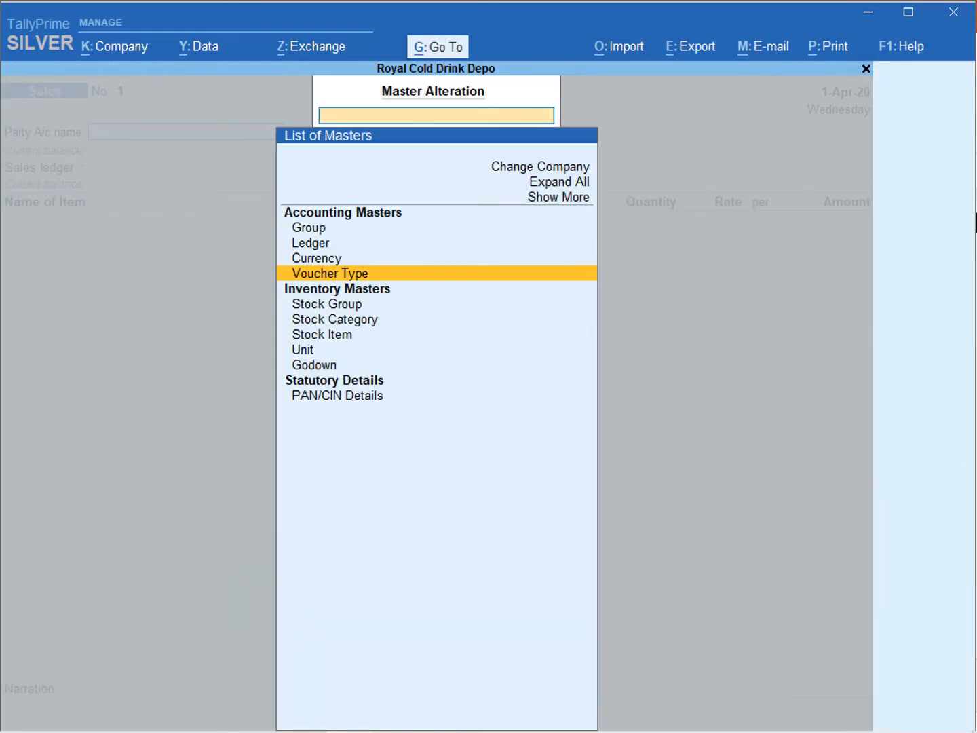
pyautogui.press('Return')
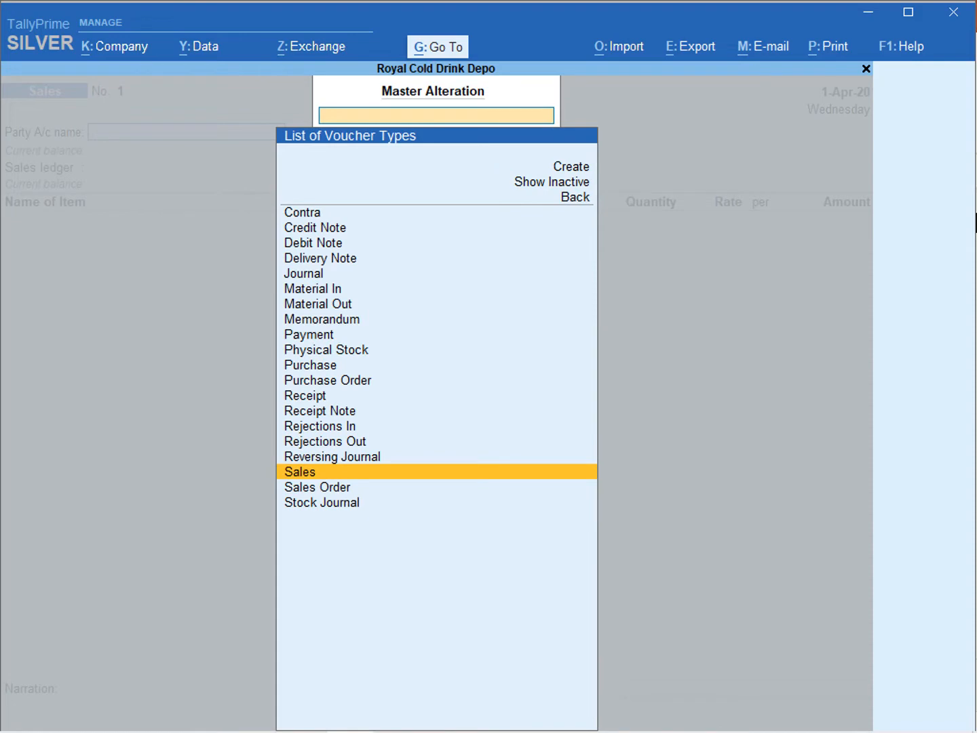
pyautogui.press('Return')
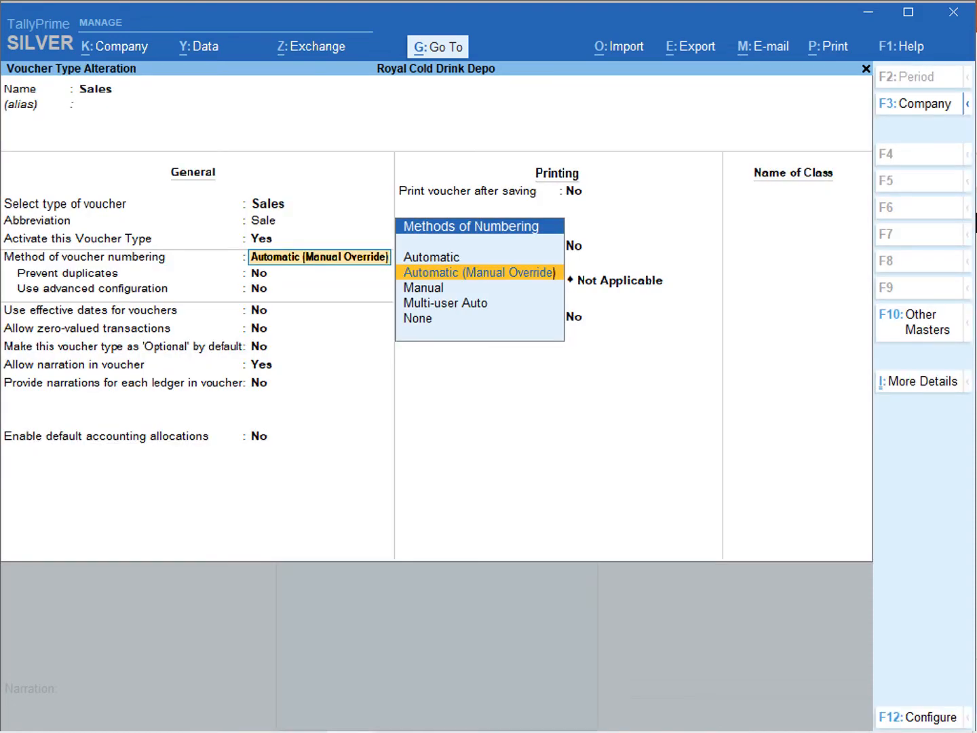
# Keep Automatic (Manual Override) numbering for the Sales voucher type, and enable Prevent duplicates and Use advanced configuration
pyautogui.press('Return')
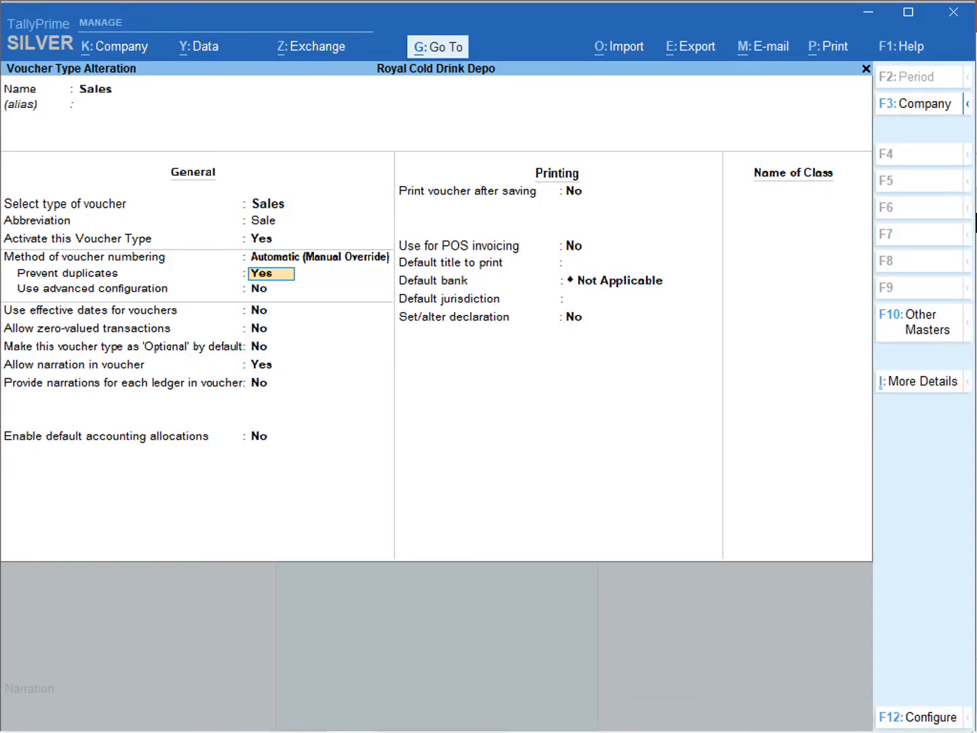
pyautogui.press('Return')
pyautogui.press('y')
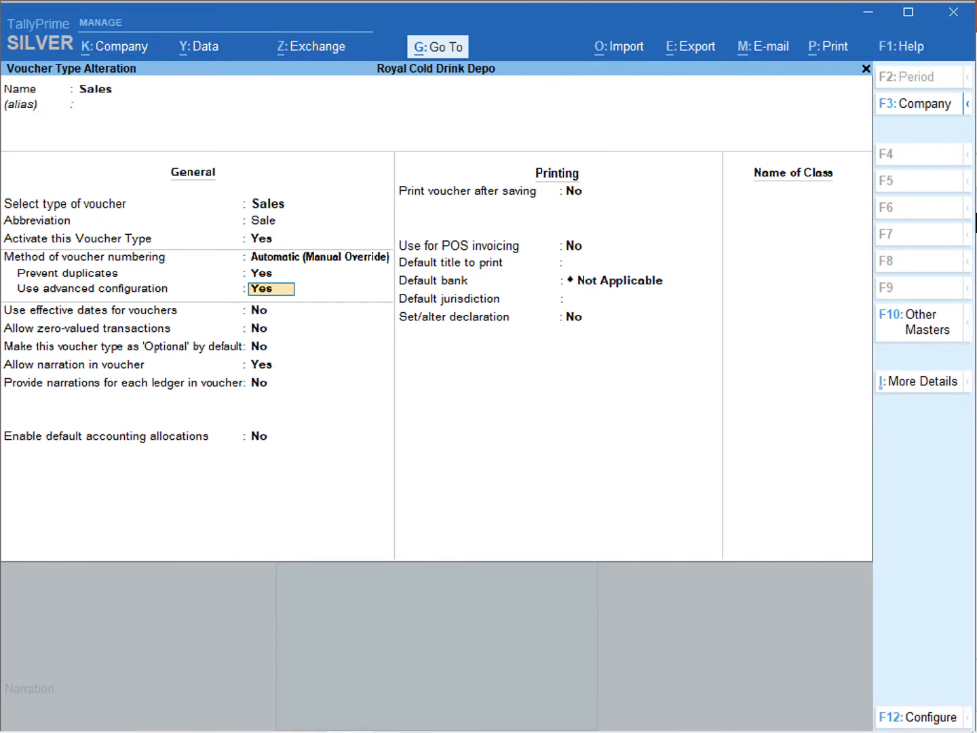
pyautogui.press('Return')
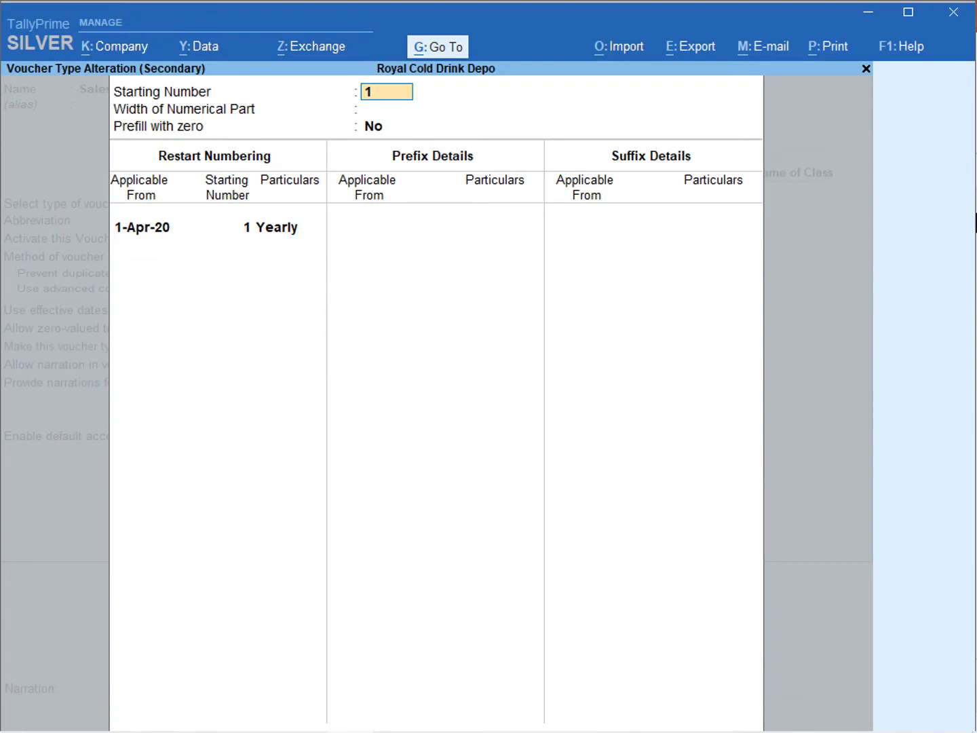
# Set Sales voucher numbering to start at 1 with a numerical part width of 5 and zero prefilling on
pyautogui.press('Return')
pyautogui.write('5')
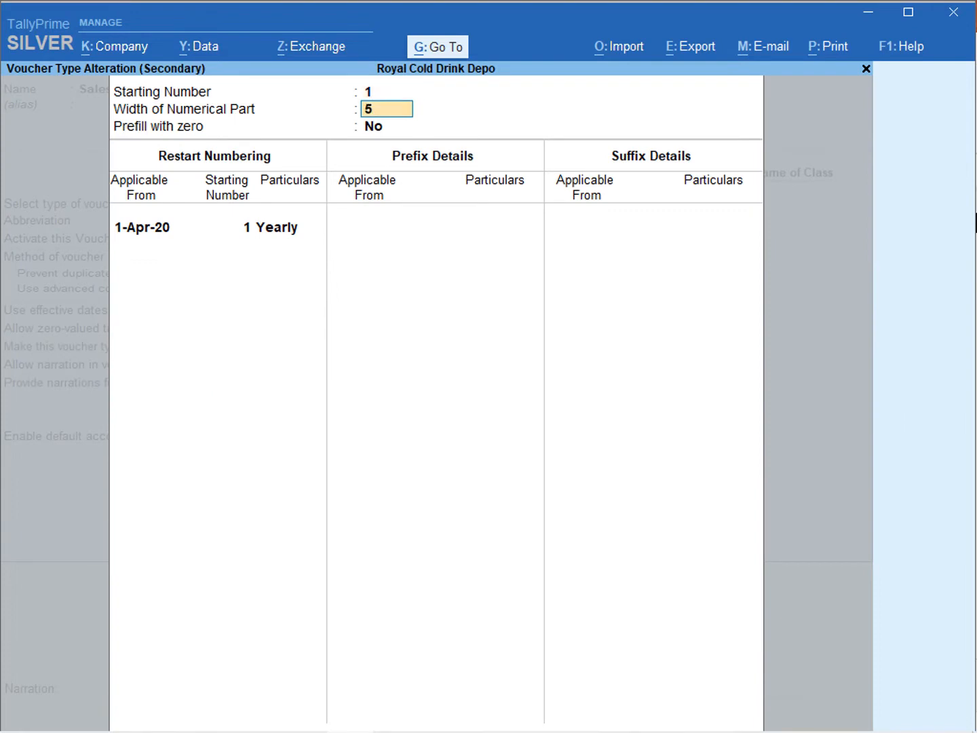
pyautogui.press('Return')
pyautogui.press('y')
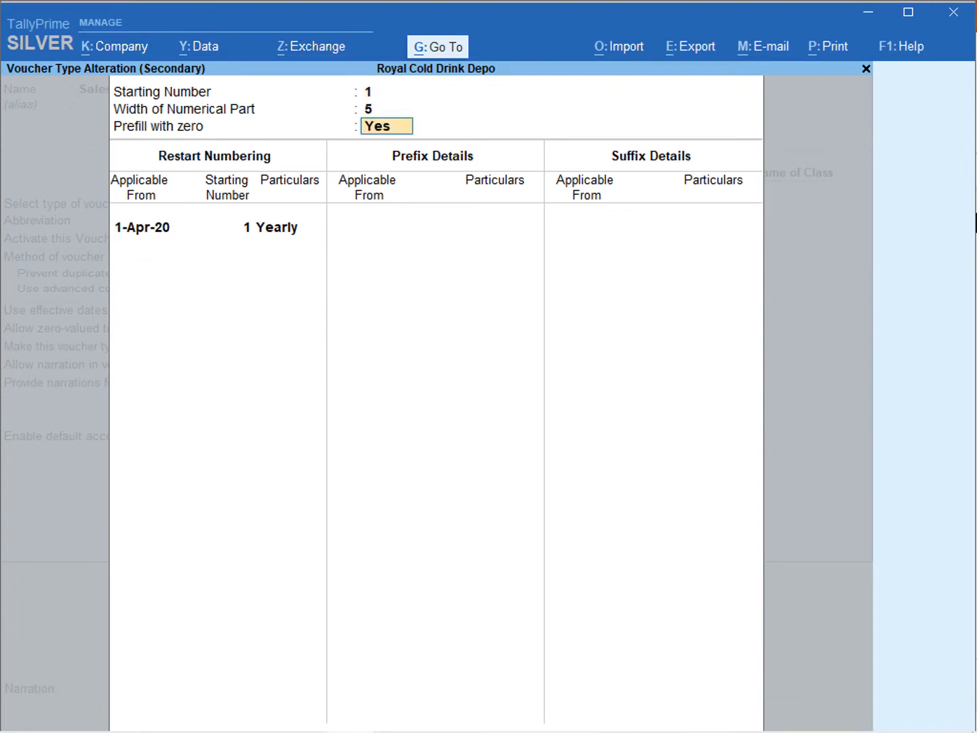
pyautogui.press('Return')
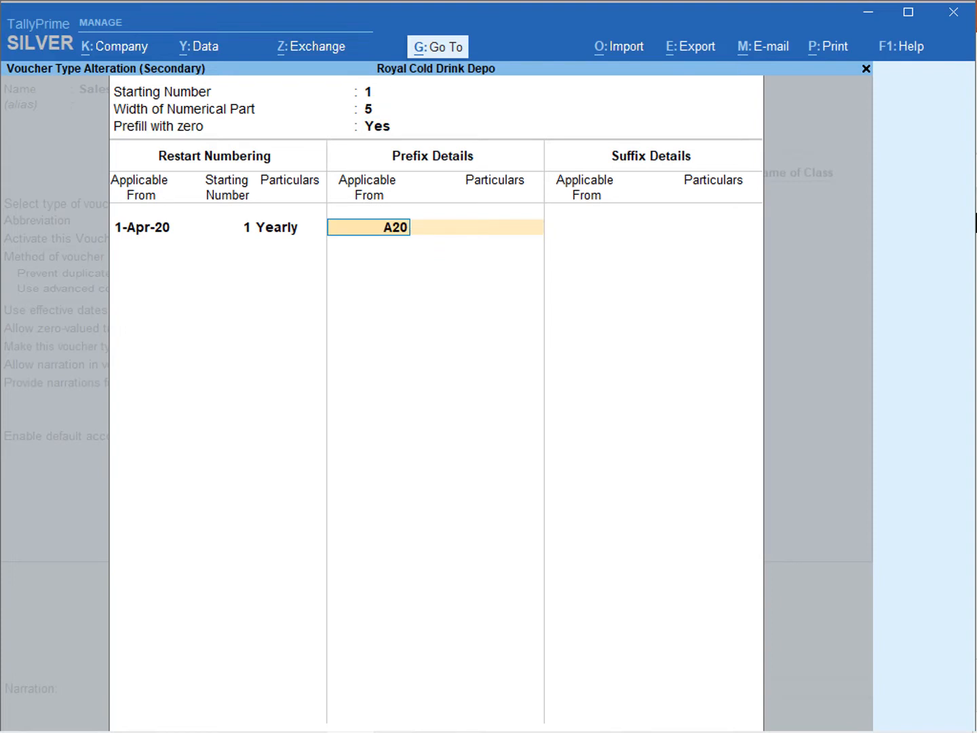
# Add the prefix SI- and suffix /20-21 to Sales numbering, both applicable from 1-Apr-20, and save the voucher type
pyautogui.press('Return')
pyautogui.write('SI-')
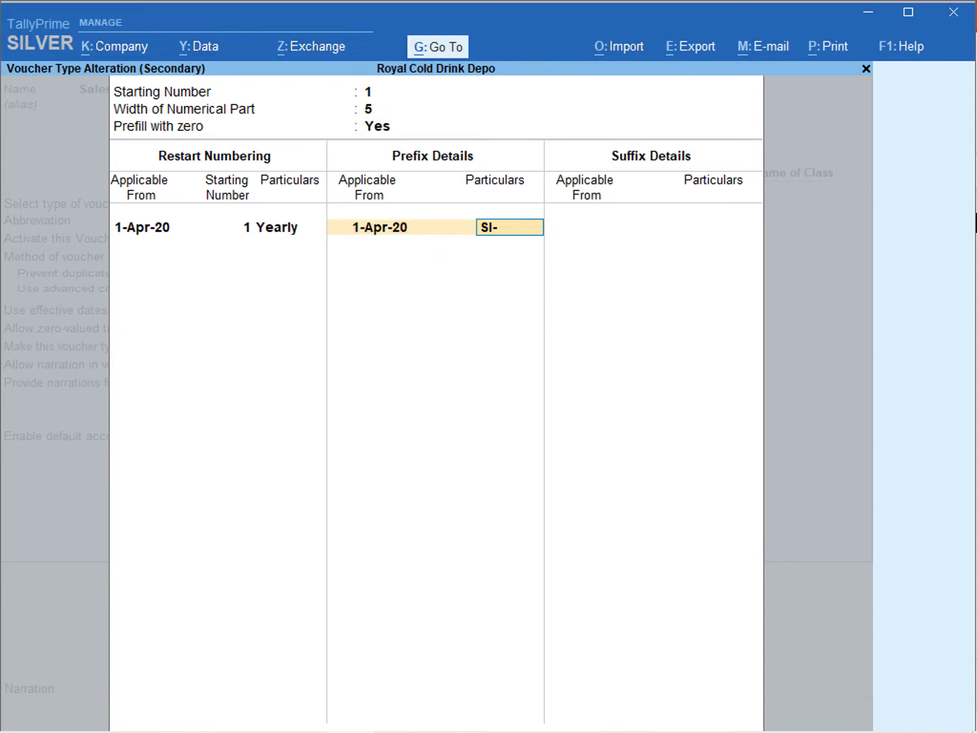
pyautogui.press('Return')
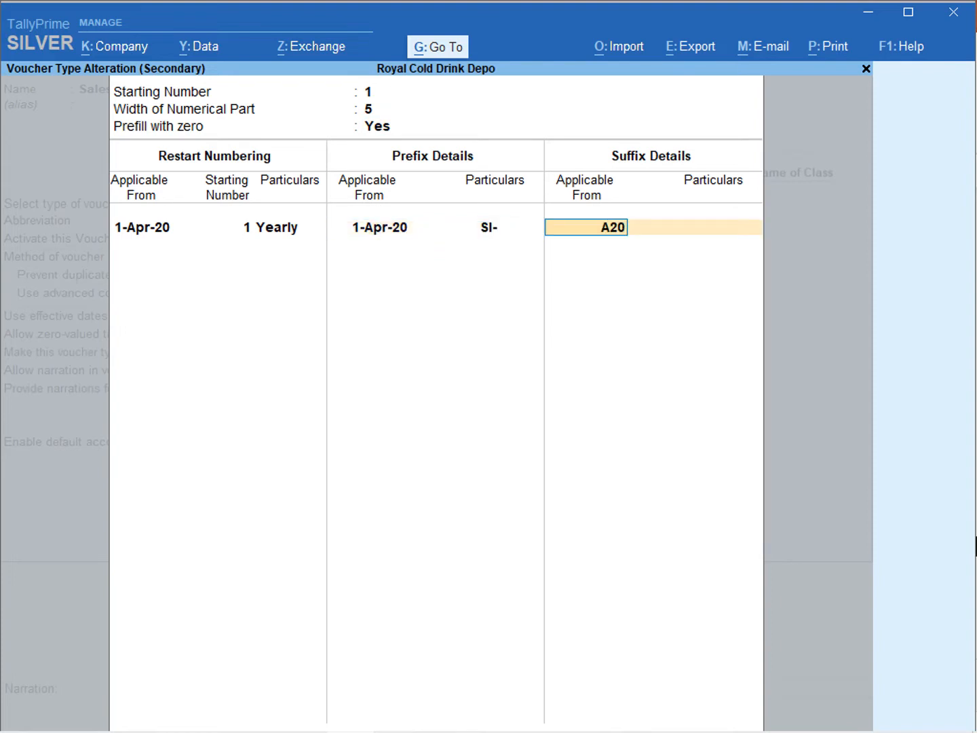
pyautogui.press('Return')
pyautogui.write('/20-21')
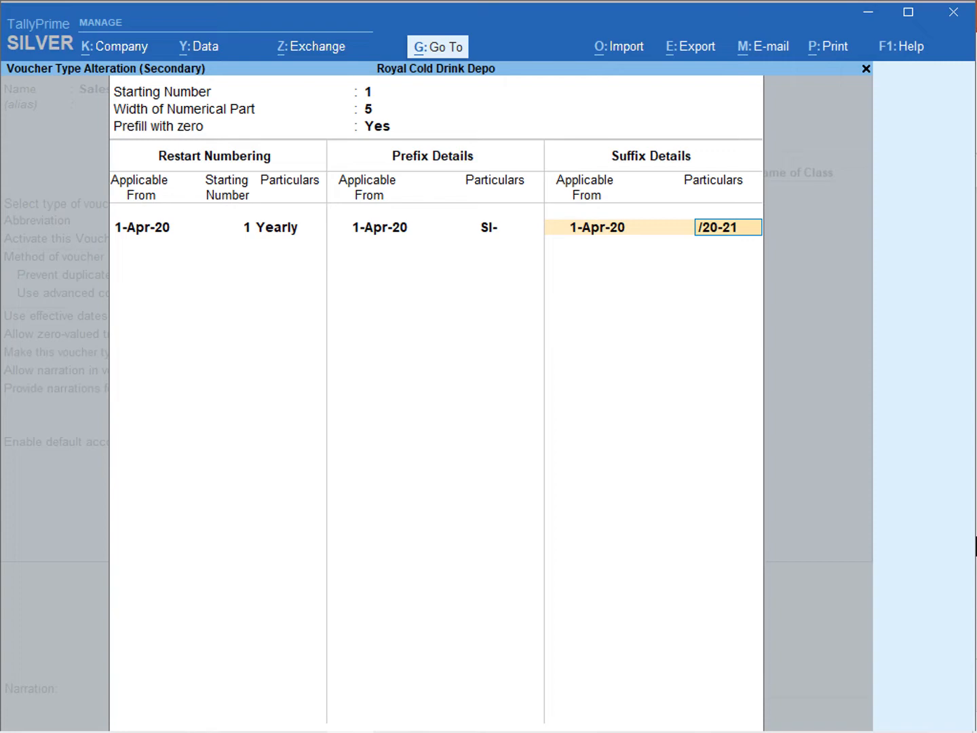
pyautogui.press('Return')
pyautogui.press('Return')
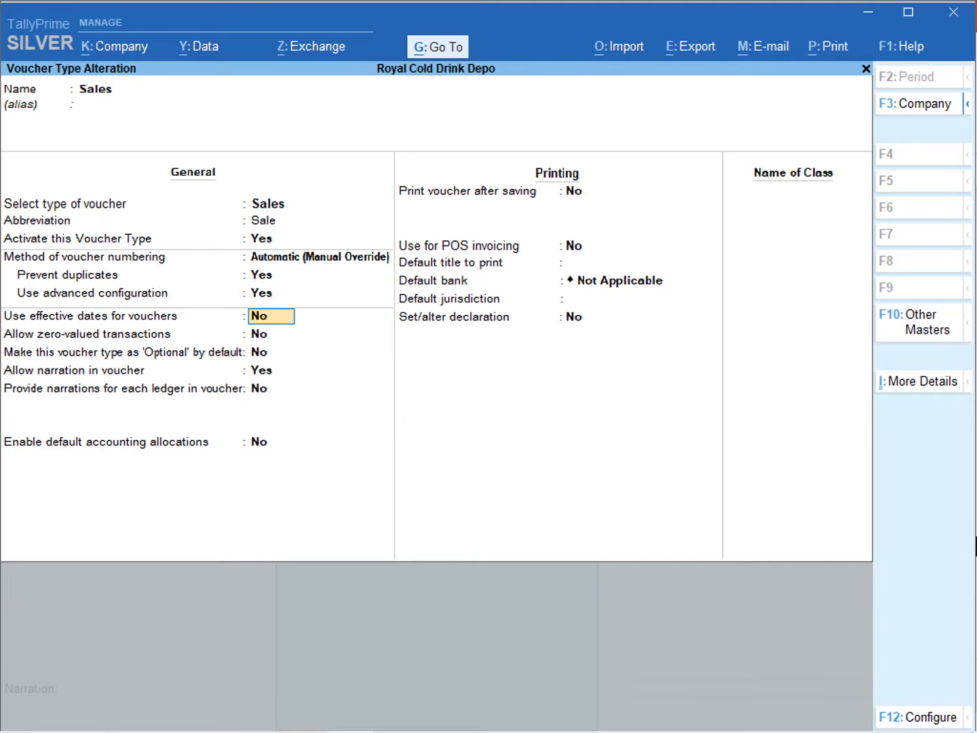
pyautogui.hotkey('ctrl', 'a')
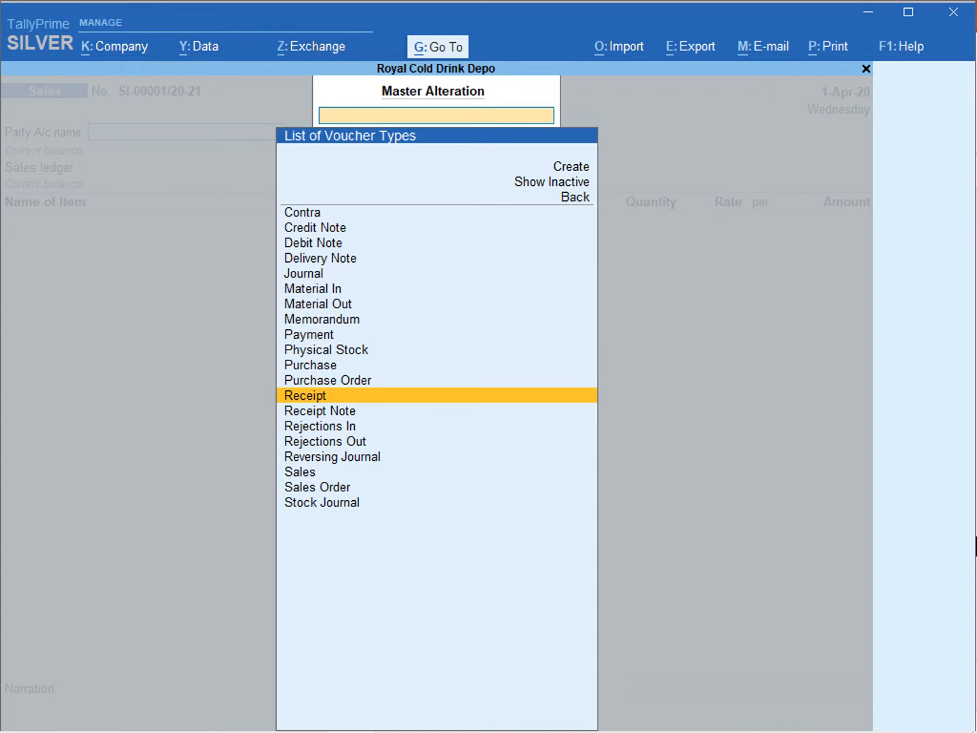
# Alter the Receipt voucher type, keeping Automatic (Manual Override) numbering and enabling Prevent duplicates and Use advanced configuration
pyautogui.press('Return')
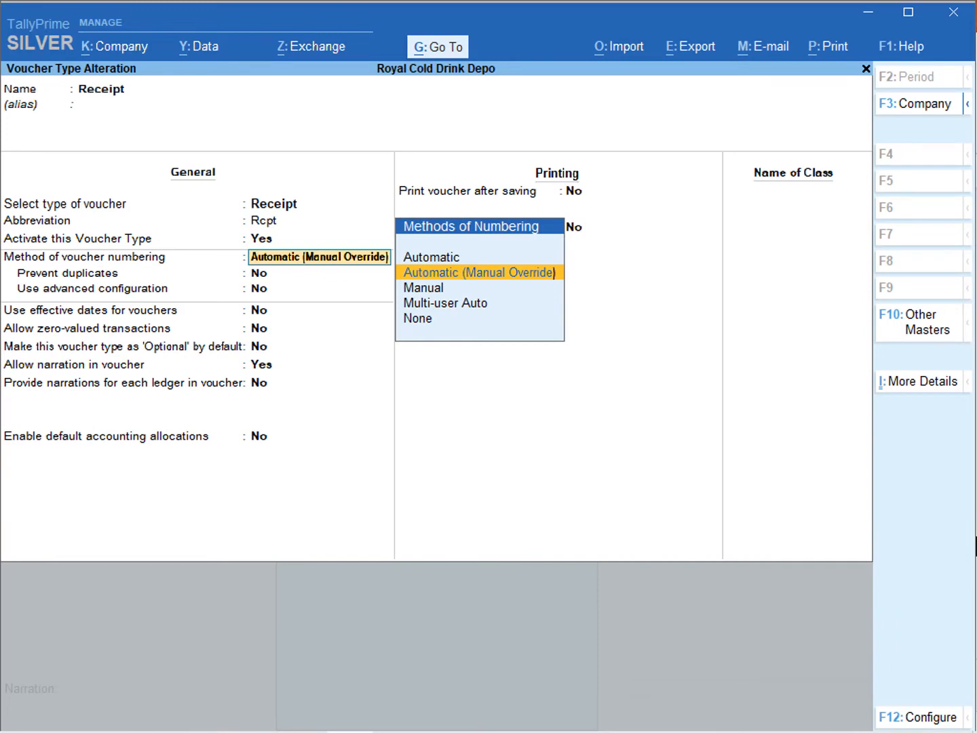
pyautogui.press('Return')
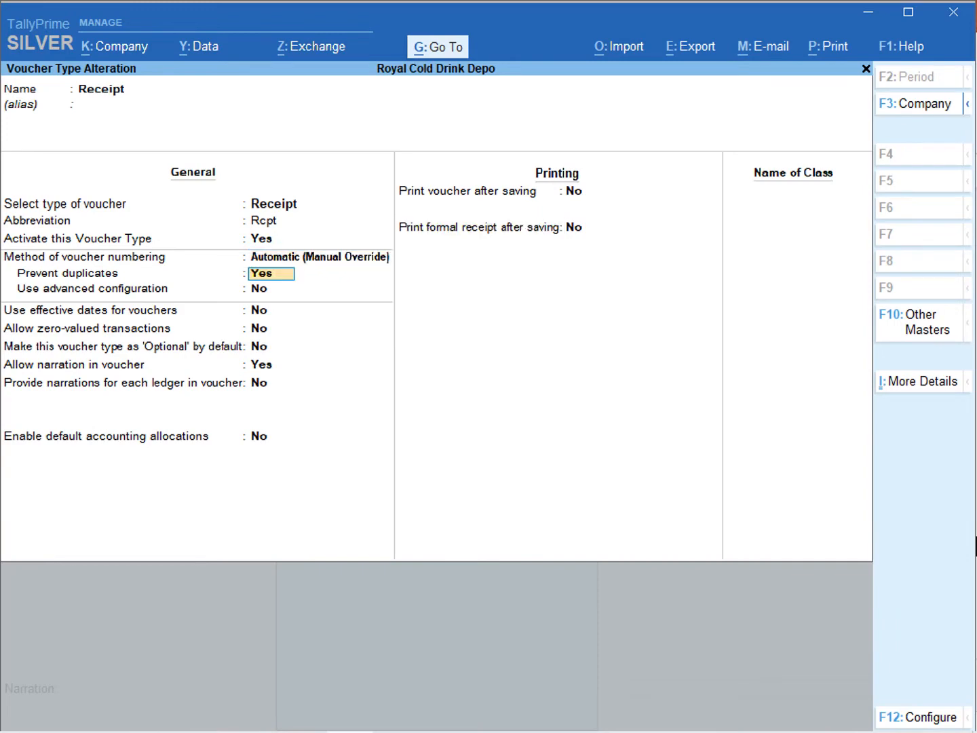
pyautogui.press('Return')
pyautogui.press('y')
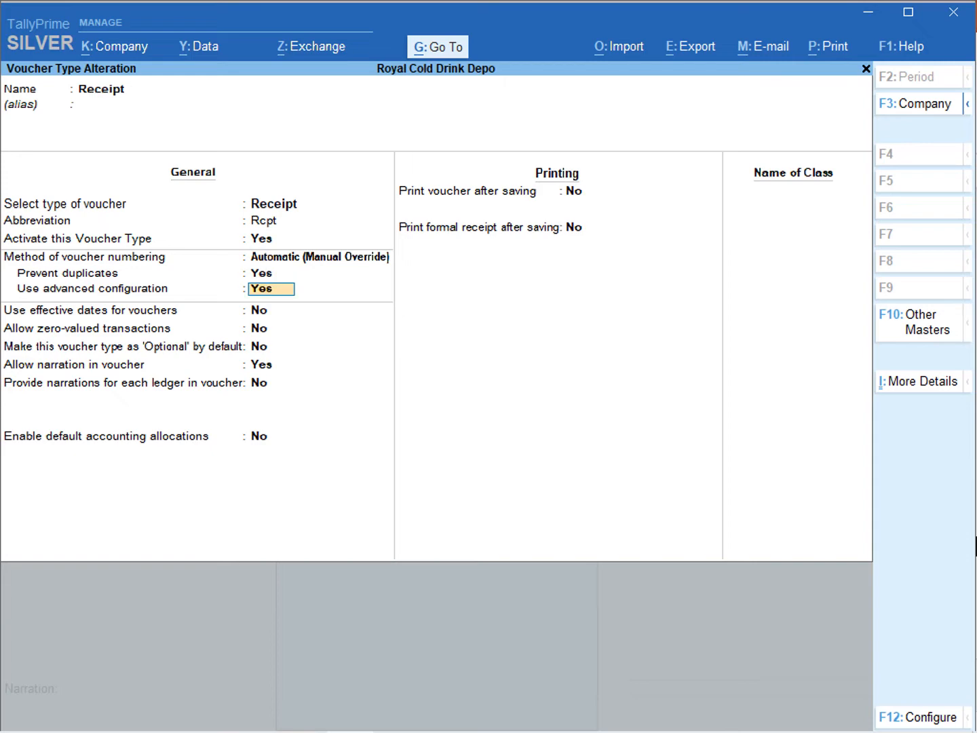
pyautogui.press('Return')
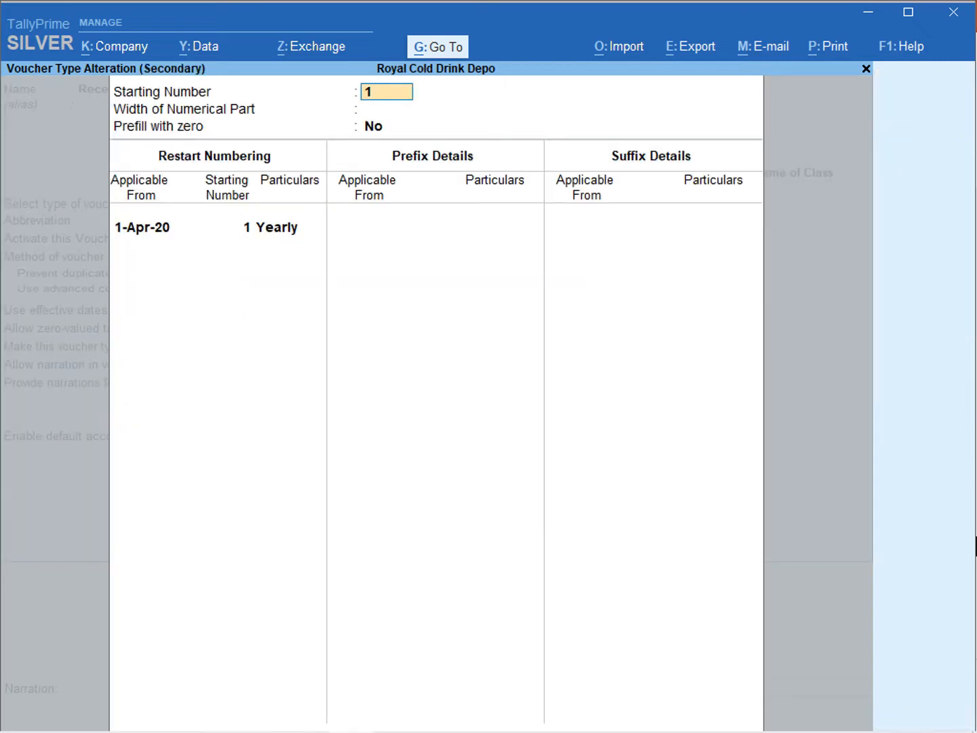
# Set Receipt voucher numbering to start at 1 with a numerical part width of 5 and zero prefilling on
pyautogui.press('Return')
pyautogui.write('5')
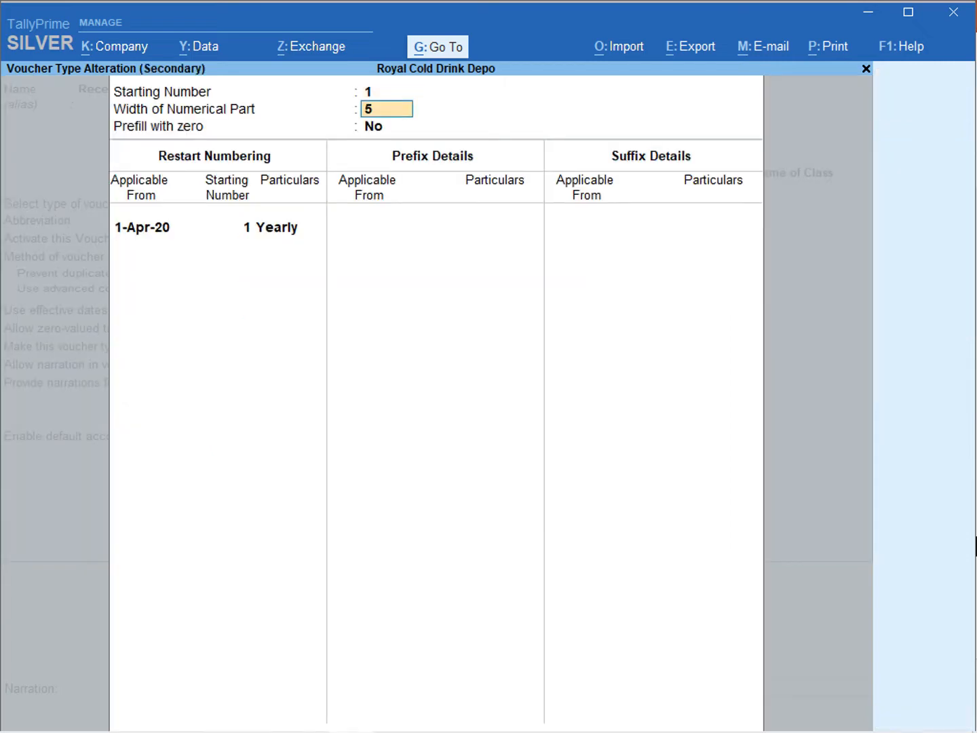
pyautogui.press('Return')
pyautogui.press('y')
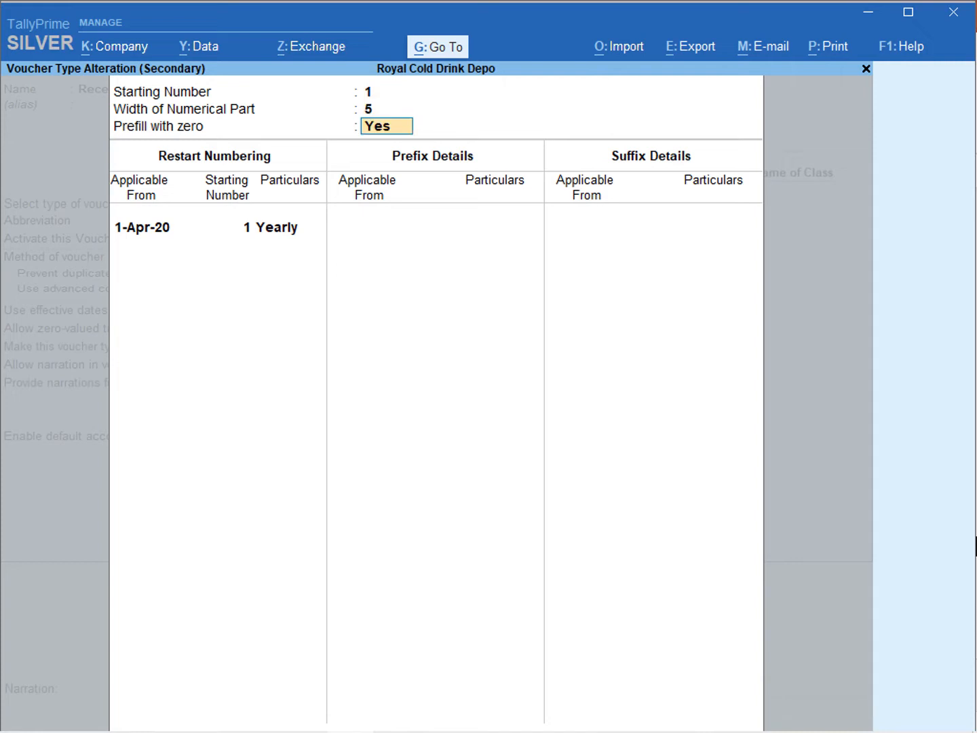
pyautogui.press('Return')
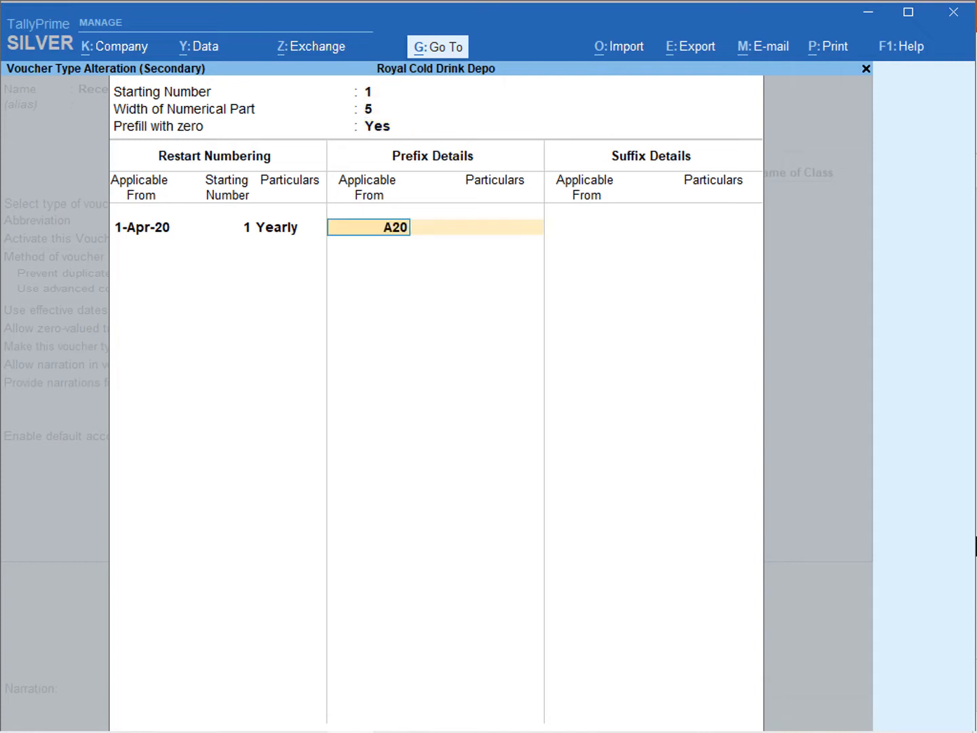
# Add prefix RE- and suffix /20-21 from 1-Apr-20 to Receipt numbering, save the voucher type and return to the sales voucher
pyautogui.press('Return')
pyautogui.write('RE-')
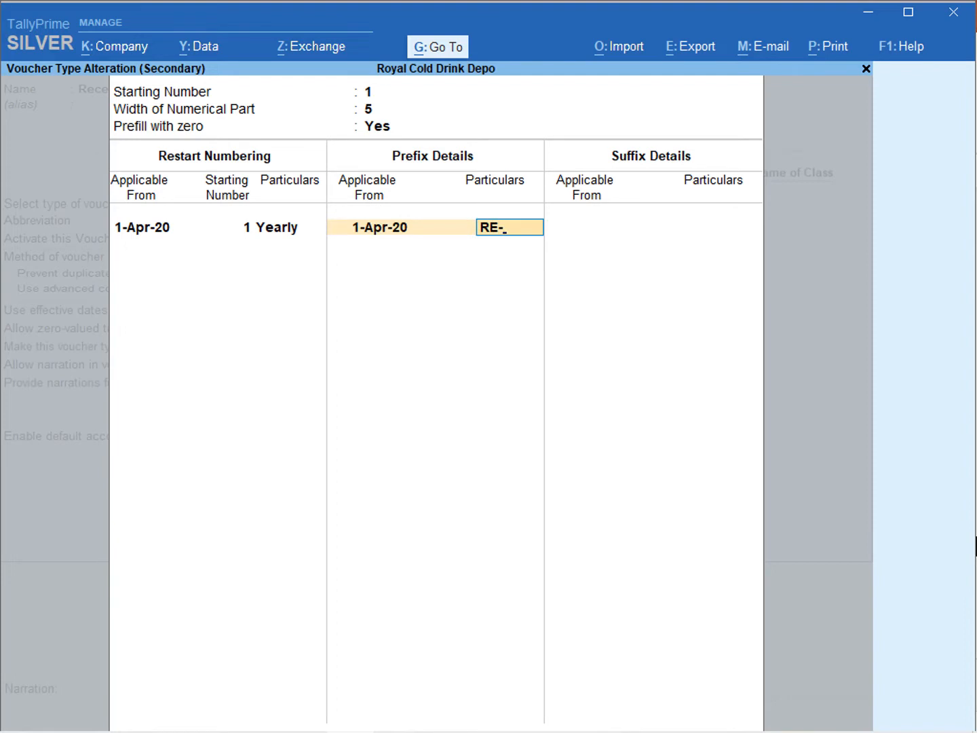
pyautogui.press('Return')
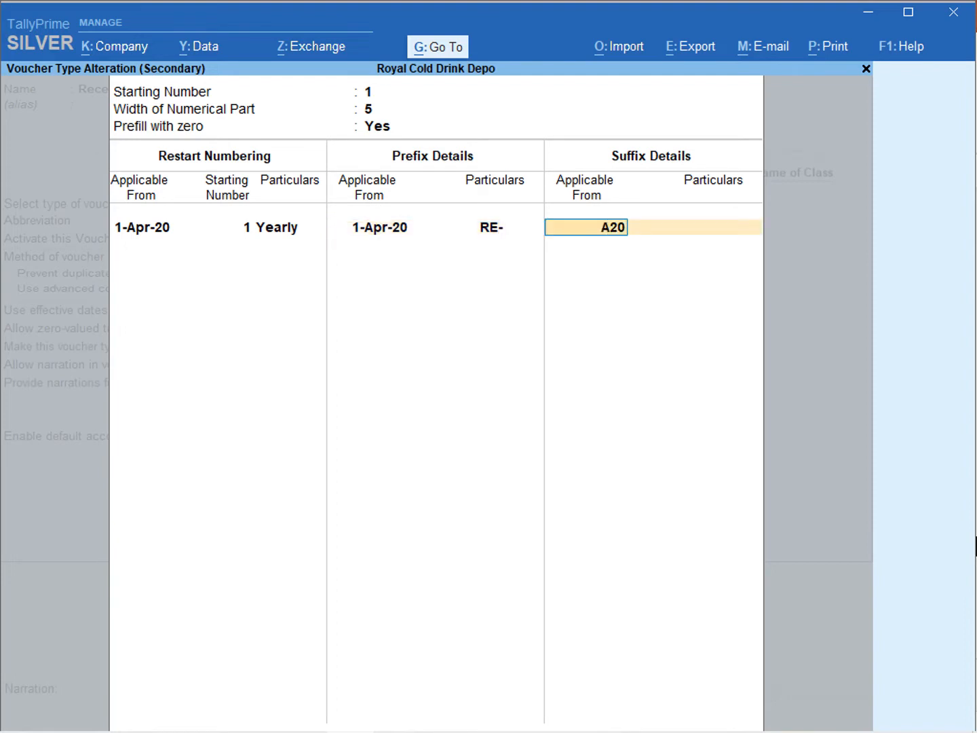
pyautogui.press('Return')
pyautogui.write('/20-21')
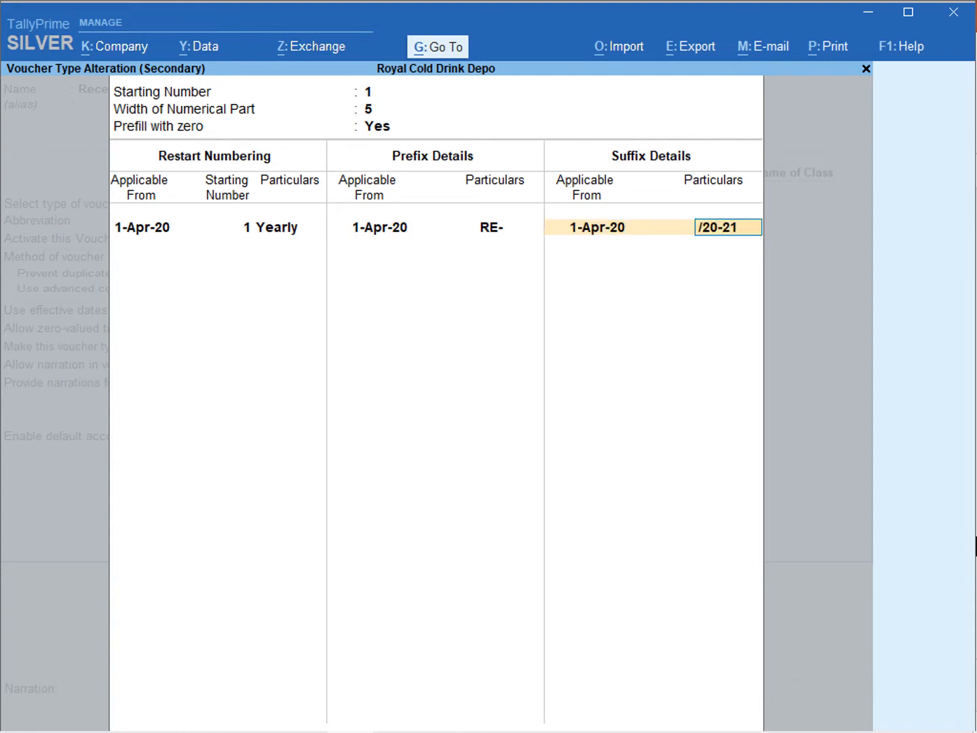
pyautogui.press('Return')
pyautogui.press('Return')
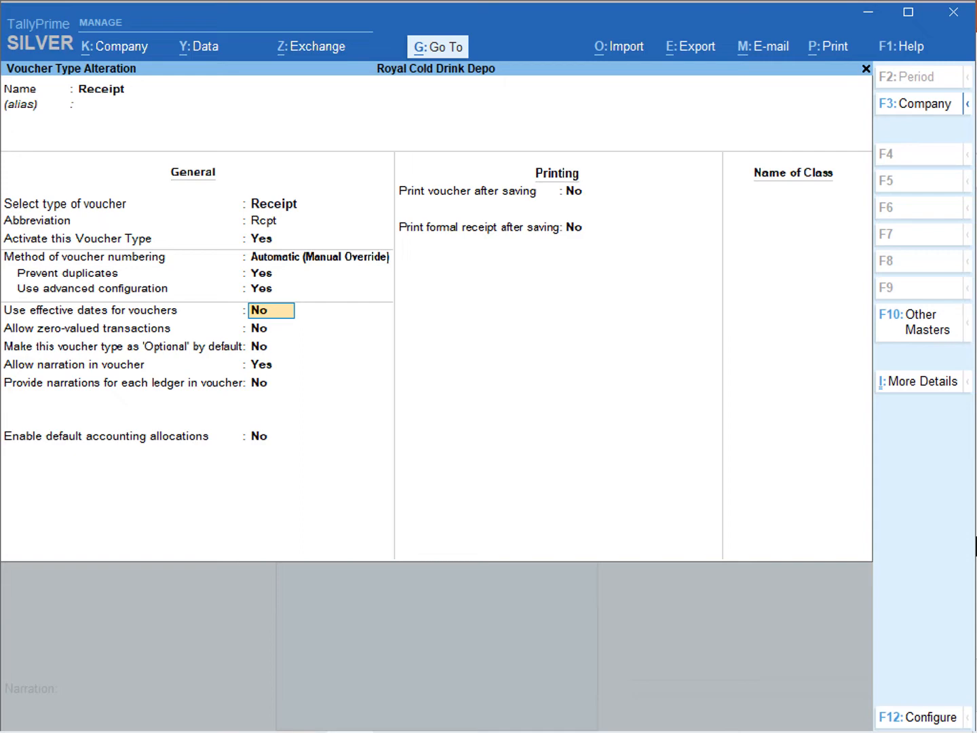
pyautogui.hotkey('ctrl', 'a')
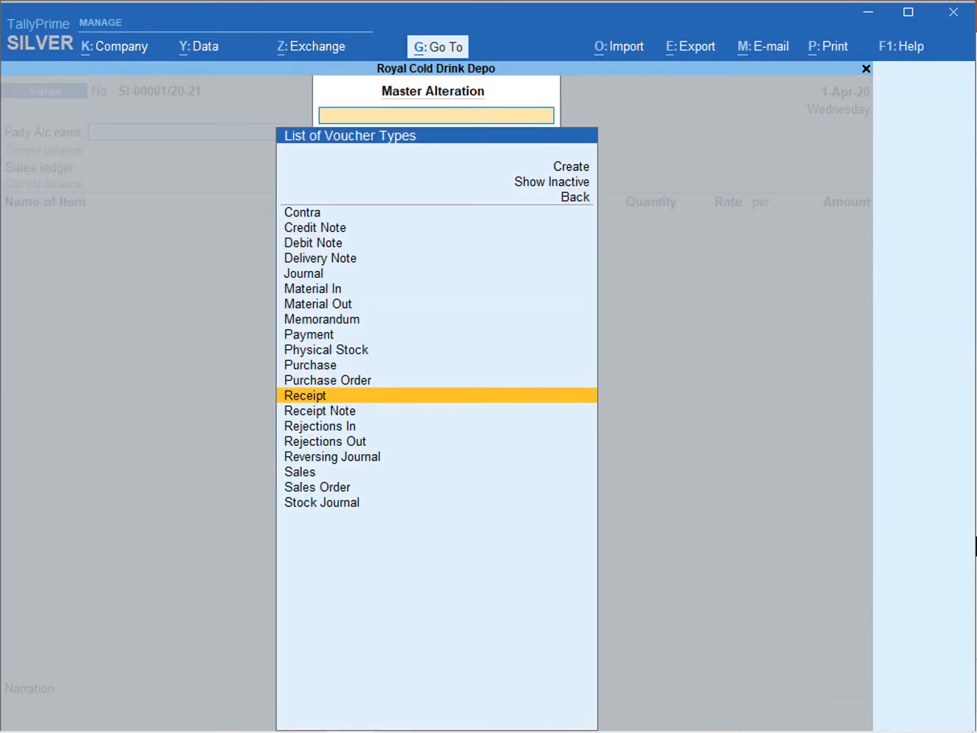
pyautogui.press('Escape')
pyautogui.press('Escape')
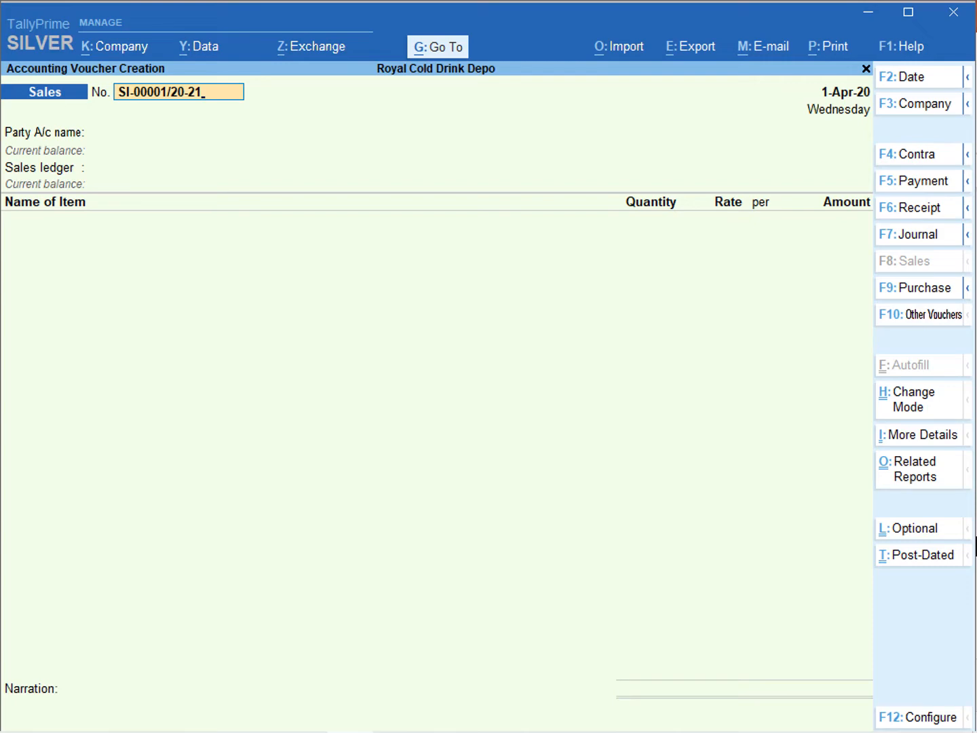
# Fill the sales voucher header with party Diamond Hotel and ledger Sales A/c, accepting the default voucher number, dispatch and party details
pyautogui.press('Return')
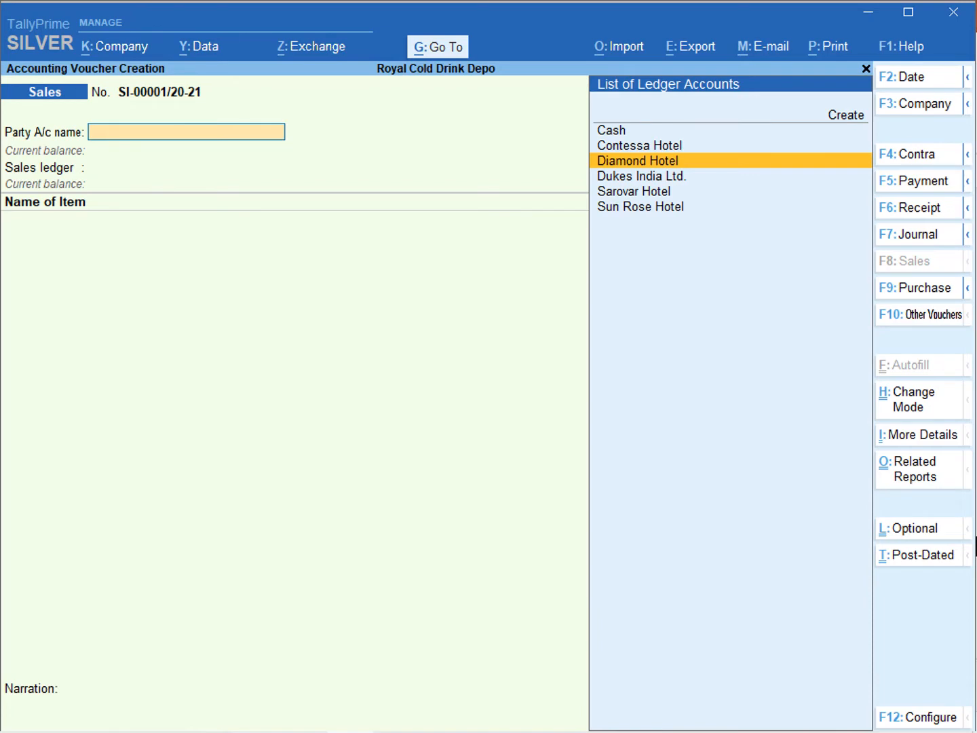
pyautogui.press('Return')
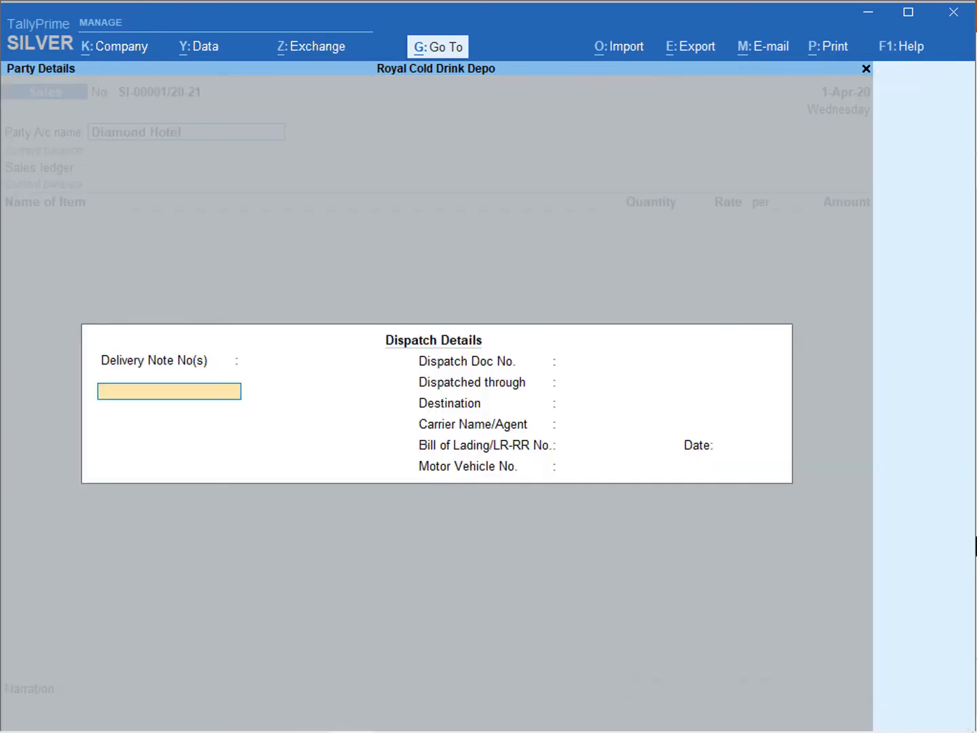
pyautogui.hotkey('ctrl', 'a')
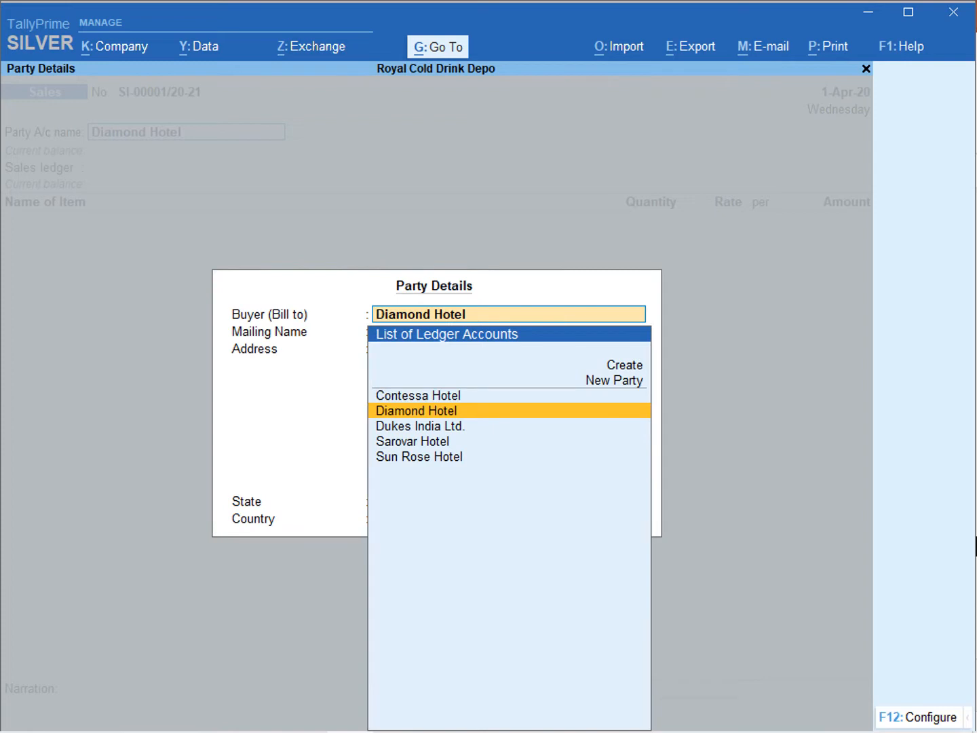
pyautogui.hotkey('ctrl', 'a')
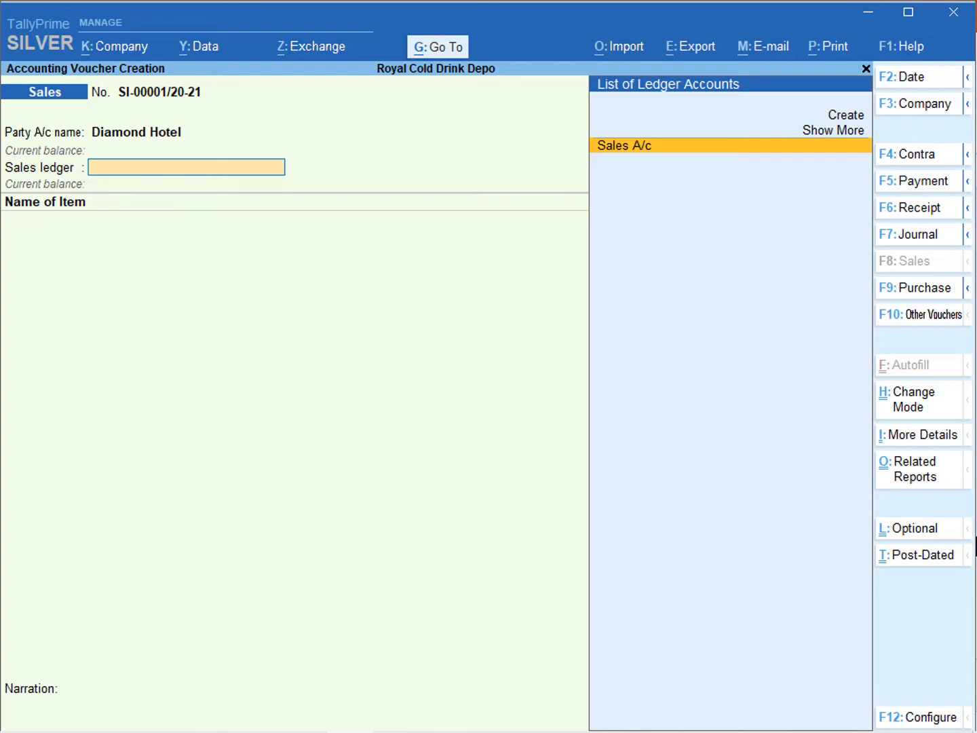
pyautogui.press('Return')
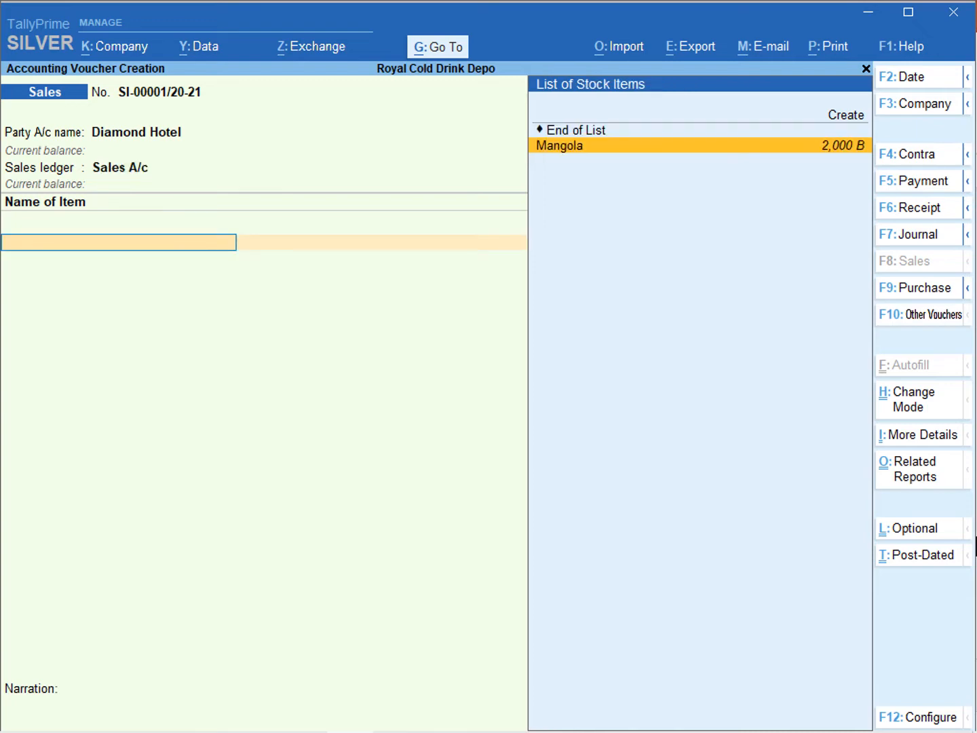
# Add Mangola to the sales voucher with quantity 100 and rate 10 per bottle, leaving no further items or ledgers
pyautogui.press('Return')
pyautogui.write('100')
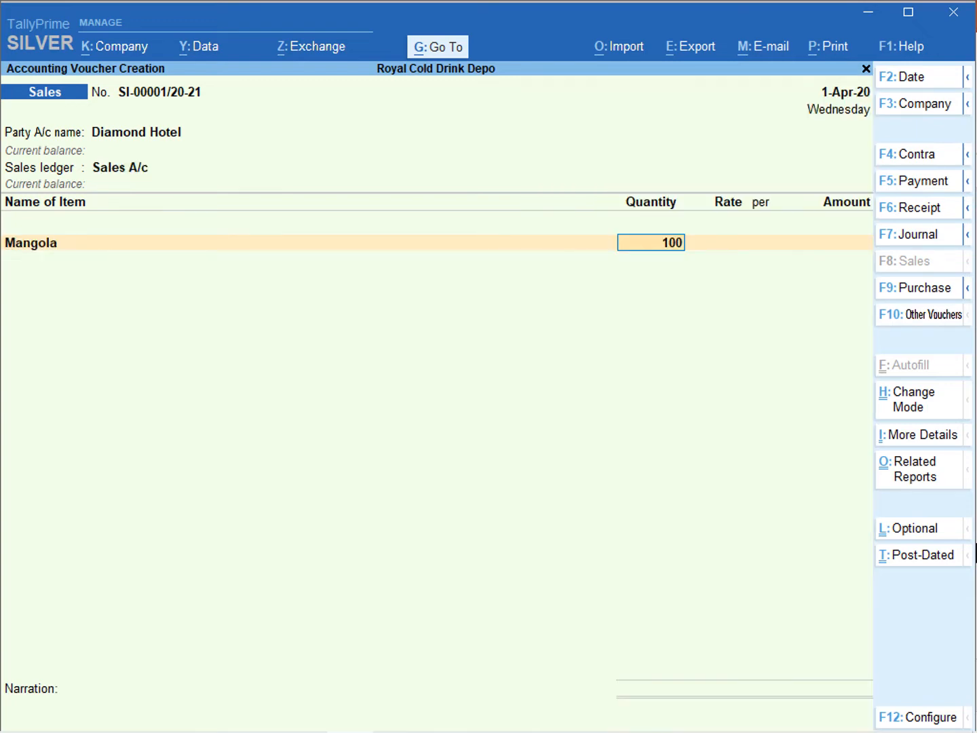
pyautogui.press('Return')
pyautogui.write('10')
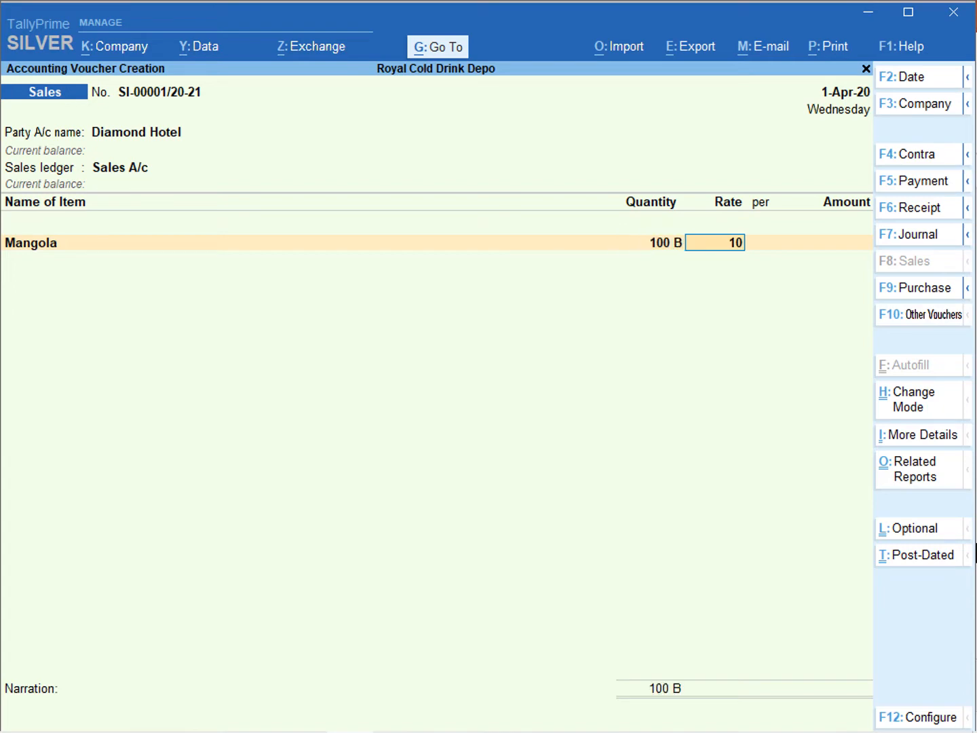
pyautogui.press('Return')
pyautogui.press('Return')
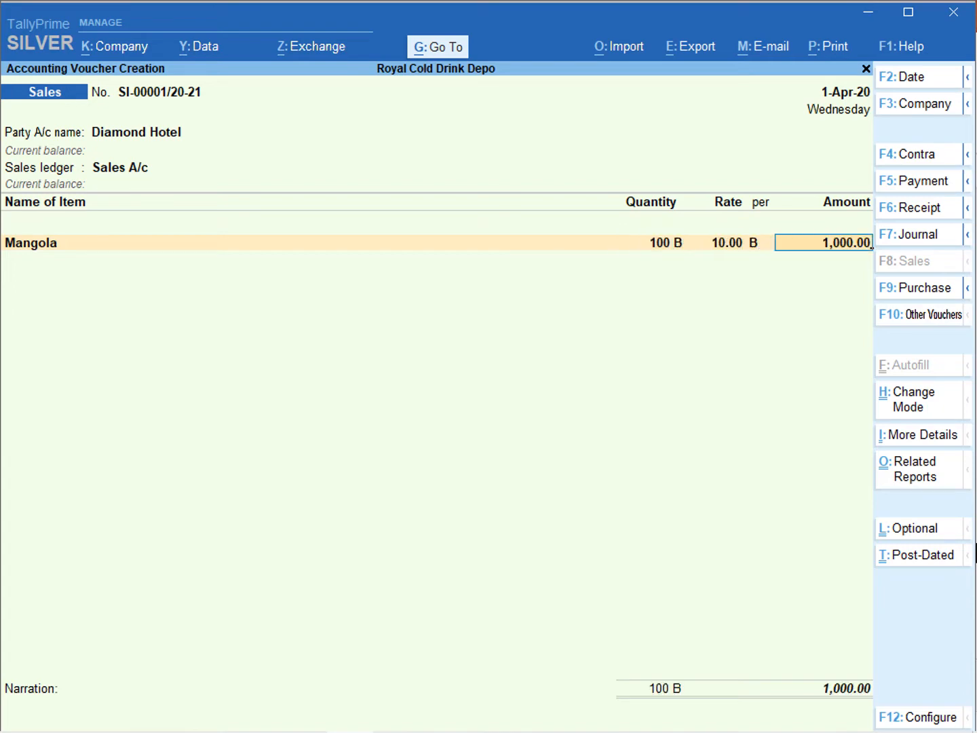
pyautogui.press('Return')
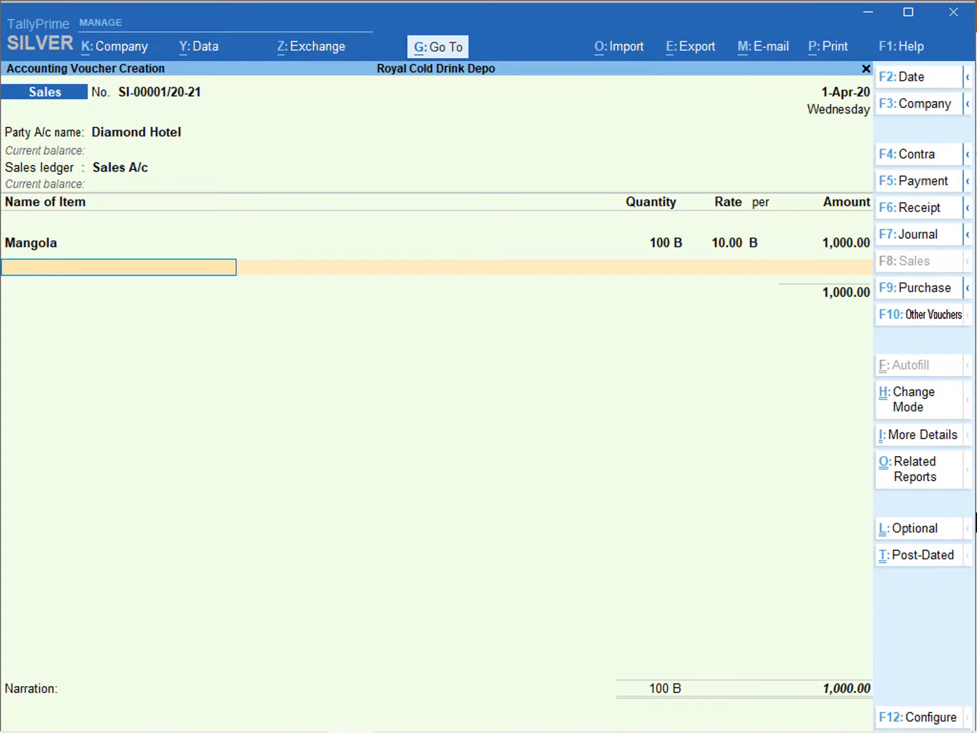
pyautogui.press('Return')
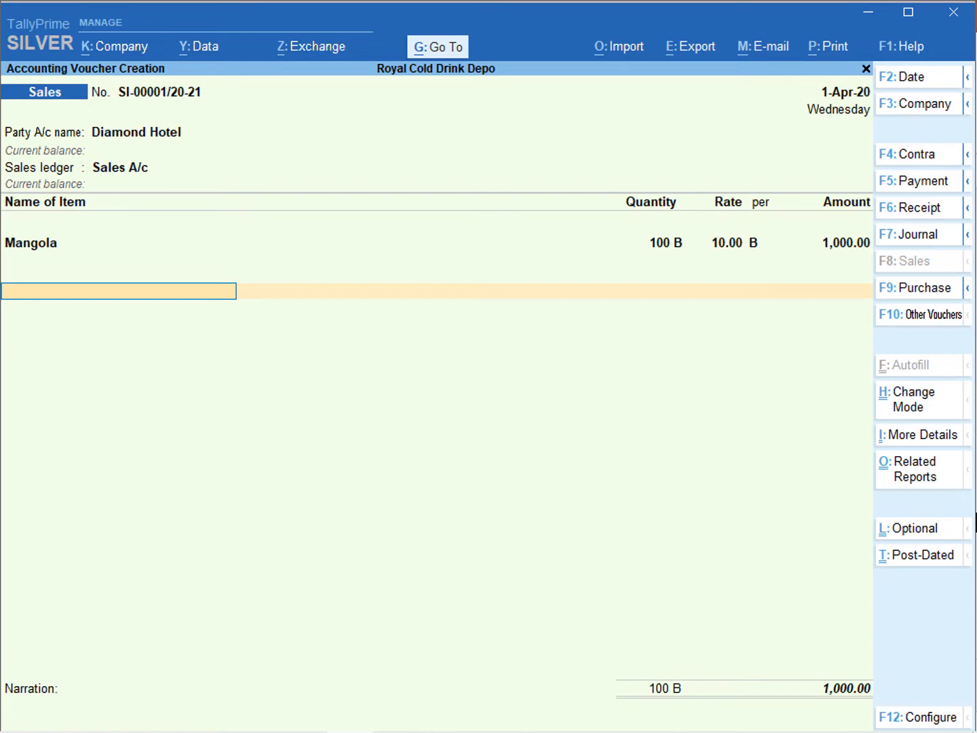
pyautogui.press('Return')
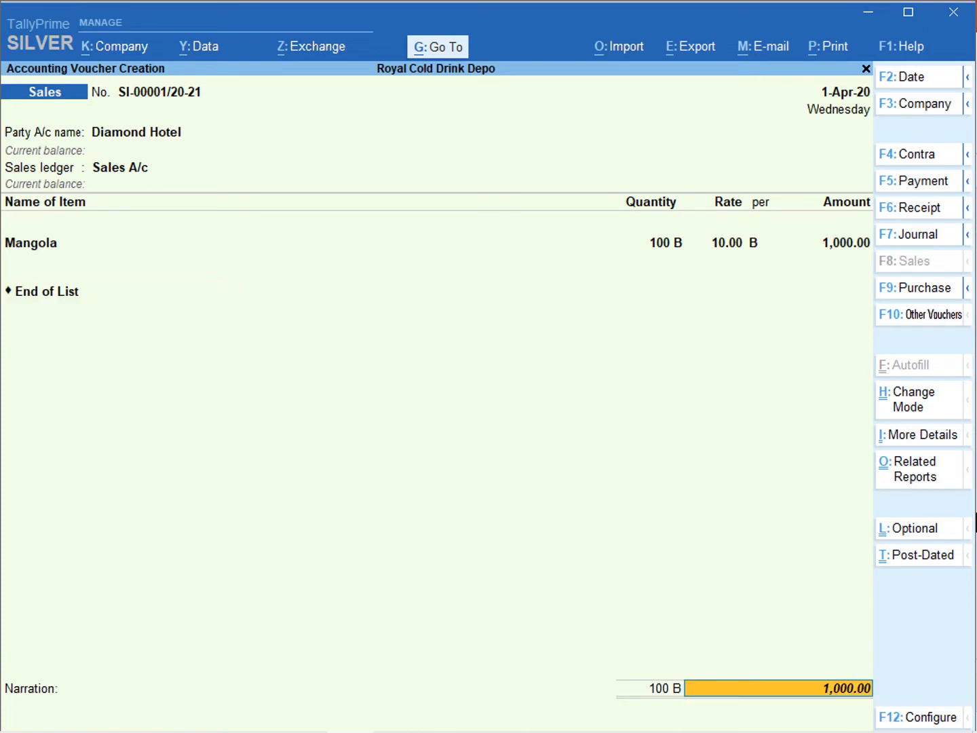
# Allocate Diamond Hotel's bill as New Ref under the default name with no credit days, and save the voucher without narration
pyautogui.press('Return')
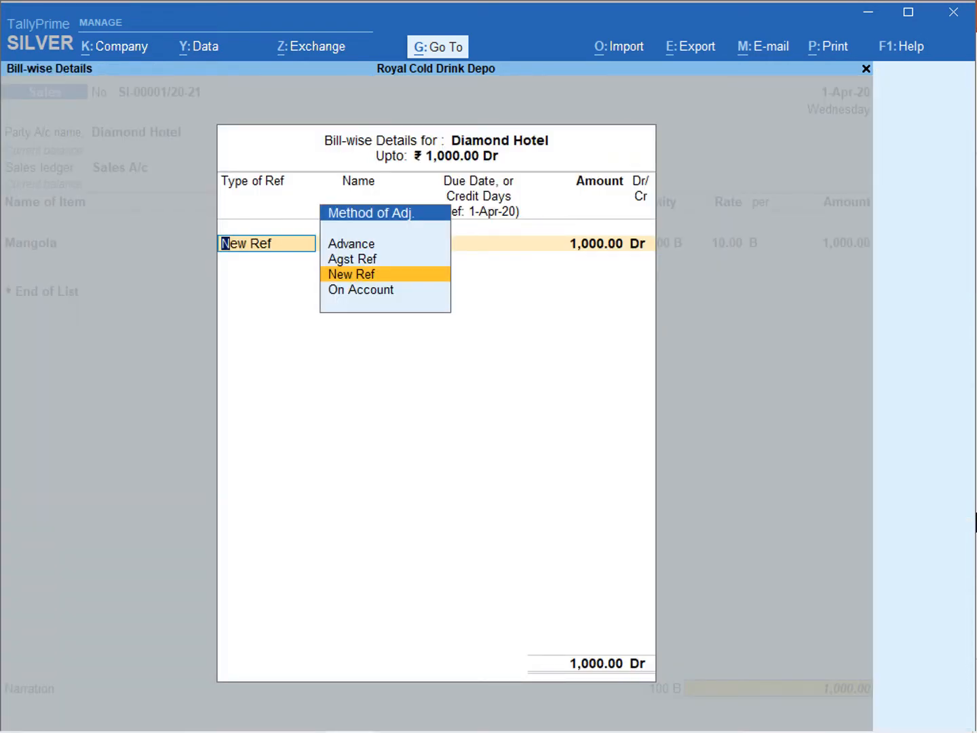
pyautogui.press('Return')
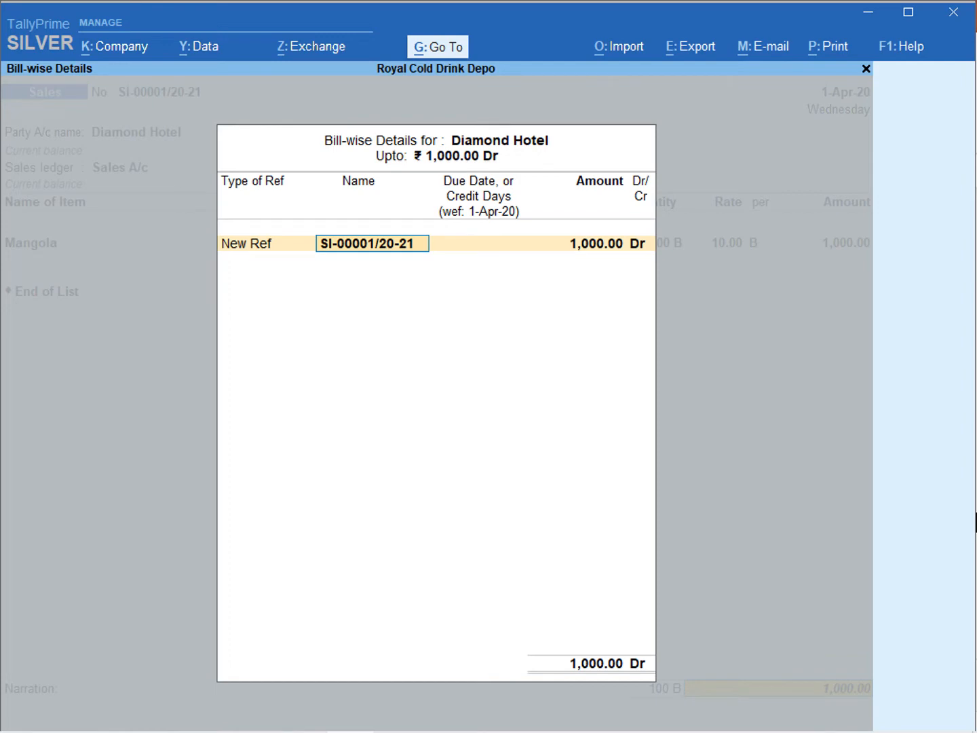
pyautogui.press('Return')
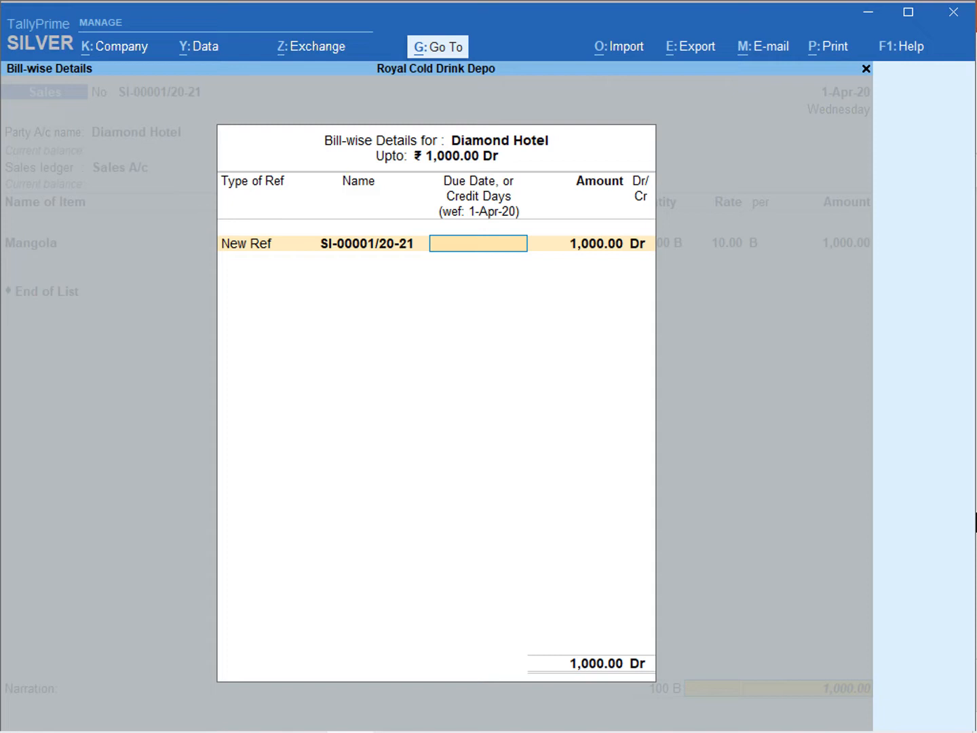
pyautogui.press('Return')
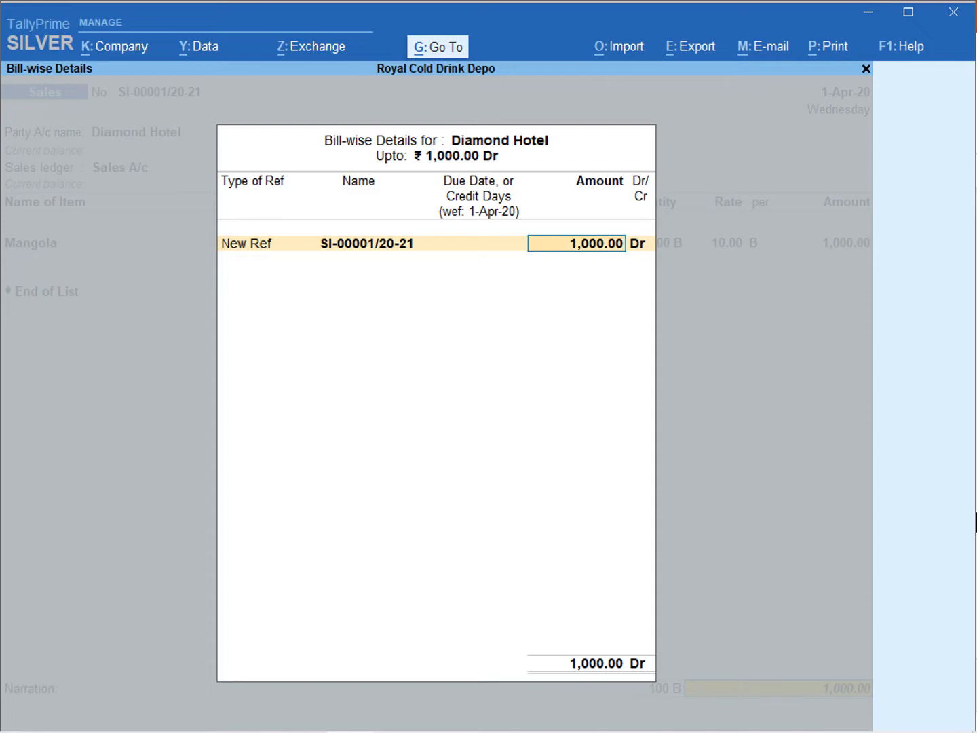
pyautogui.press('Return')
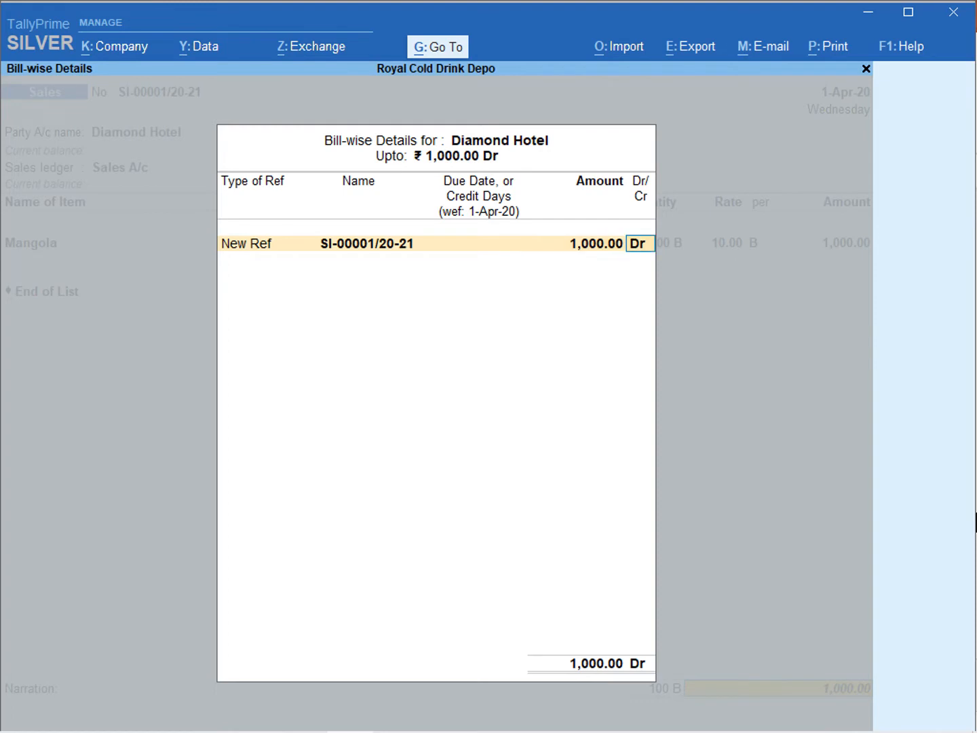
pyautogui.press('Return')
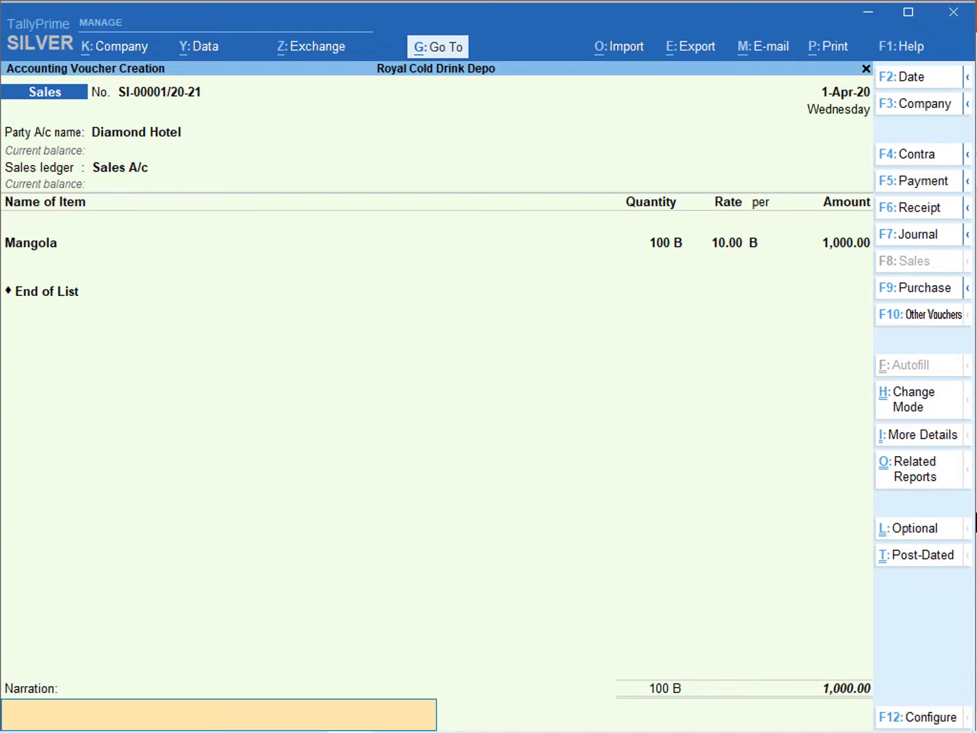
pyautogui.press('Return')
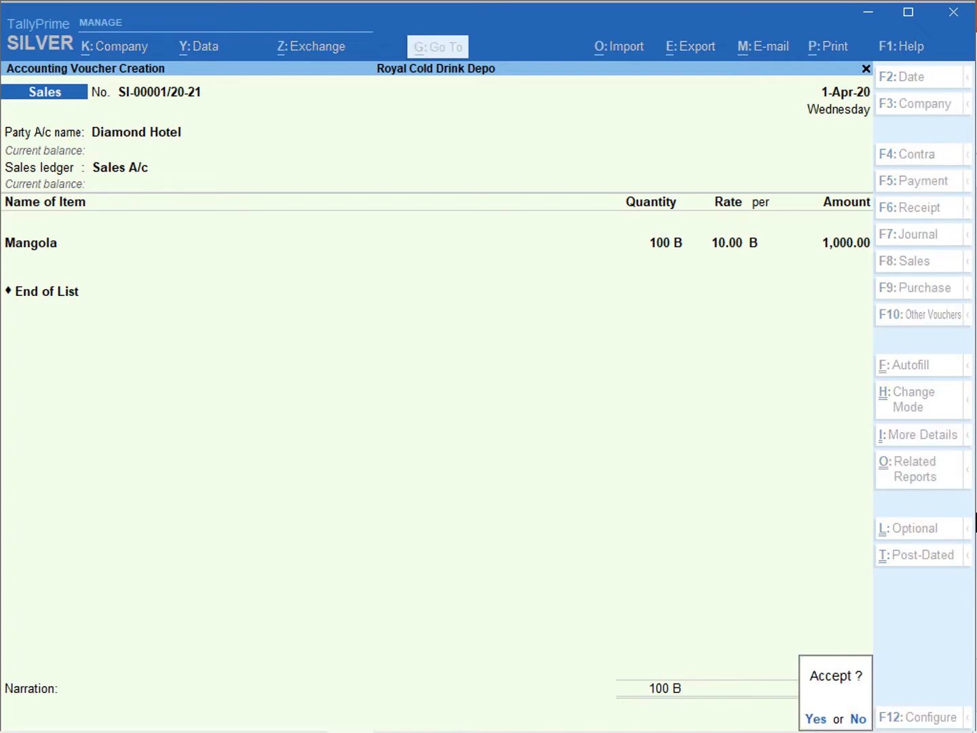
pyautogui.press('Return')
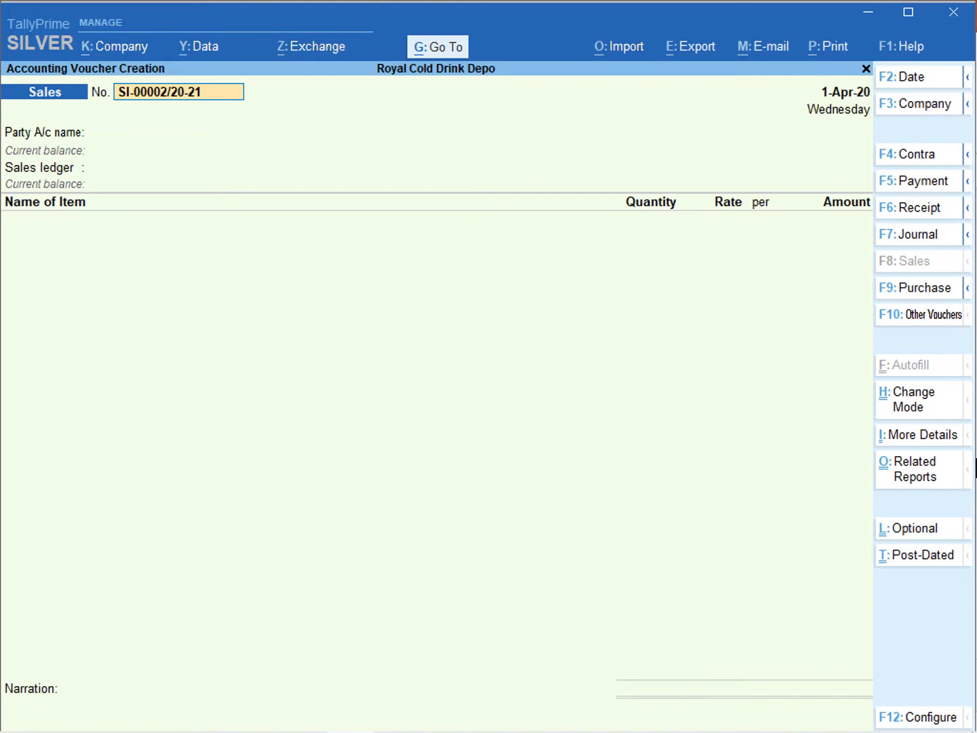
# Fill the next sales voucher's header with party Sarovar Hotel and ledger Sales A/c, accepting the default number, dispatch and party details
pyautogui.press('Return')
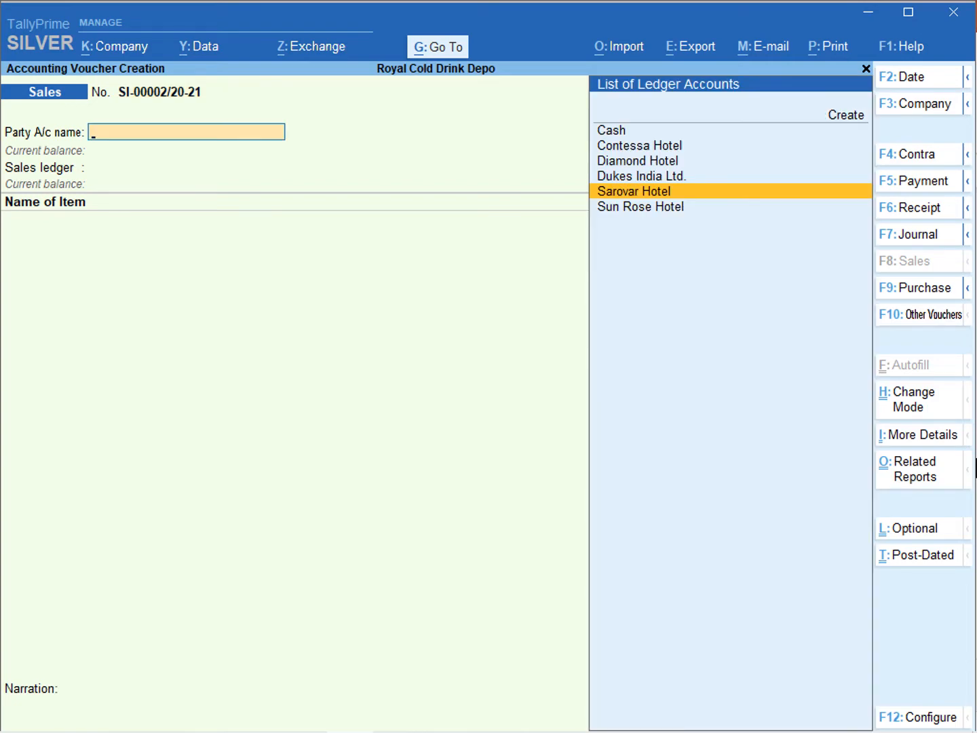
pyautogui.press('Return')
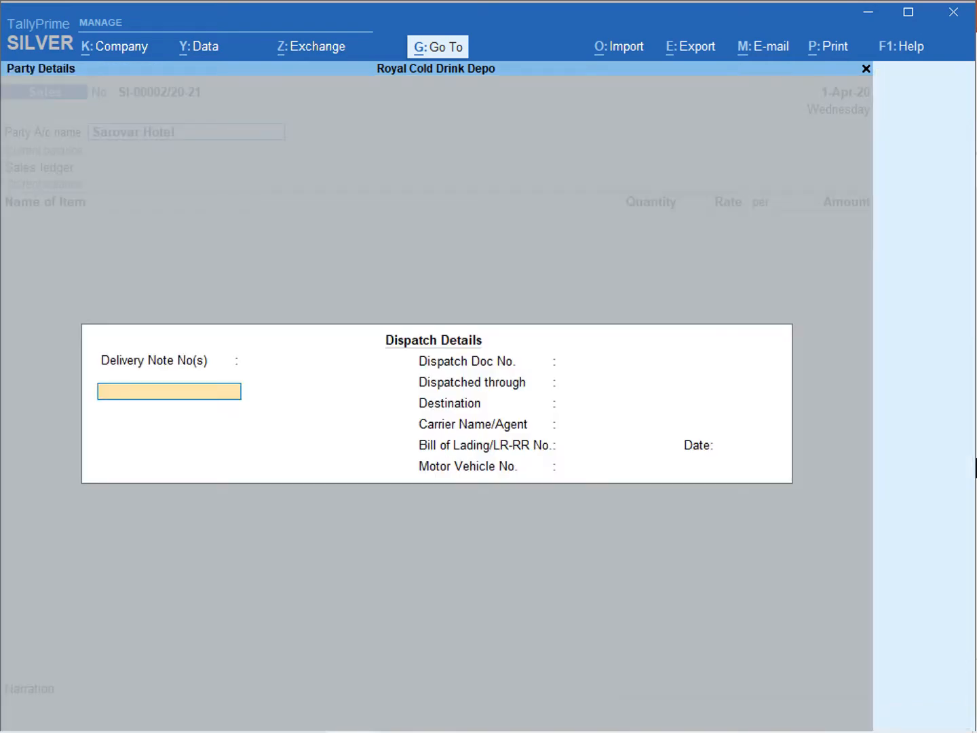
pyautogui.hotkey('ctrl', 'a')
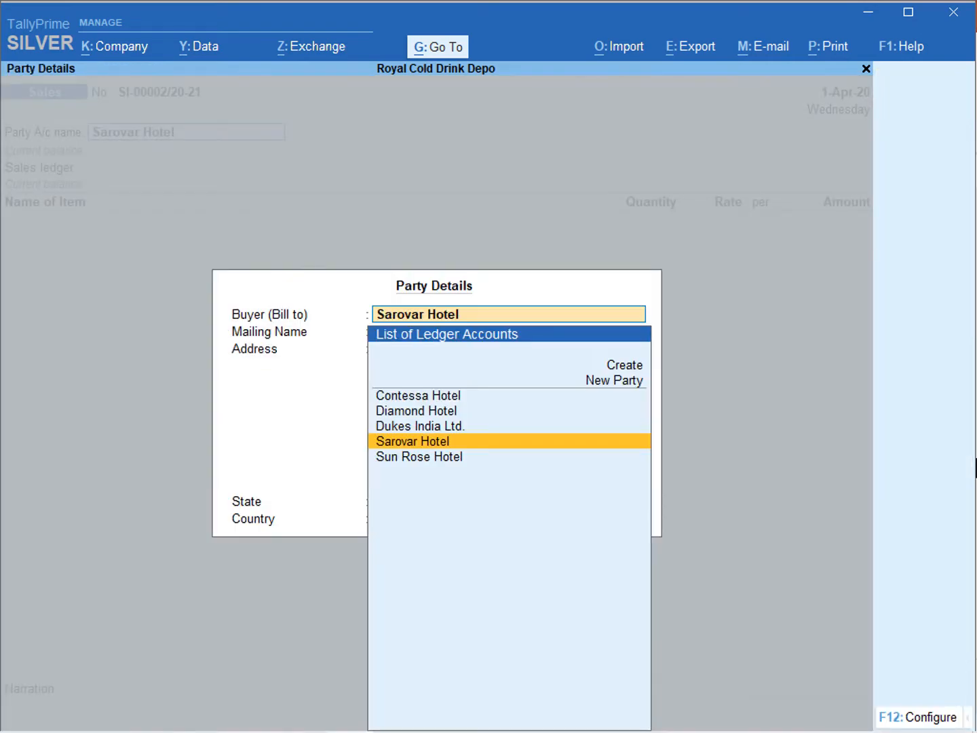
pyautogui.hotkey('ctrl', 'a')
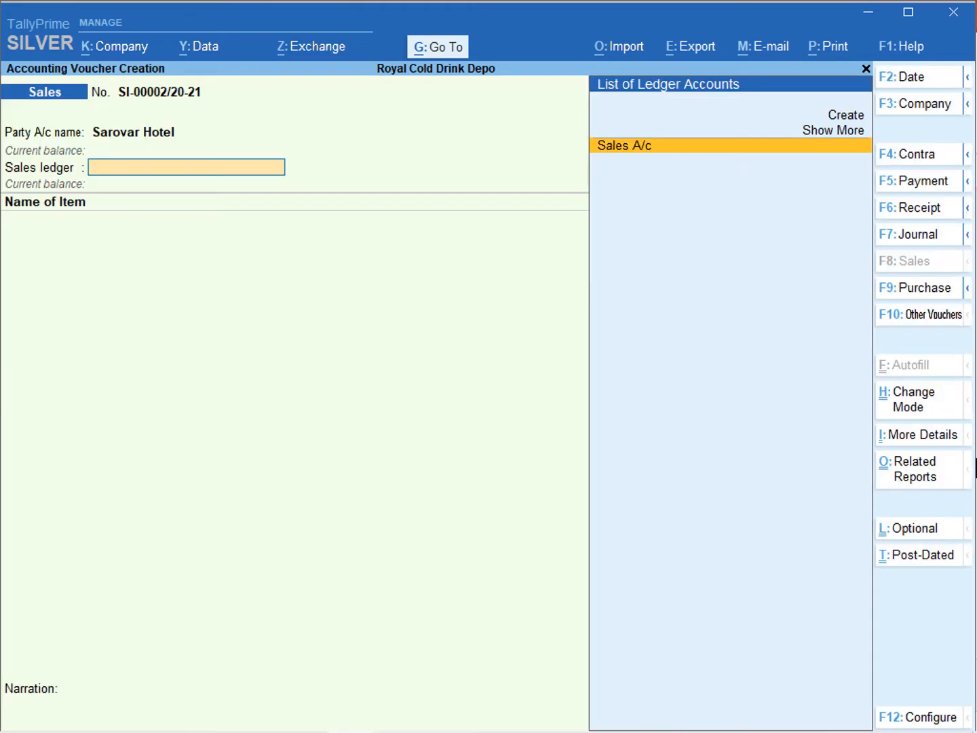
pyautogui.press('Return')
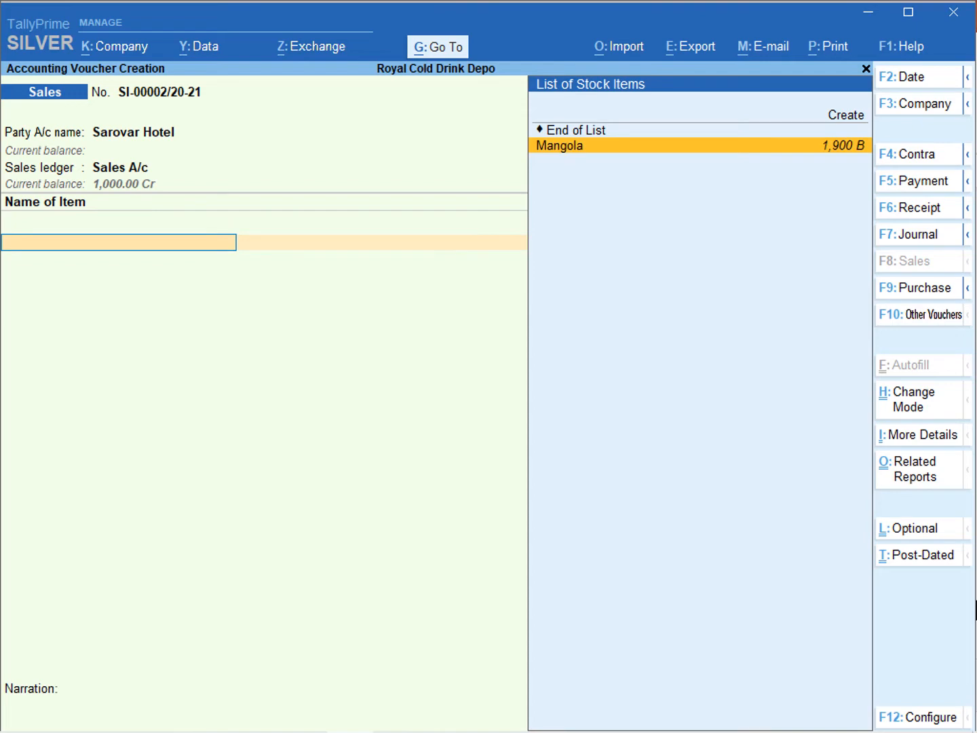
# Add Mangola to Sarovar Hotel's voucher with quantity 200 at the prefilled rate of 10.00, leaving no further items or ledgers
pyautogui.press('Return')
pyautogui.write('200')
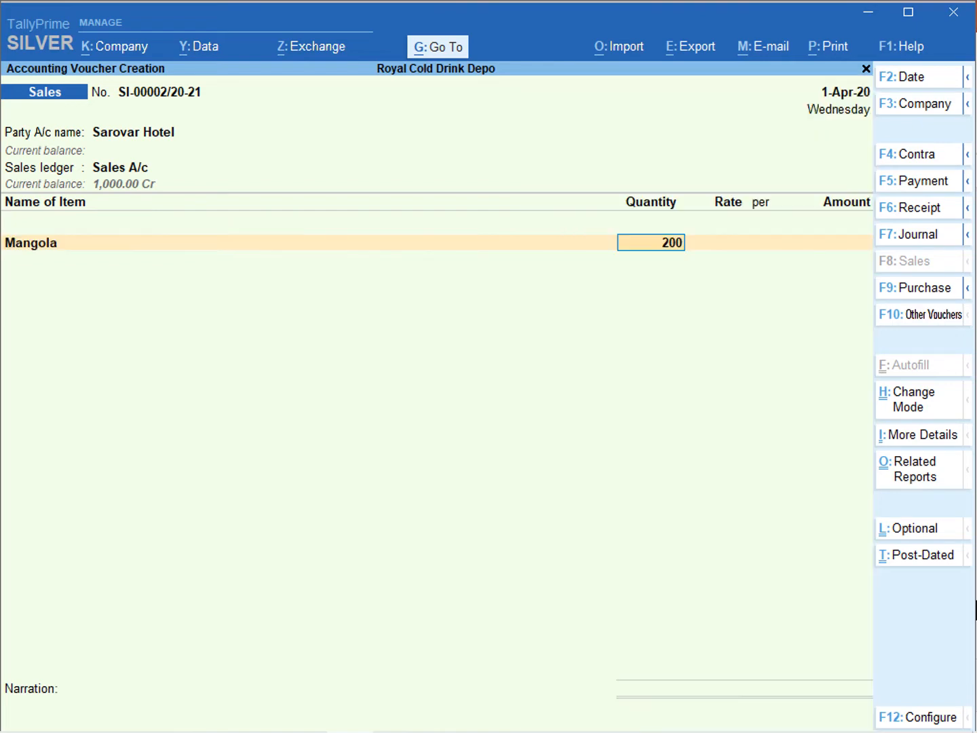
pyautogui.press('Return')
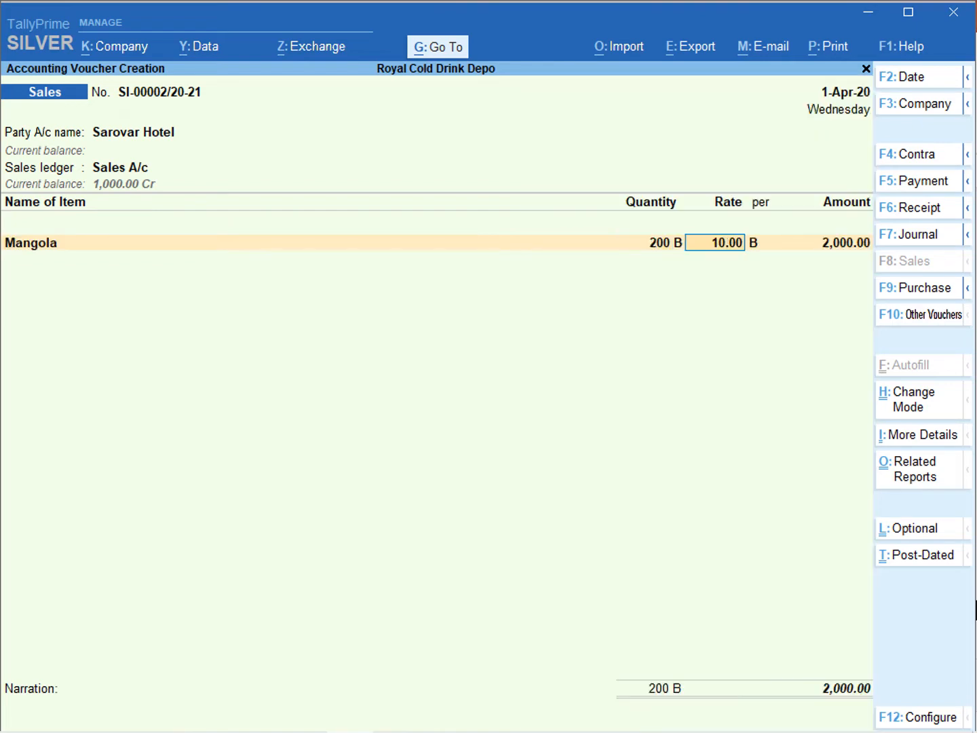
pyautogui.press('Return')
pyautogui.press('Return')
pyautogui.press('Return')
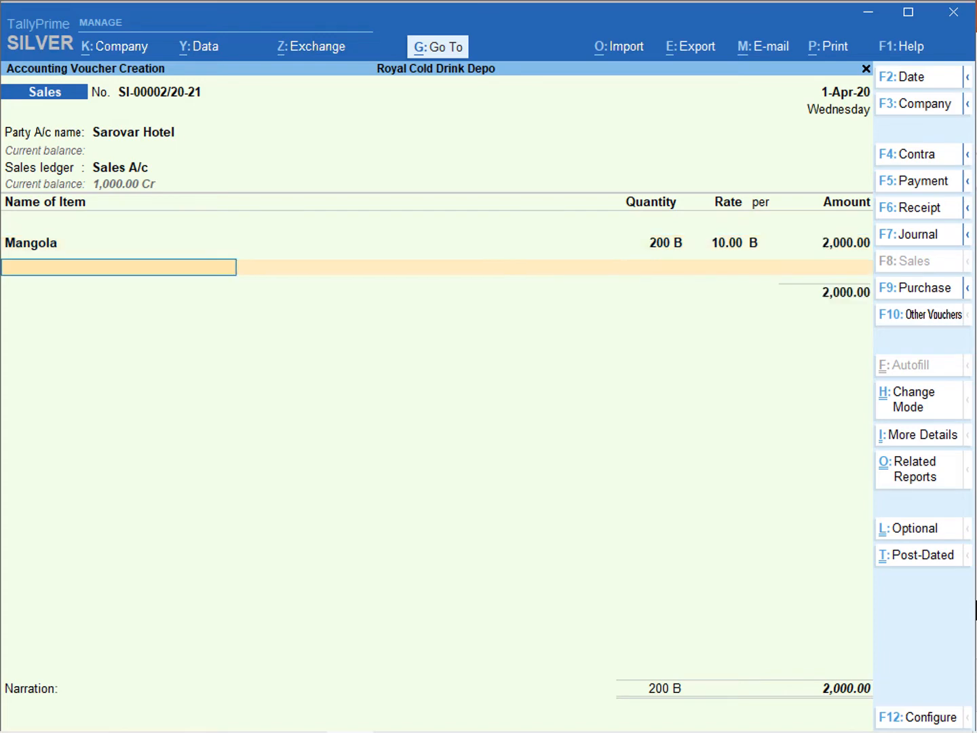
pyautogui.press('Return')
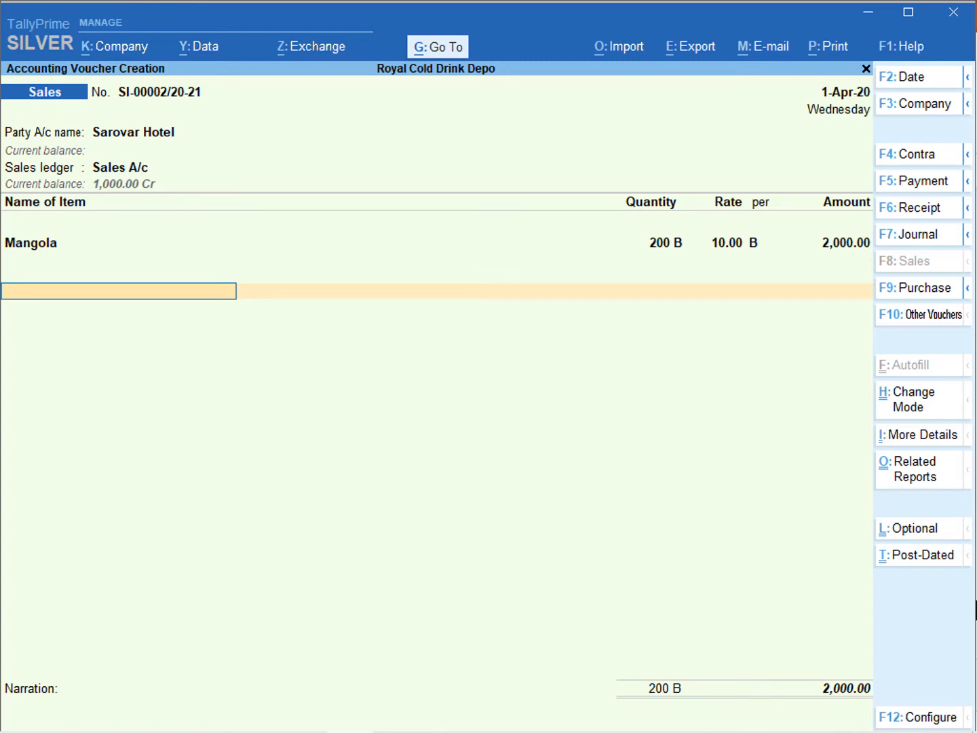
pyautogui.press('Return')
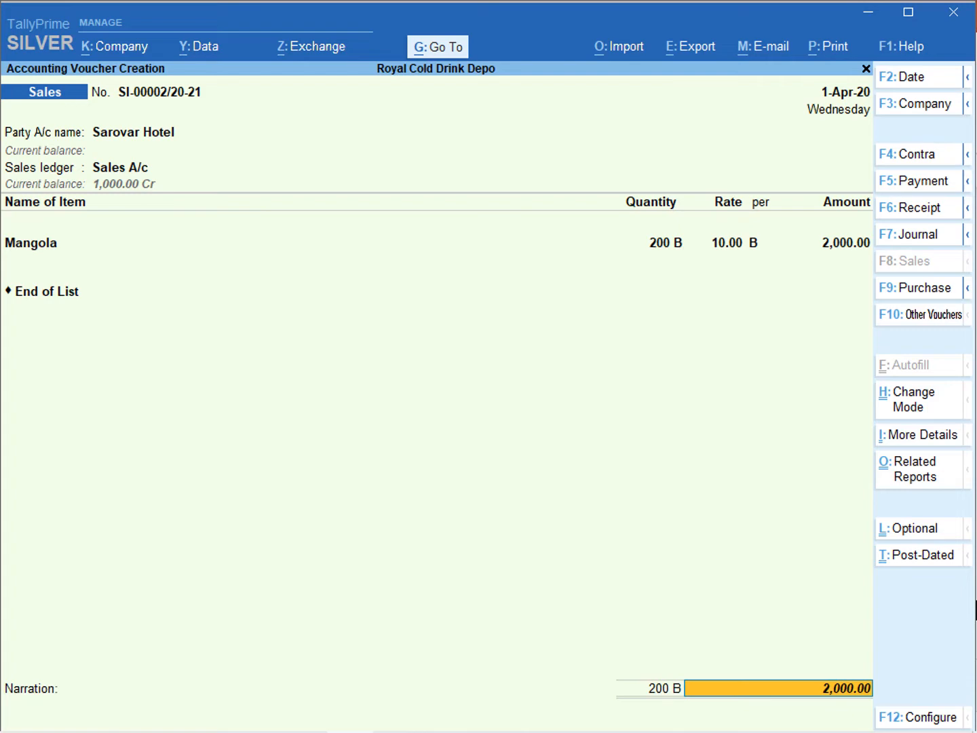
# Allocate Sarovar Hotel's bill as New Ref under the default name with 30 credit days, and save the voucher without narration
pyautogui.press('Return')
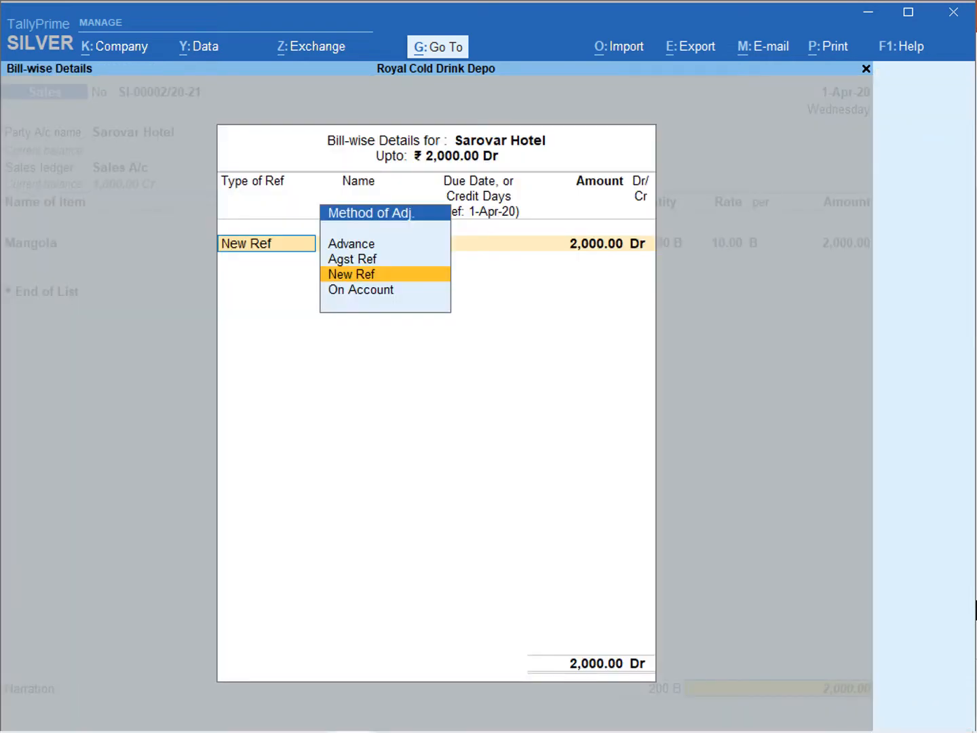
pyautogui.press('Return')
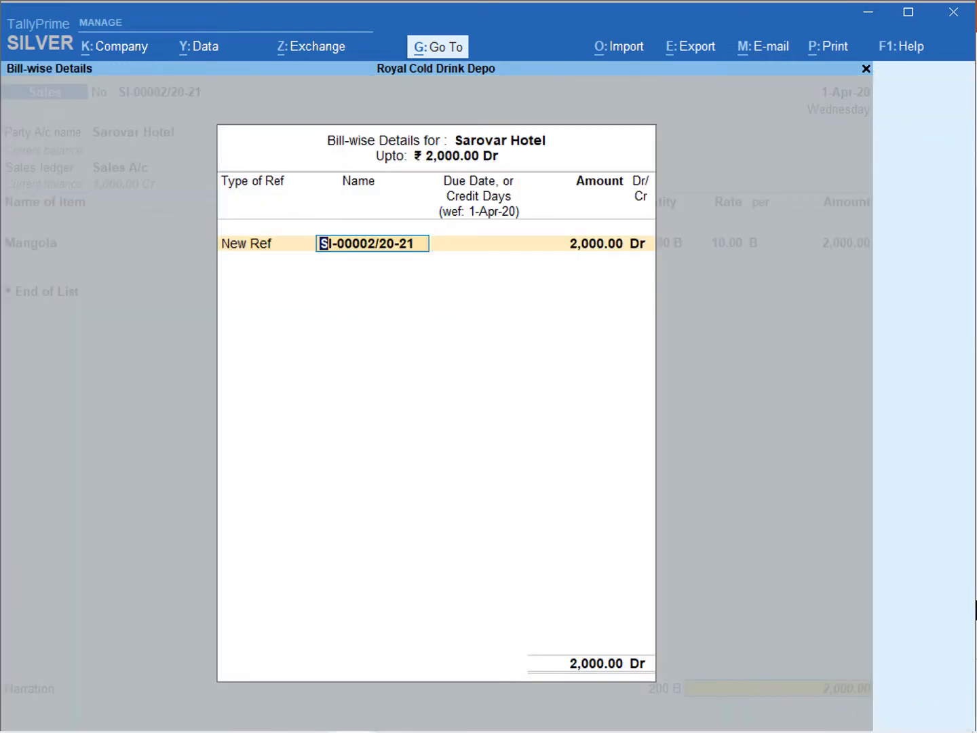
pyautogui.press('Return')
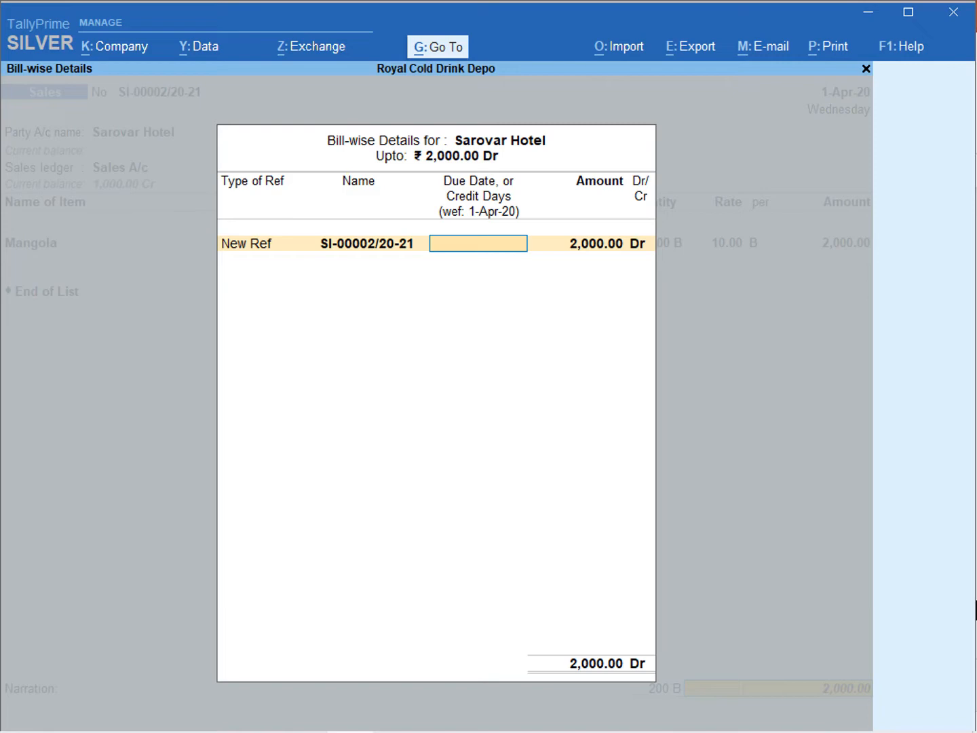
pyautogui.write('30')
pyautogui.press('Return')
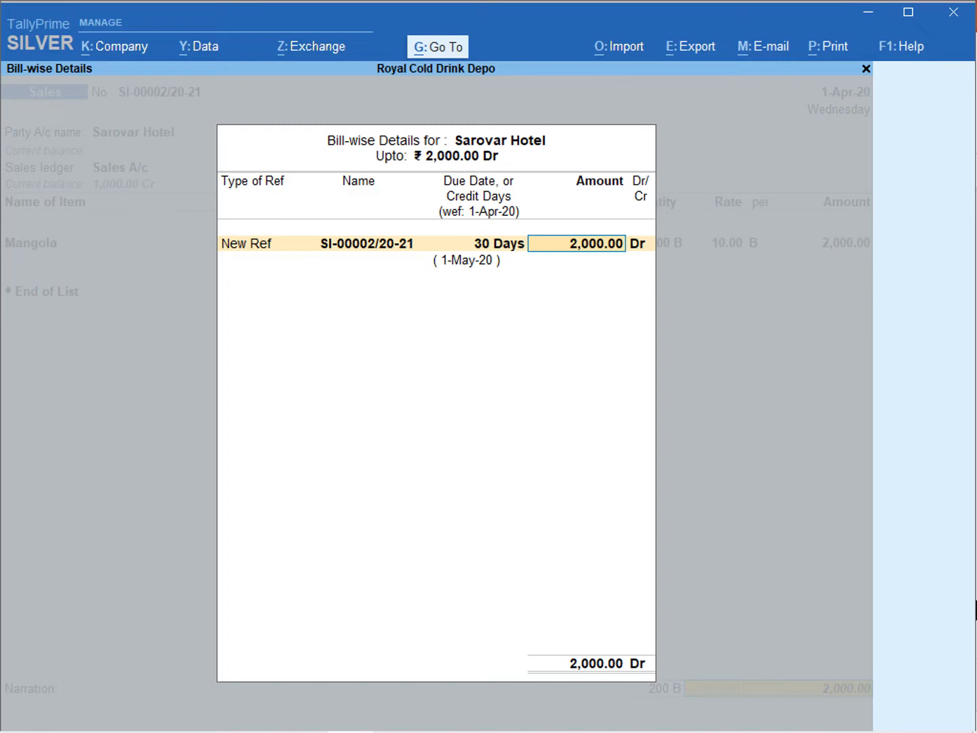
pyautogui.press('Return')
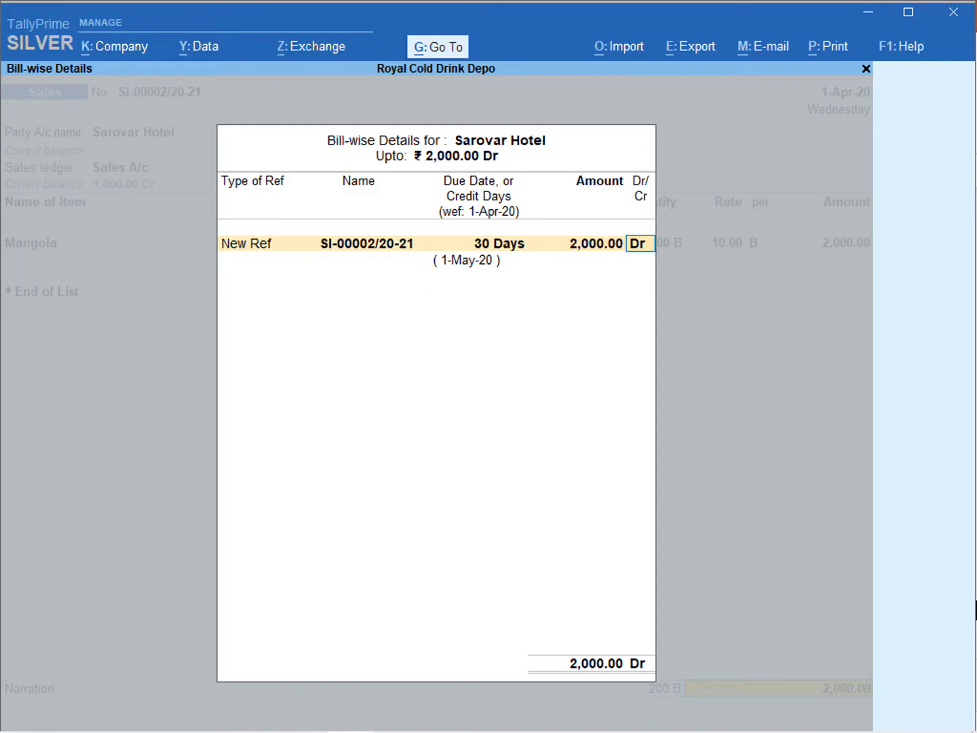
pyautogui.press('Return')
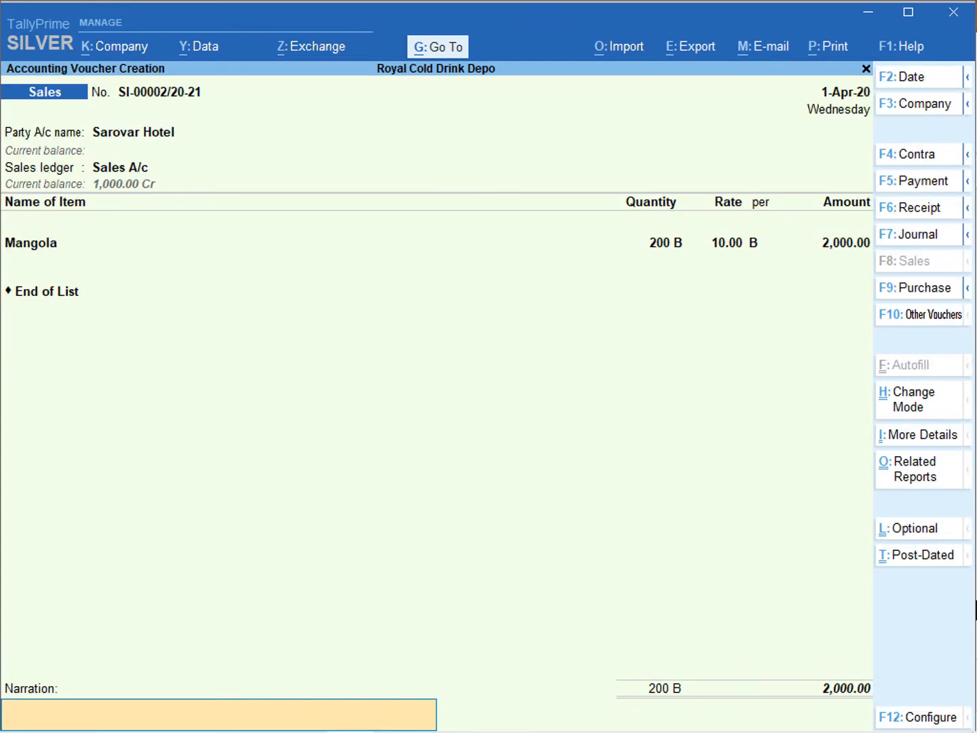
pyautogui.press('Return')
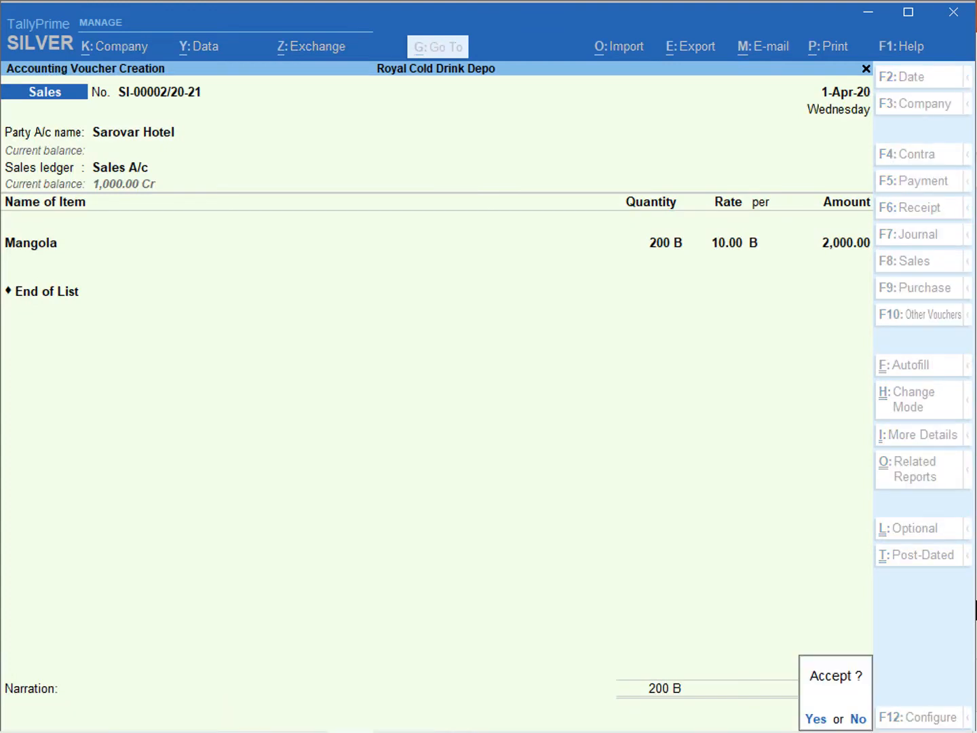
pyautogui.press('y')
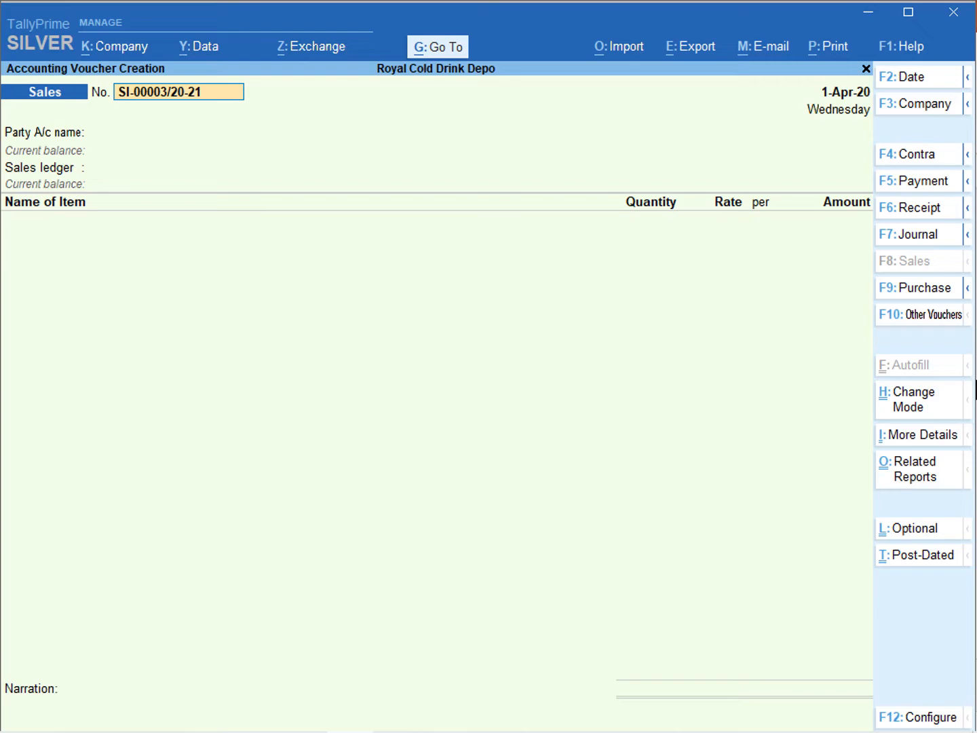
# Set the new sales voucher's date to 1-May-20 and accept its default voucher number
pyautogui.click(908, 76)
pyautogui.write('1May')
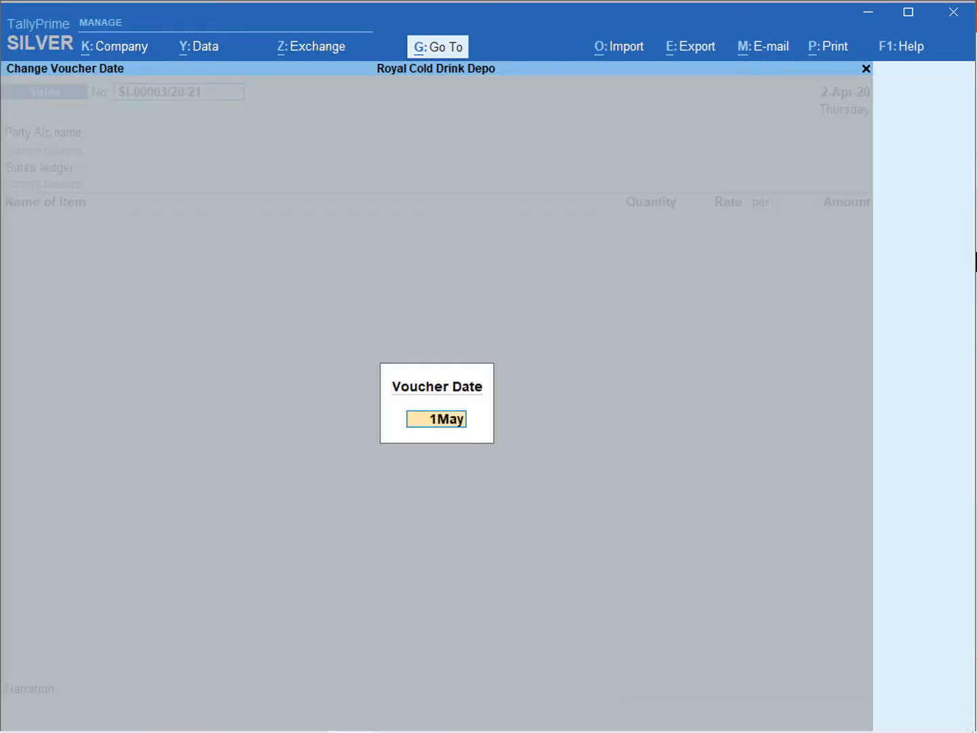
pyautogui.press('Return')
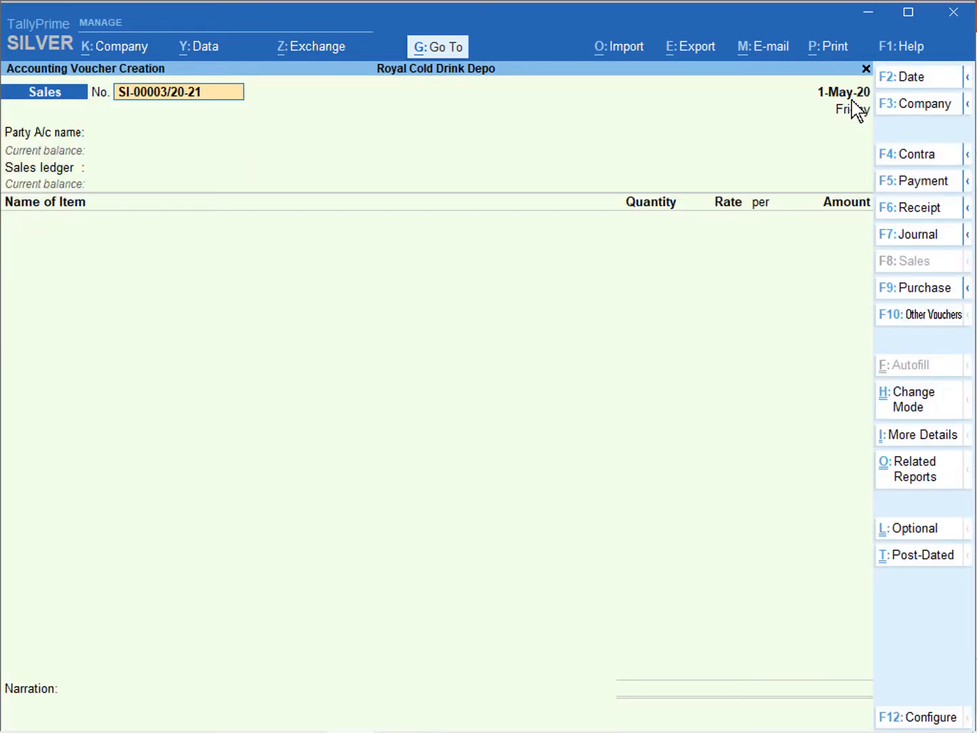
pyautogui.press('Return')
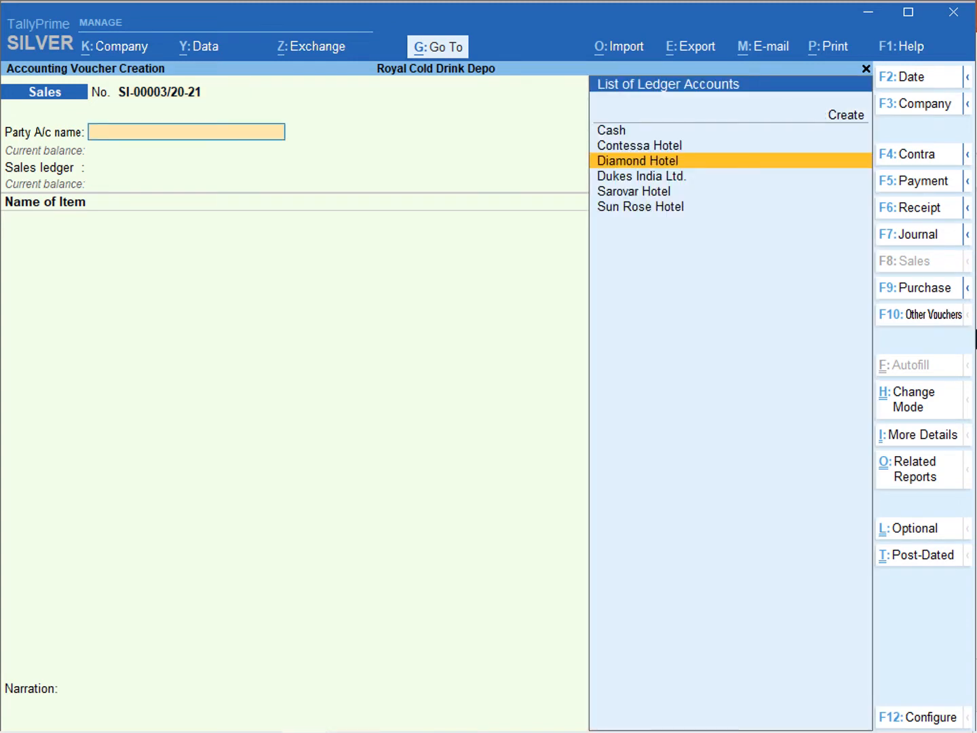
# Fill the voucher header with party Diamond Hotel and ledger Sales A/c, accepting the default dispatch and party details
pyautogui.press('Return')
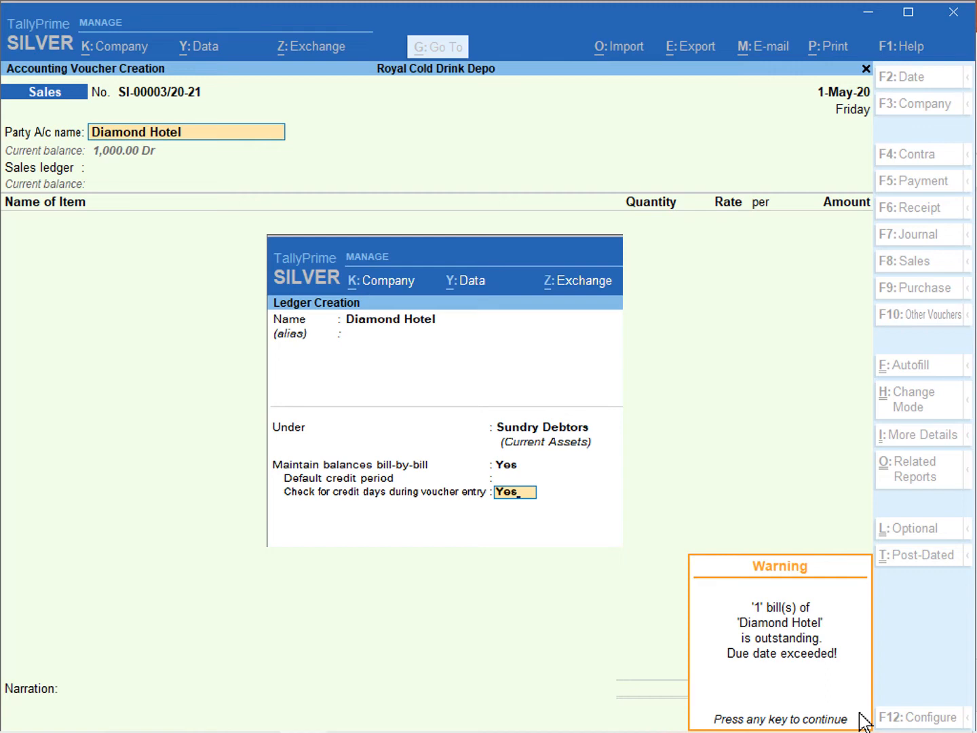
pyautogui.press('Return')
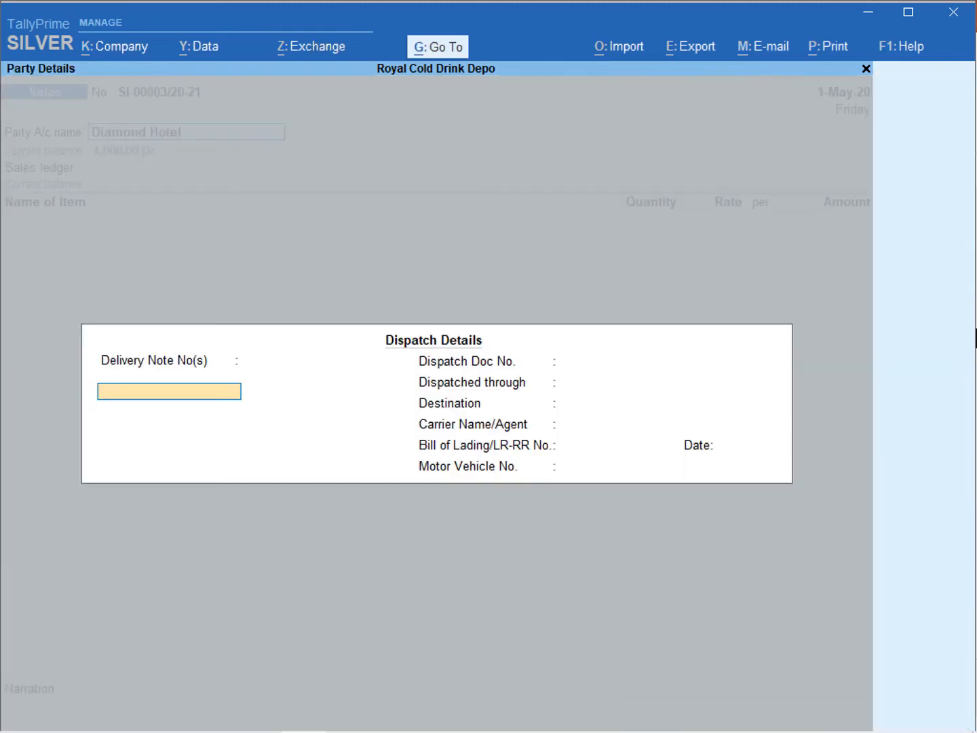
pyautogui.hotkey('ctrl', 'a')
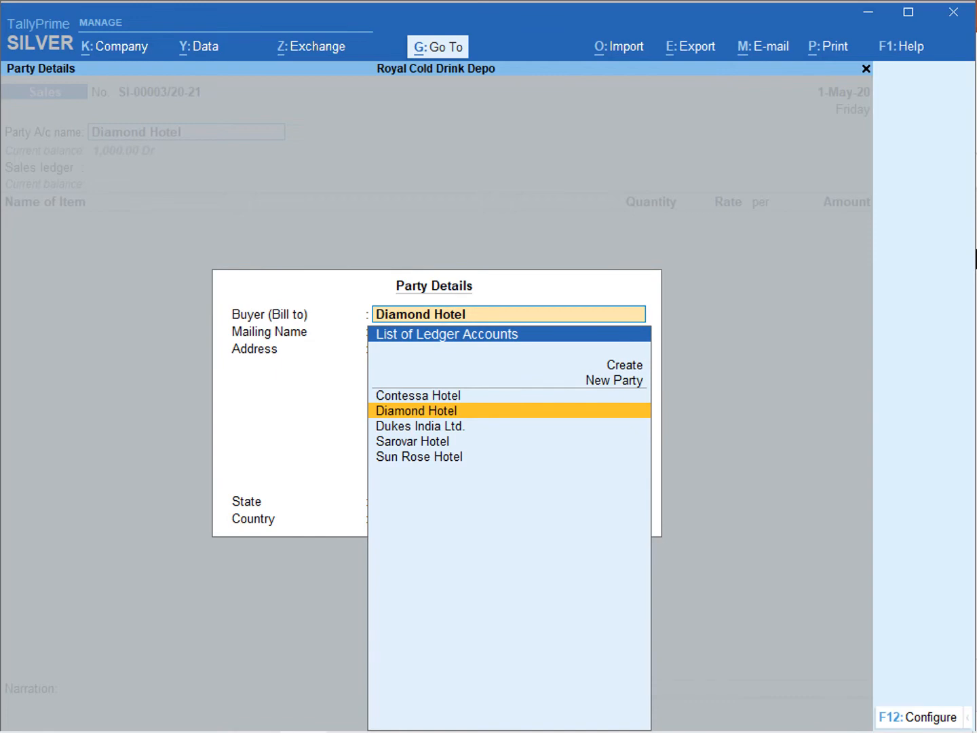
pyautogui.hotkey('ctrl', 'a')
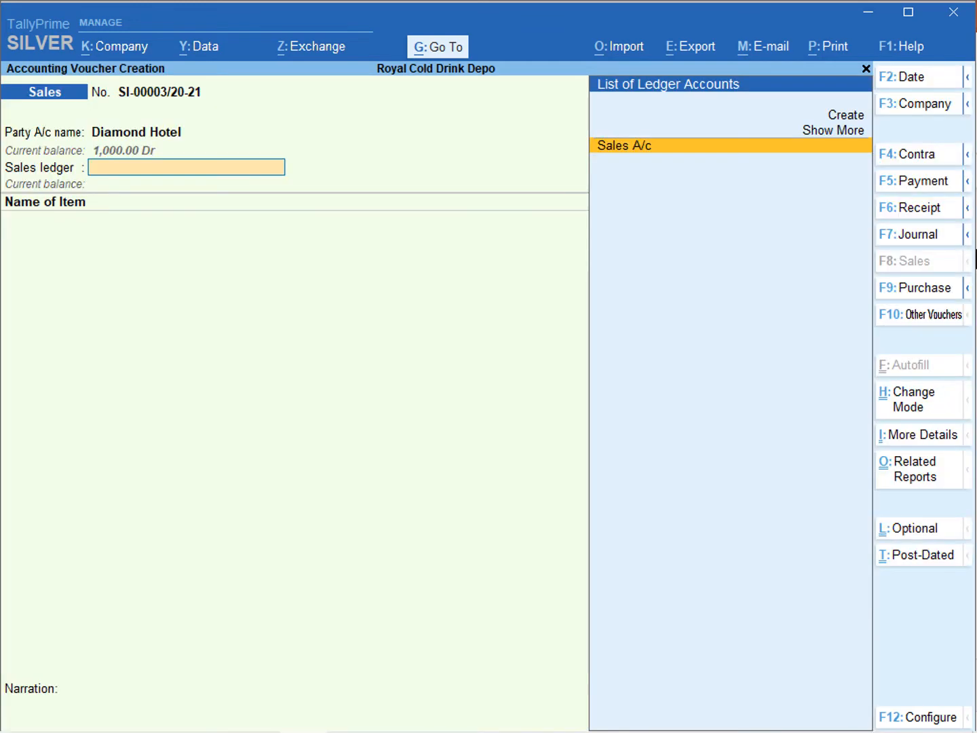
pyautogui.press('Return')
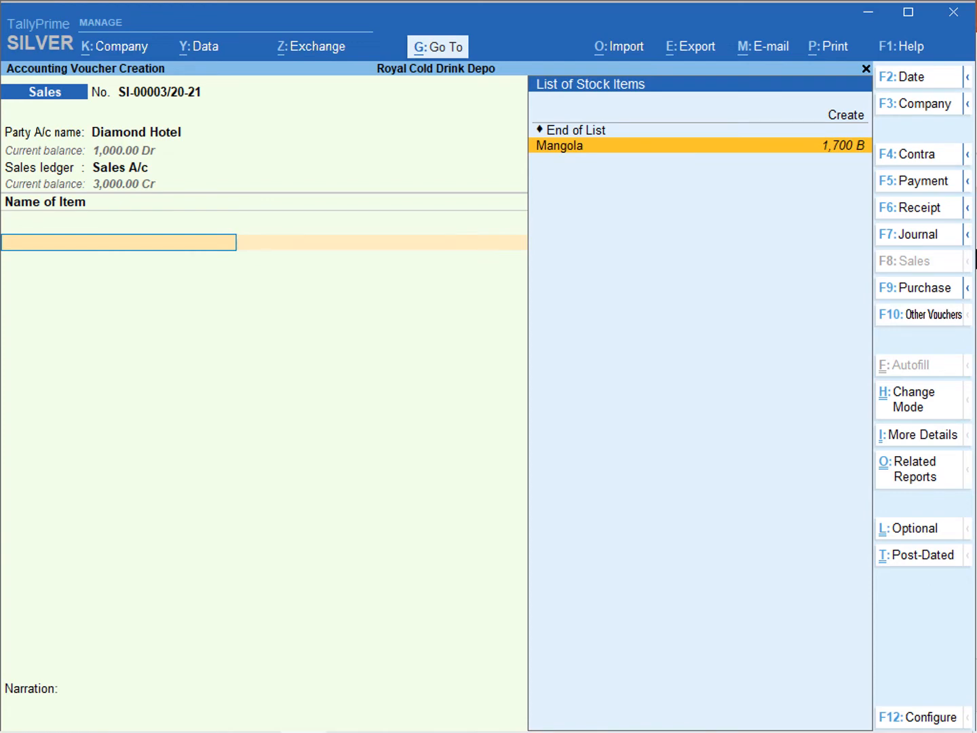
# Add Mangola to Diamond Hotel's voucher with quantity 300 at the prefilled rate of 10.00, leaving no further items or ledgers
pyautogui.press('Return')
pyautogui.write('300')
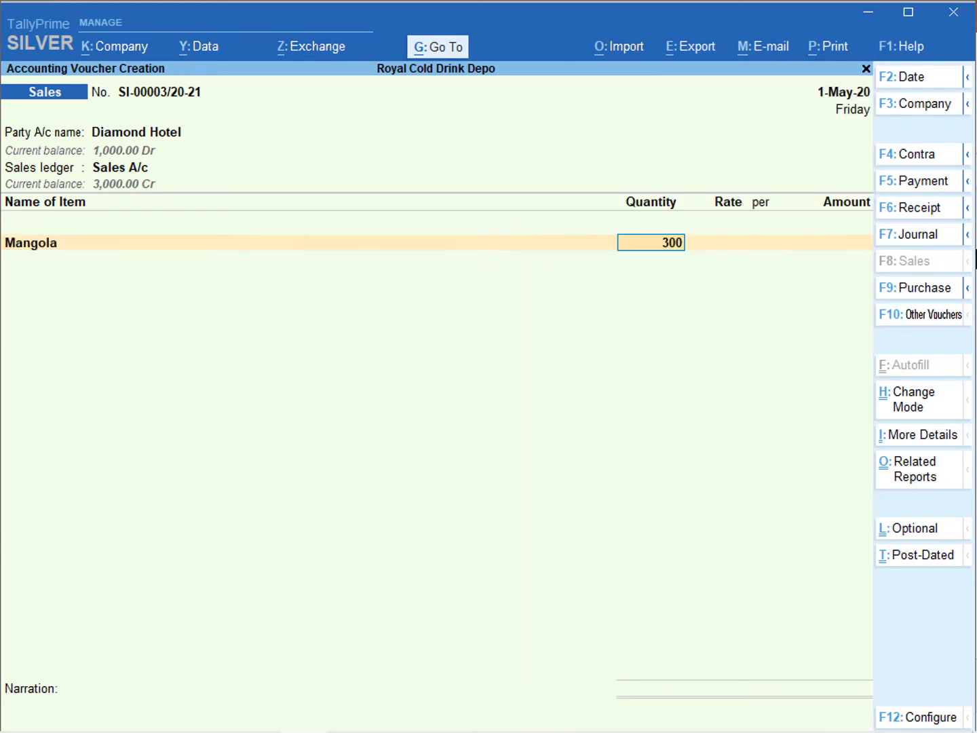
pyautogui.press('Return')
pyautogui.press('Return')
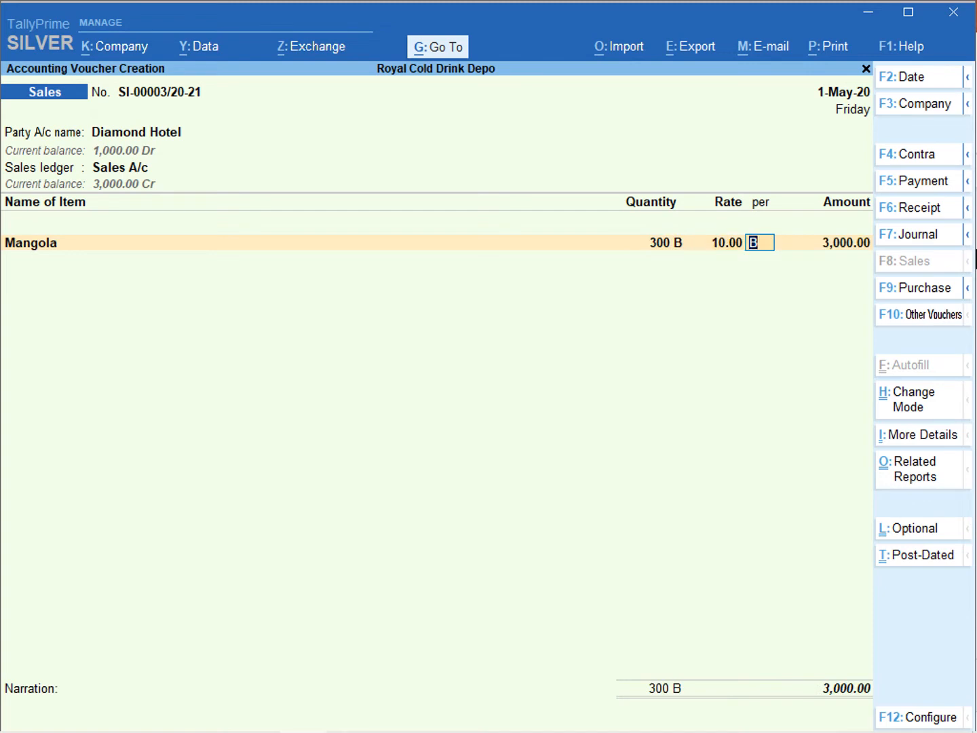
pyautogui.press('Return')
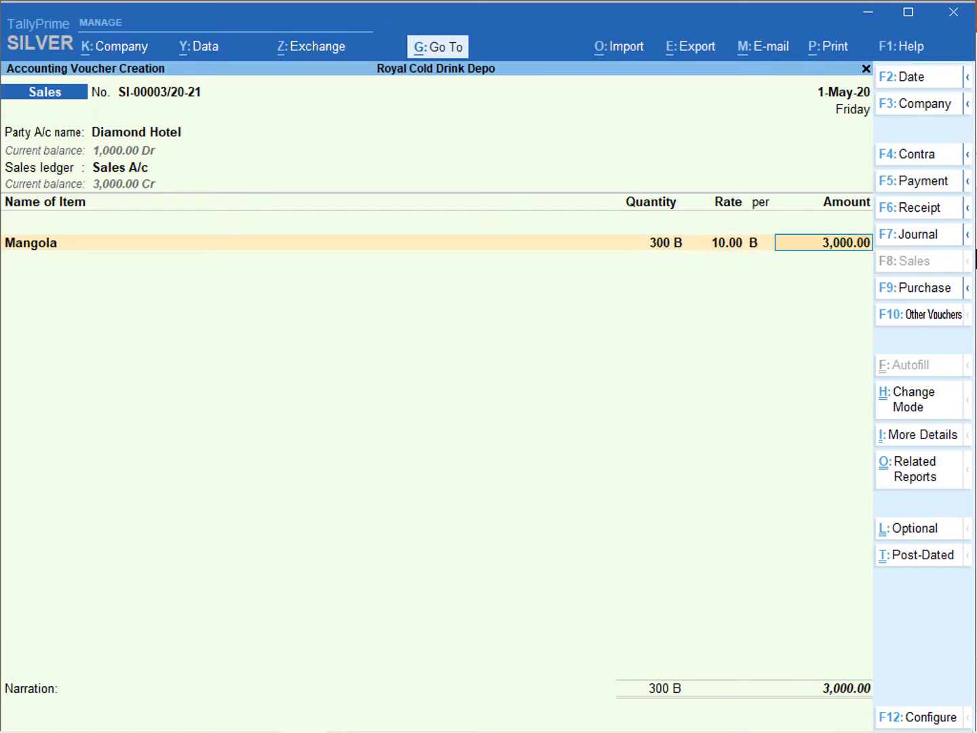
pyautogui.press('Return')
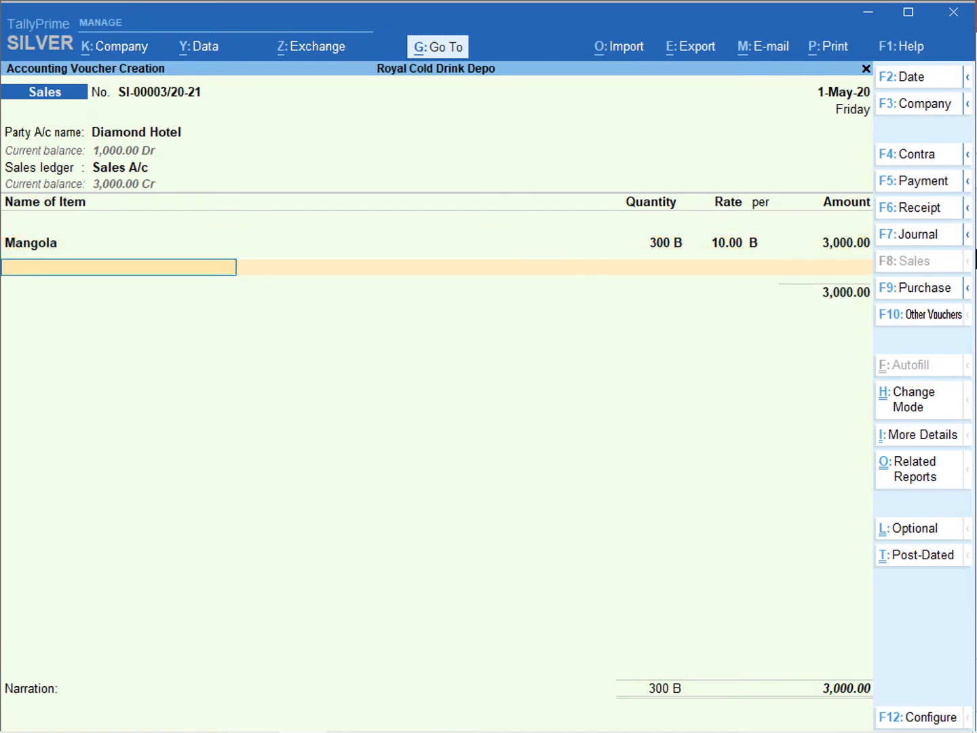
pyautogui.press('Return')
pyautogui.press('Return')
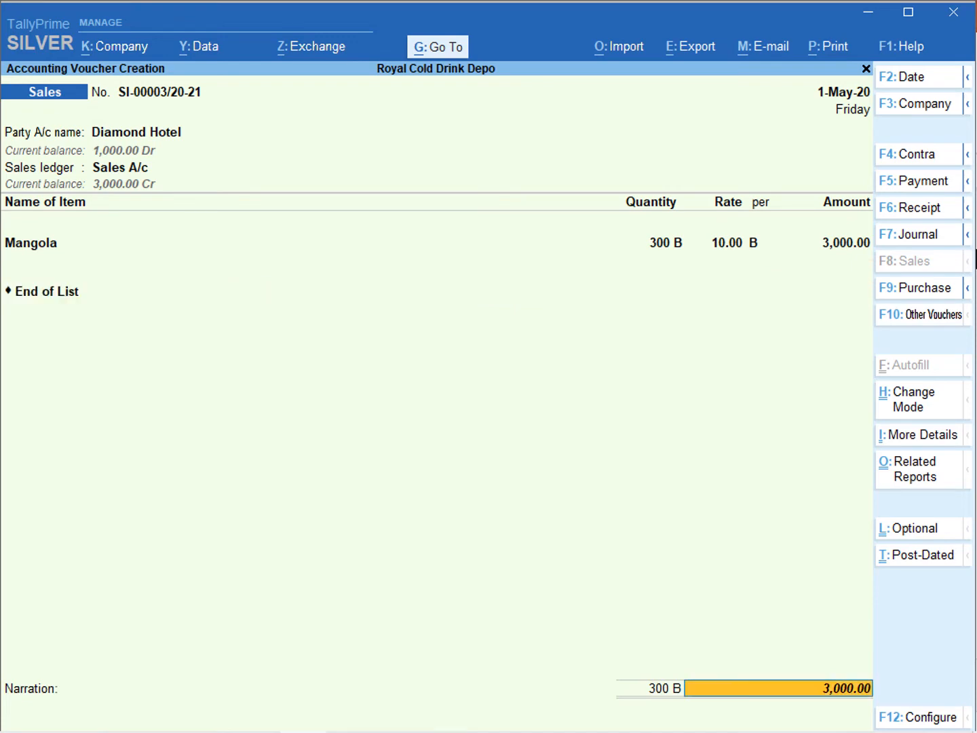
# Allocate Diamond Hotel's bill as New Ref under the default name with credit days left blank, and save the voucher without narration
pyautogui.press('Return')
pyautogui.press('Return')
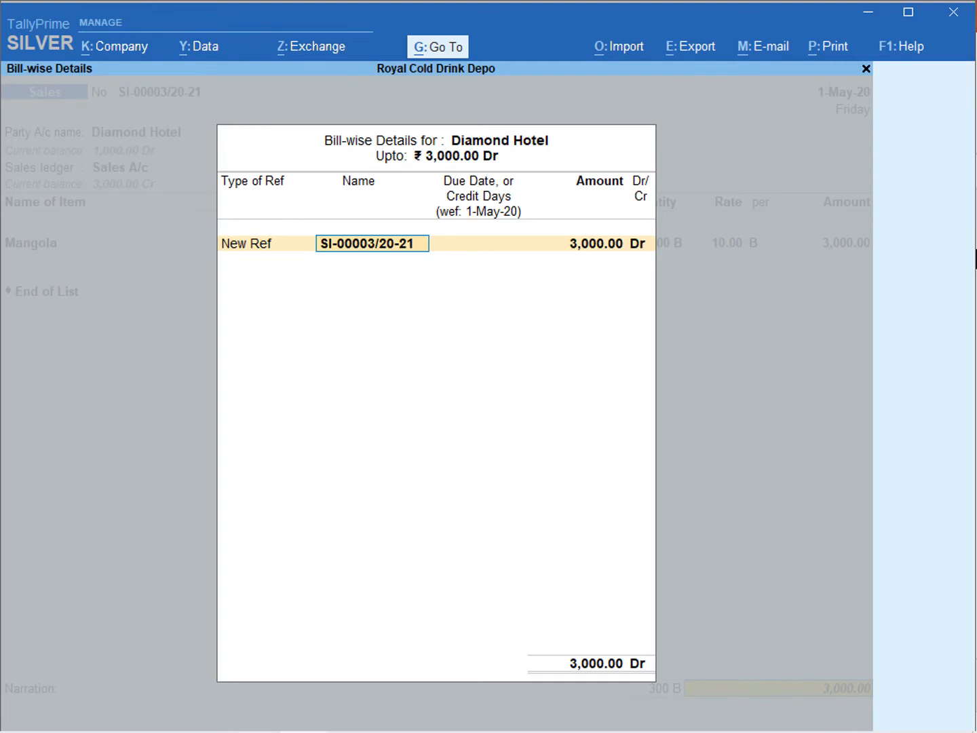
pyautogui.press('Return')
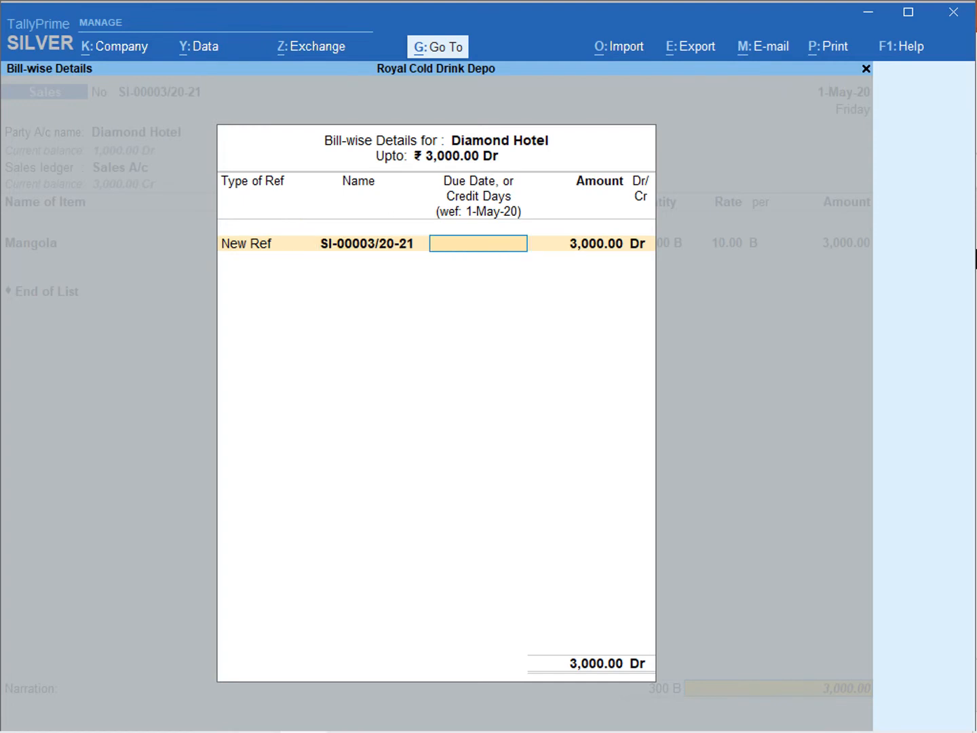
pyautogui.press('Return')
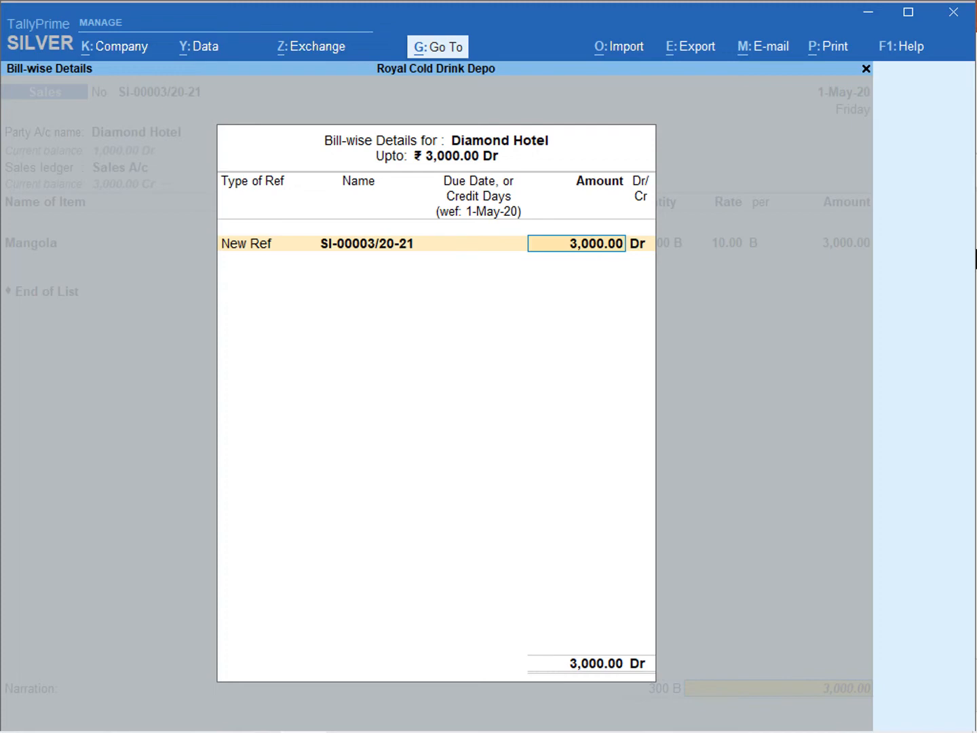
pyautogui.press('Return')
pyautogui.press('Return')
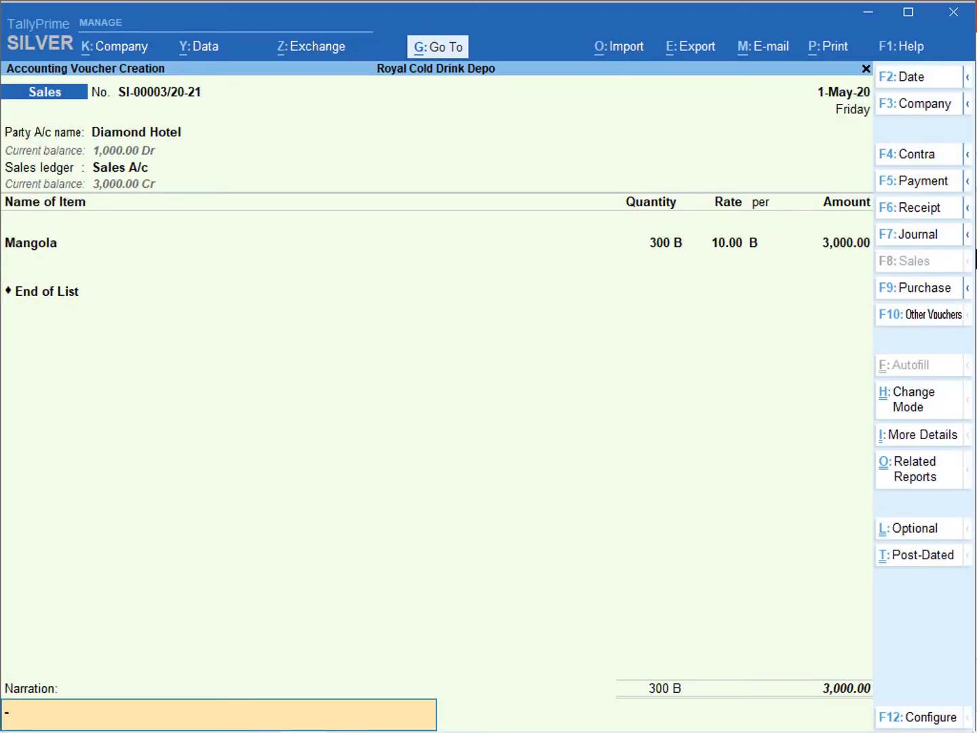
pyautogui.press('Return')
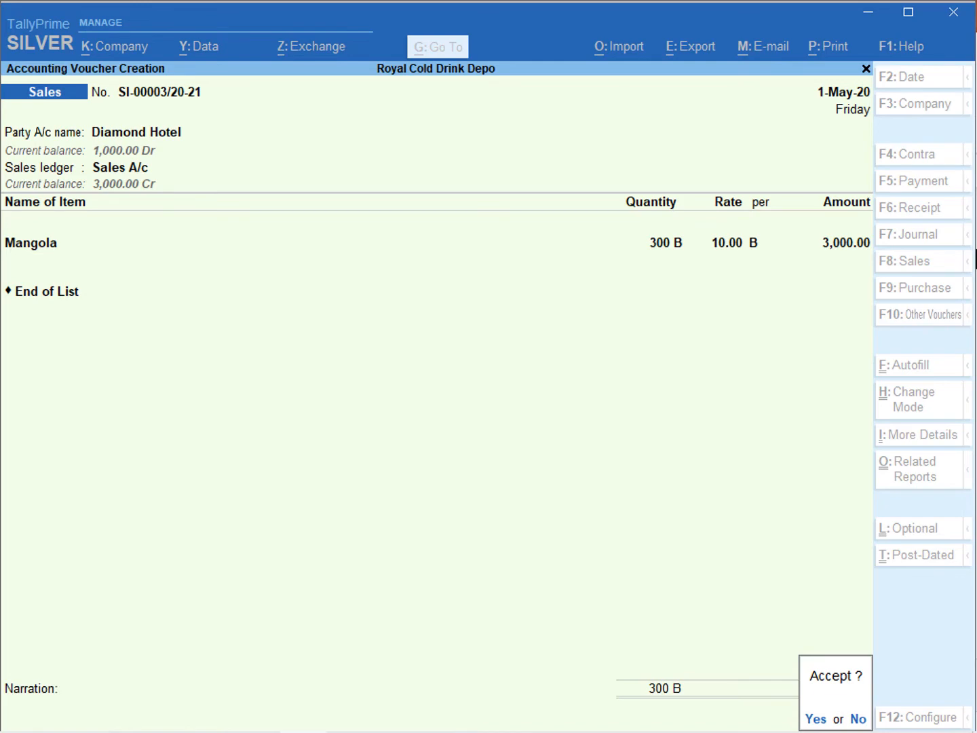
pyautogui.press('y')
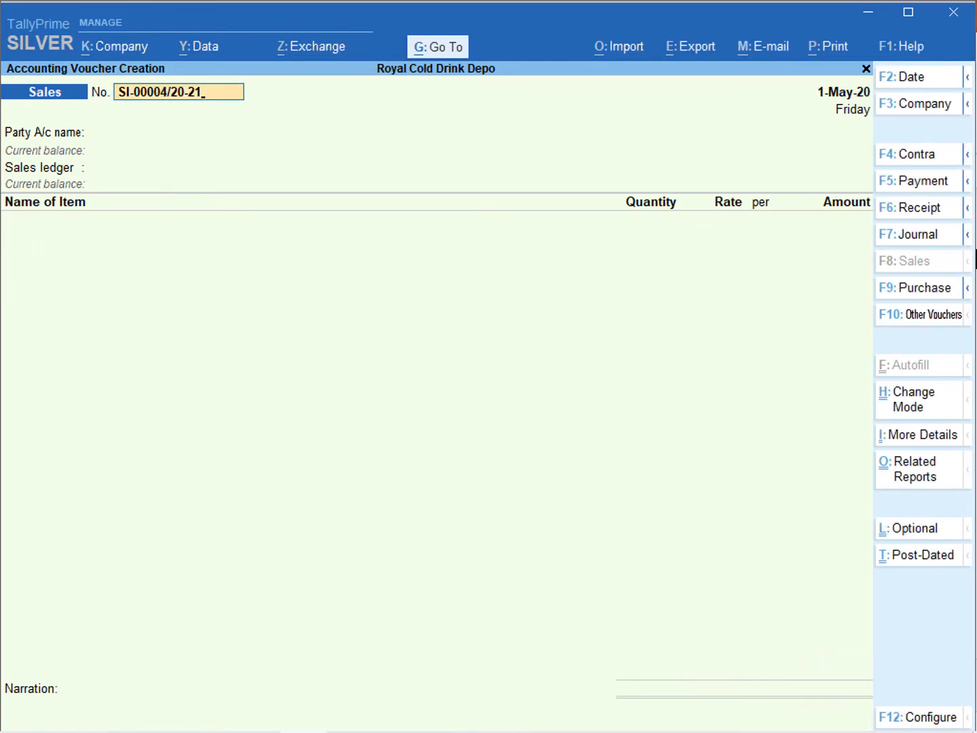
# Date the next sales voucher 1-Jun-20 and fill its header with party Sun Rose Hotel and ledger Sales A/c, accepting the default dispatch and party details
pyautogui.click(898, 84)
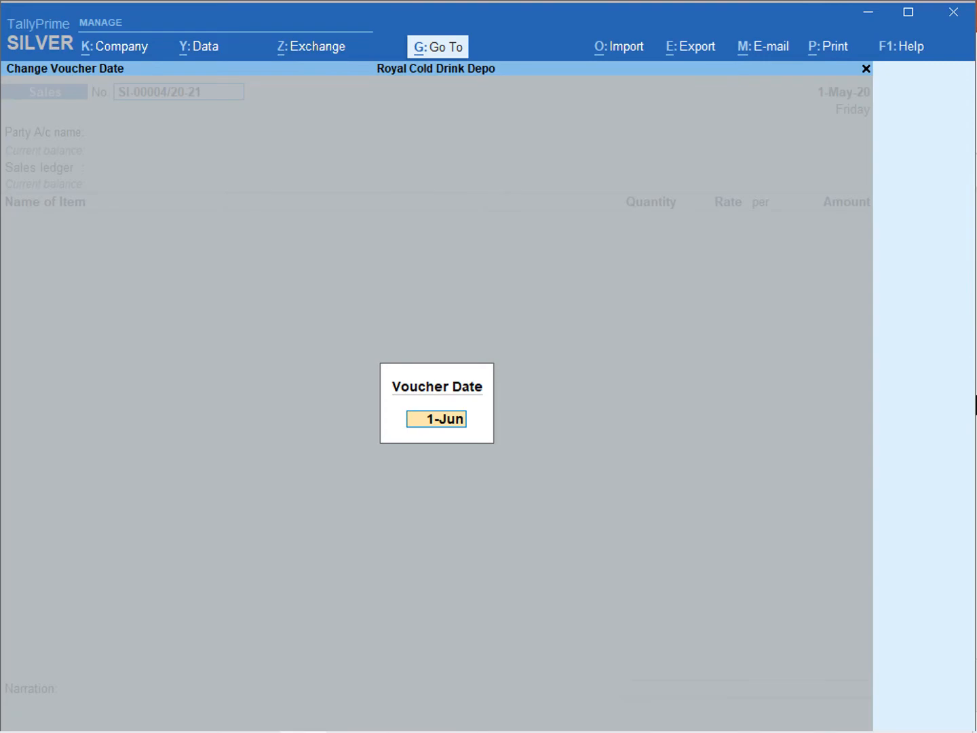
pyautogui.press('Return')
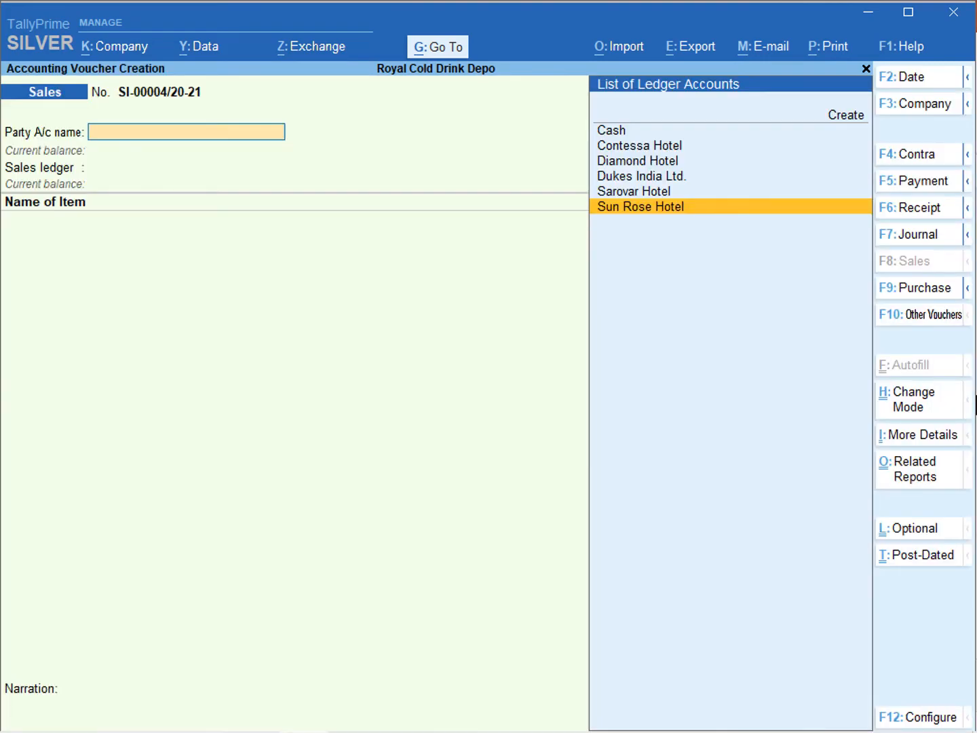
pyautogui.press('Return')
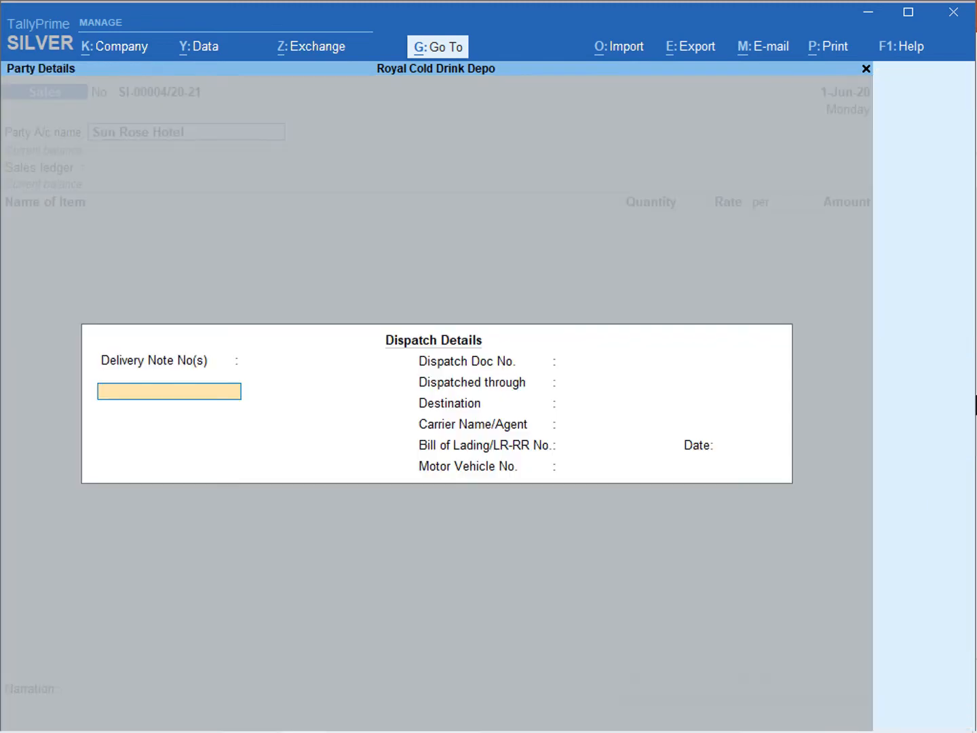
pyautogui.hotkey('ctrl', 'a')
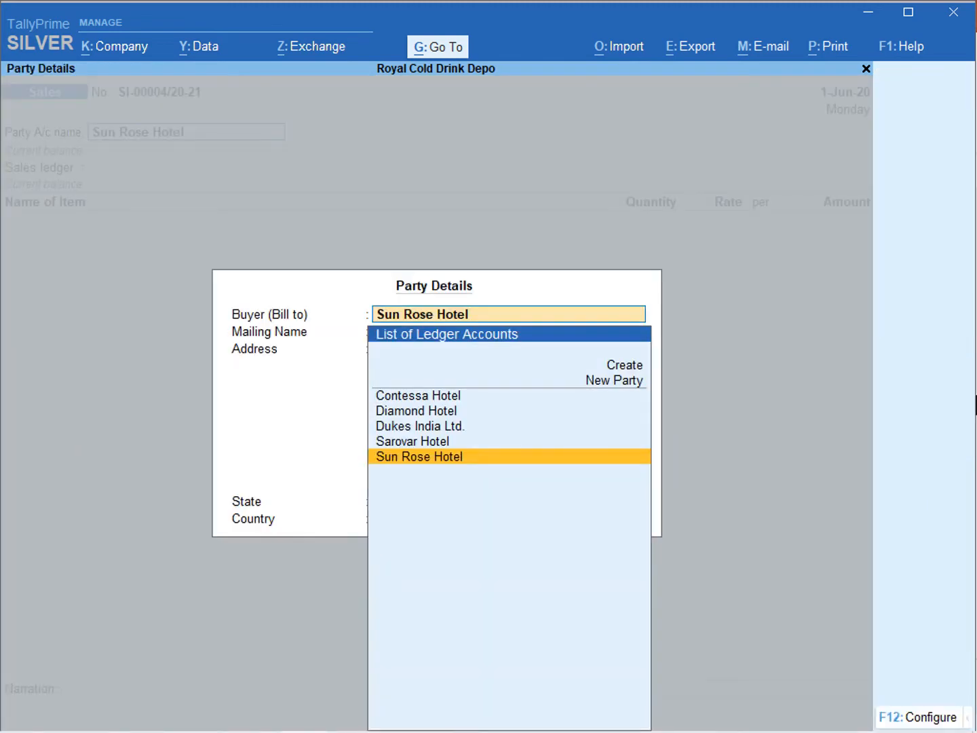
pyautogui.hotkey('ctrl', 'a')
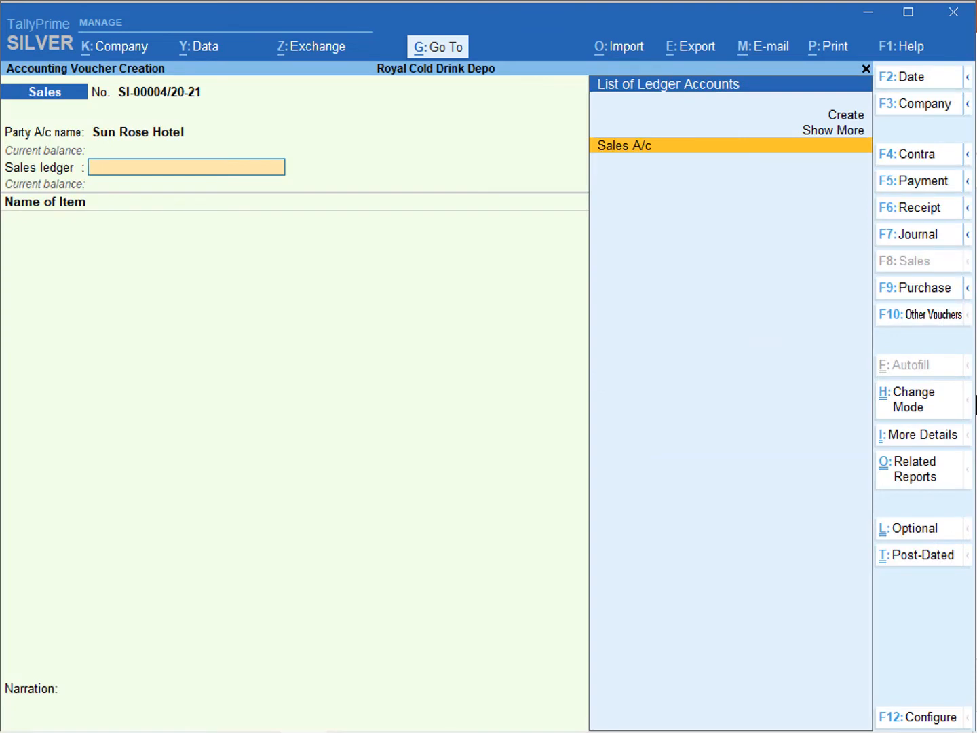
pyautogui.press('Return')
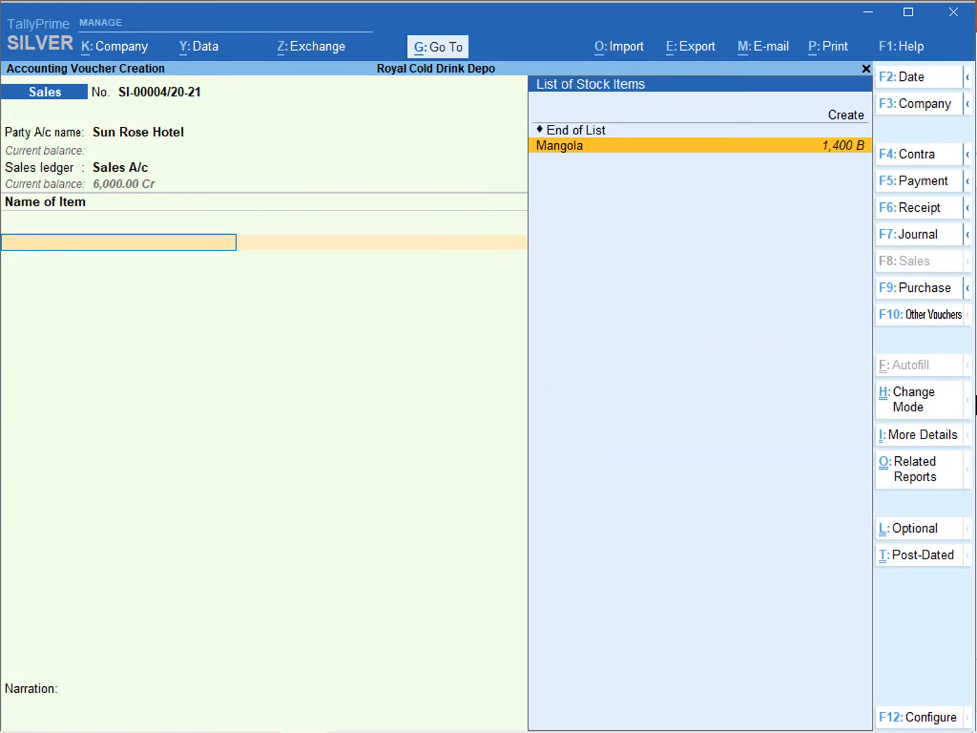
# Add Mangola to Sun Rose Hotel's voucher with quantity 400 at the prefilled rate of 10.00, leaving no further items or ledgers
pyautogui.press('Return')
pyautogui.write('400')
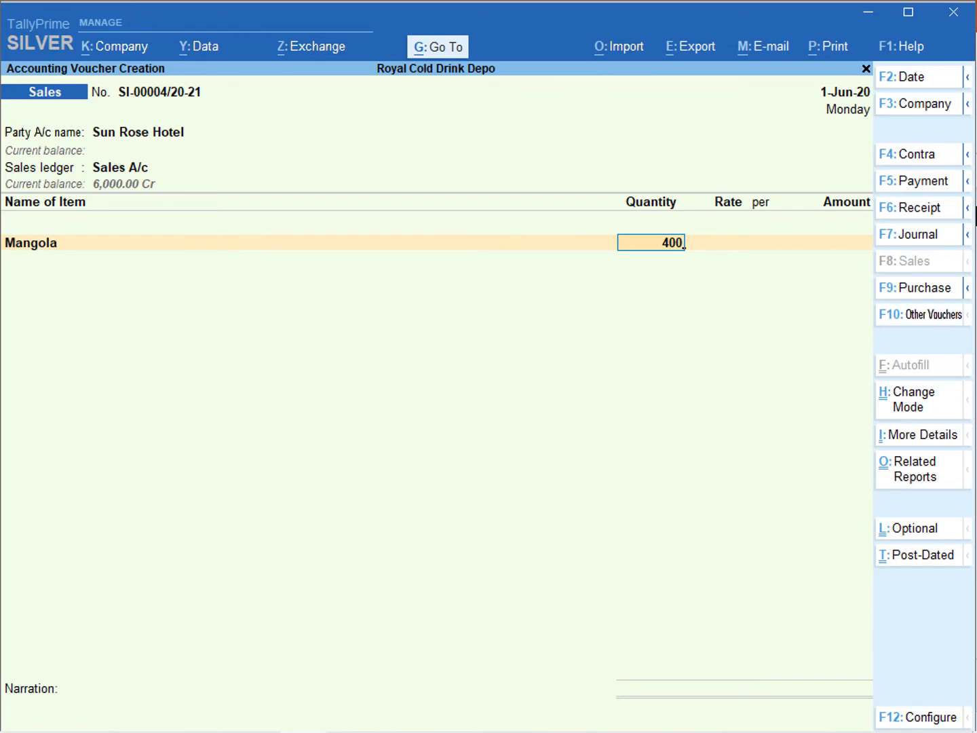
pyautogui.press('Return')
pyautogui.press('Return')
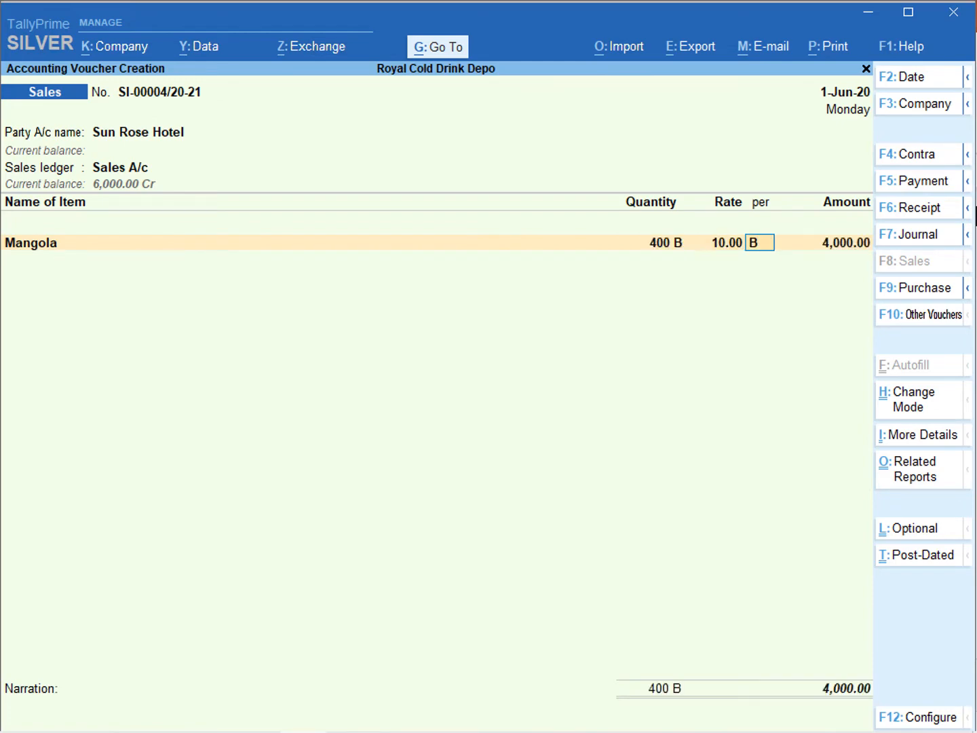
pyautogui.press('Return')
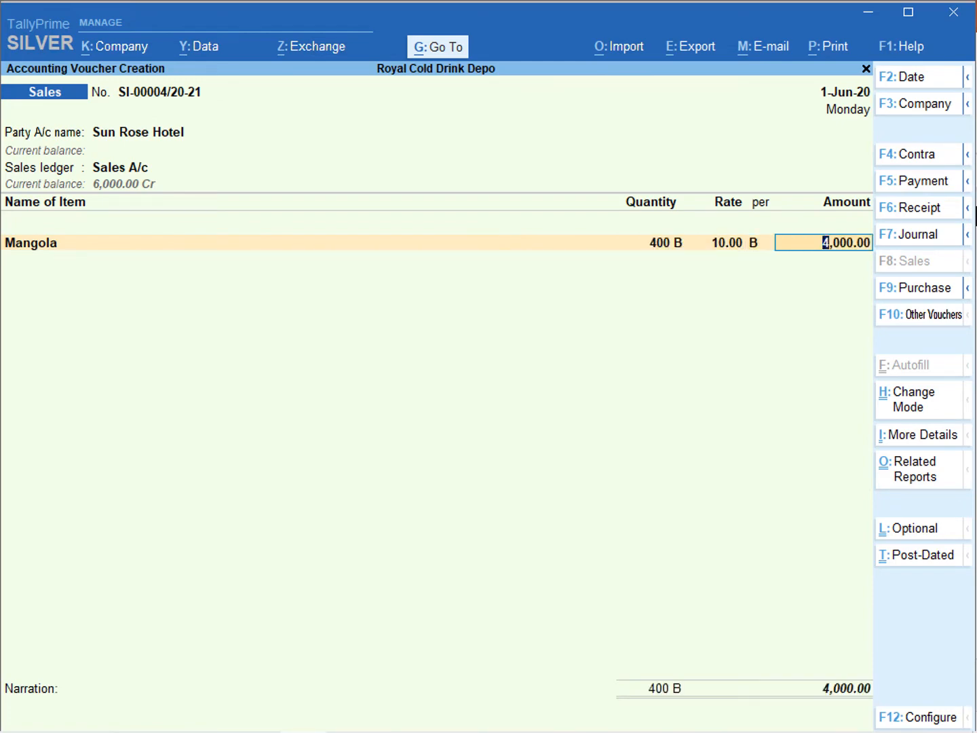
pyautogui.press('Return')
pyautogui.press('Return')
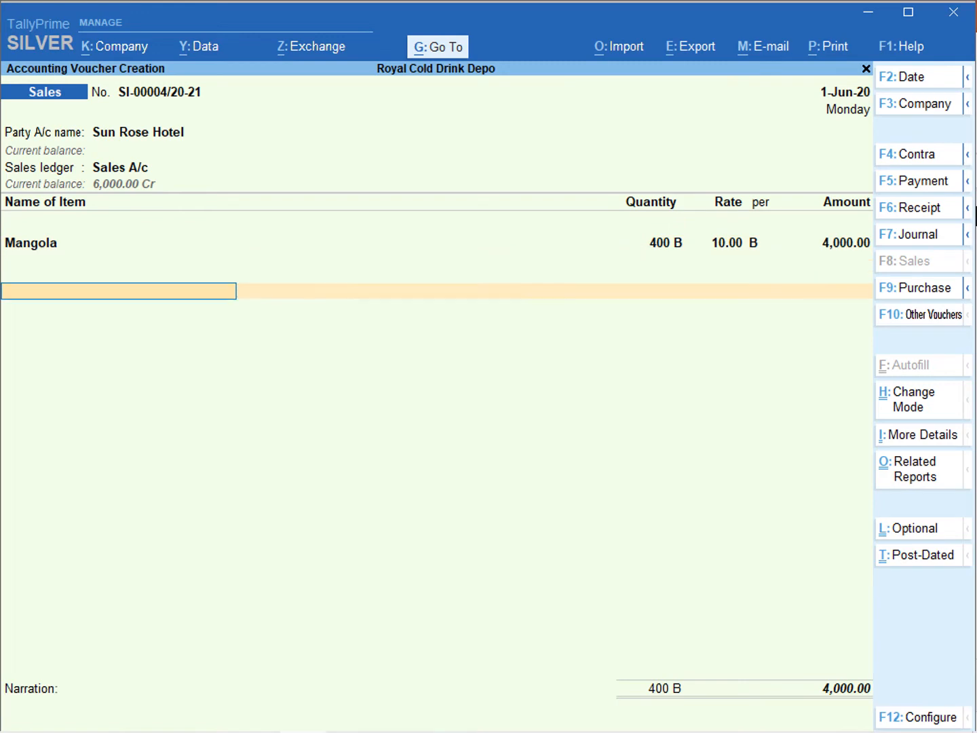
pyautogui.press('Return')
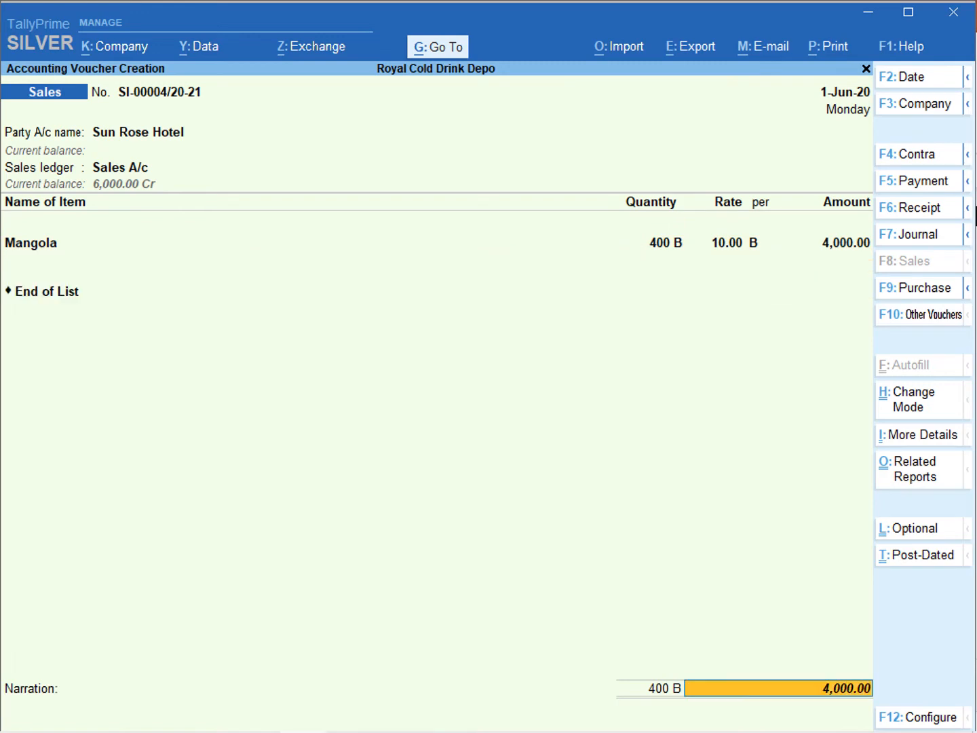
# Allocate Sun Rose Hotel's bill as New Ref under the default name with the prefilled 30 credit days, and save the voucher without narration
pyautogui.press('Return')
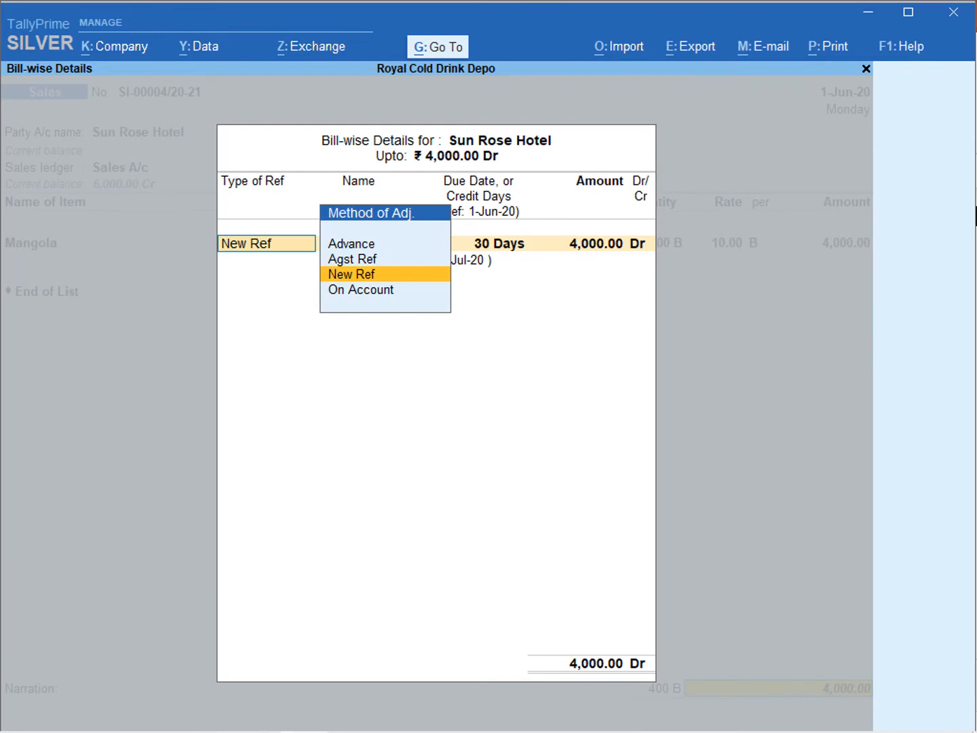
pyautogui.press('Return')
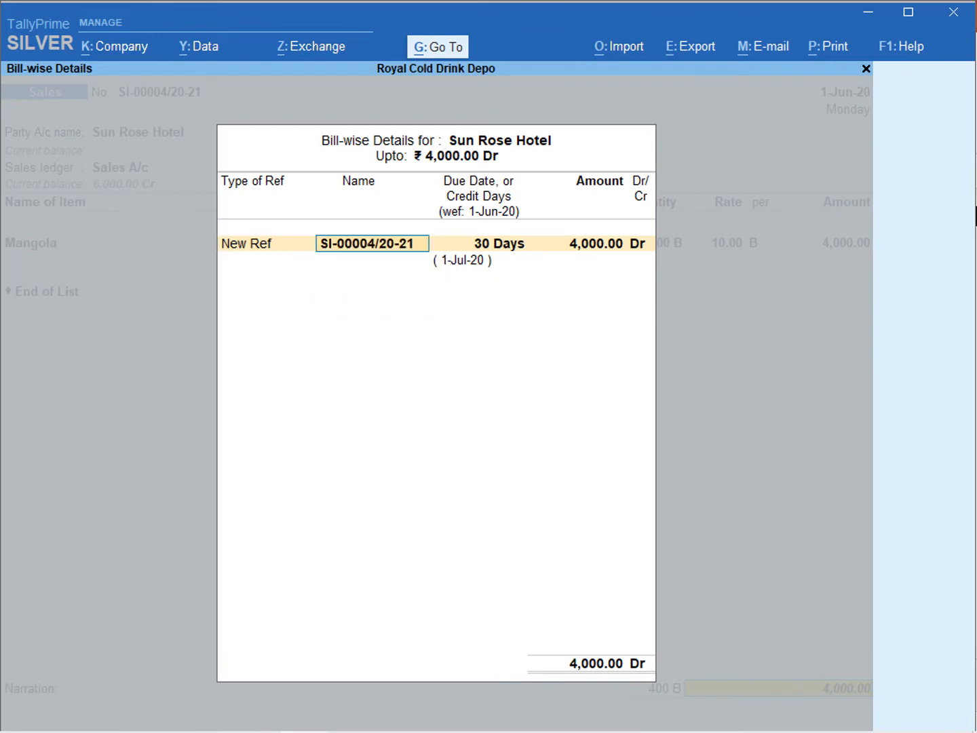
pyautogui.press('Return')
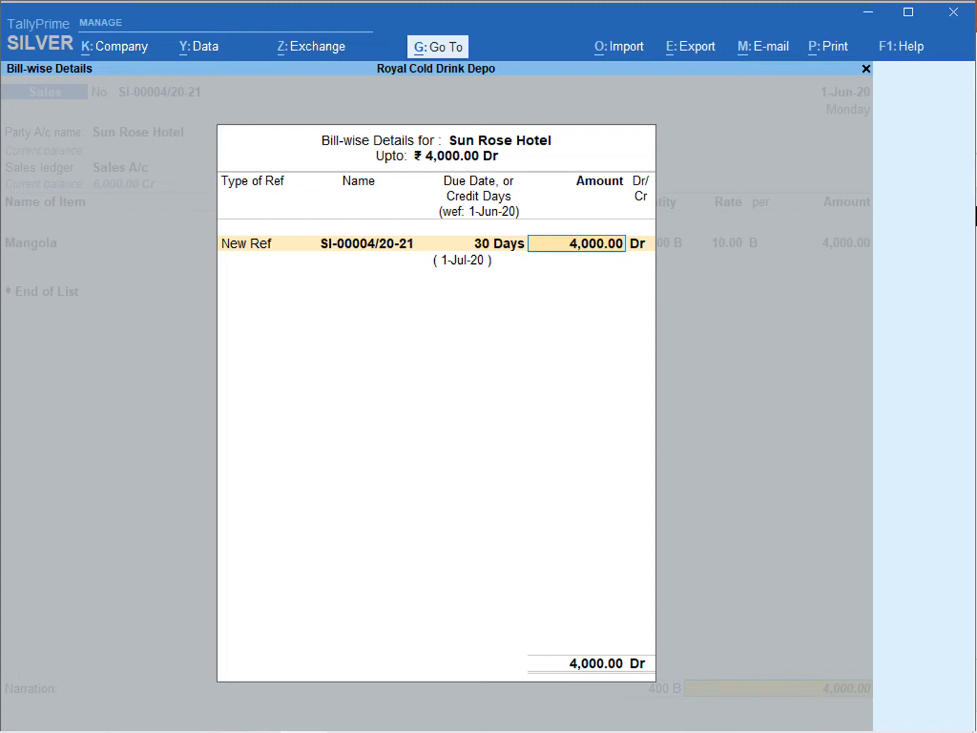
pyautogui.press('Return')
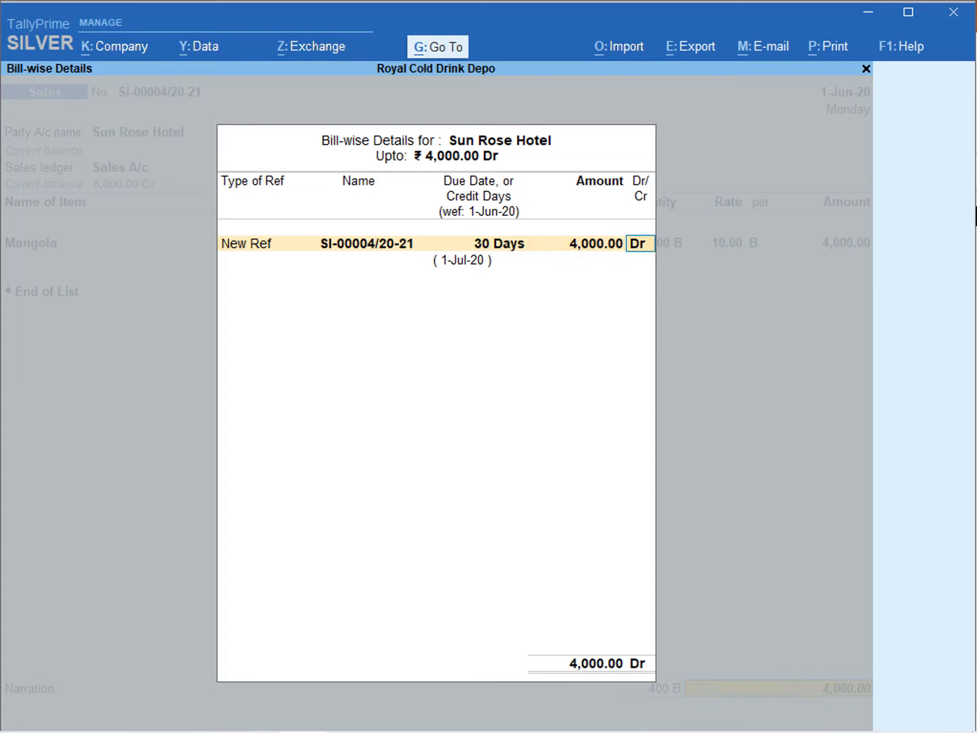
pyautogui.press('Return')
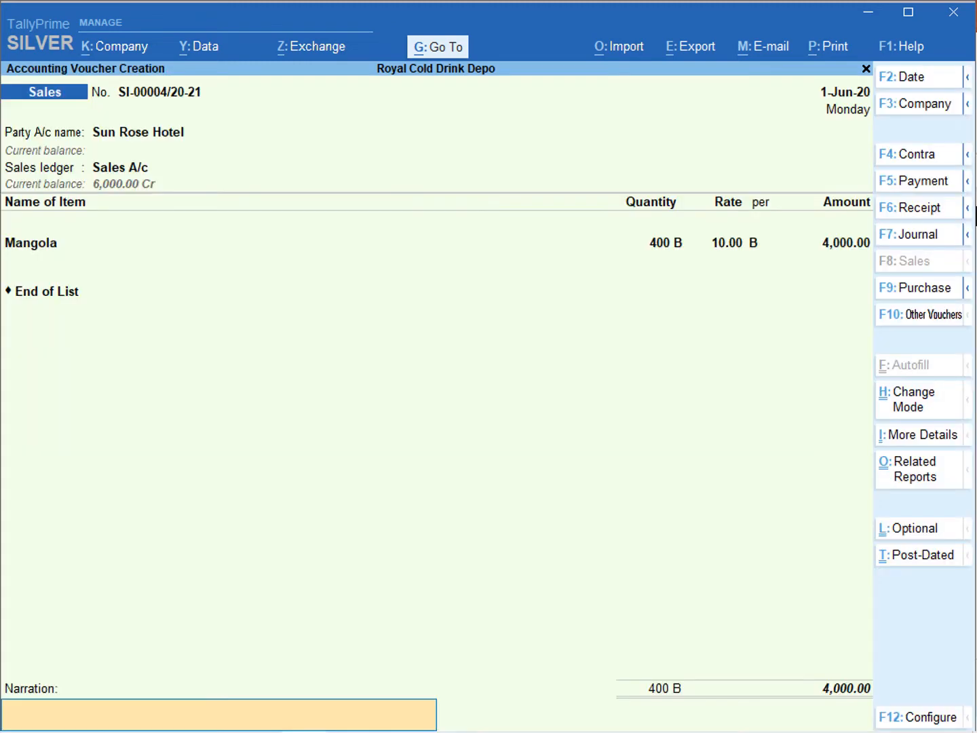
pyautogui.press('Return')
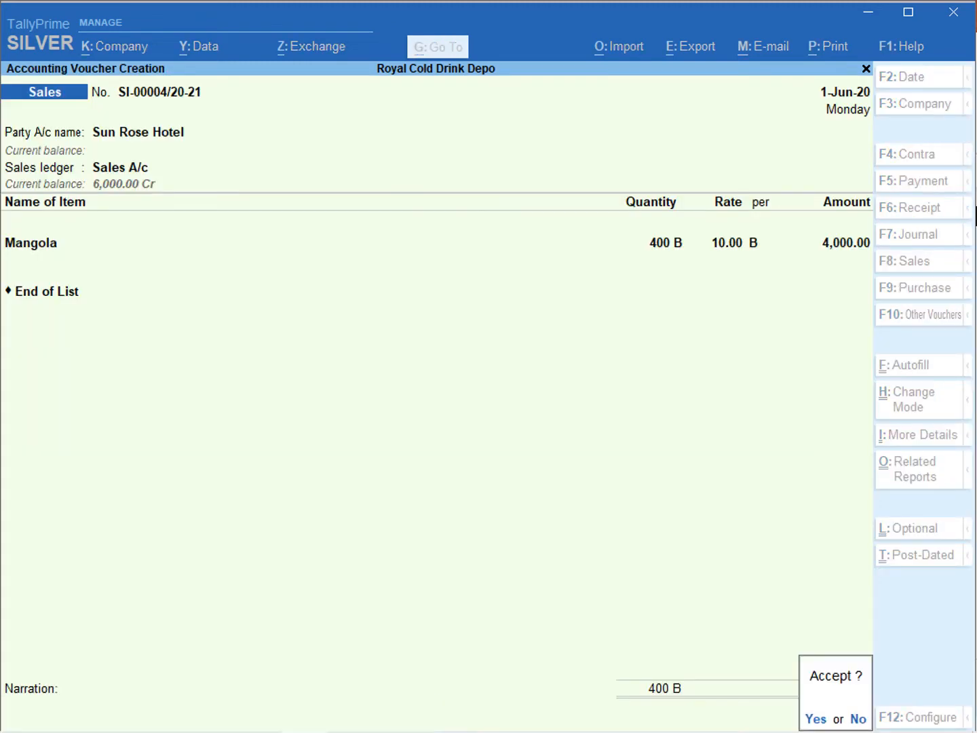
pyautogui.press('Return')
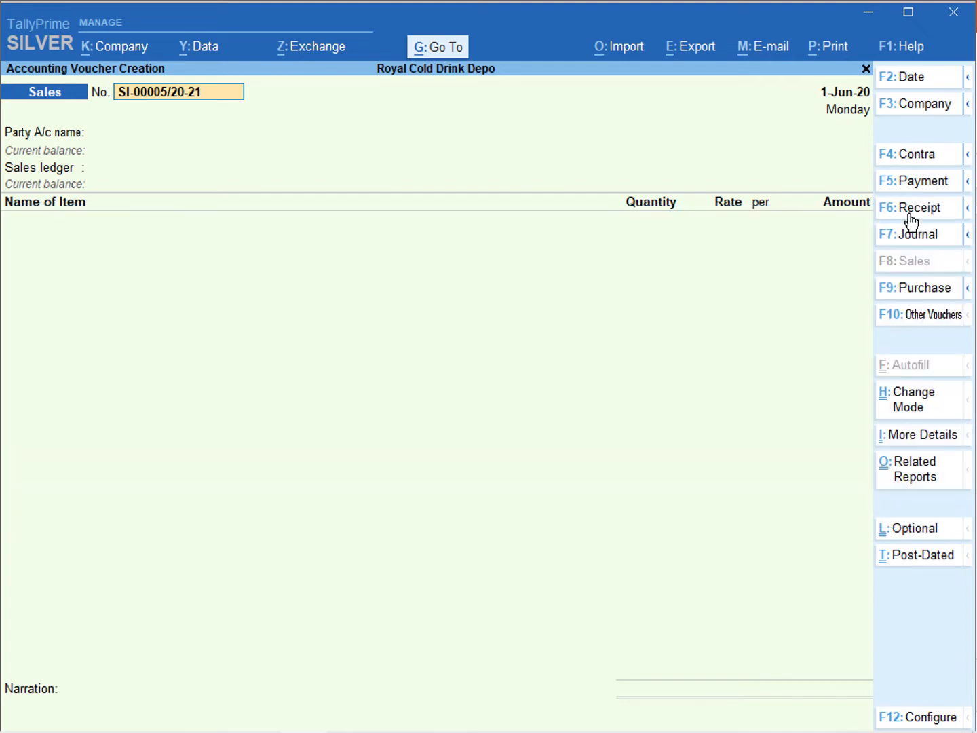
# Start a receipt voucher with account Cash and credit Diamond Hotel with an amount of 1,800
pyautogui.click(911, 211)
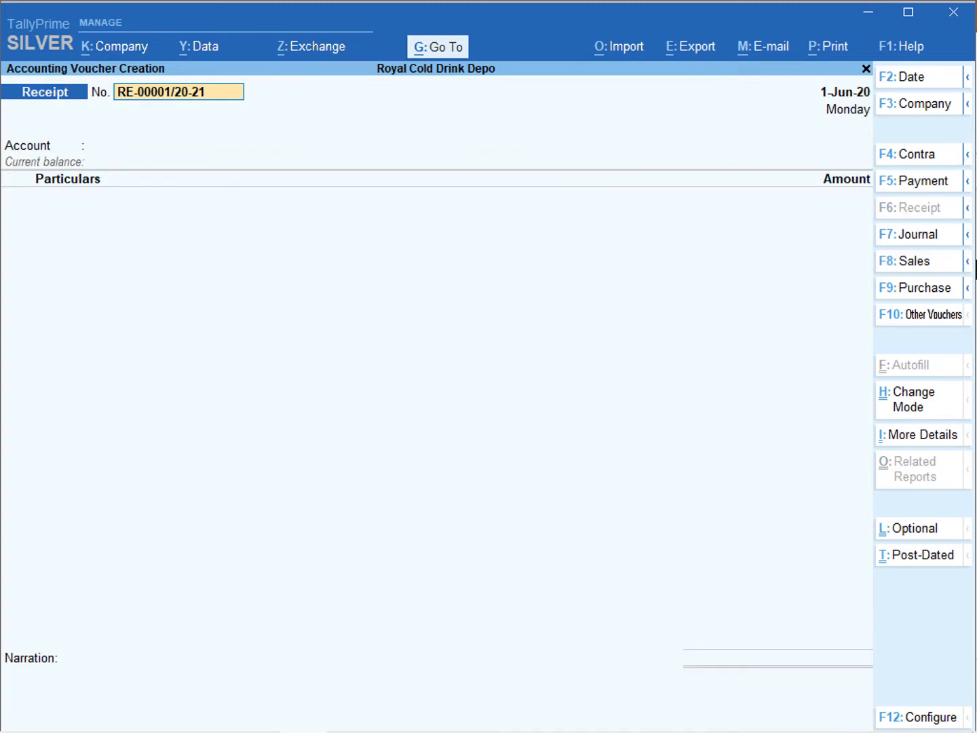
pyautogui.press('Return')
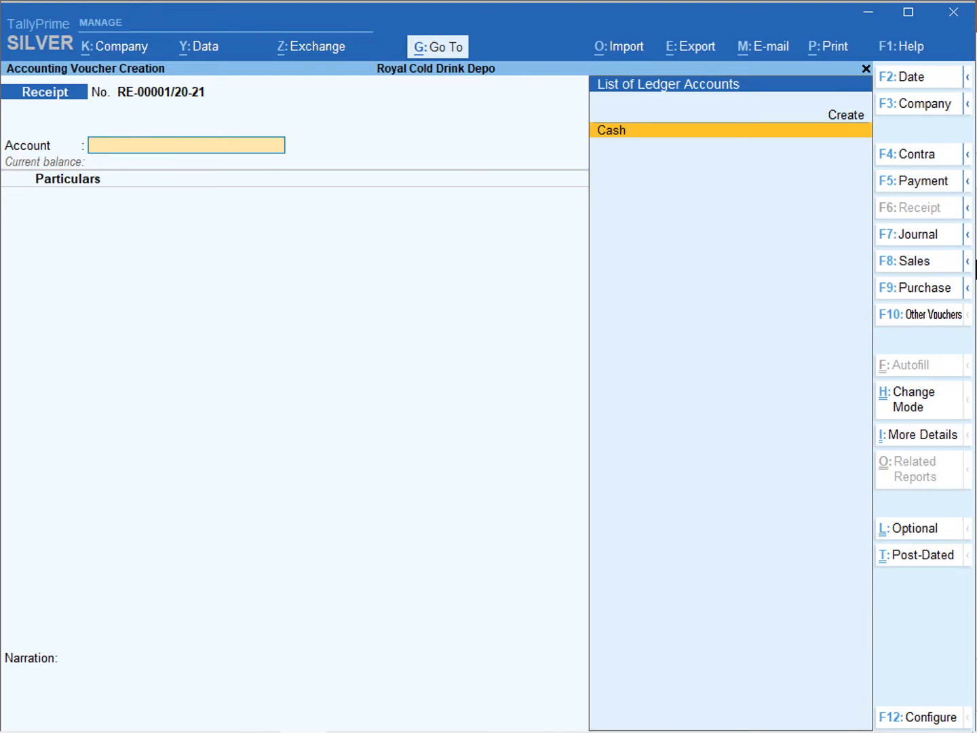
pyautogui.press('Return')
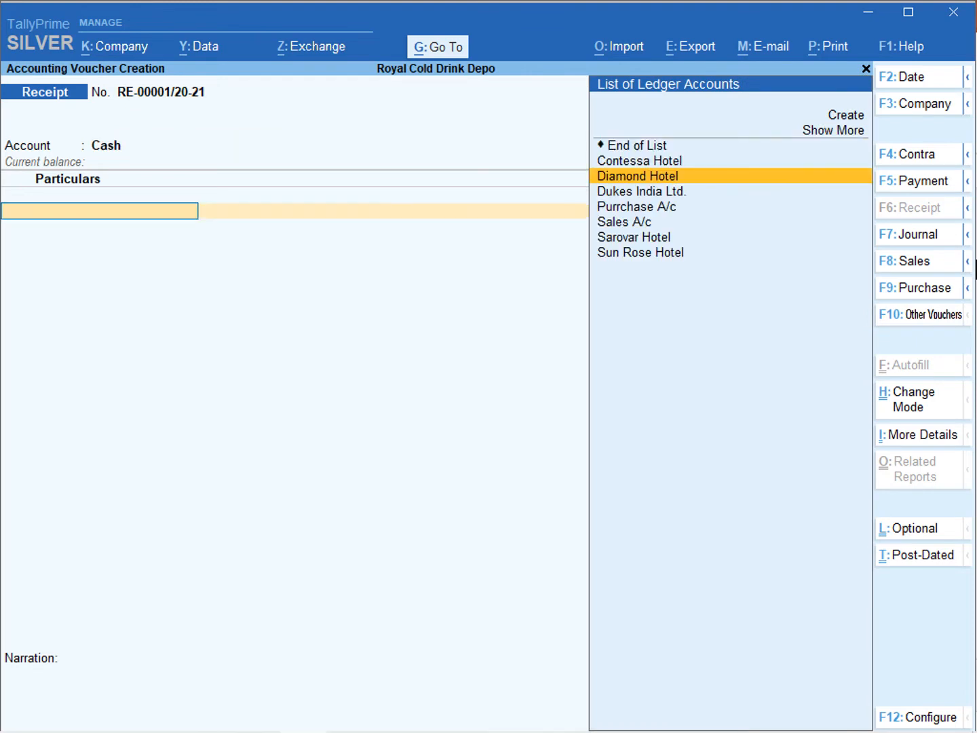
pyautogui.press('Return')
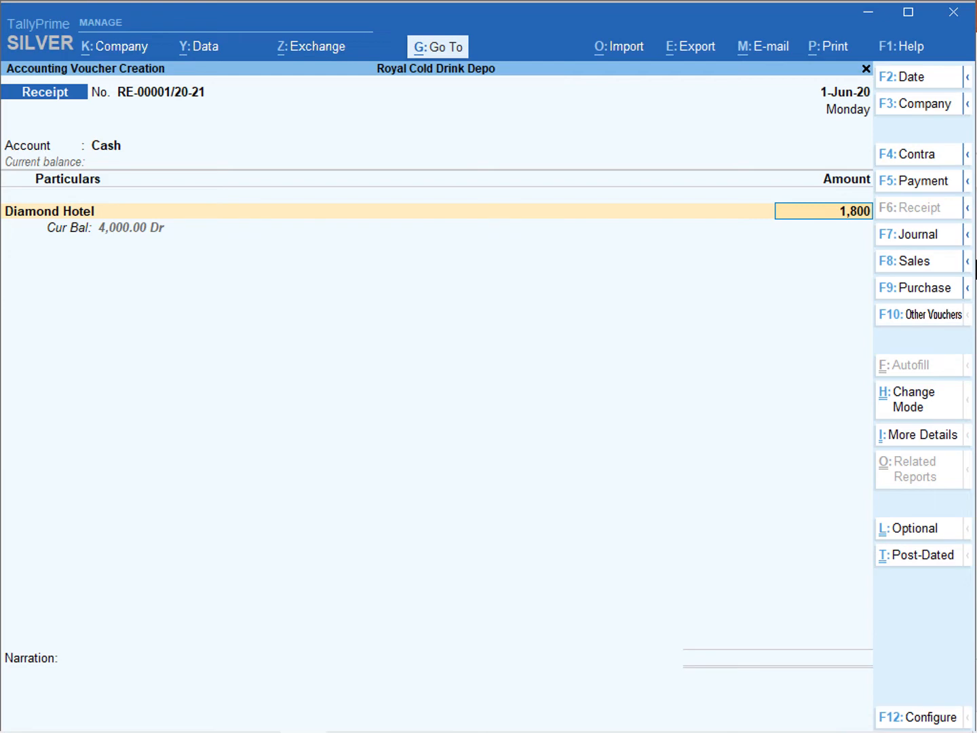
pyautogui.press('Return')
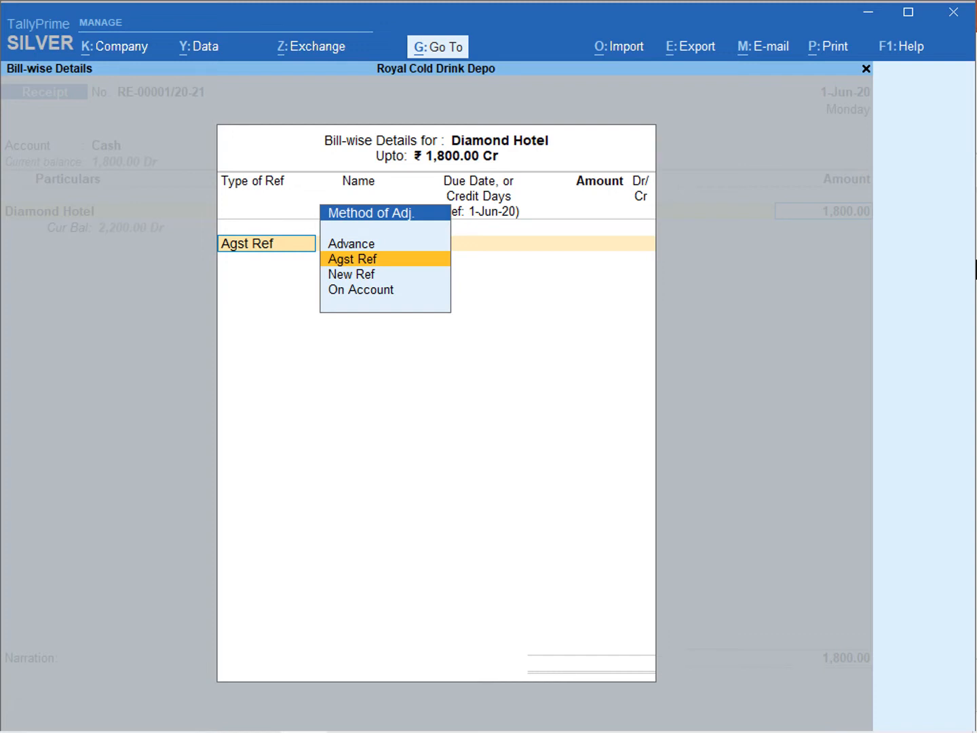
pyautogui.press('Return')
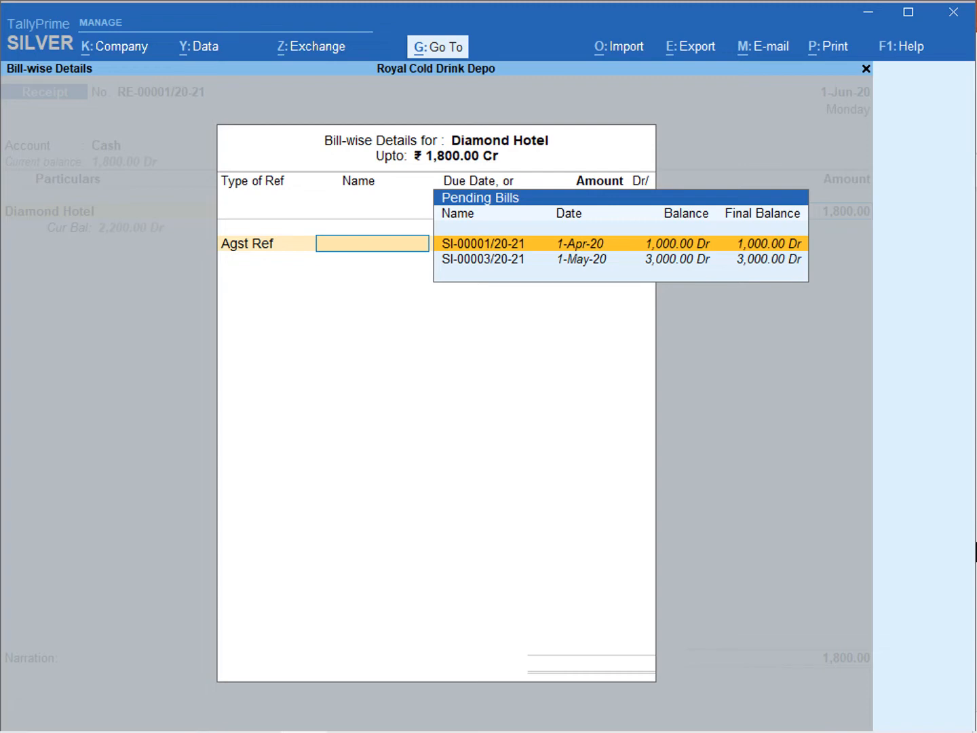
pyautogui.press('Return')
pyautogui.press('Escape')
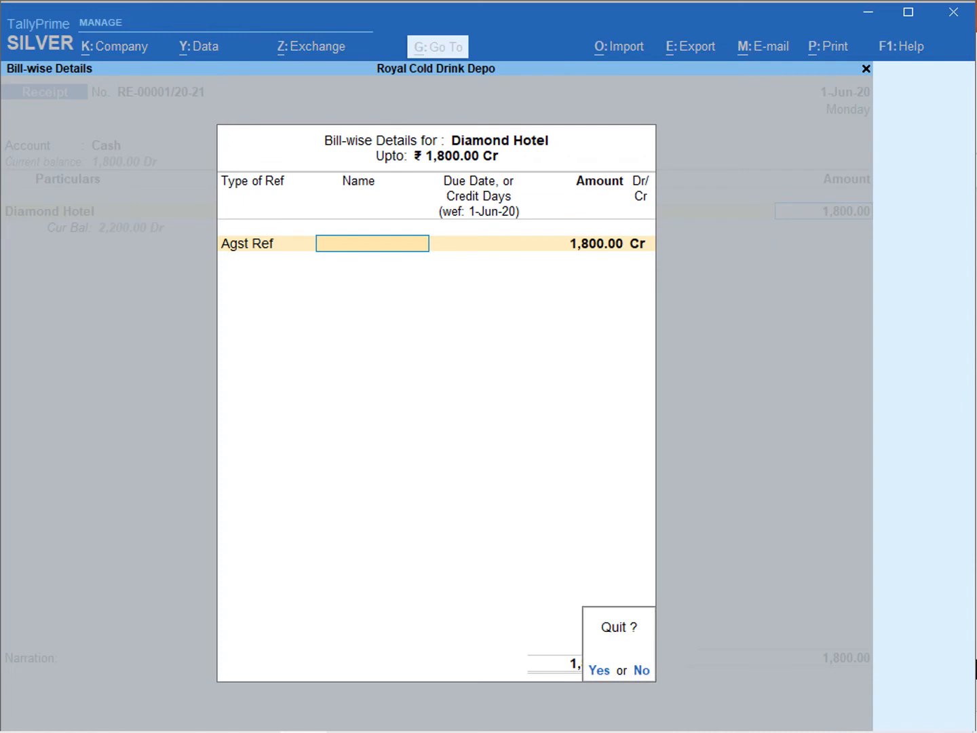
pyautogui.press('y')
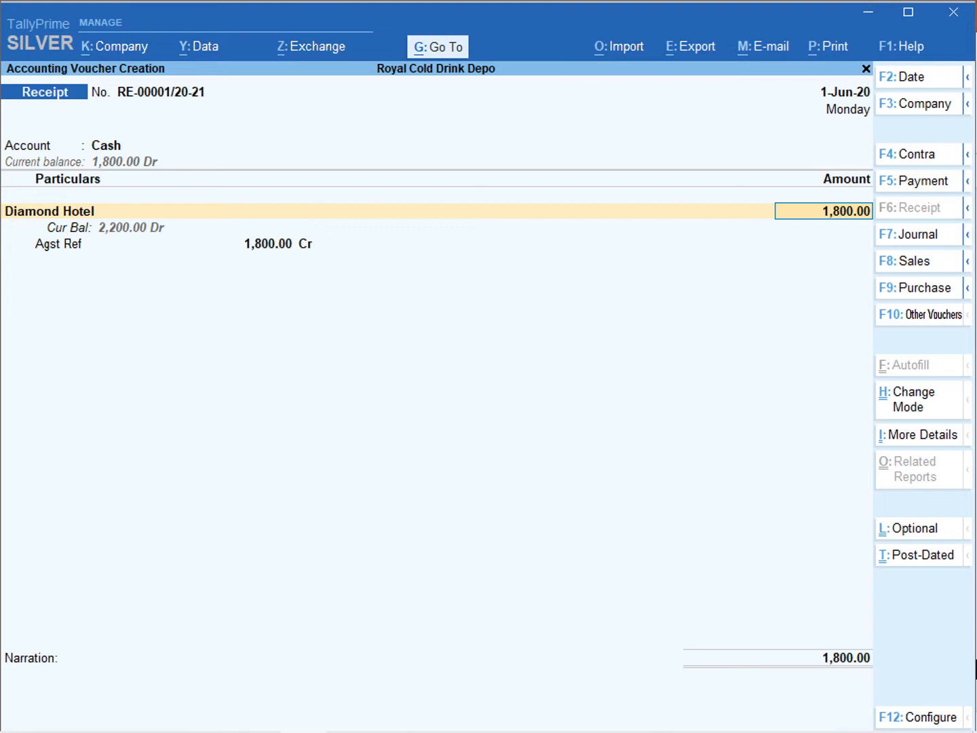
# With Show list of Bills for selection set to Yes in the voucher configuration, allocate 800 Cr as Agst Ref to Diamond Hotel's bill SI-00001/20-21
pyautogui.click(907, 719)
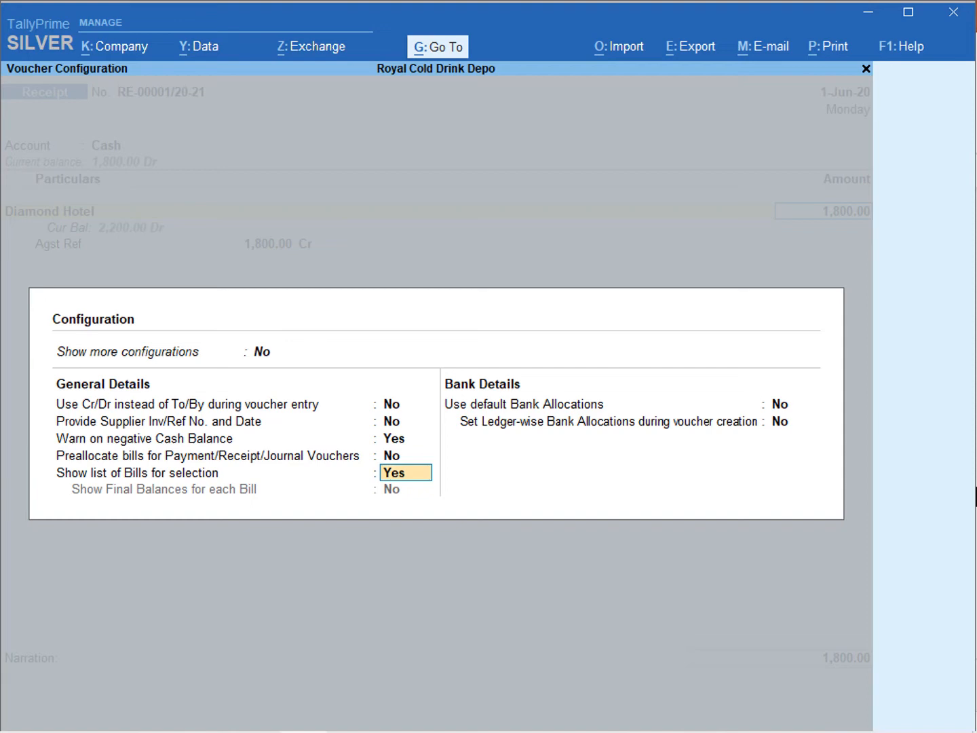
pyautogui.press('Return')
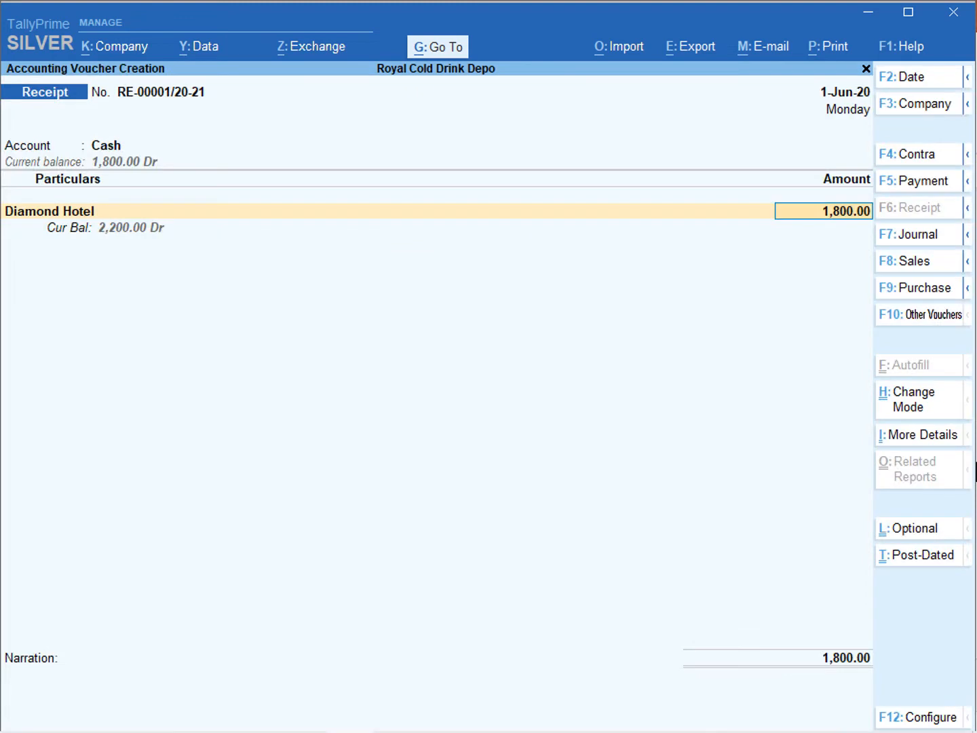
pyautogui.press('Return')
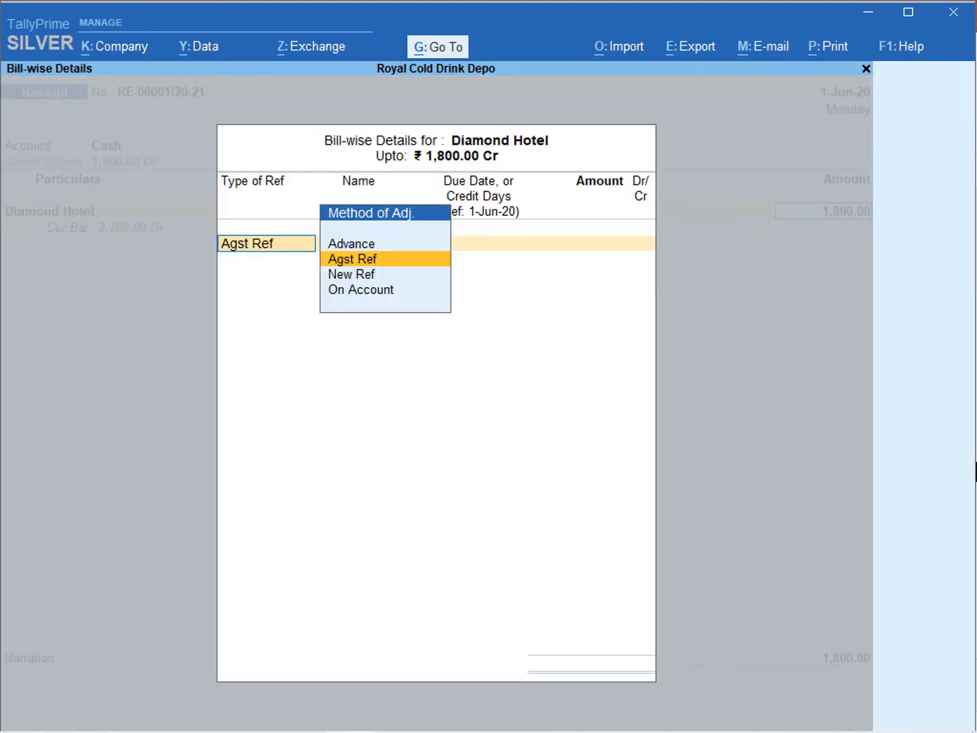
pyautogui.press('Return')
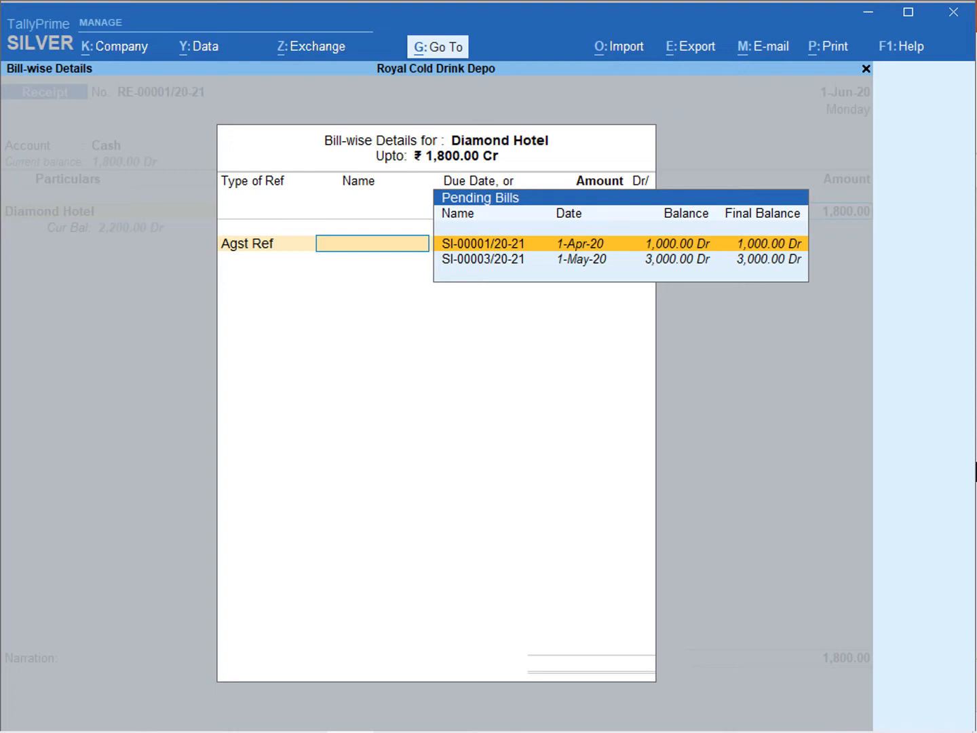
pyautogui.press('Return')
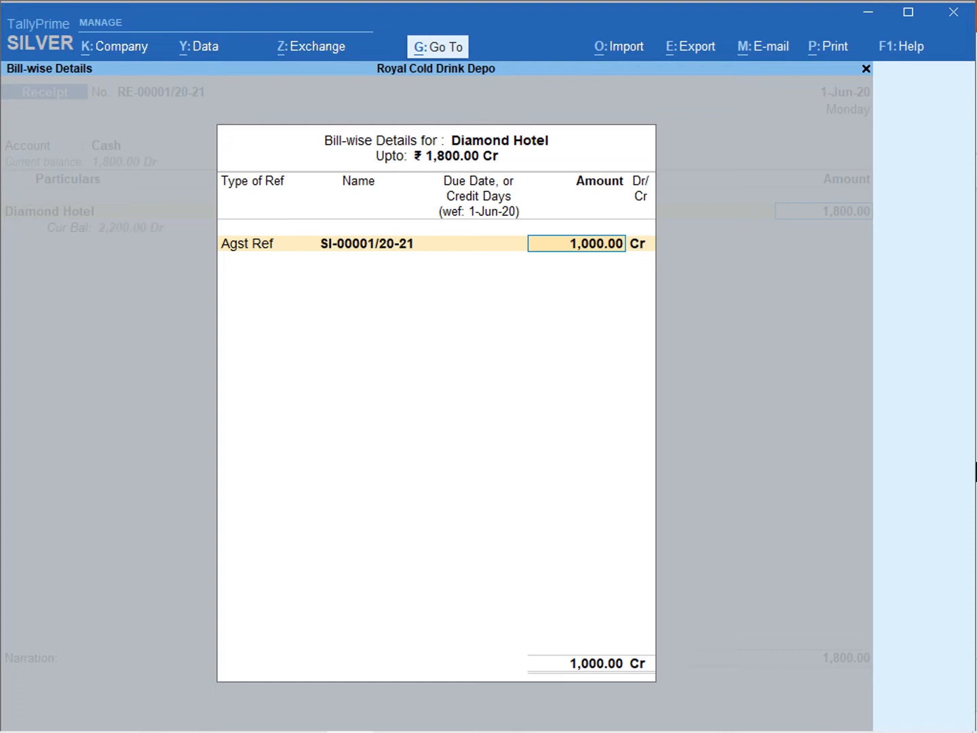
pyautogui.write('800')
pyautogui.press('Return')
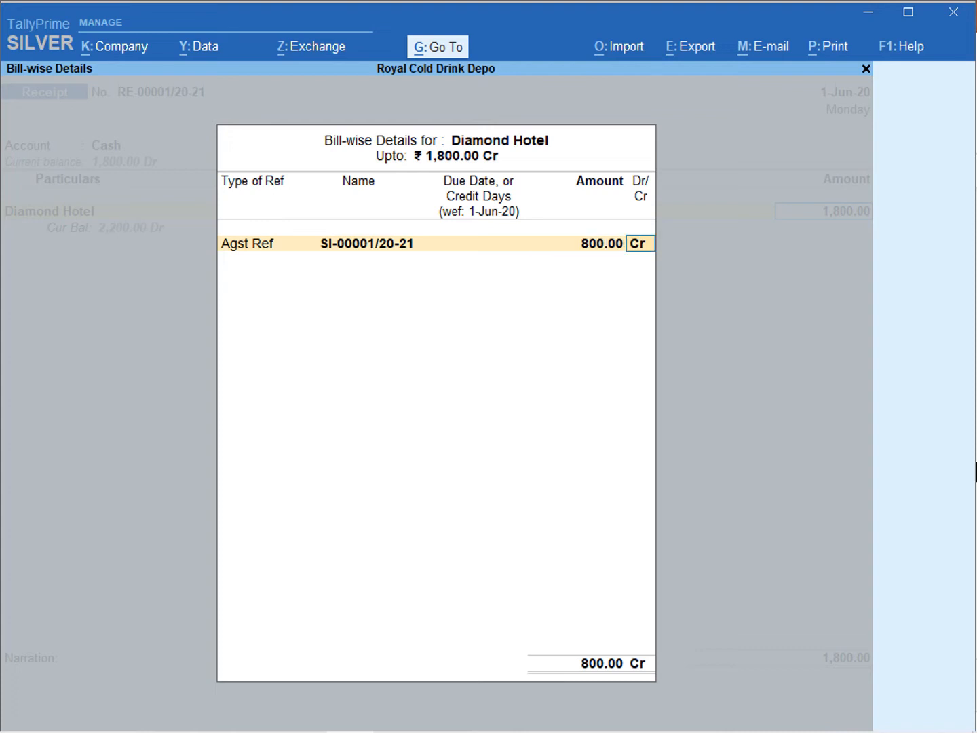
pyautogui.press('Return')
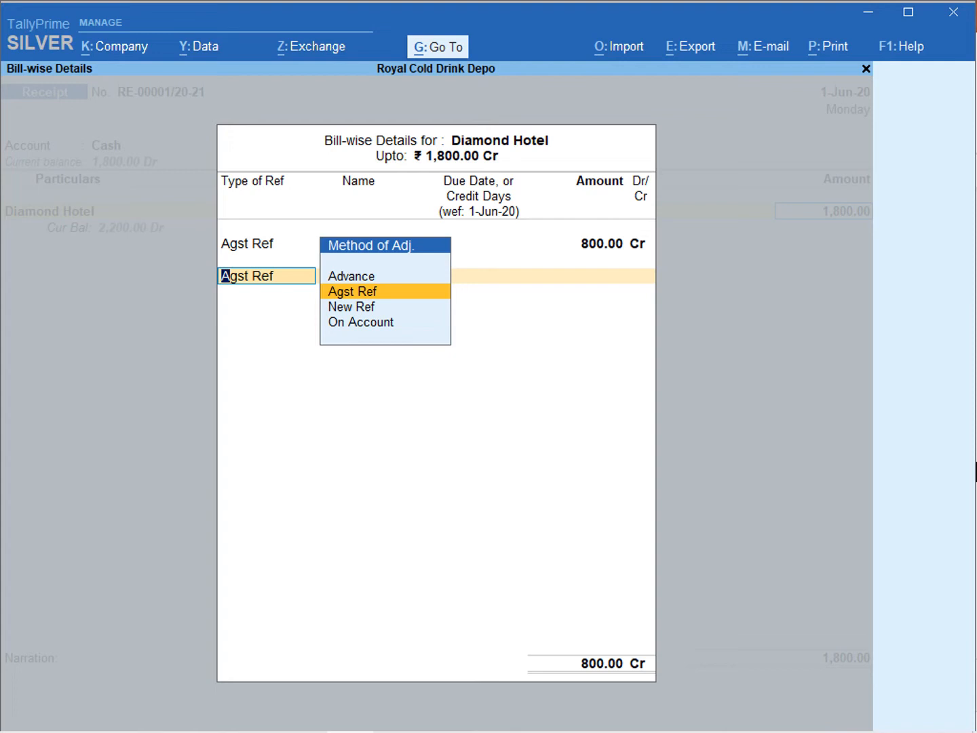
# Allocate the remaining 1,000 Cr as Agst Ref to Diamond Hotel's bill SI-00003/20-21, and save the receipt without further entries or narration
pyautogui.press('Return')
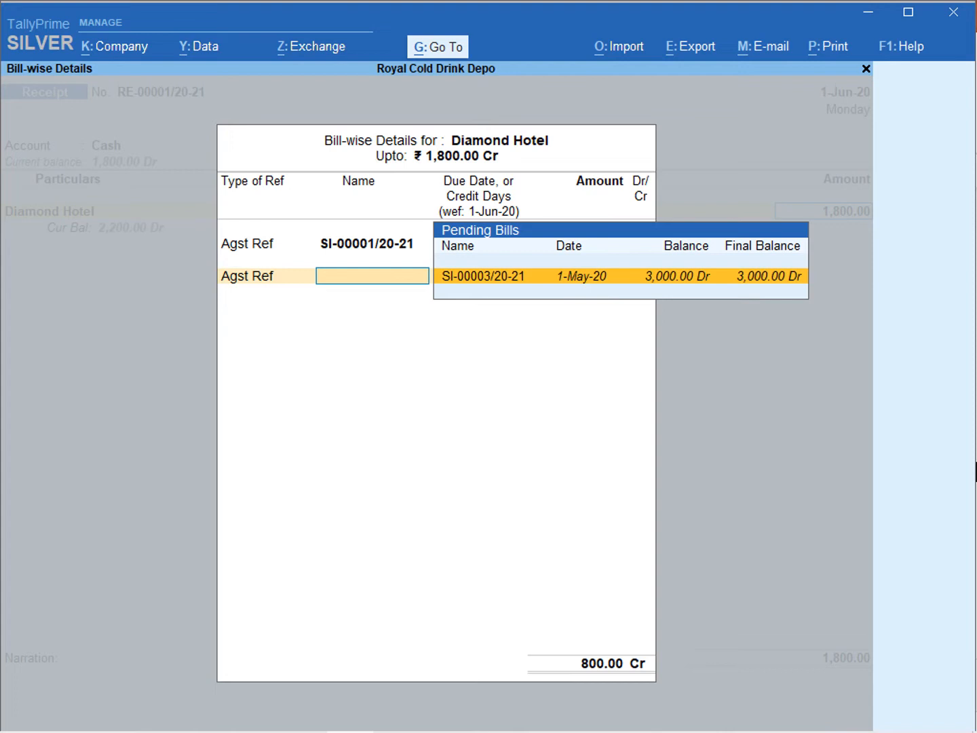
pyautogui.press('Return')
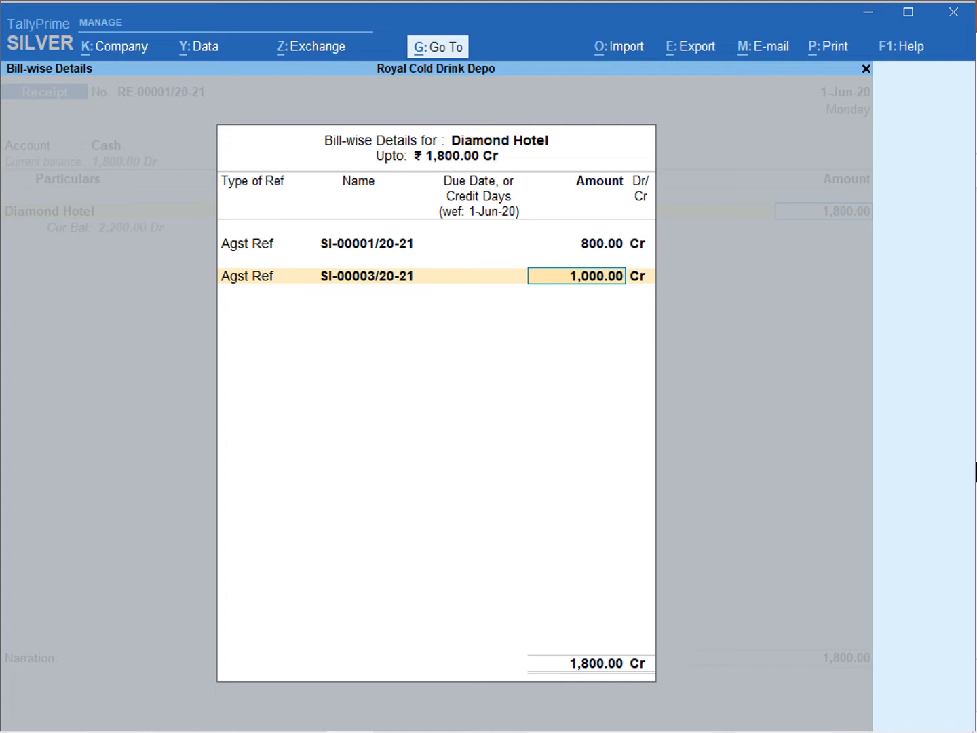
pyautogui.press('Return')
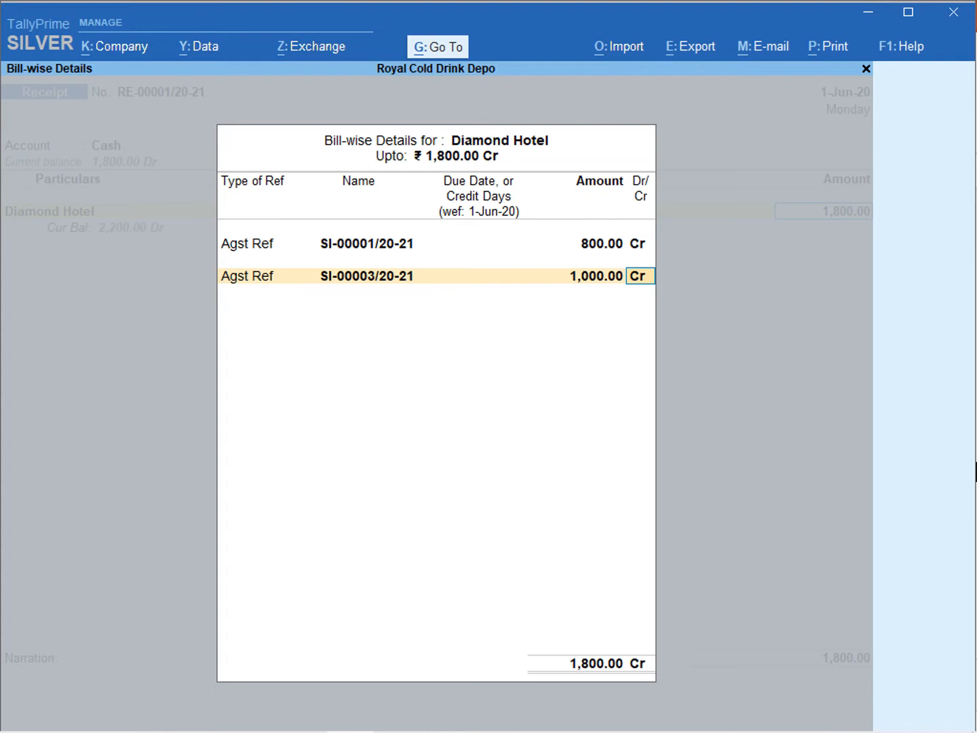
pyautogui.press('Return')
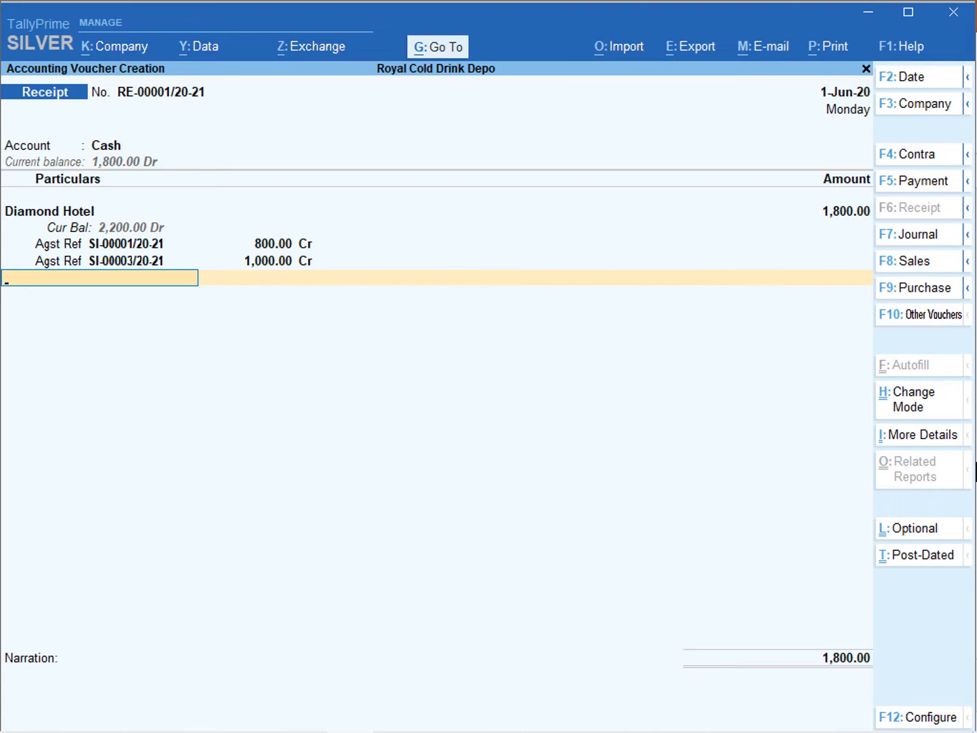
pyautogui.press('Return')
pyautogui.press('Return')
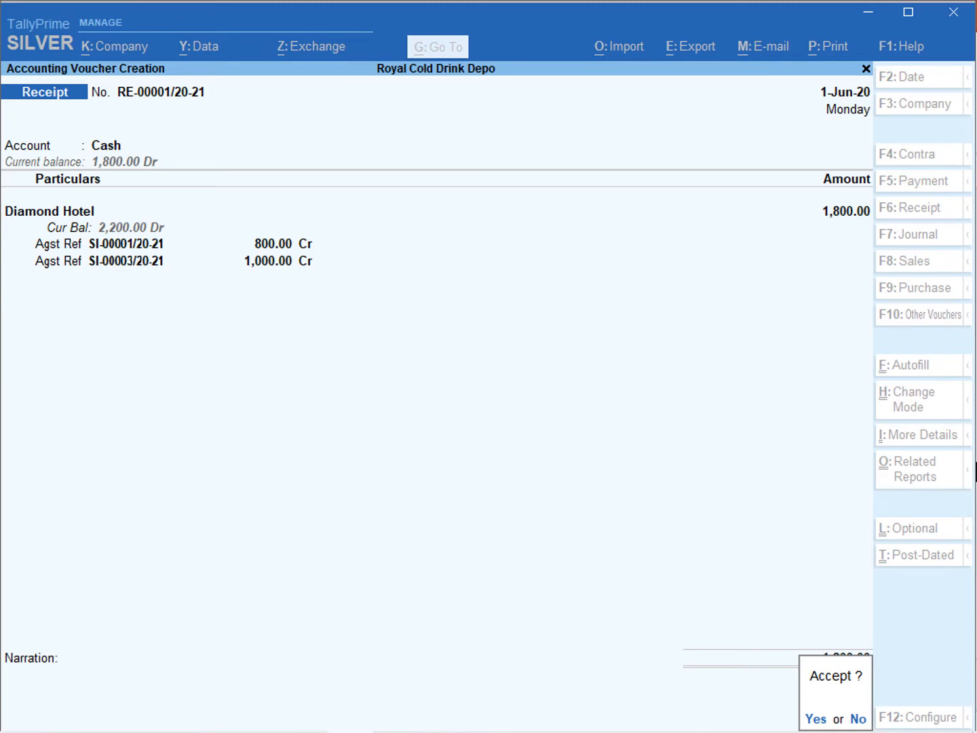
pyautogui.press('Return')
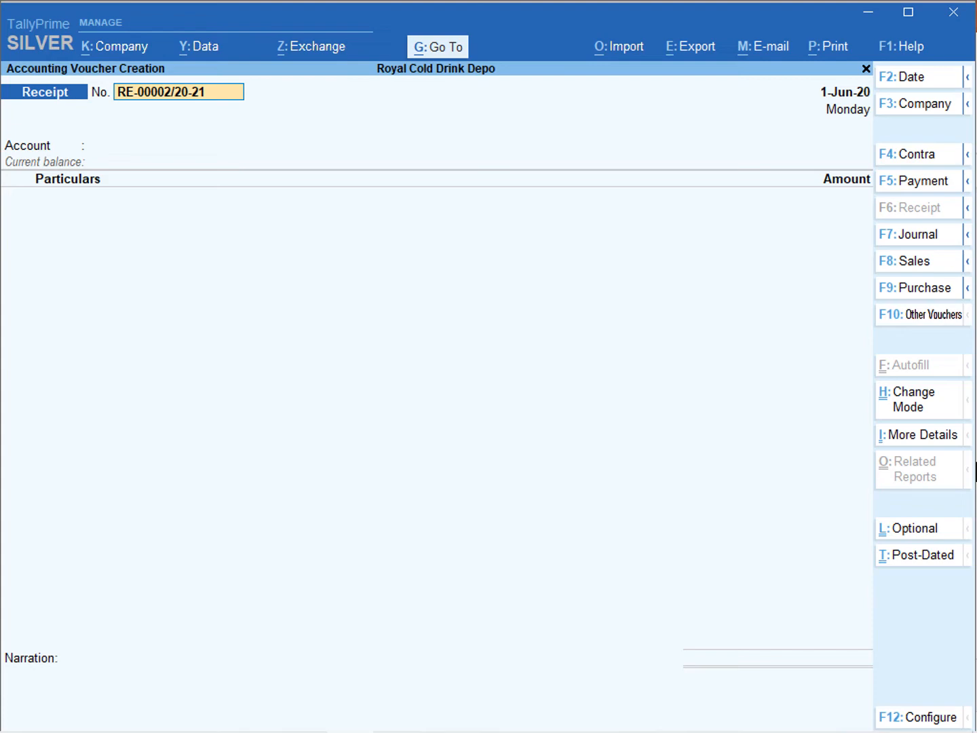
# Display the Ledger Vouchers report for Diamond Hotel with the period from 1-4-2020 to 1-6-2020
pyautogui.click(433, 59)
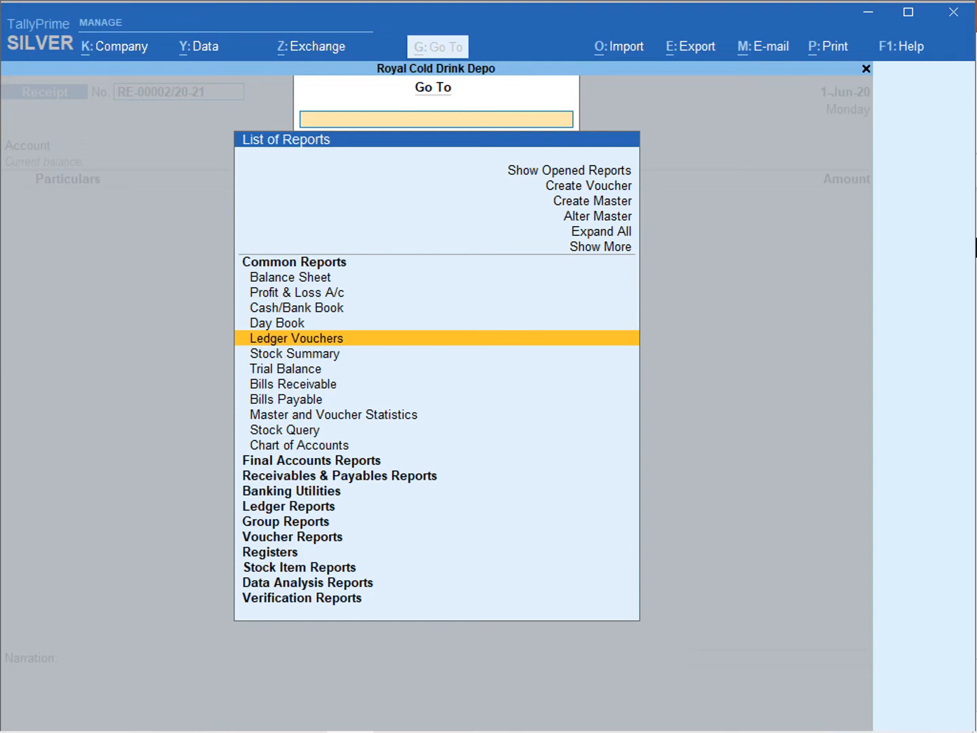
pyautogui.press('Return')
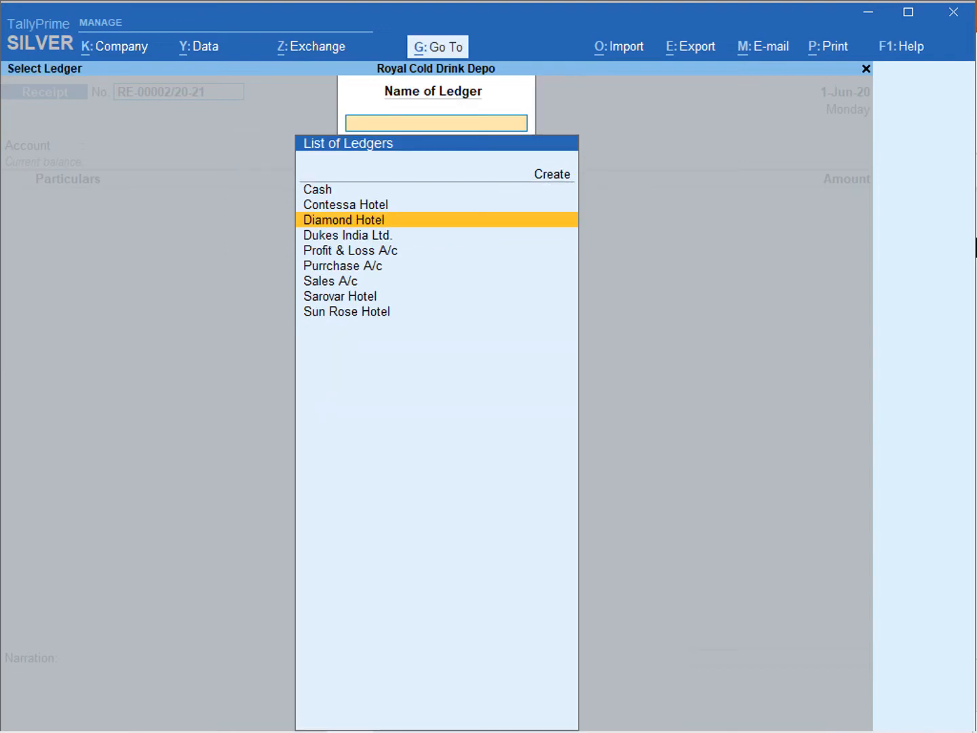
pyautogui.press('Return')
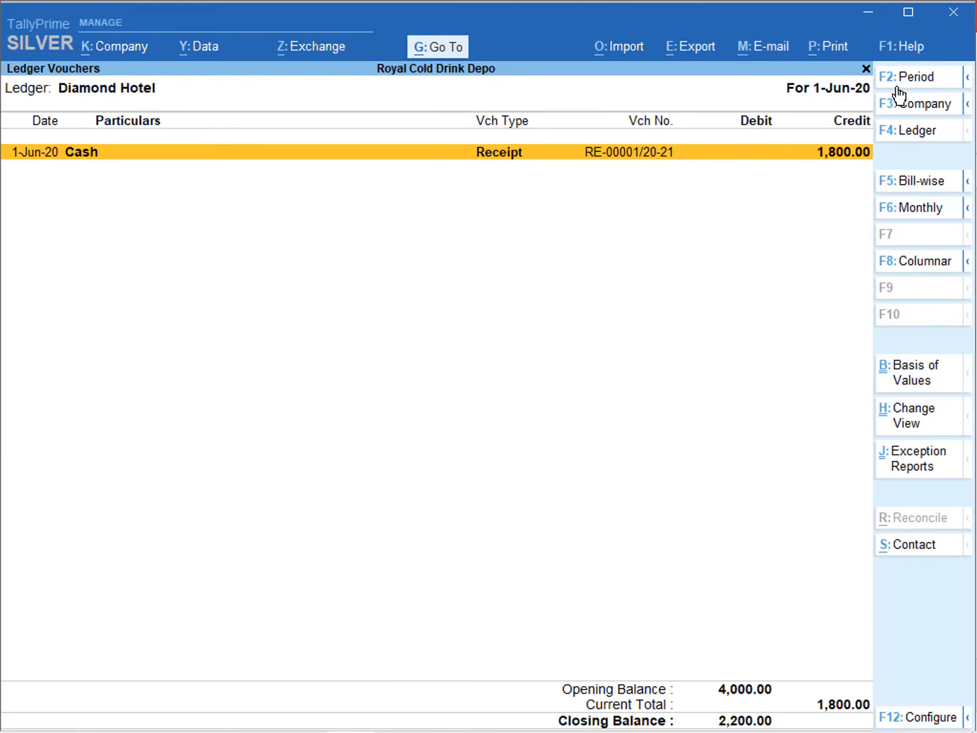
pyautogui.click(897, 88)
pyautogui.write('1-4')
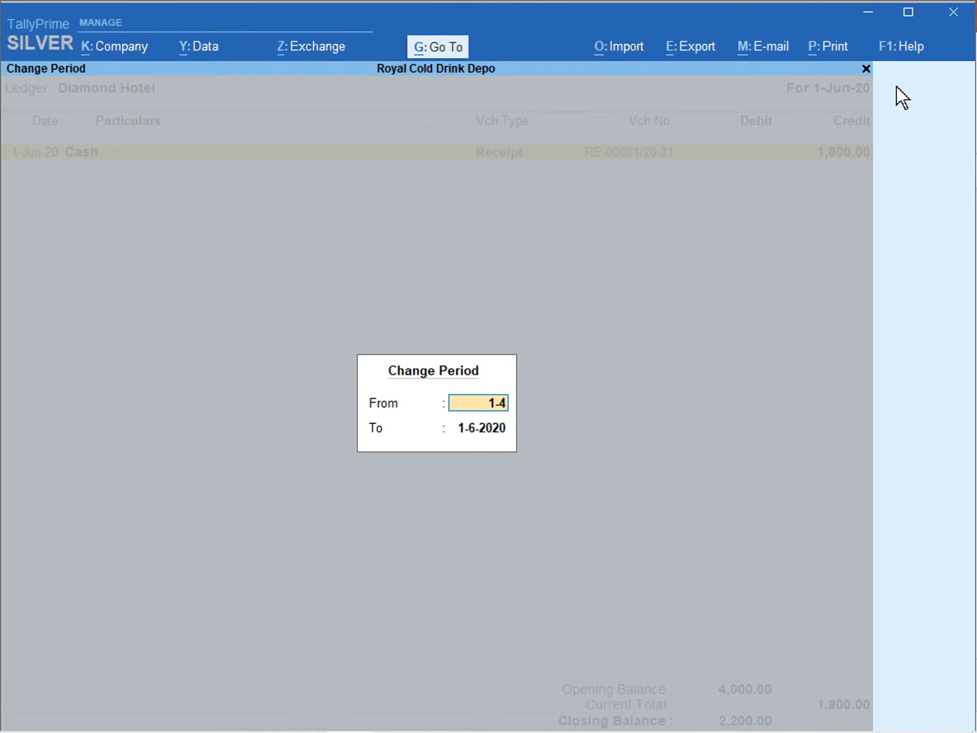
pyautogui.press('Return')
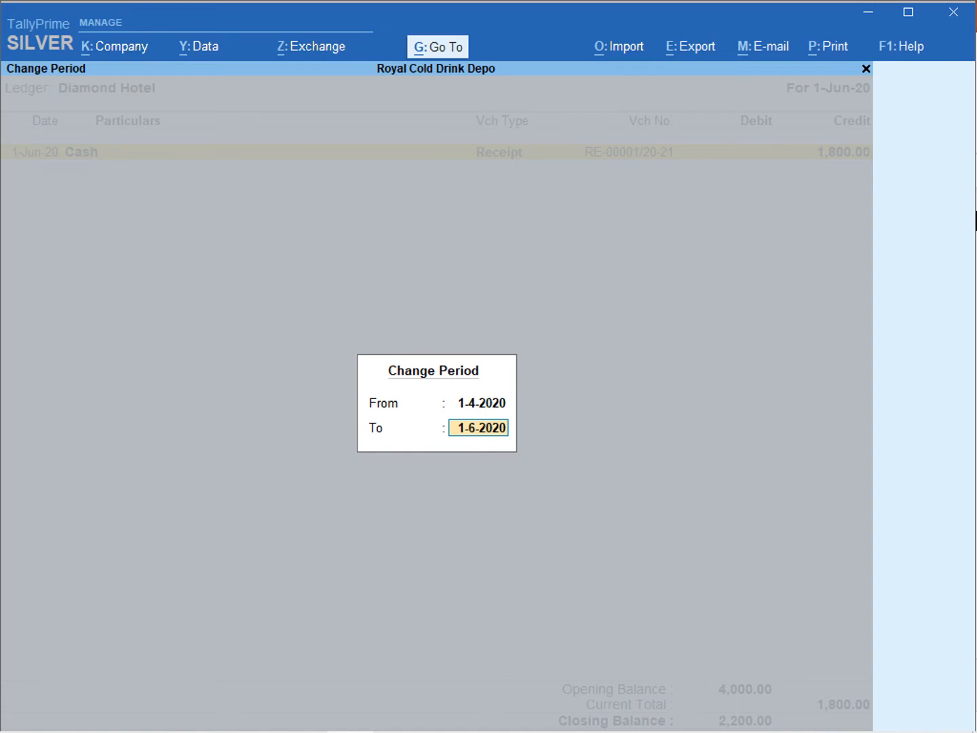
pyautogui.press('Return')
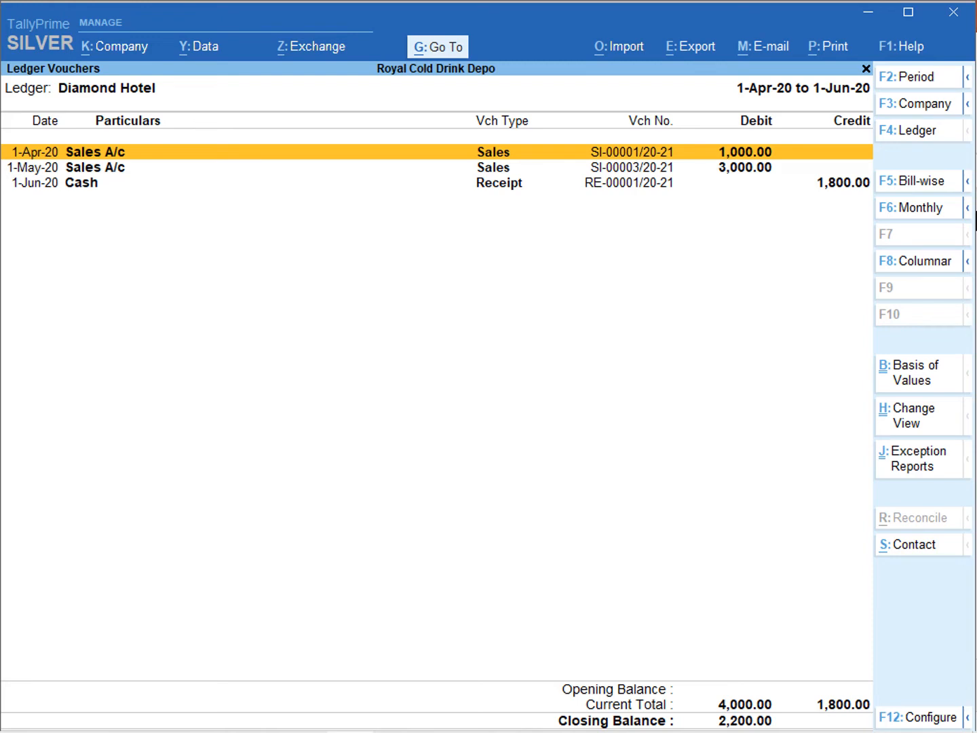
# Preview the printout of Diamond Hotel's ledger as a Ledger Accounts report, and close the preview
pyautogui.hotkey('alt', 'p')
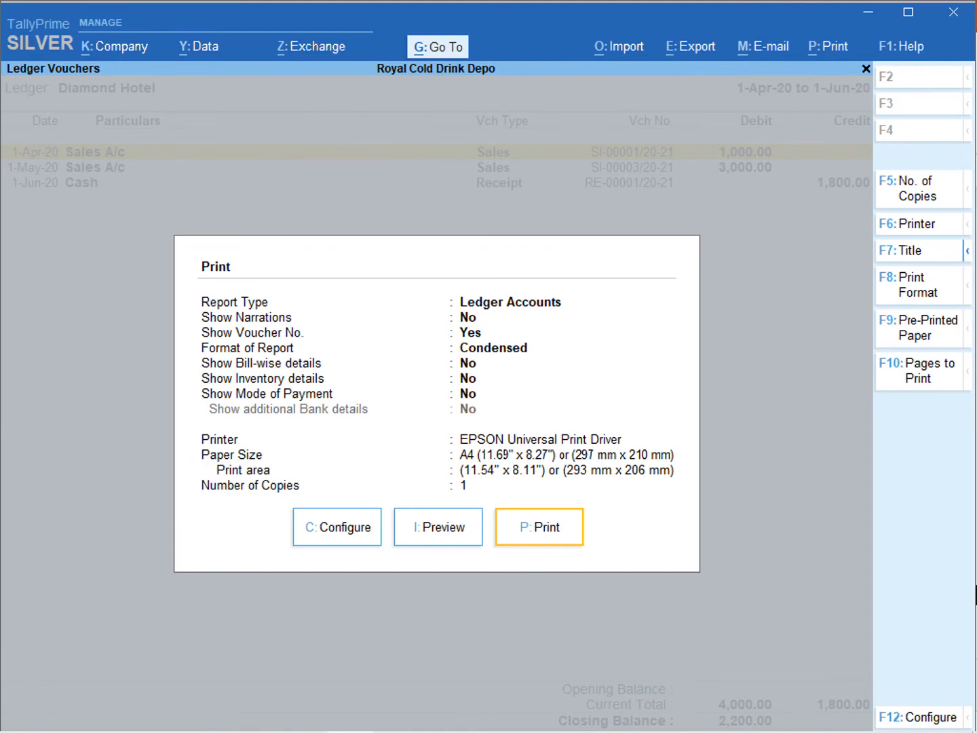
pyautogui.click(444, 540)
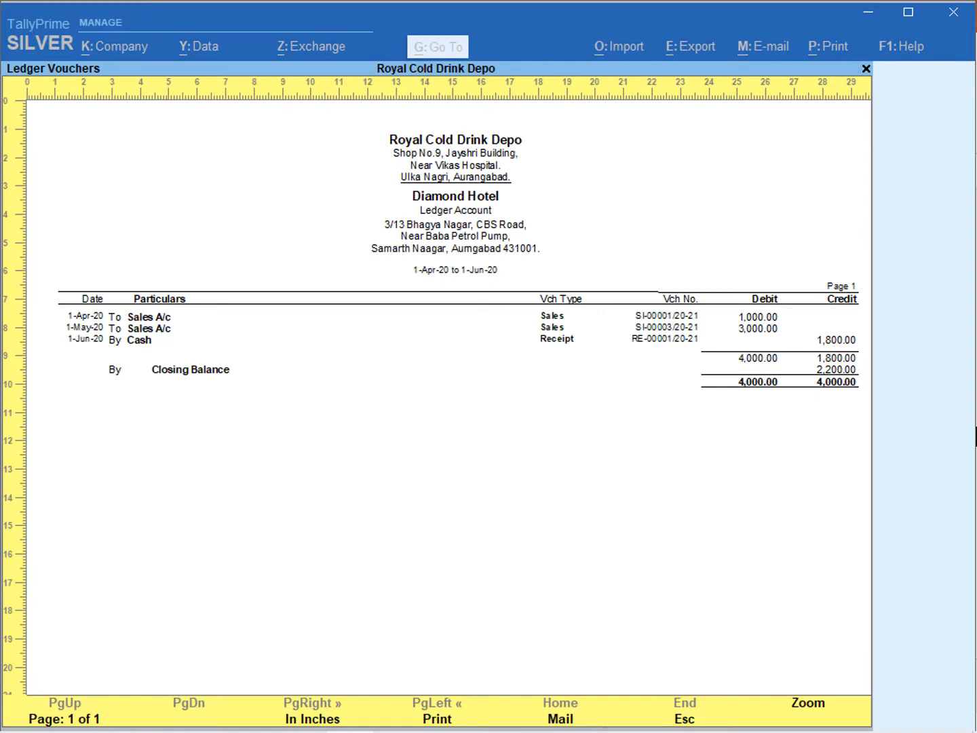
pyautogui.press('Escape')
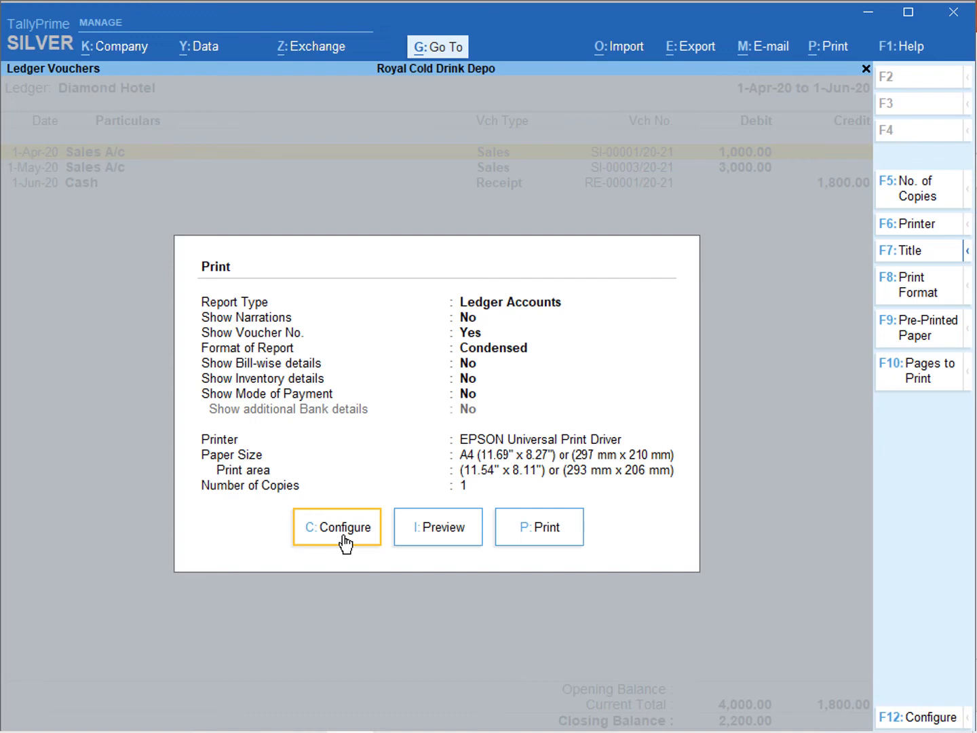
# Set the print report type to Confirmation of Accounts and preview Diamond Hotel's confirmation letter
pyautogui.click(342, 529)
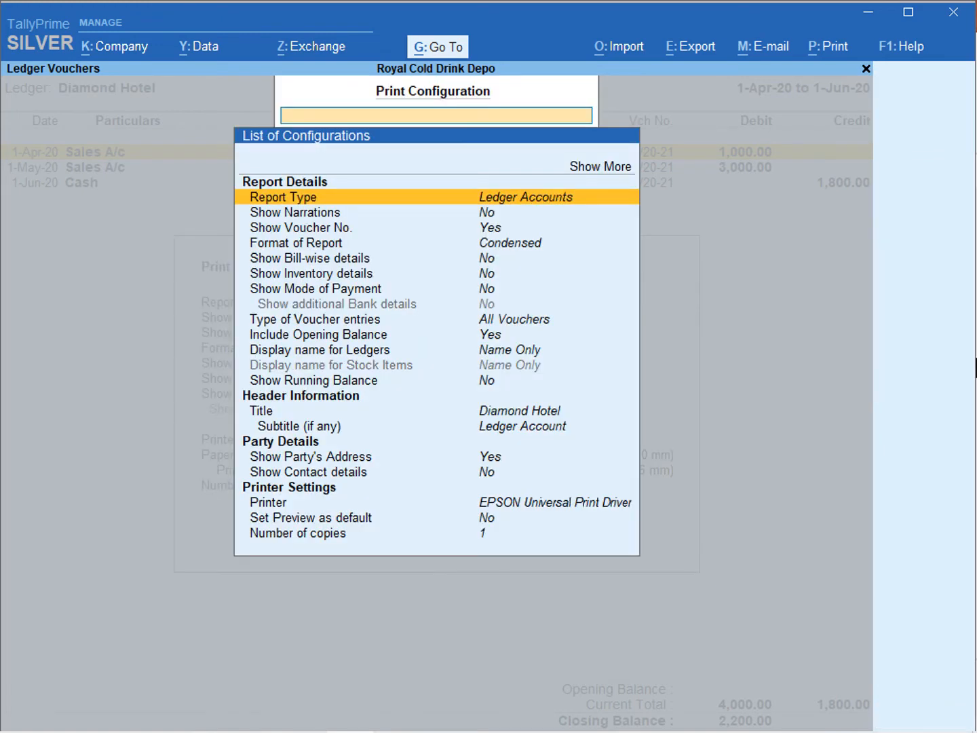
pyautogui.press('Return')
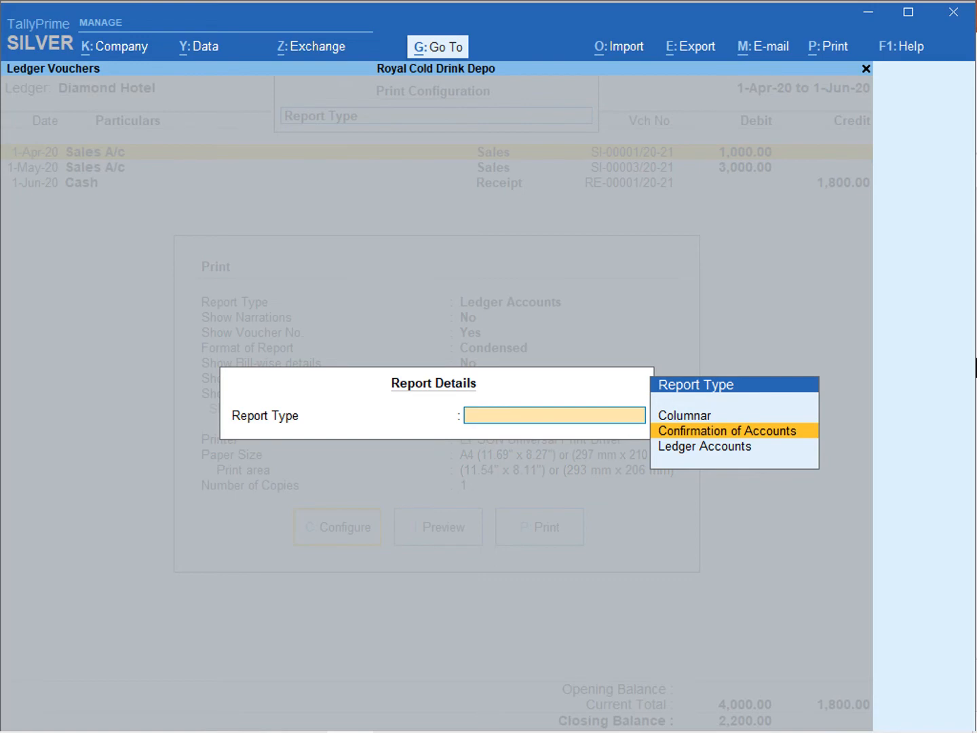
pyautogui.press('Return')
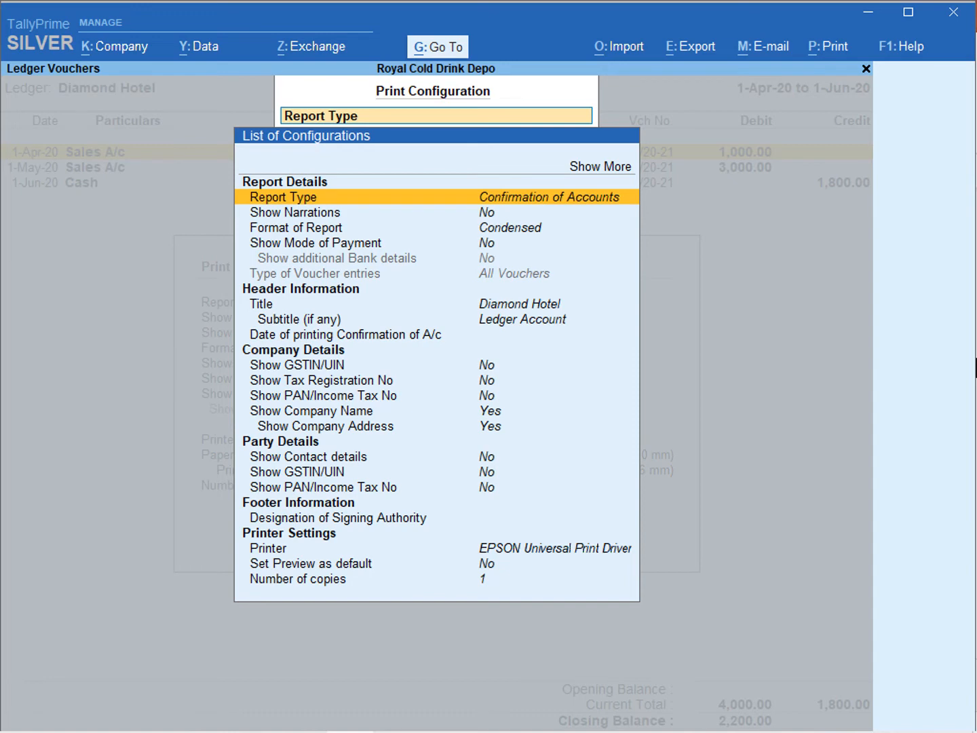
pyautogui.press('Escape')
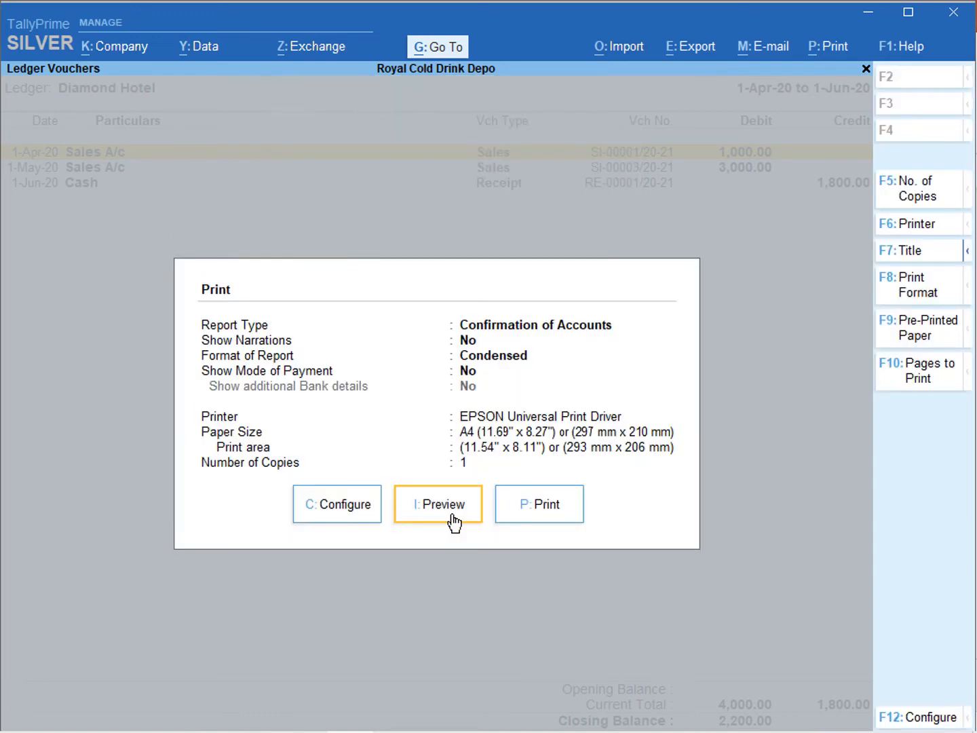
pyautogui.click(452, 519)
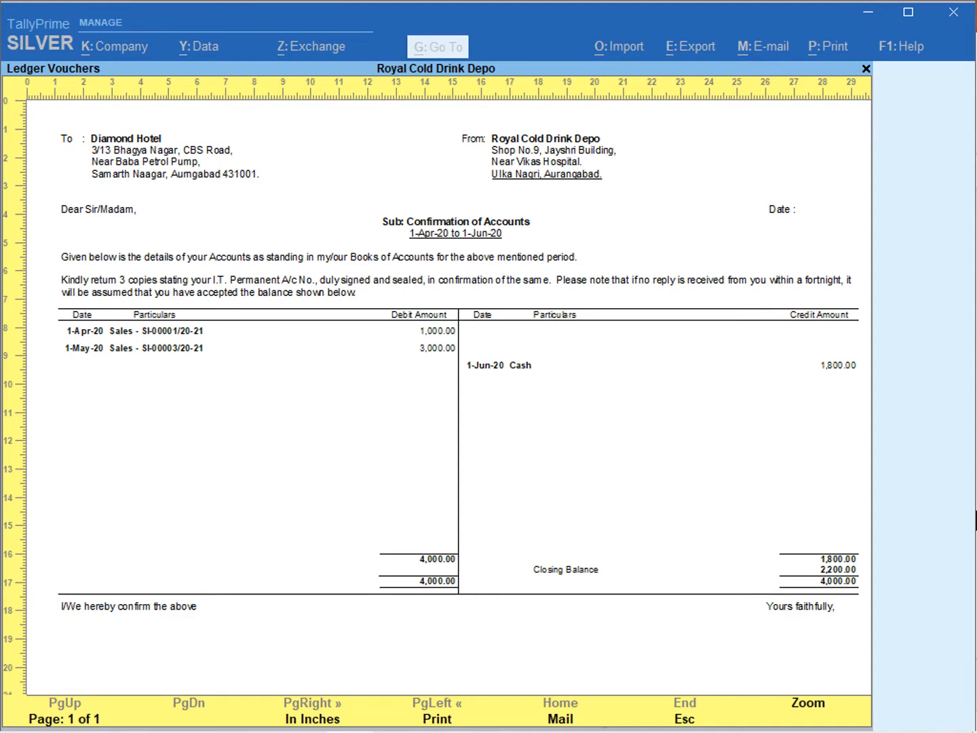
# Add the line "Thank You." to the second paragraph of the confirmation statement and accept the print configuration
pyautogui.press('Escape')
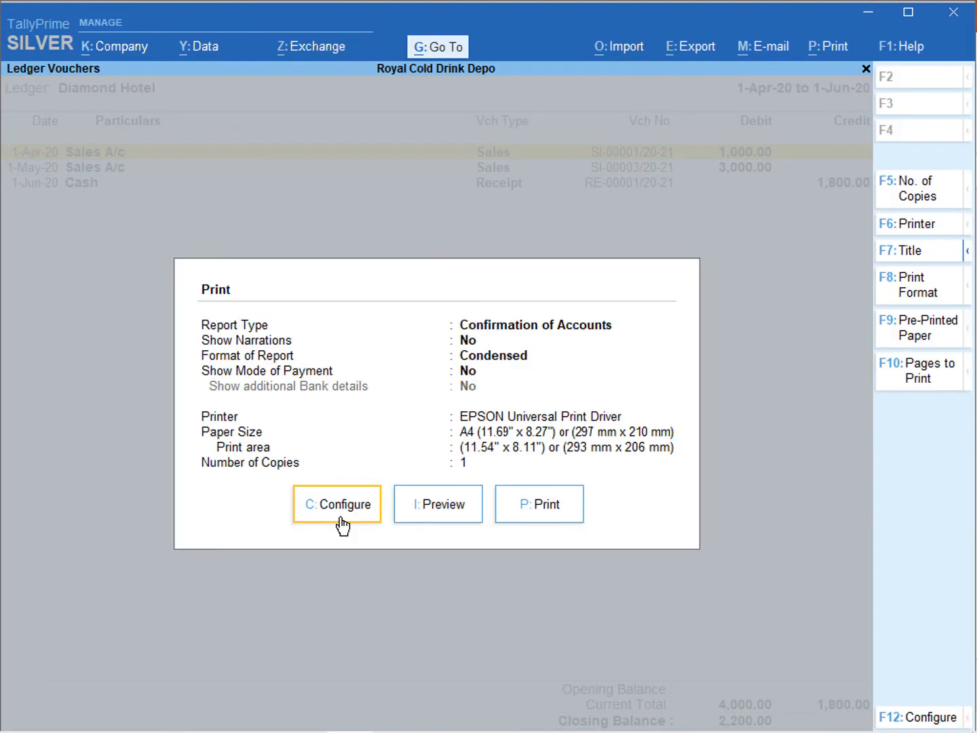
pyautogui.click(339, 505)
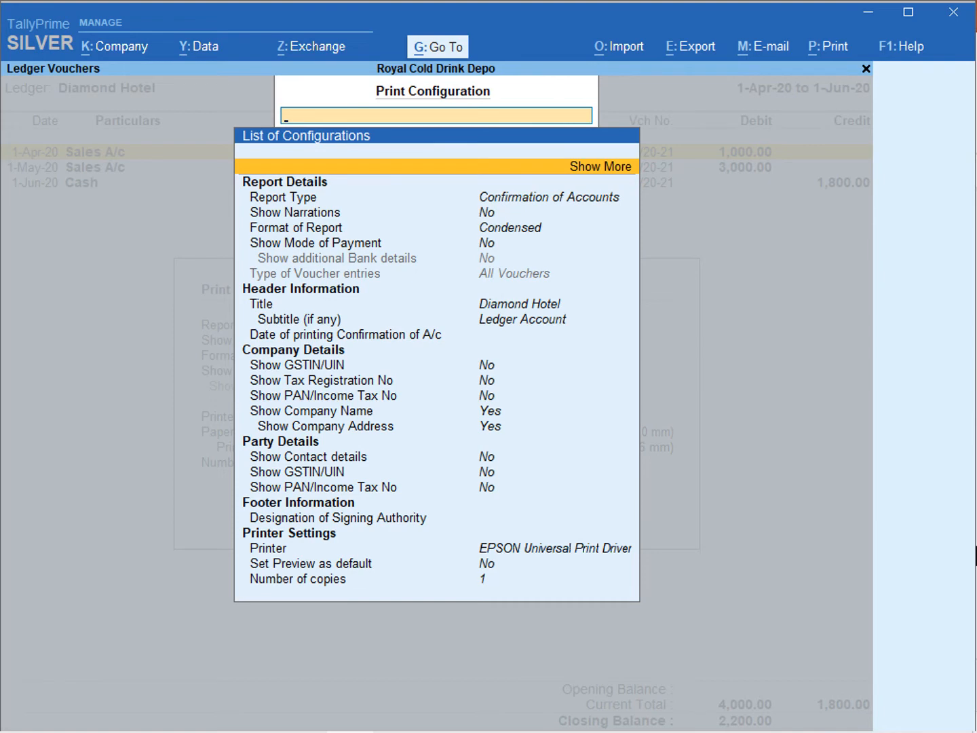
pyautogui.press('Return')
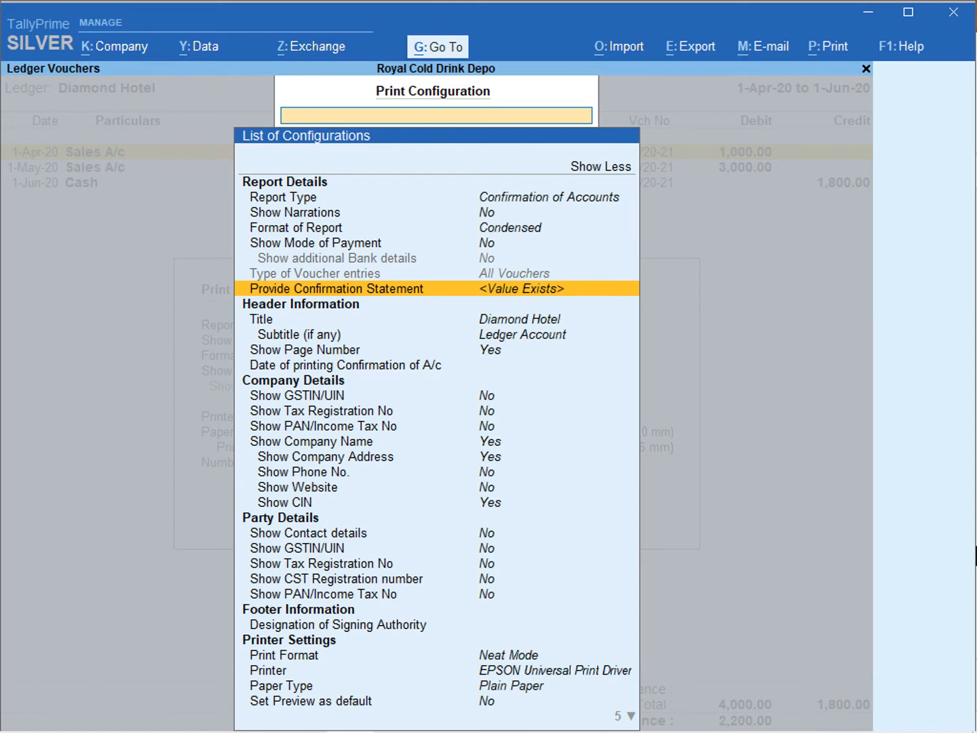
pyautogui.press('Return')
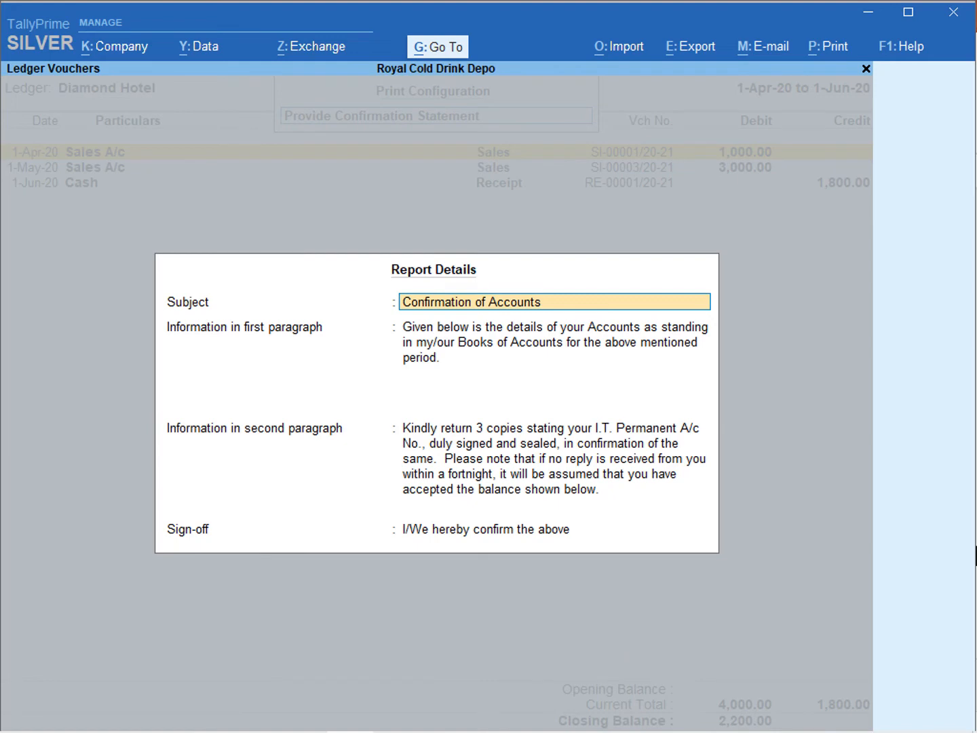
pyautogui.press('Return')
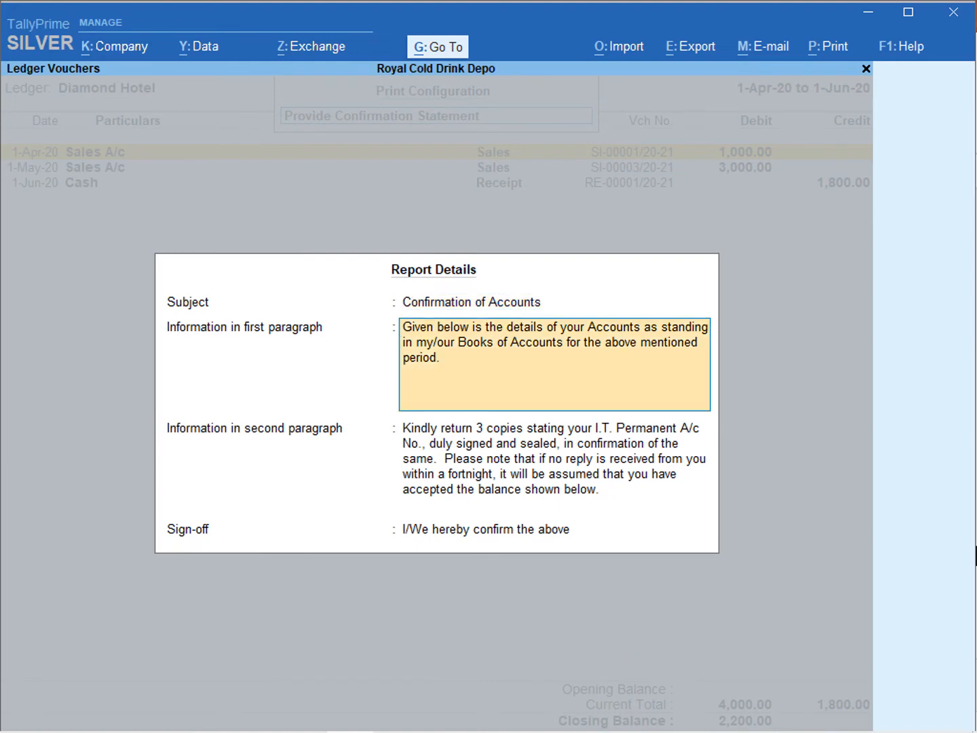
pyautogui.press('Return')
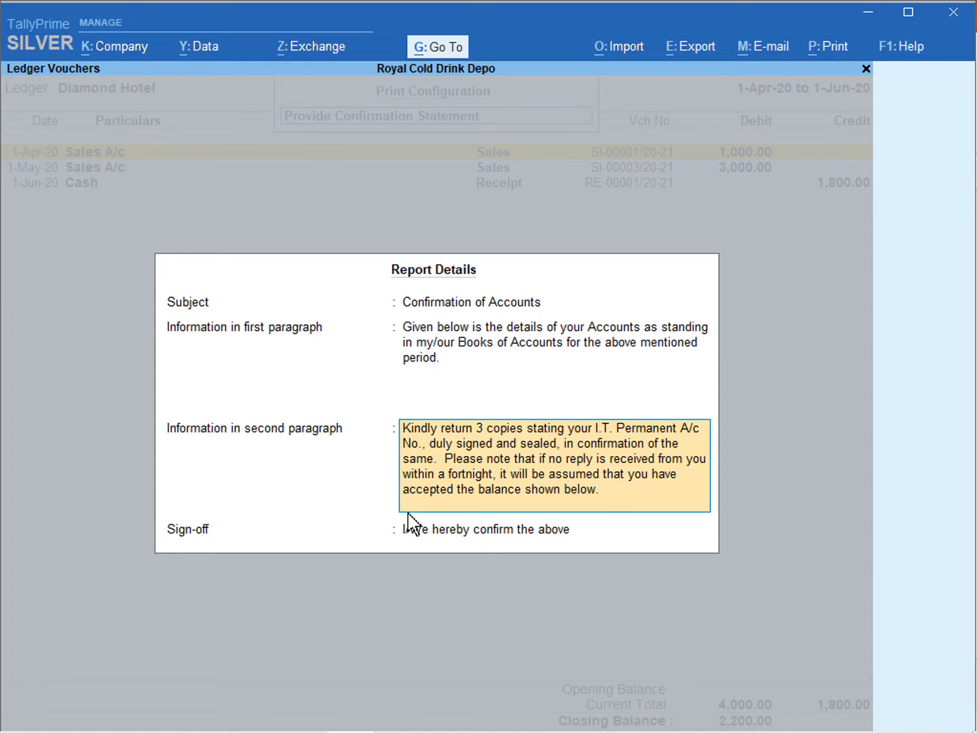
pyautogui.press('Return')
pyautogui.write('Thank You.')
pyautogui.hotkey('ctrl', 'a')
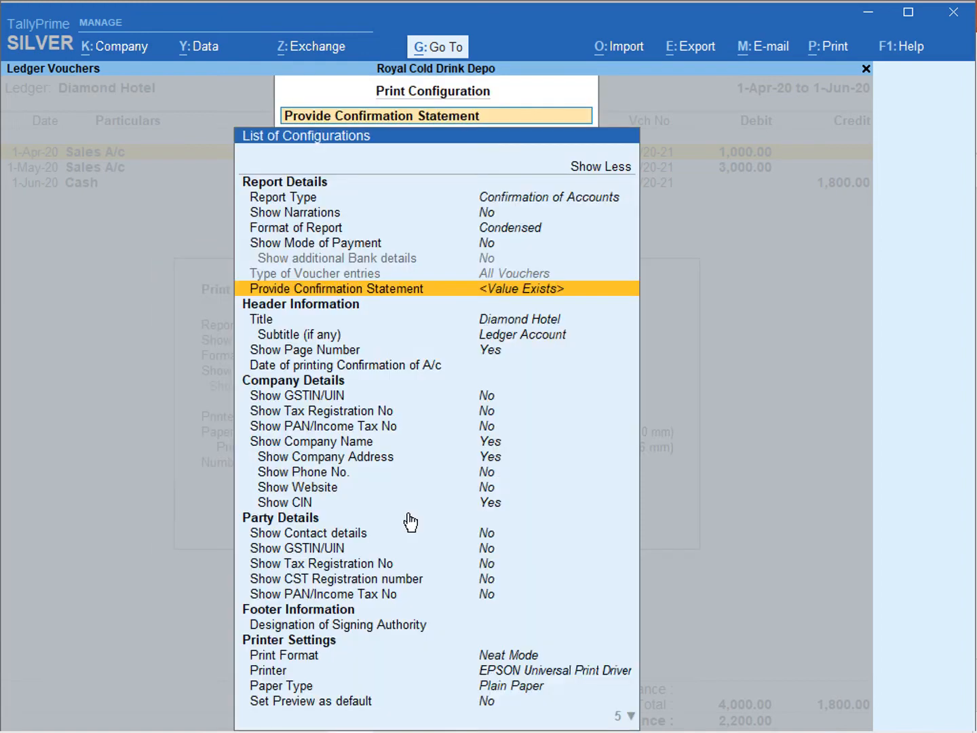
pyautogui.hotkey('ctrl', 'a')
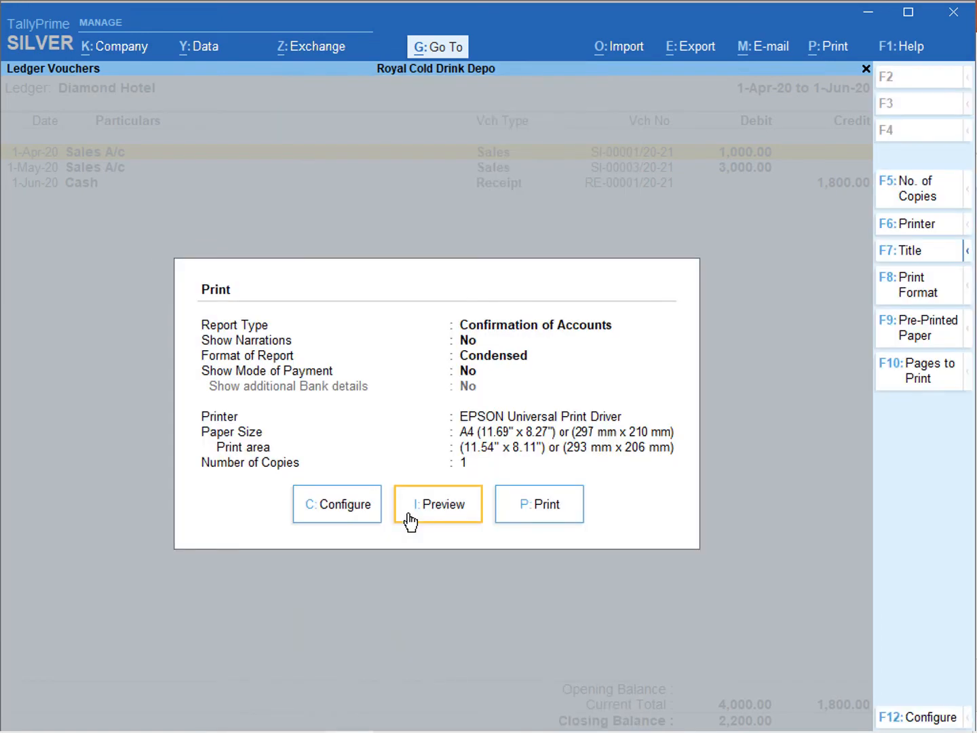
# Preview Diamond Hotel's revised confirmation letter, zoom in to check the closing line, and leave printing
pyautogui.click(409, 520)
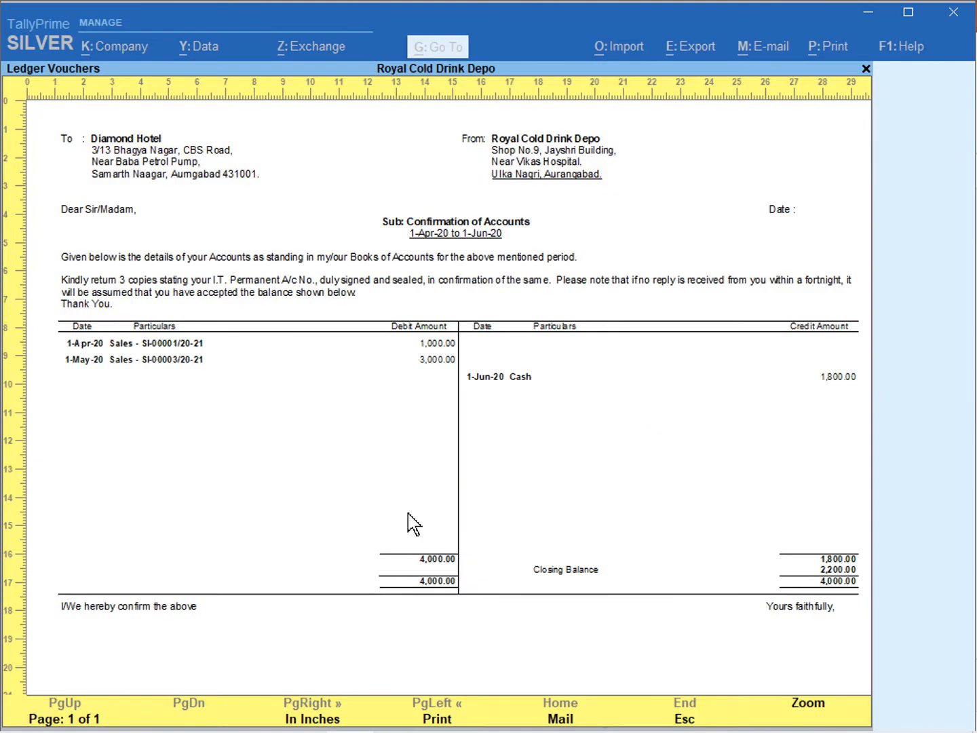
pyautogui.click(407, 513)
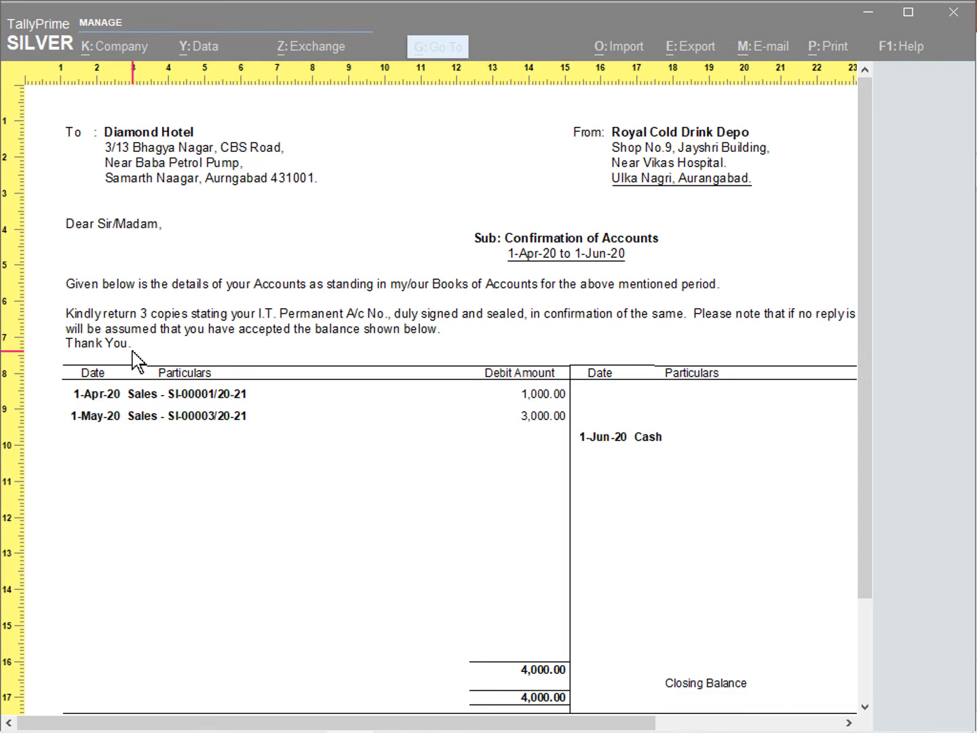
pyautogui.click(135, 361)
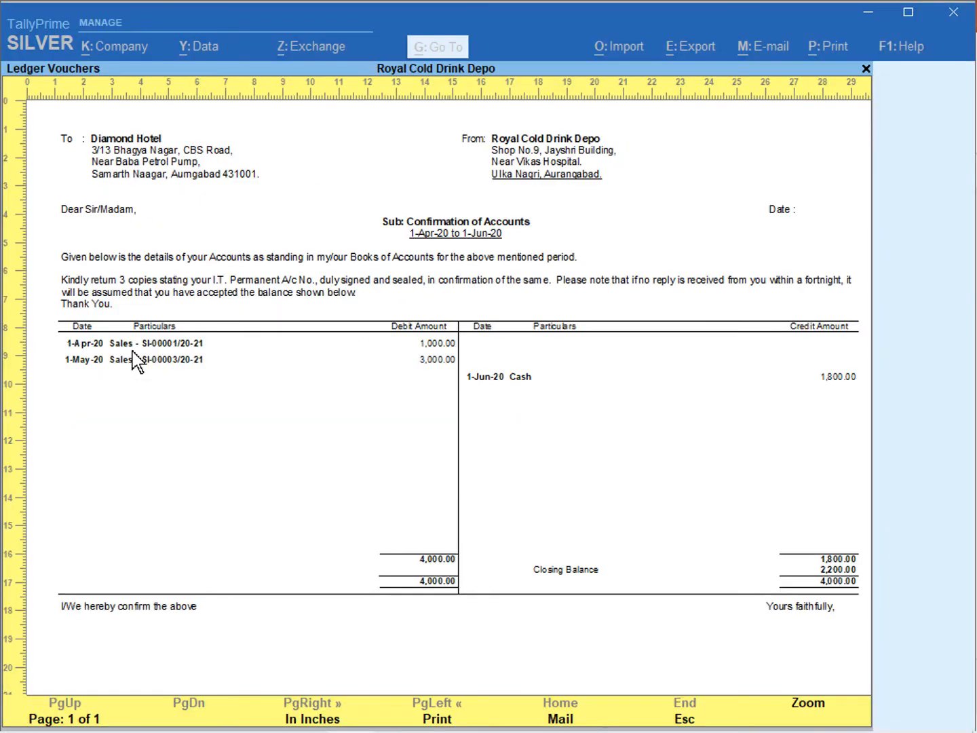
pyautogui.press('Escape')
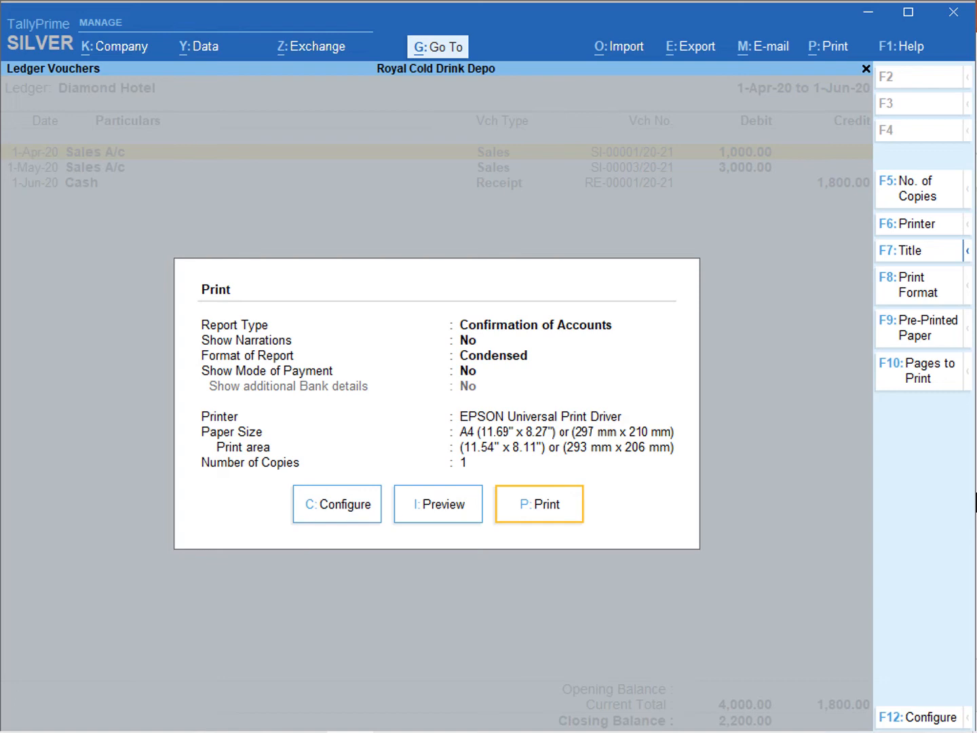
pyautogui.press('Escape')
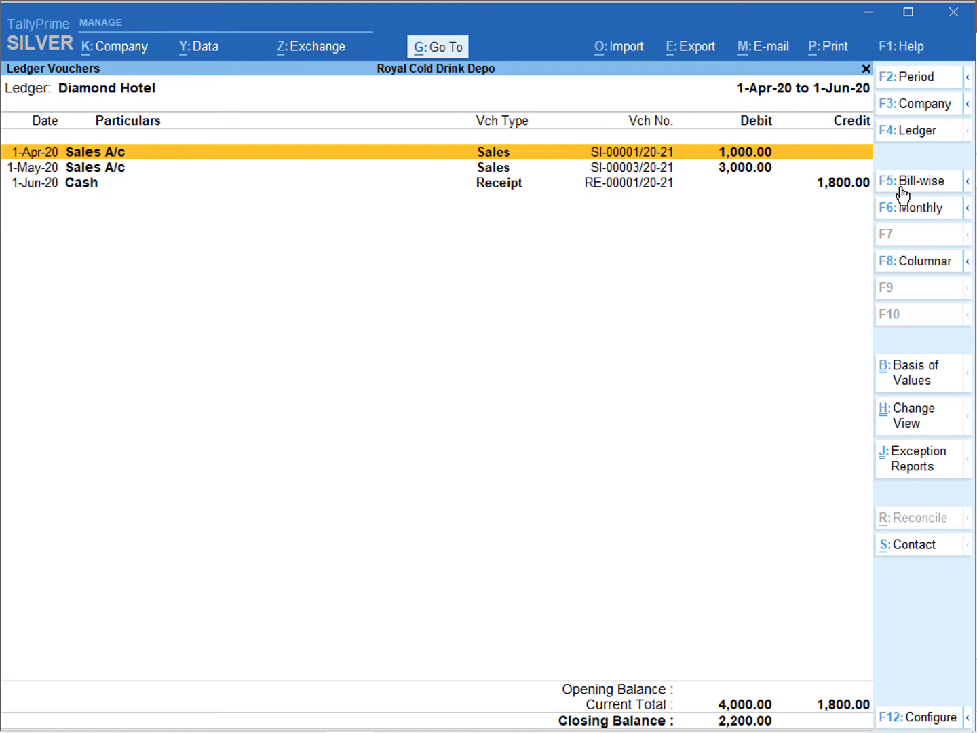
# Display Diamond Hotel's bill-wise outstandings and preview them as a Ledger Outstanding printout
pyautogui.click(903, 190)
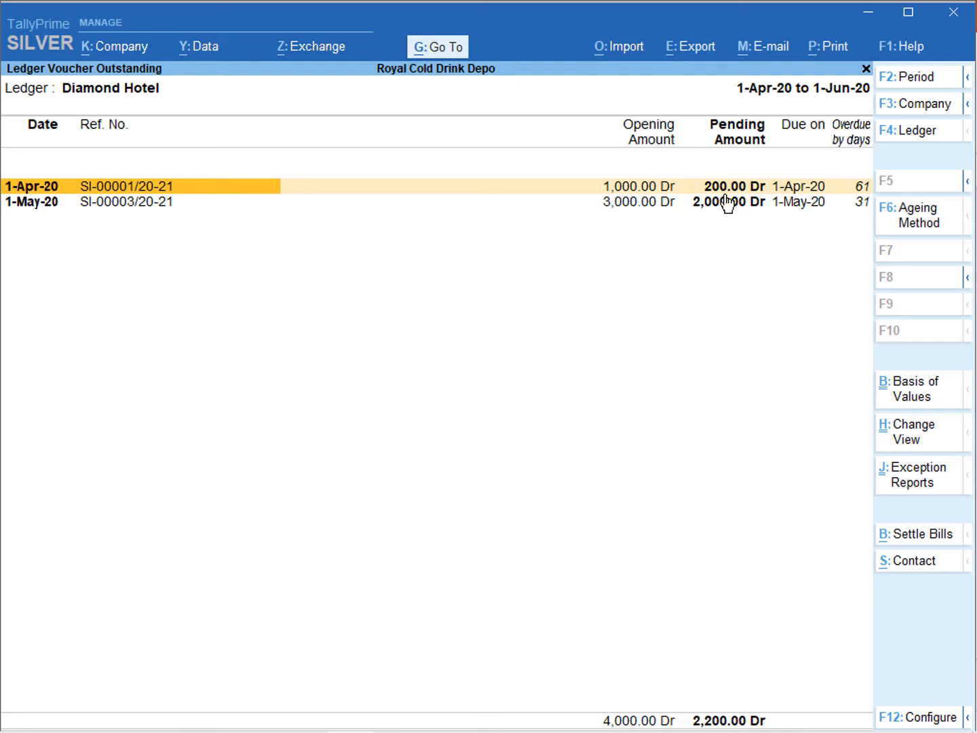
pyautogui.click(727, 203)
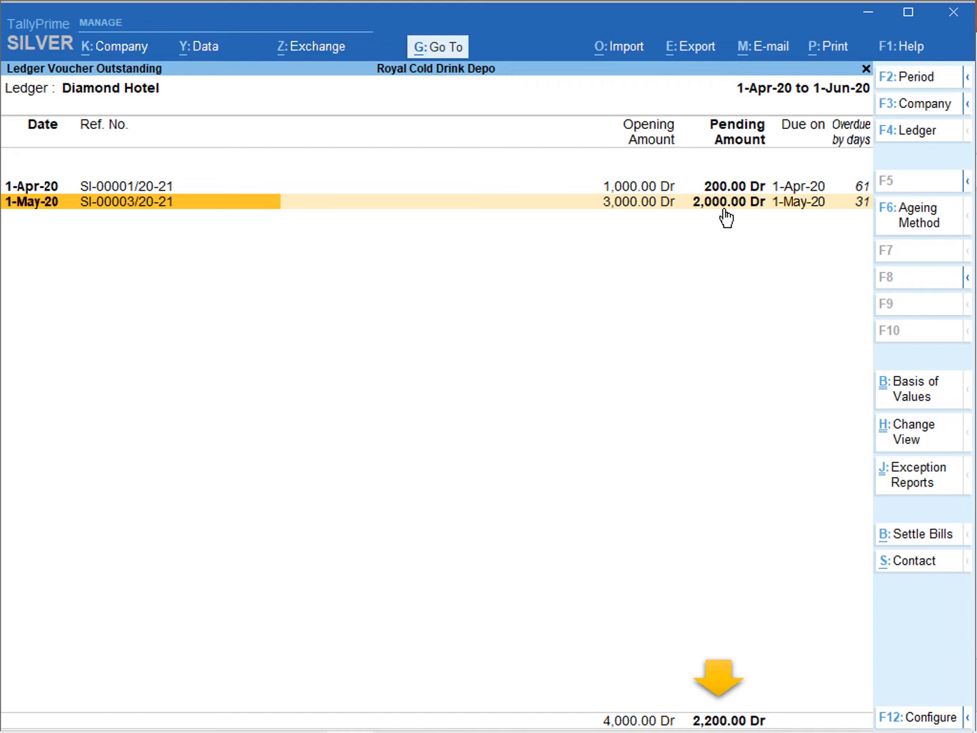
pyautogui.hotkey('alt', 'p')
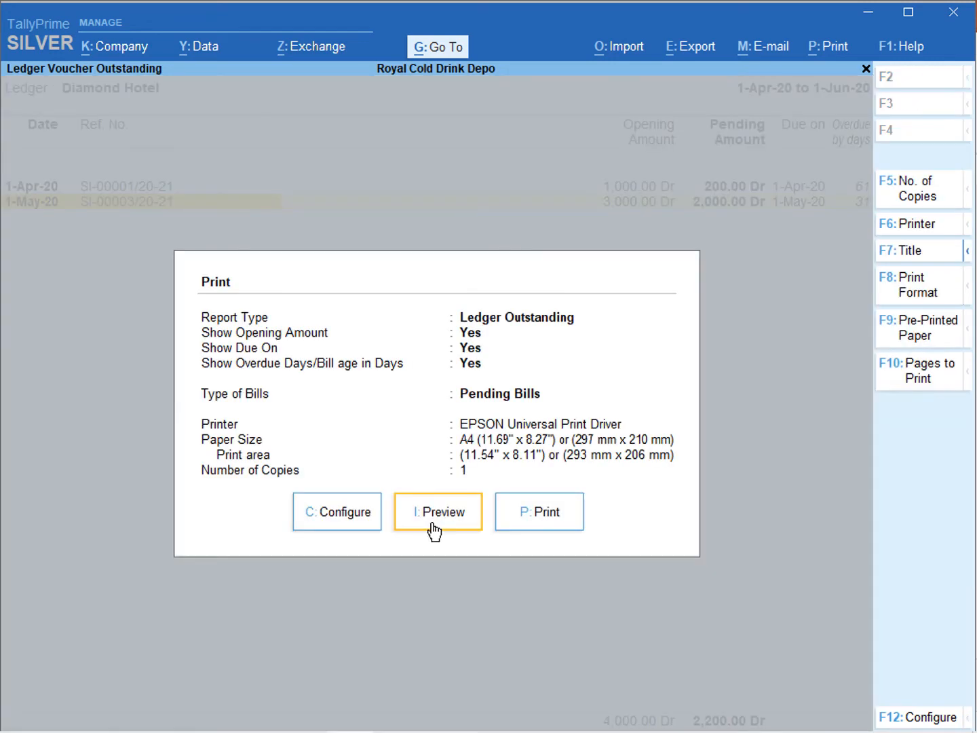
pyautogui.click(434, 528)
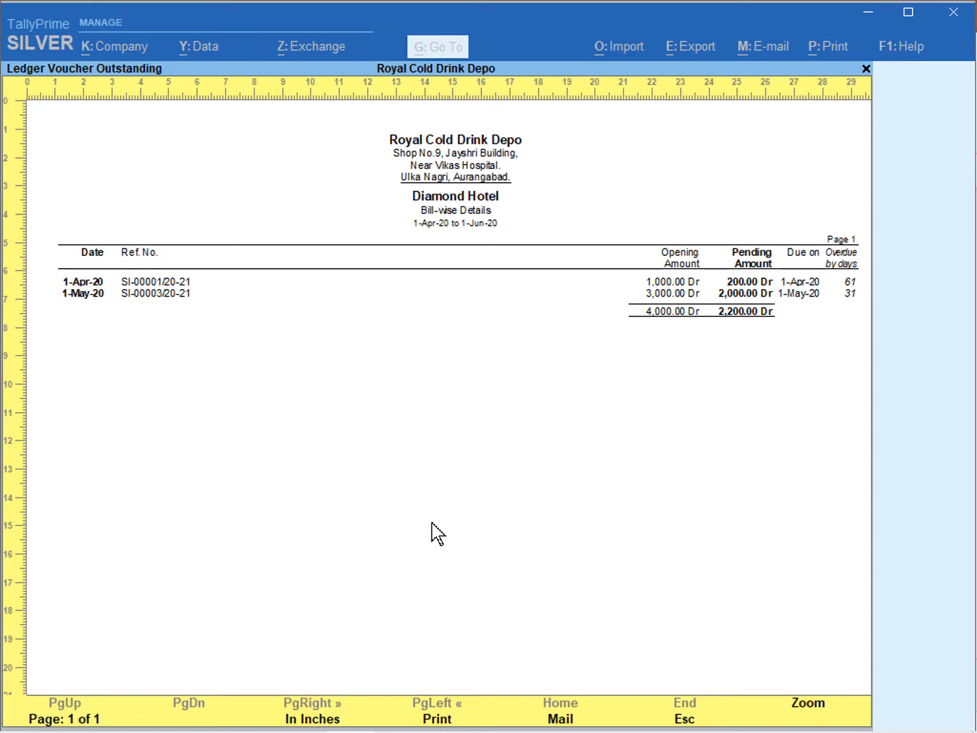
pyautogui.press('Escape')
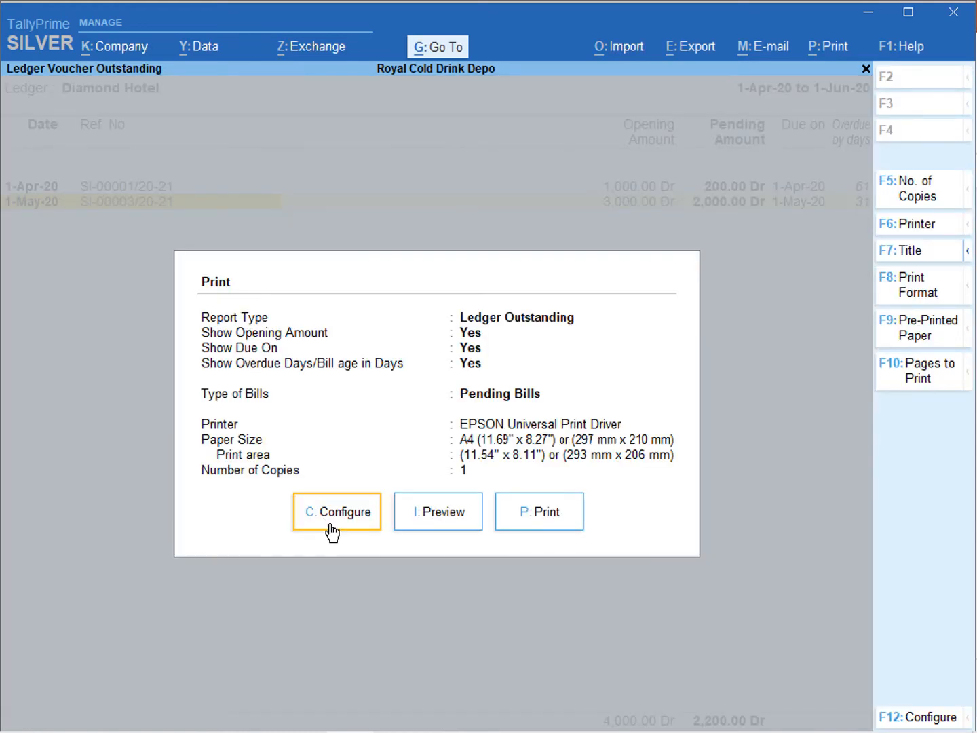
# Set the print report type to Reminder Letter with ageing slabs 0 to 30, 30 to 60 and 60 to 0 days
pyautogui.click(332, 517)
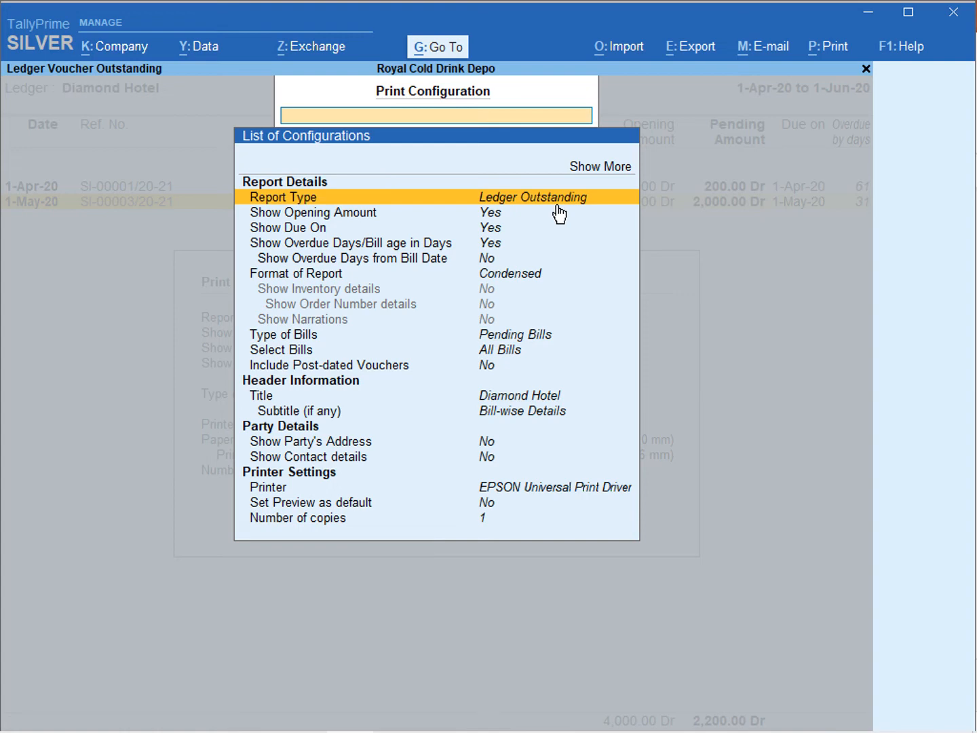
pyautogui.press('Return')
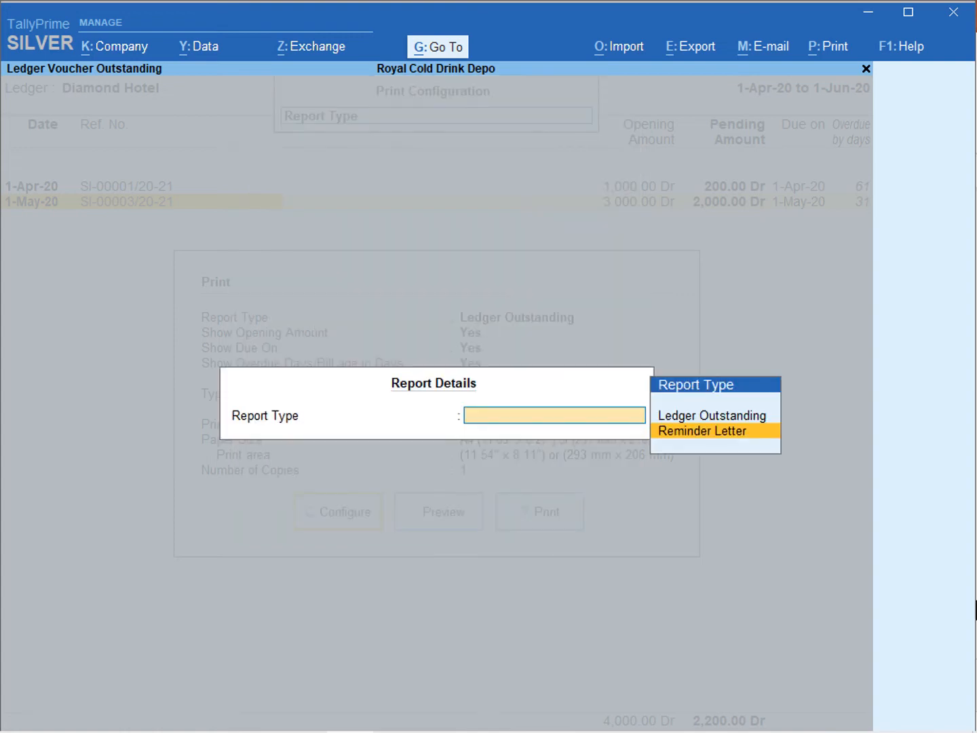
pyautogui.press('Return')
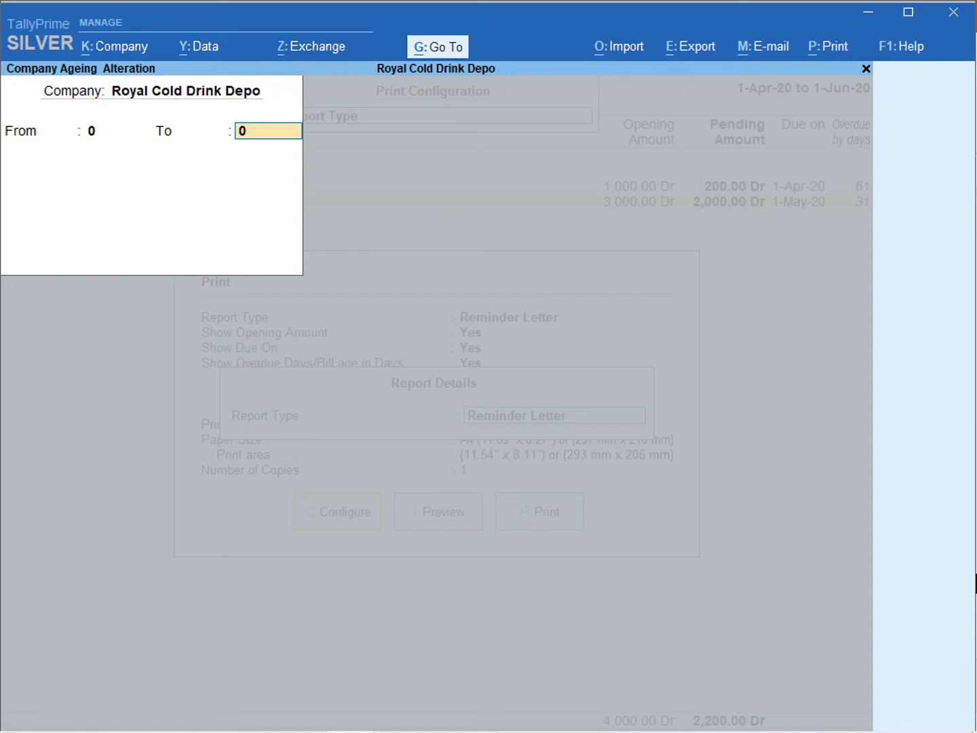
pyautogui.write('30')
pyautogui.press('Return')
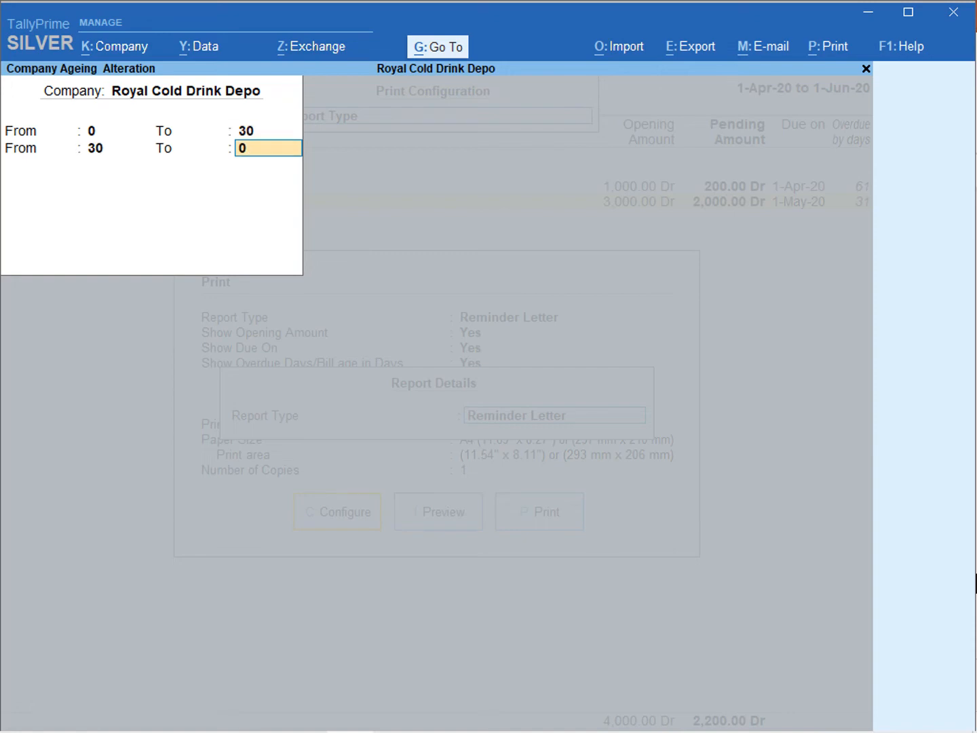
pyautogui.write('60')
pyautogui.press('Return')
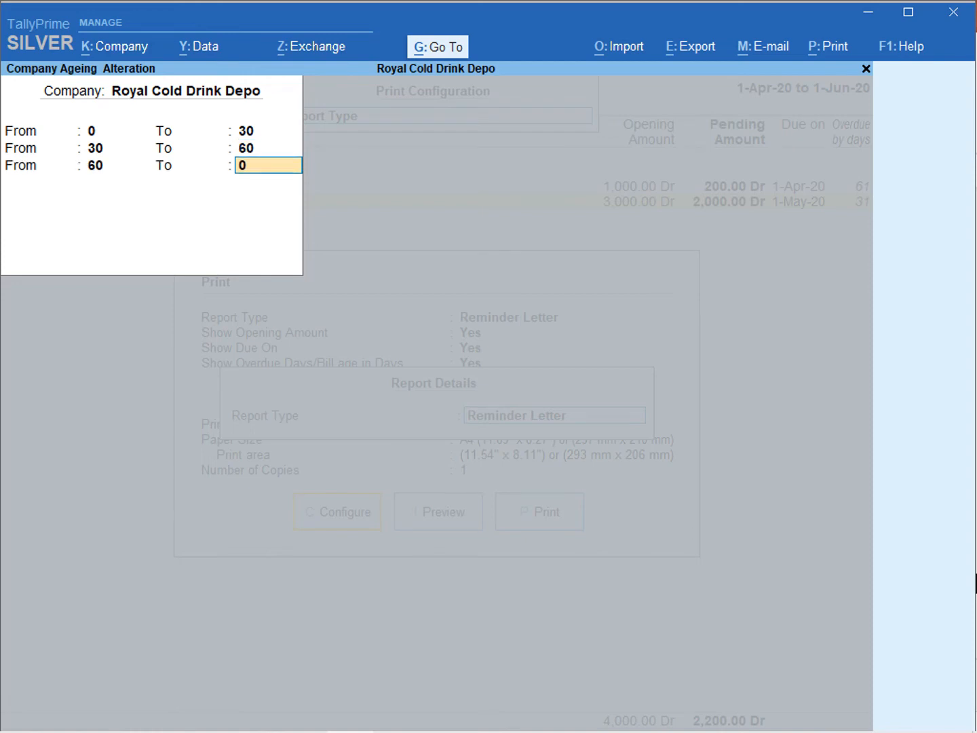
pyautogui.press('Return')
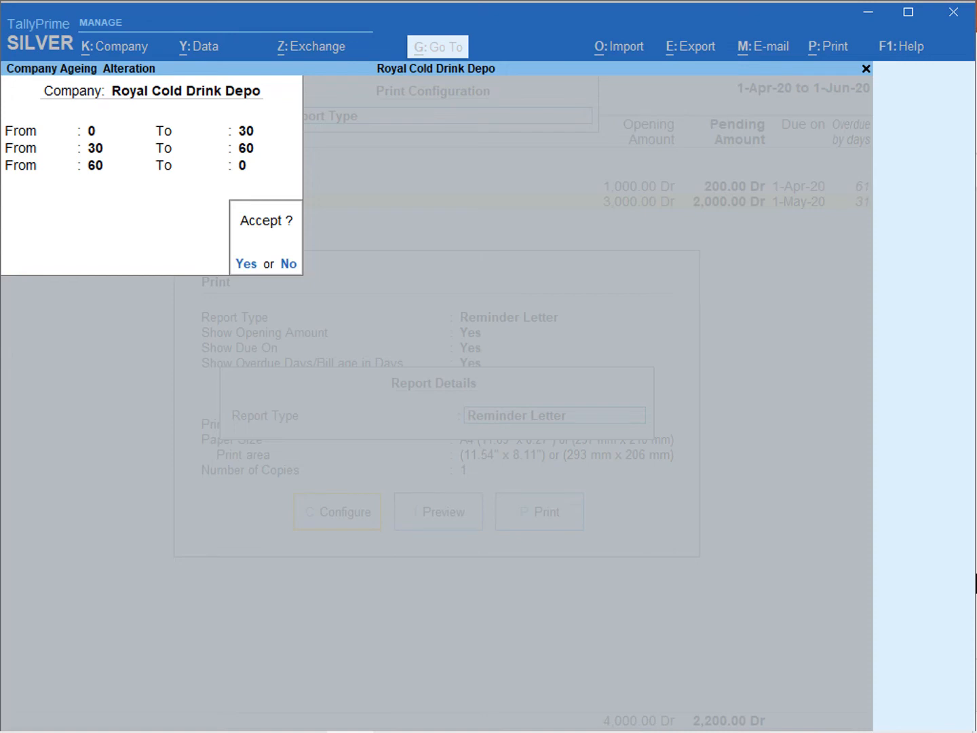
pyautogui.press('Return')
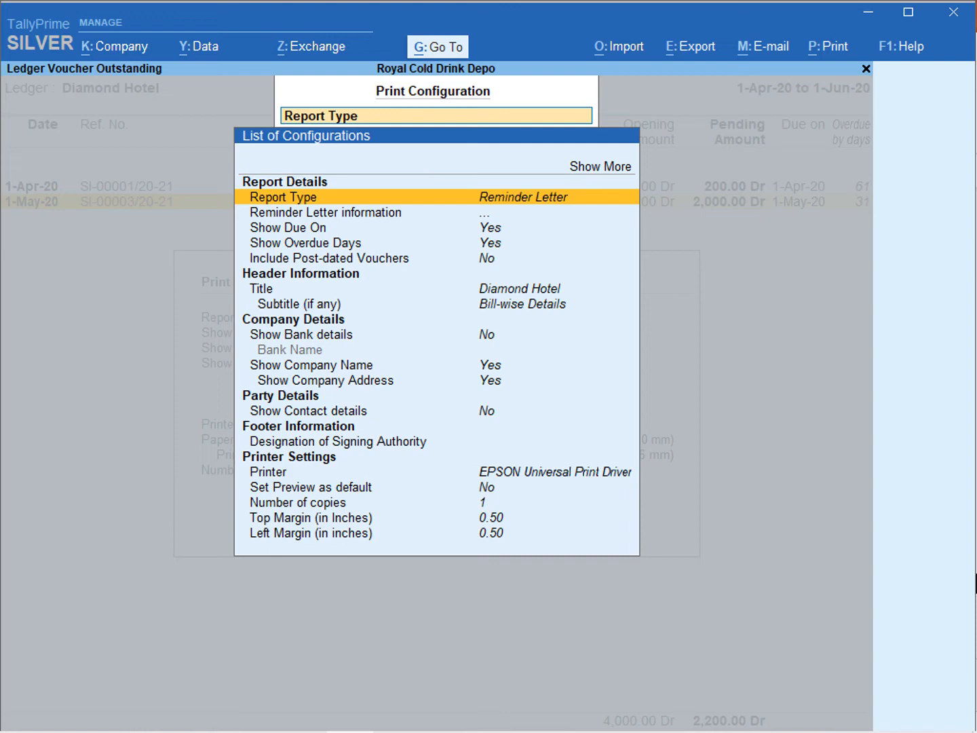
# Review the reminder letter's paragraph text, preview Diamond Hotel's letter, and return to the bill-wise outstandings without printing
pyautogui.press('Down')
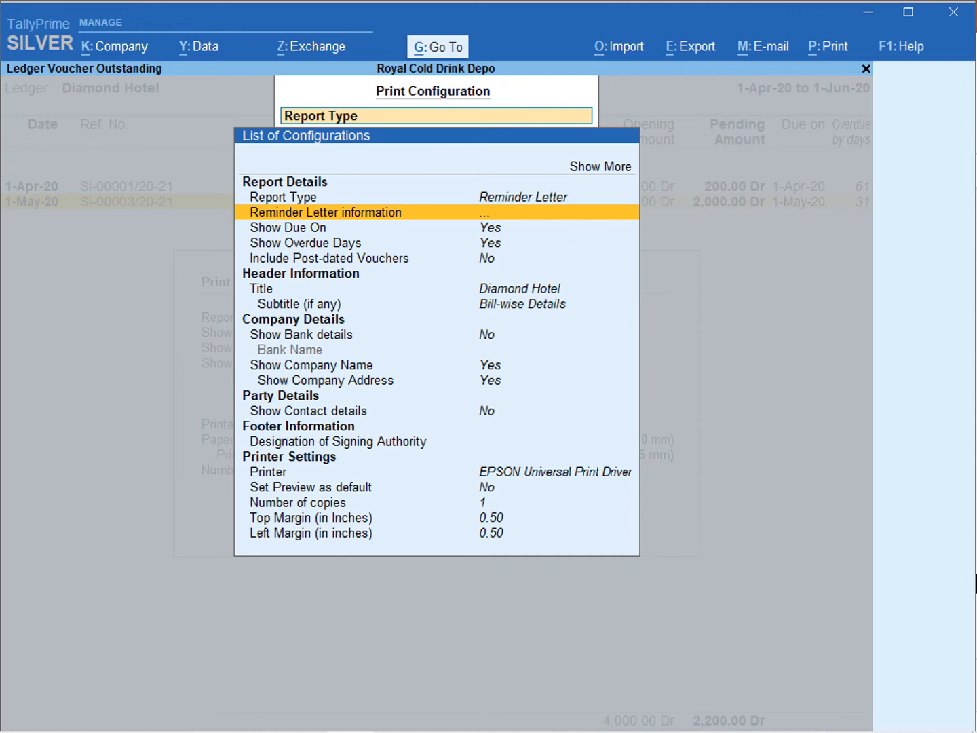
pyautogui.press('Return')
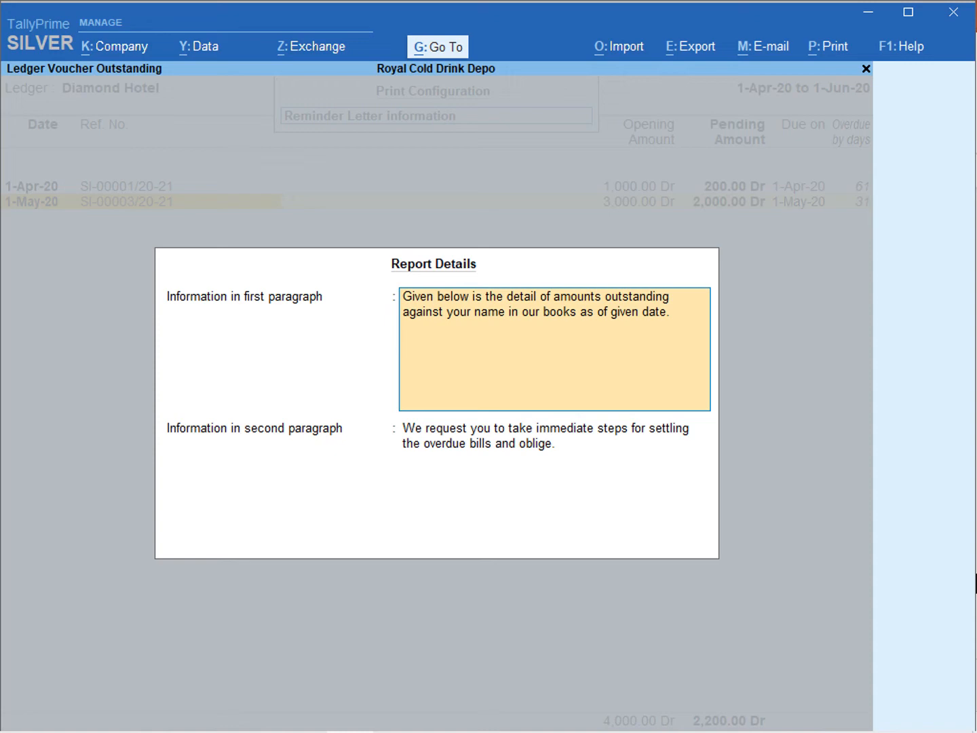
pyautogui.hotkey('ctrl', 'a')
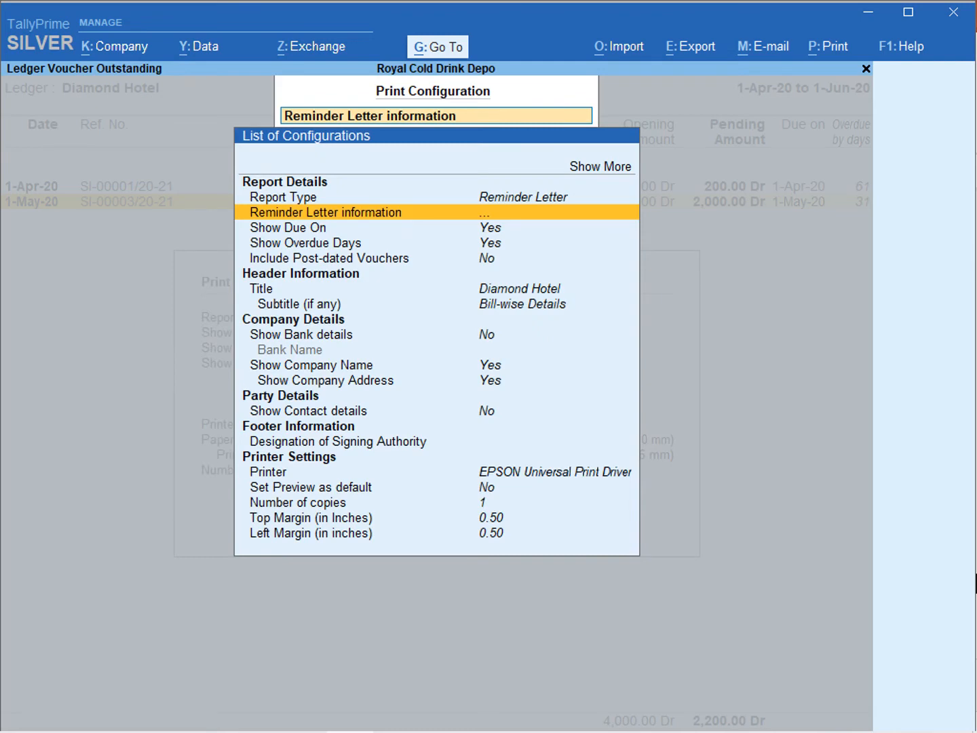
pyautogui.press('Escape')
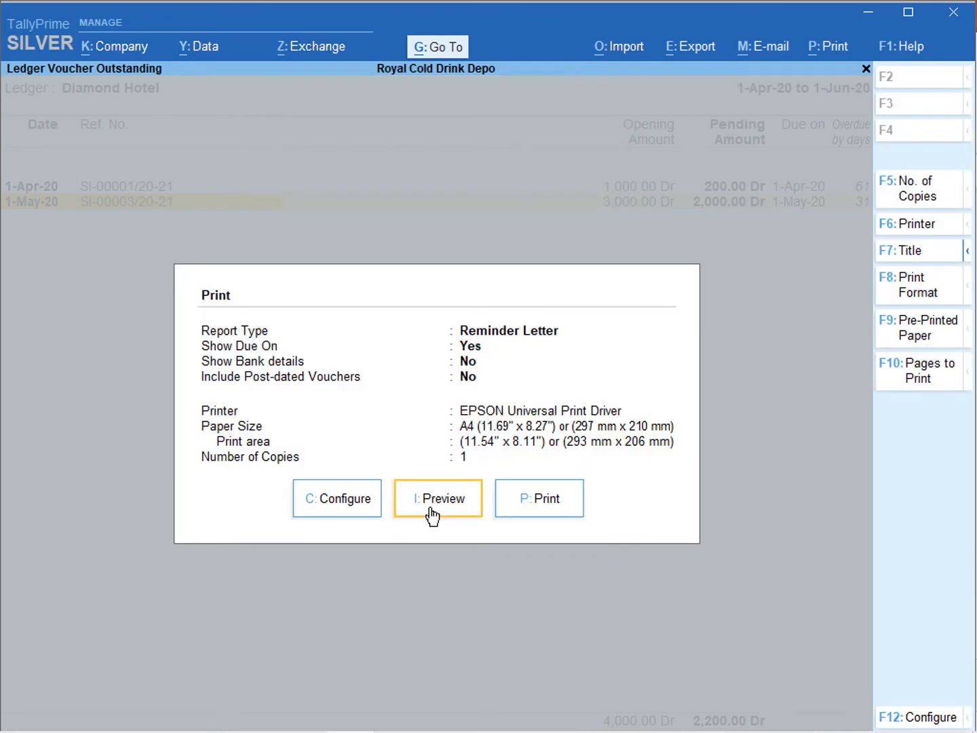
pyautogui.click(432, 515)
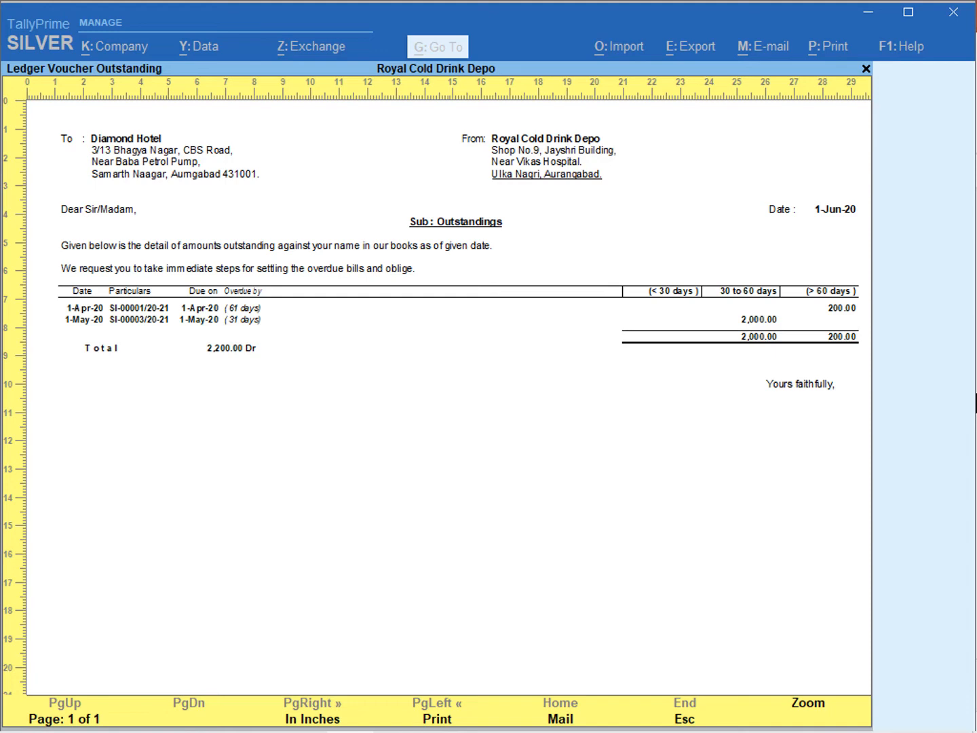
pyautogui.press('Escape')
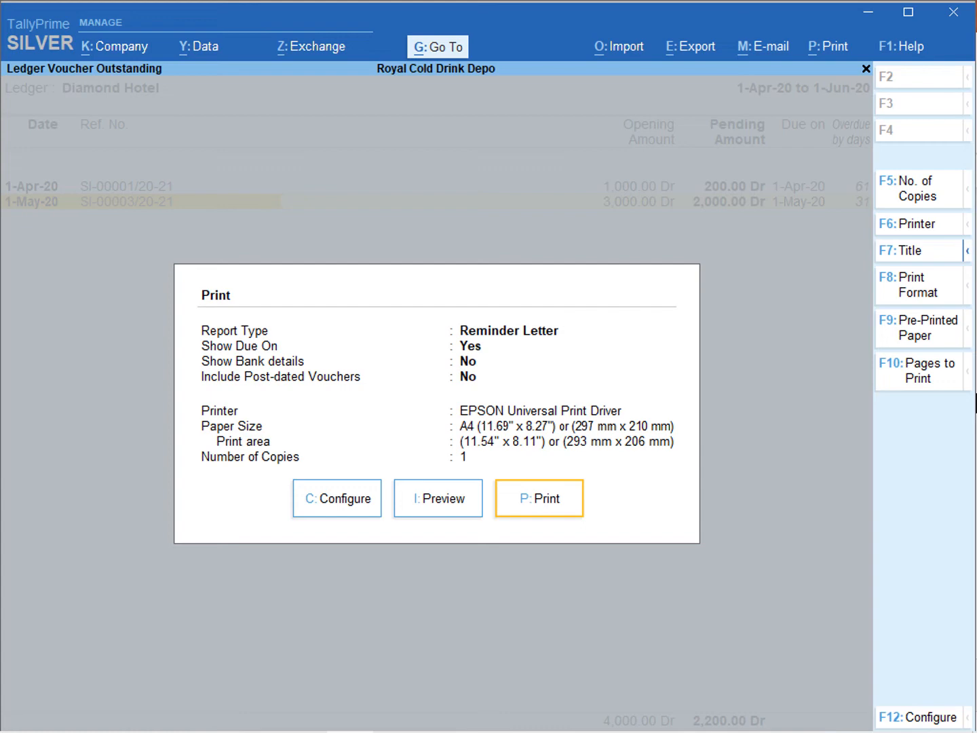
pyautogui.press('Escape')
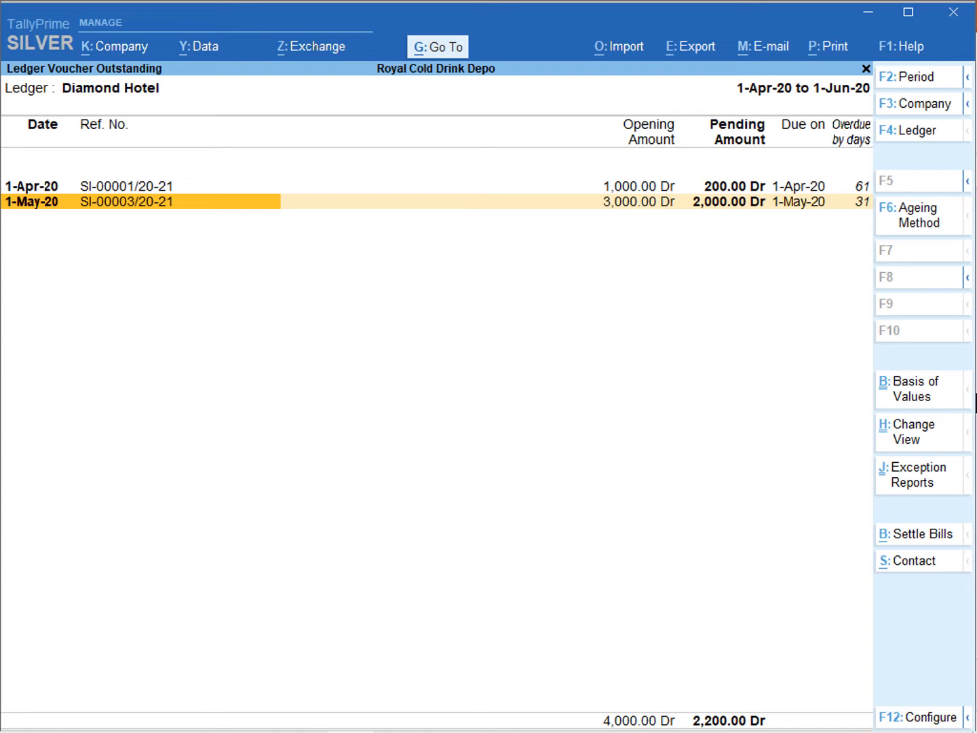
# Display the Bills Receivable outstandings report and examine each hotel bill's due date and overdue days
pyautogui.press('Escape')
pyautogui.press('Escape')
pyautogui.press('Escape')
pyautogui.press('Escape')
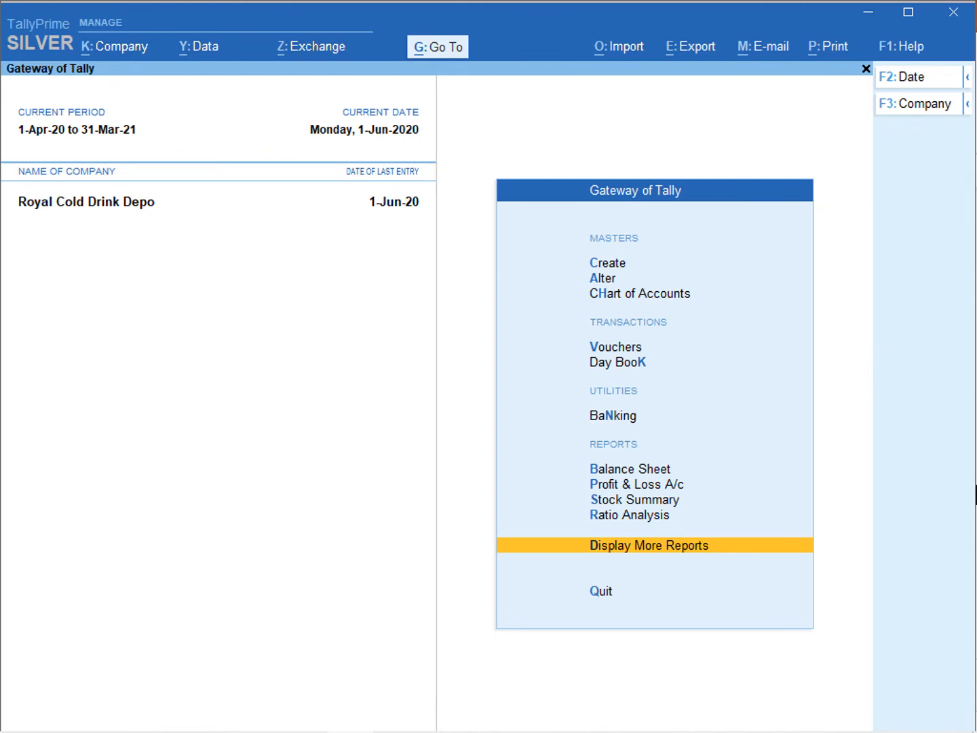
pyautogui.press('Return')
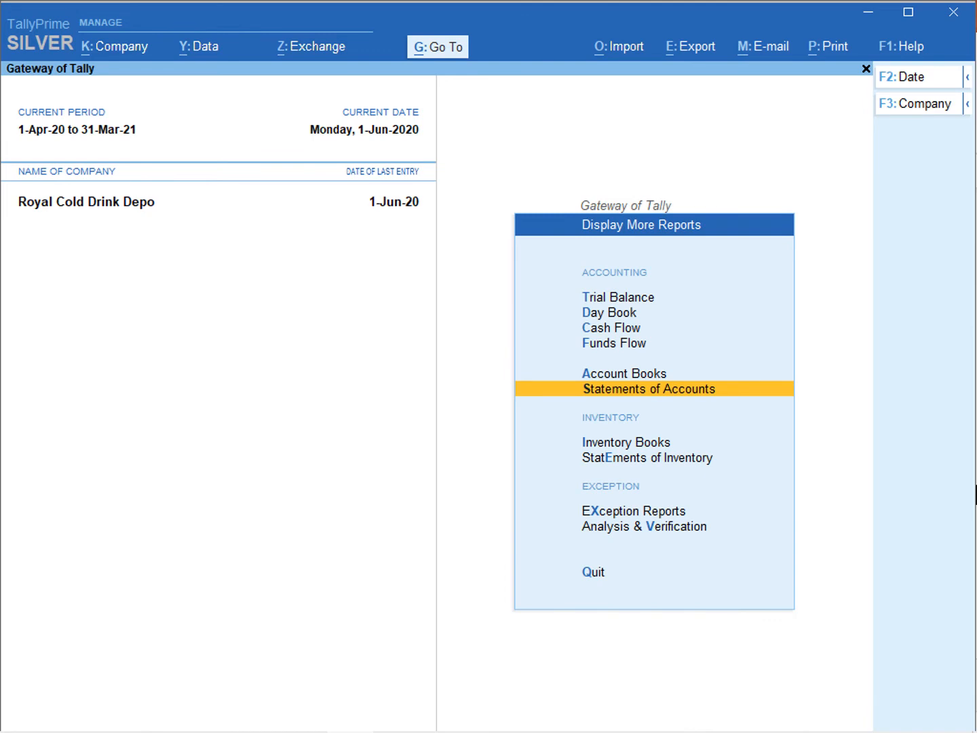
pyautogui.press('Return')
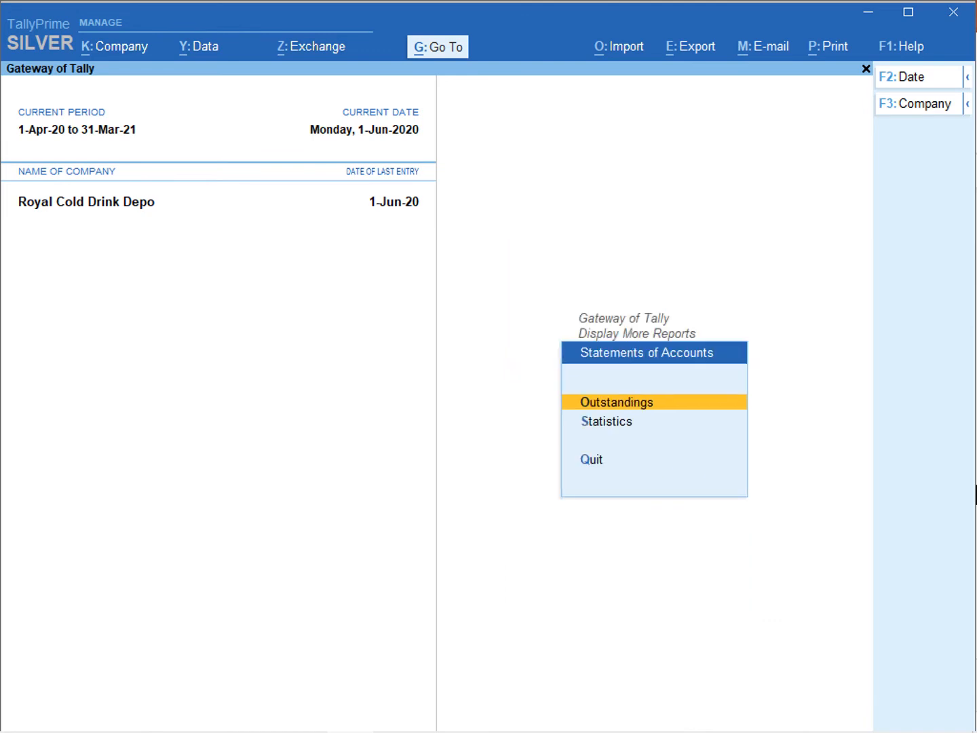
pyautogui.press('Return')
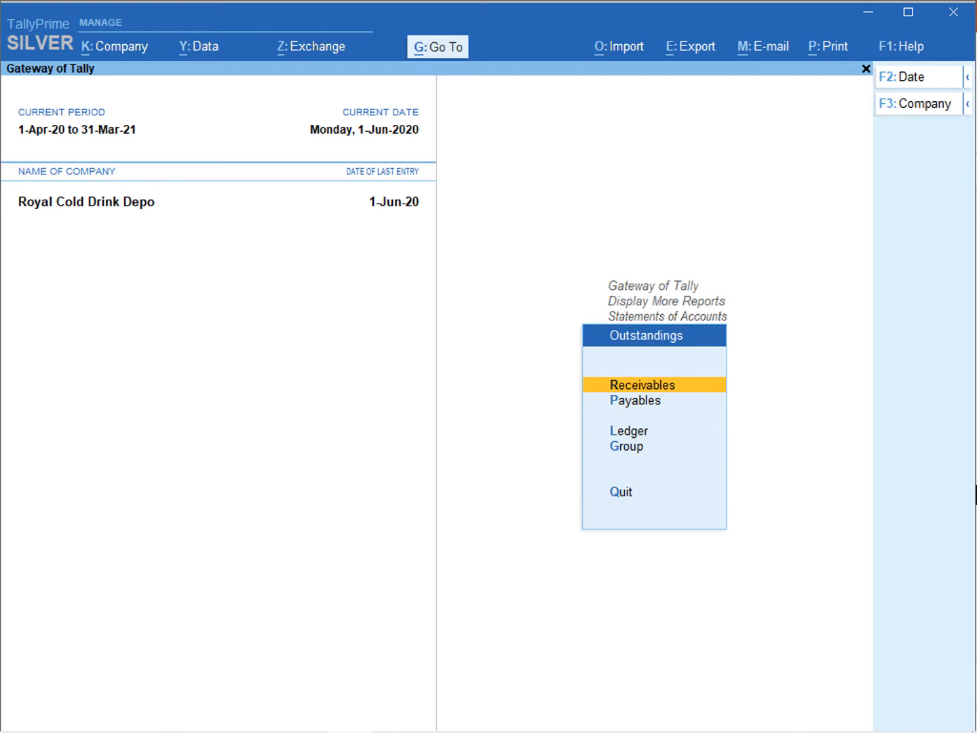
pyautogui.press('Return')
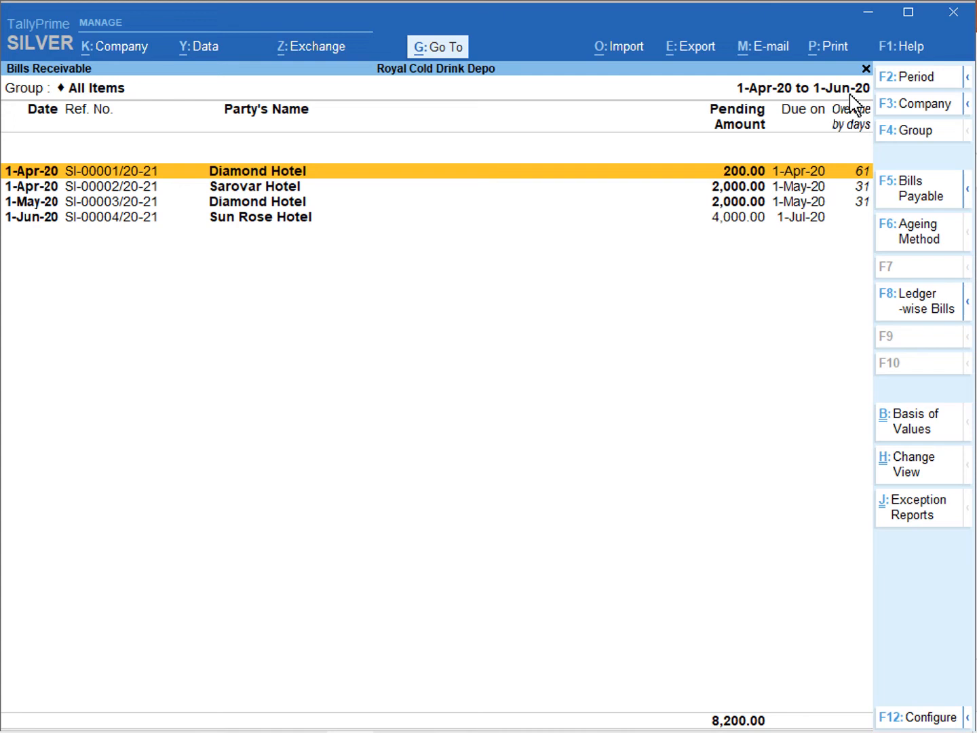
pyautogui.click(863, 185)
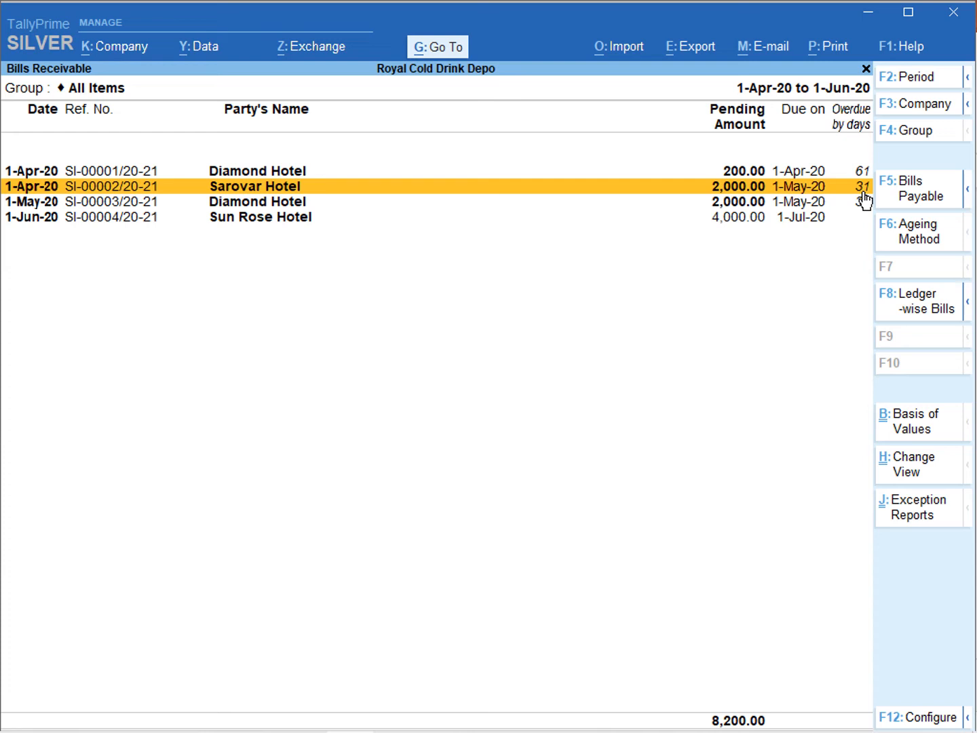
pyautogui.click(52, 207)
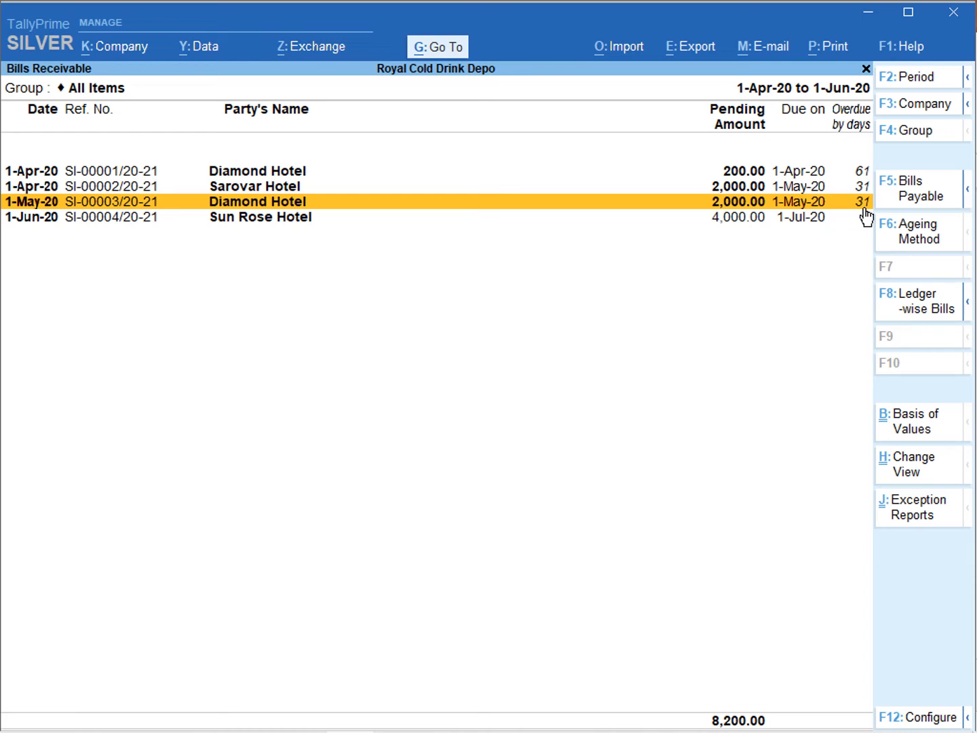
pyautogui.click(810, 222)
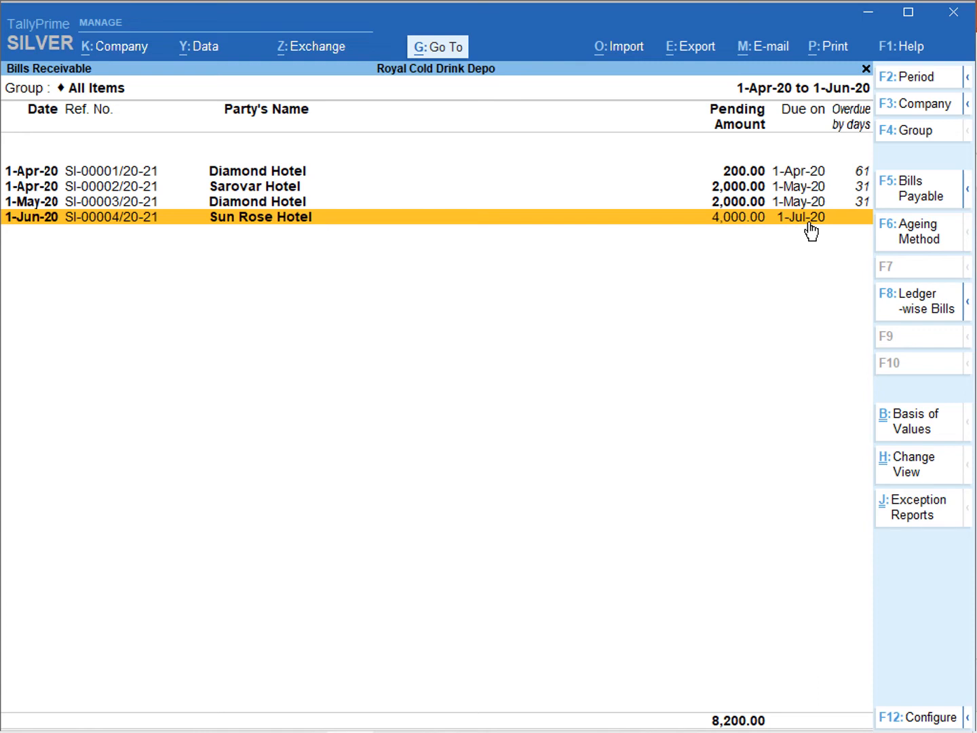
# Set the type of bills in the receivables report to Overdue Bills
pyautogui.click(891, 434)
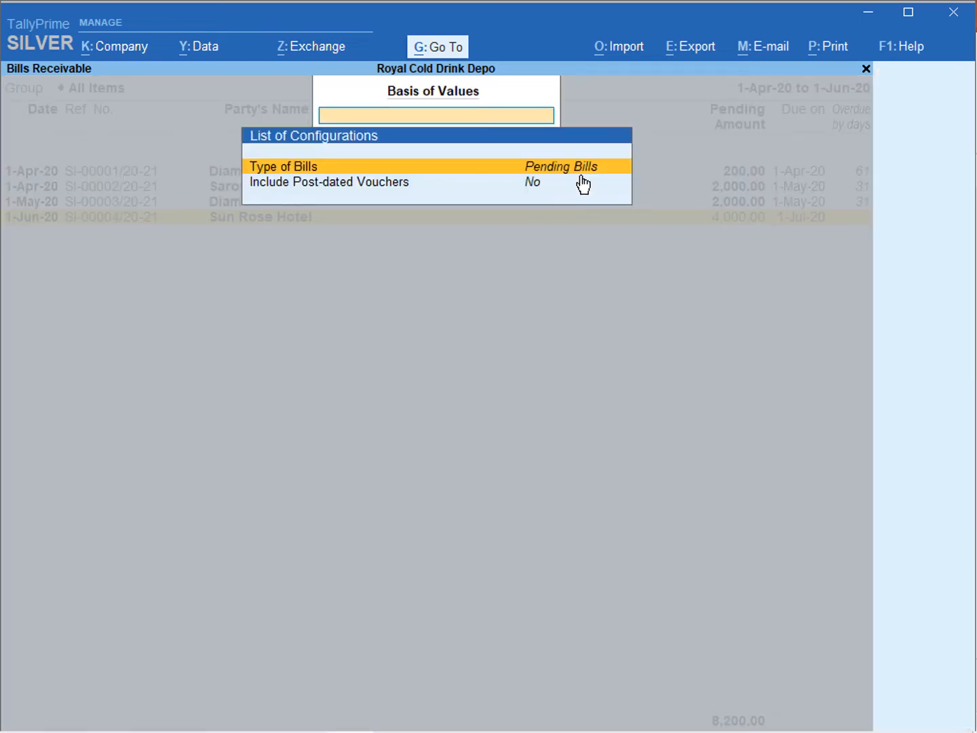
pyautogui.click(582, 175)
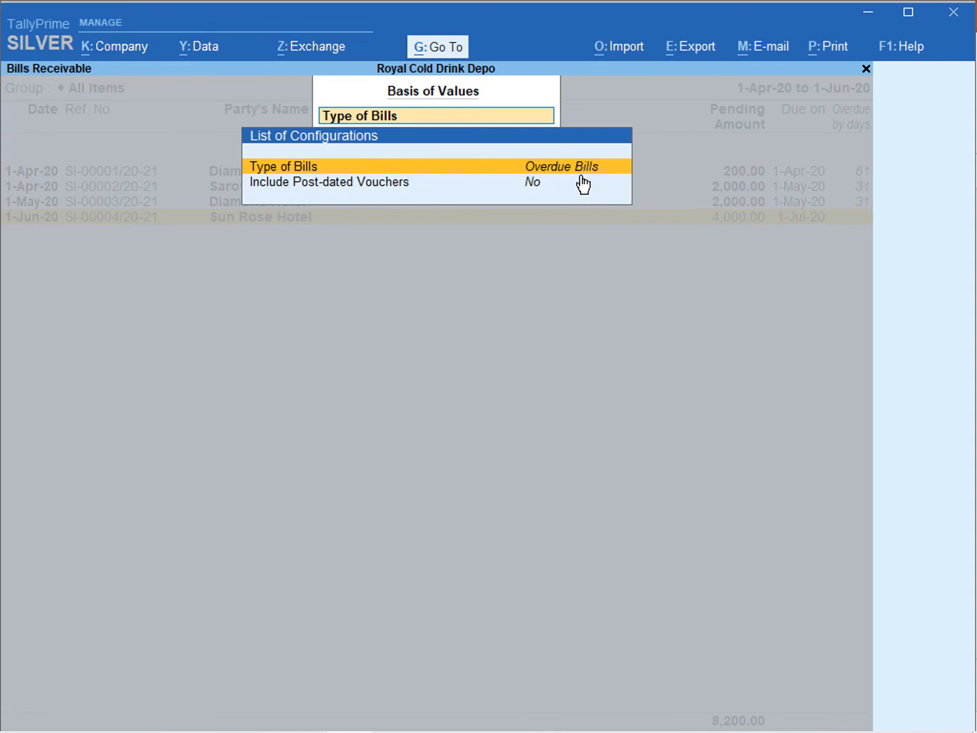
pyautogui.press('Escape')
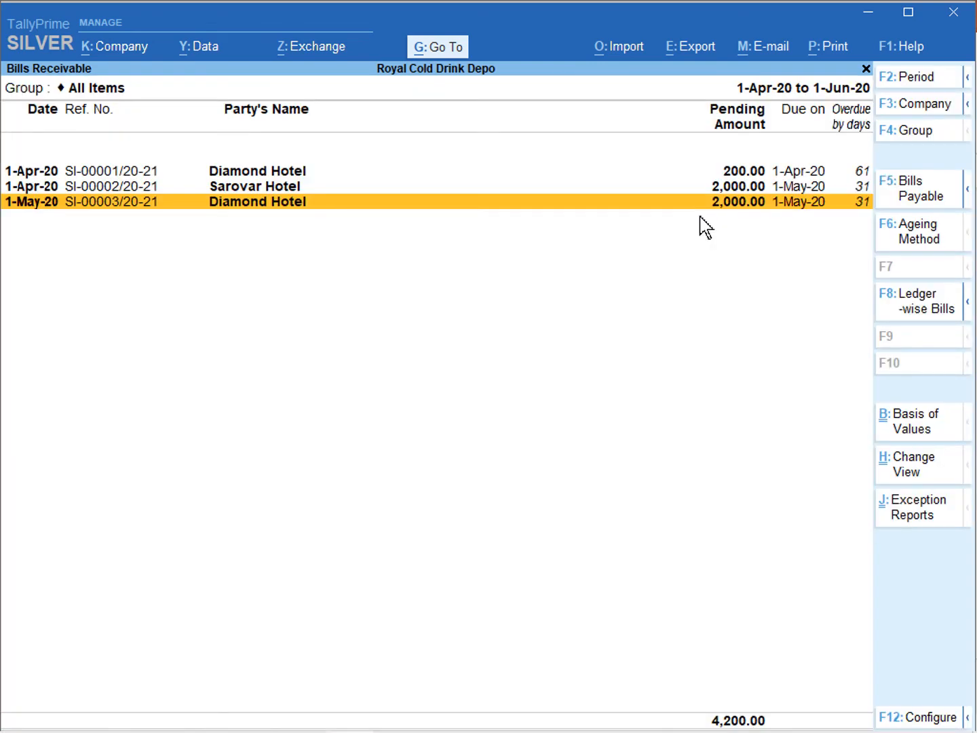
# Configure the receivables report to show the age of bill in days, and set the type of bills to Pending Bills
pyautogui.click(905, 721)
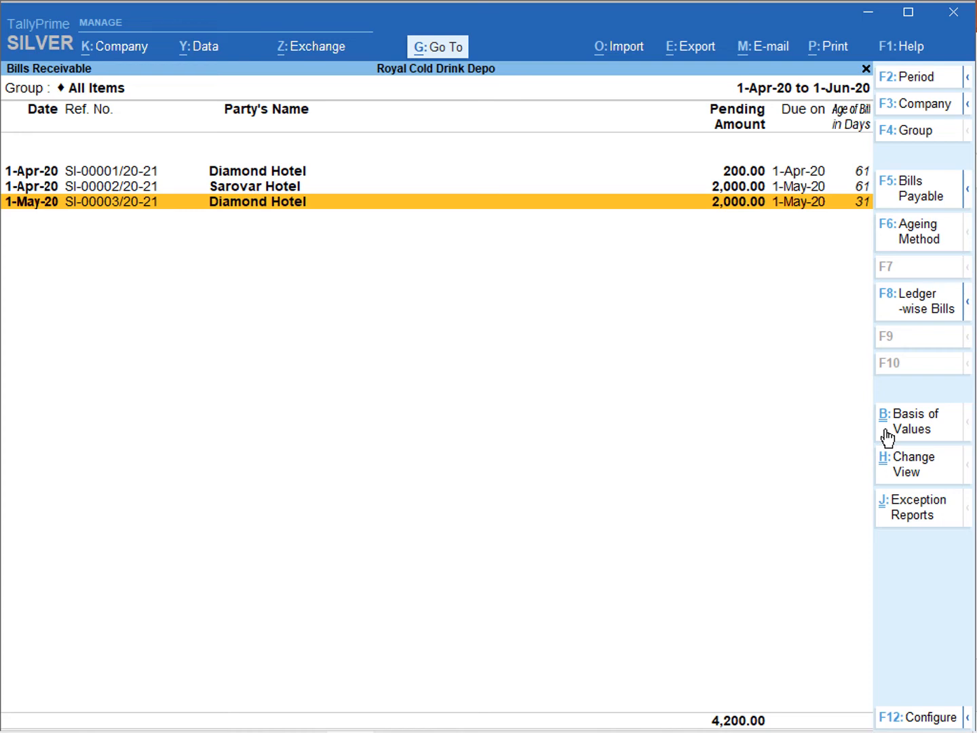
pyautogui.click(887, 435)
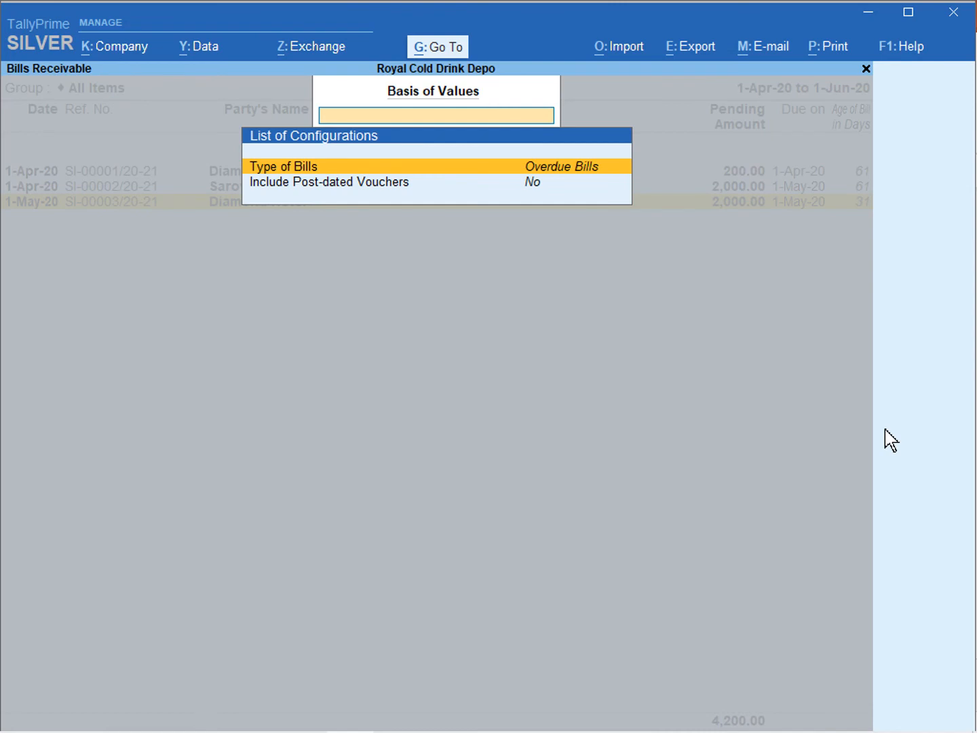
pyautogui.press('Return')
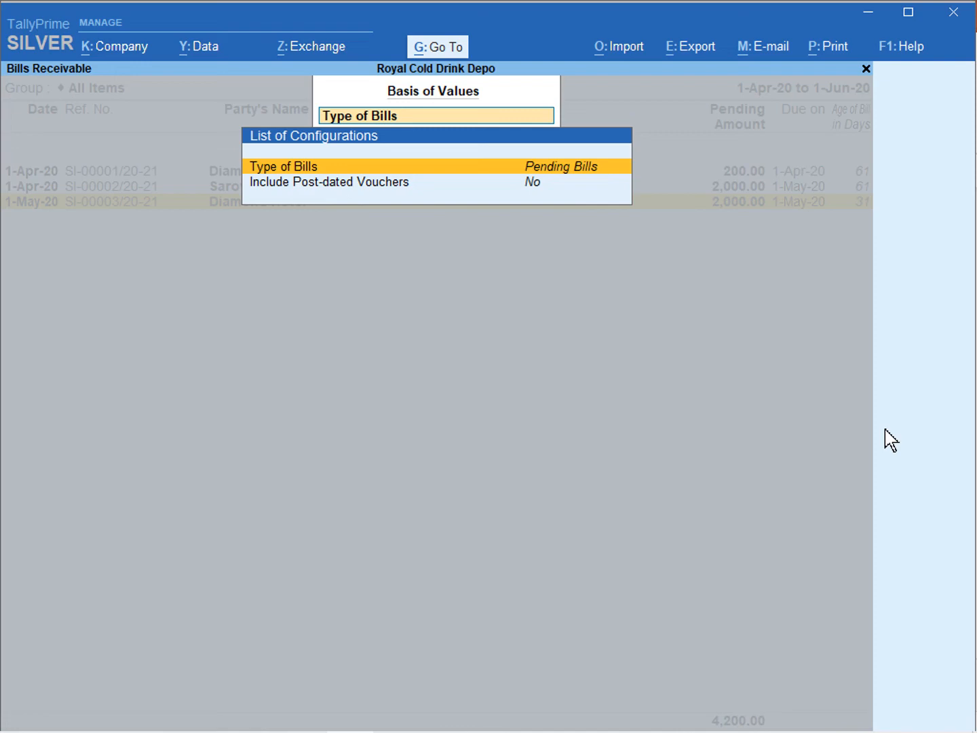
pyautogui.press('Escape')
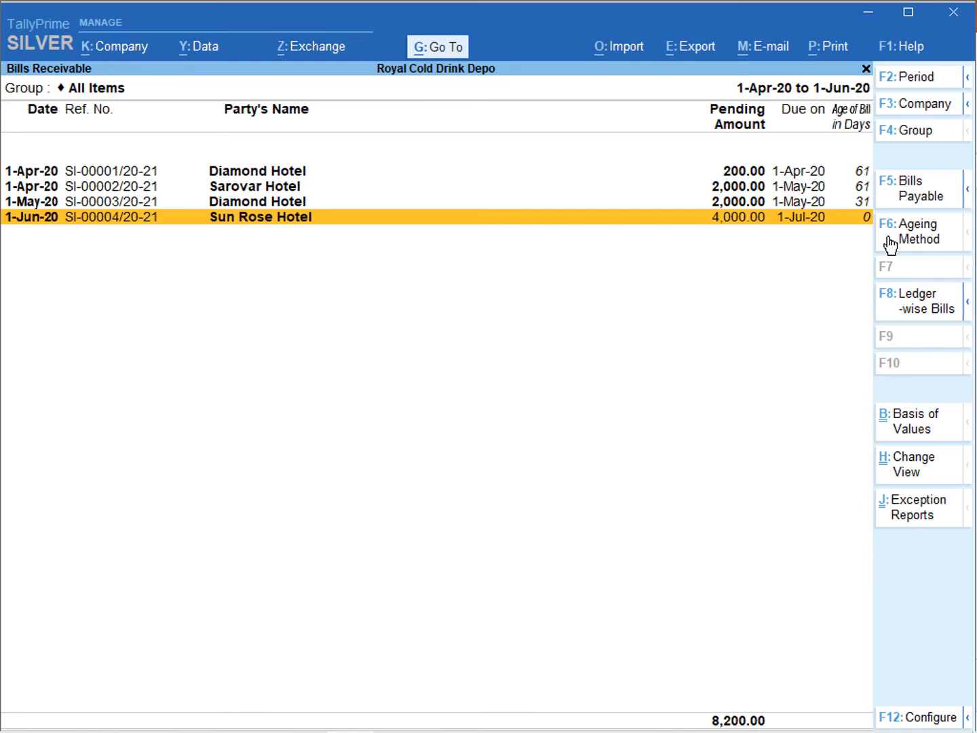
# Apply ageing by bill date with slabs 0 to 30, 30 to 60 and 60 to 0 days, and examine the aged bills
pyautogui.click(890, 242)
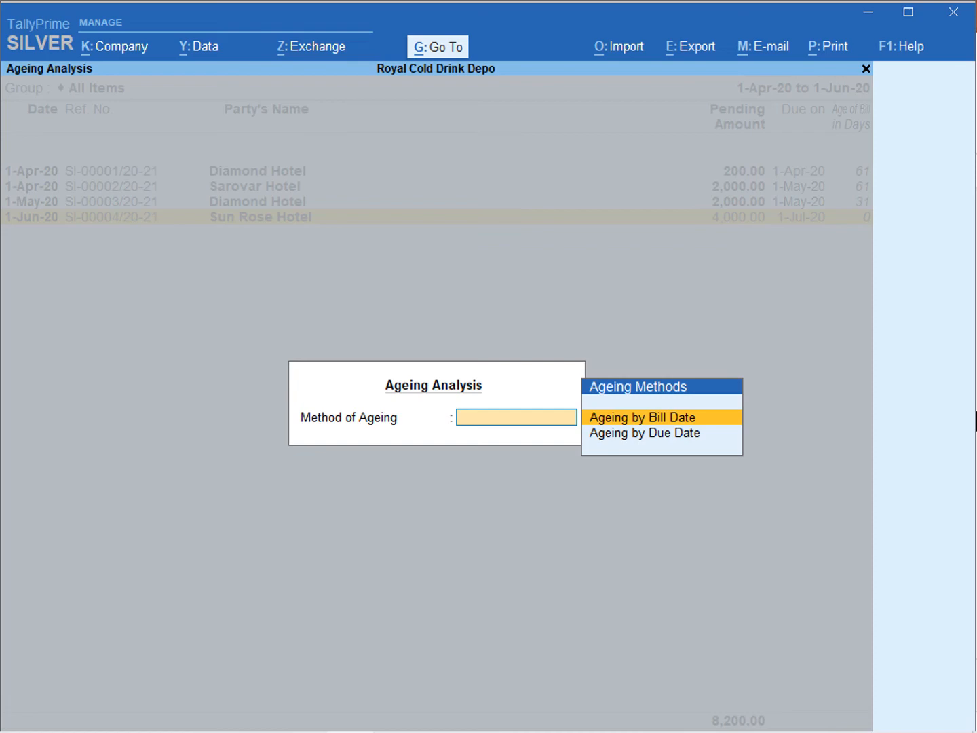
pyautogui.press('Return')
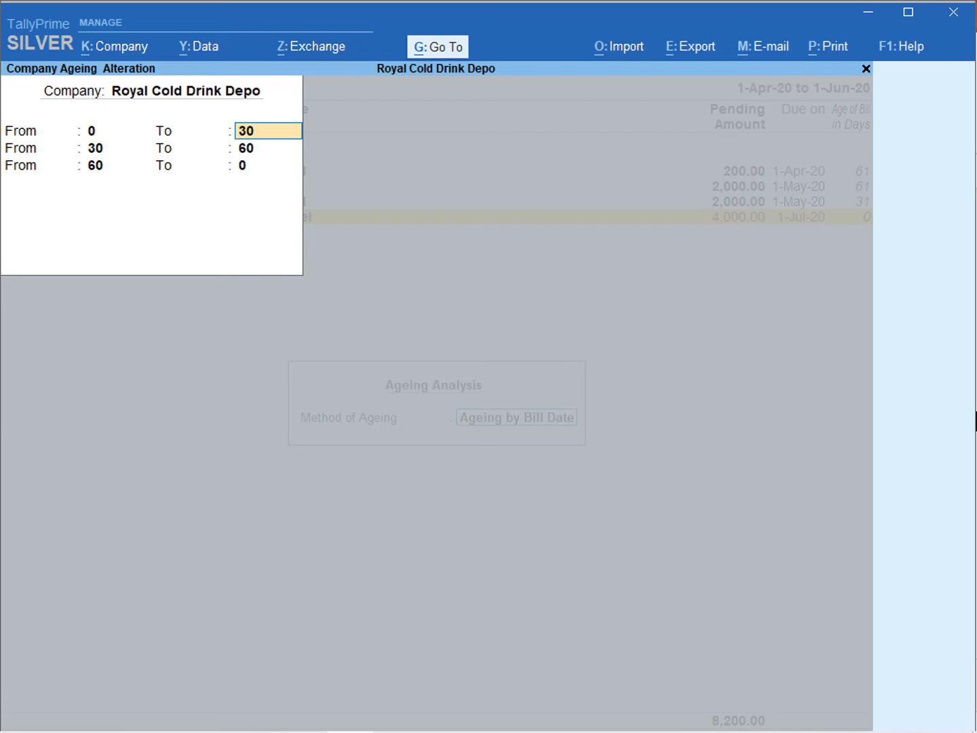
pyautogui.hotkey('ctrl', 'a')
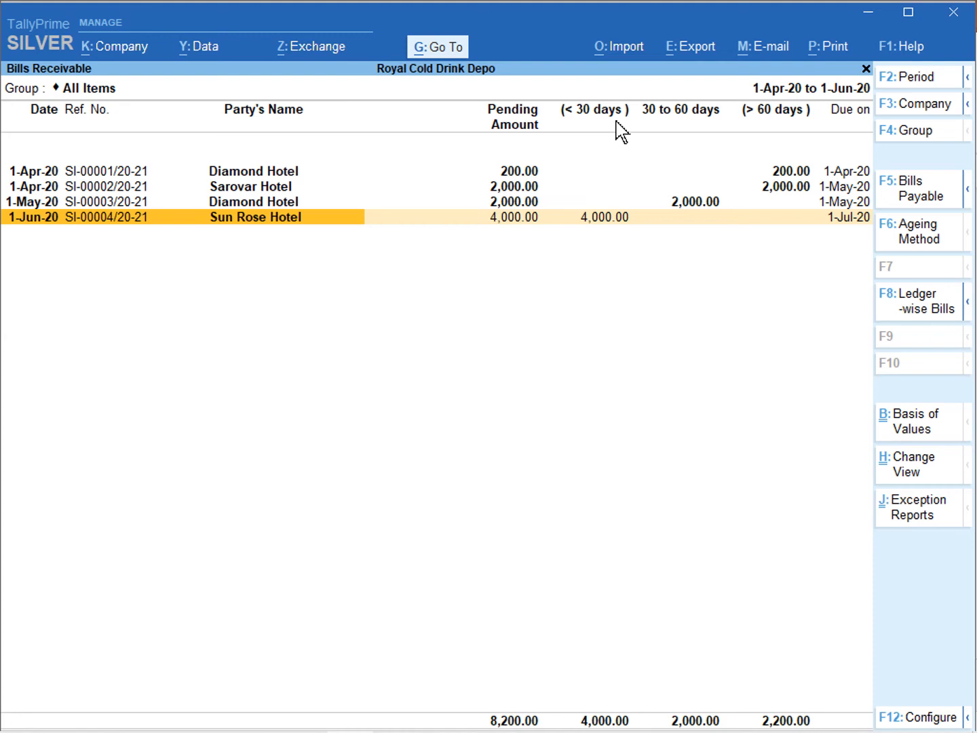
pyautogui.click(44, 204)
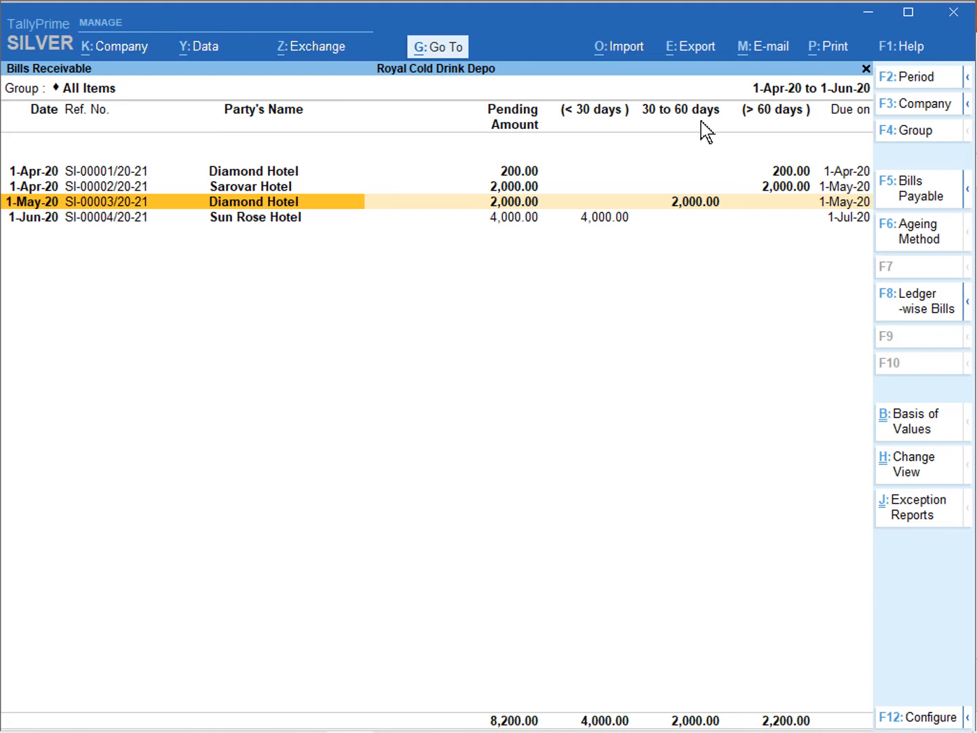
pyautogui.click(36, 193)
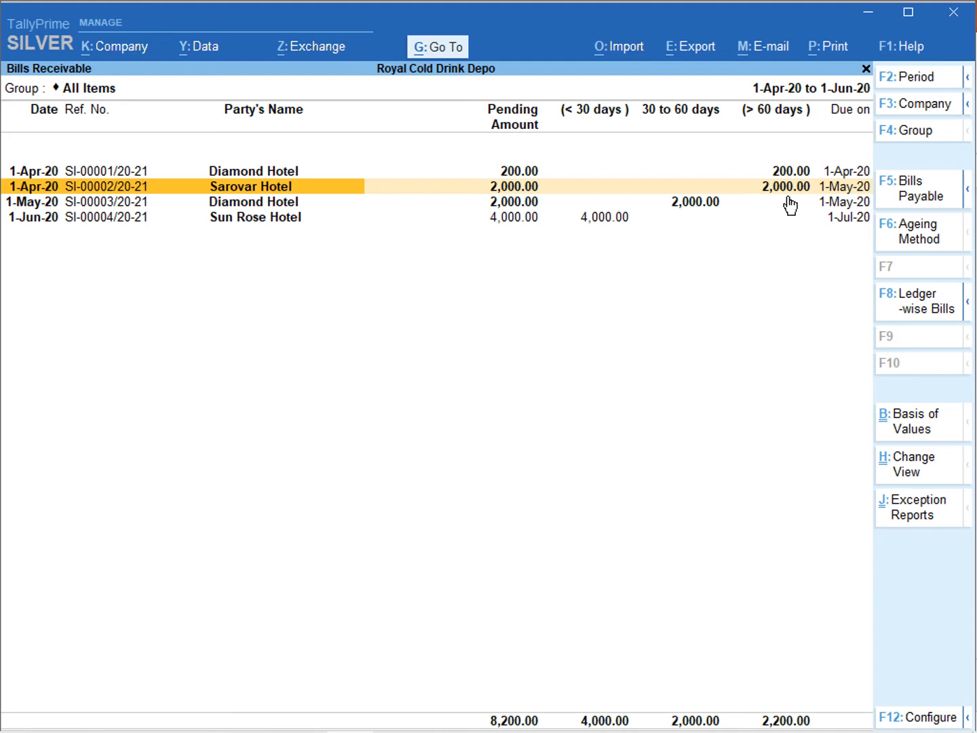
pyautogui.press('Up')
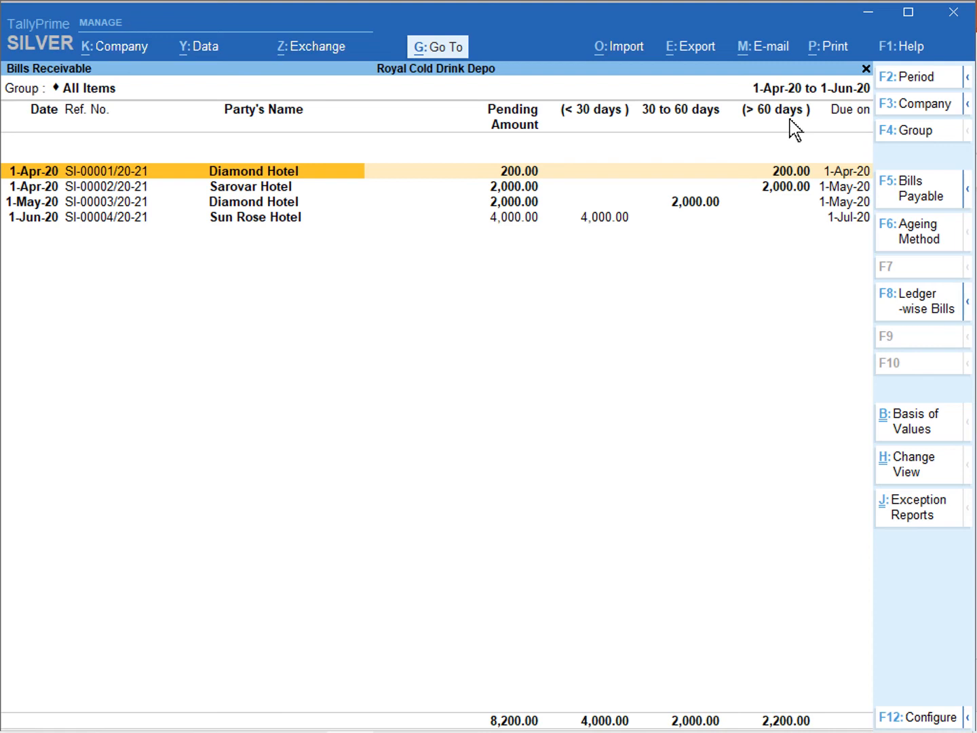
# Create a receipt voucher to the Cash account with Contessa Hotel credited for 4,000
pyautogui.click(435, 63)
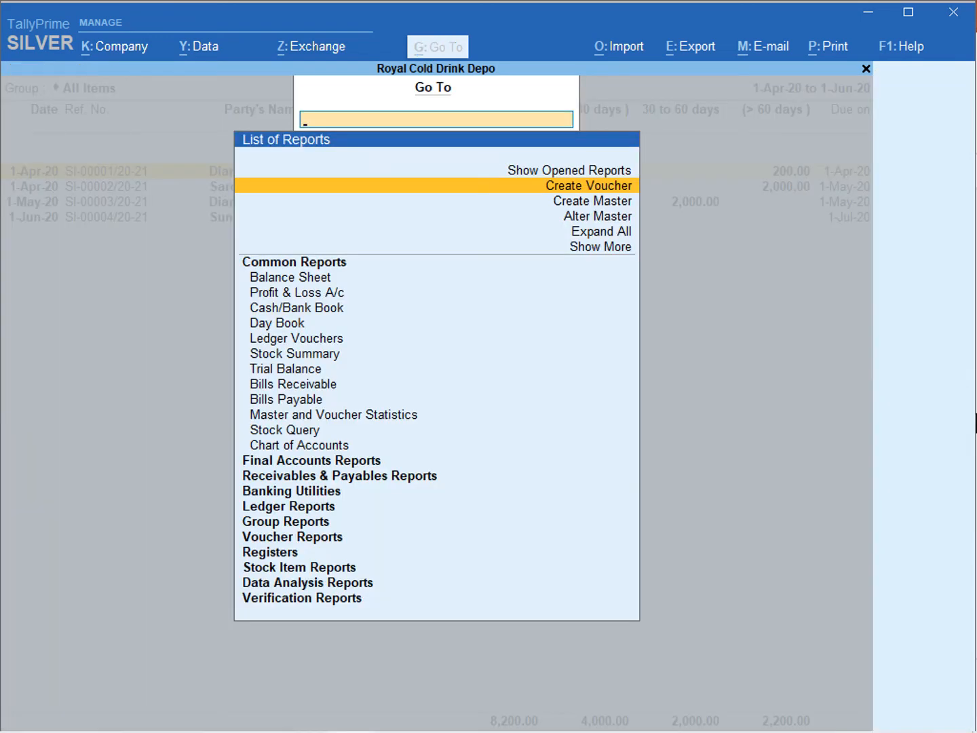
pyautogui.press('Return')
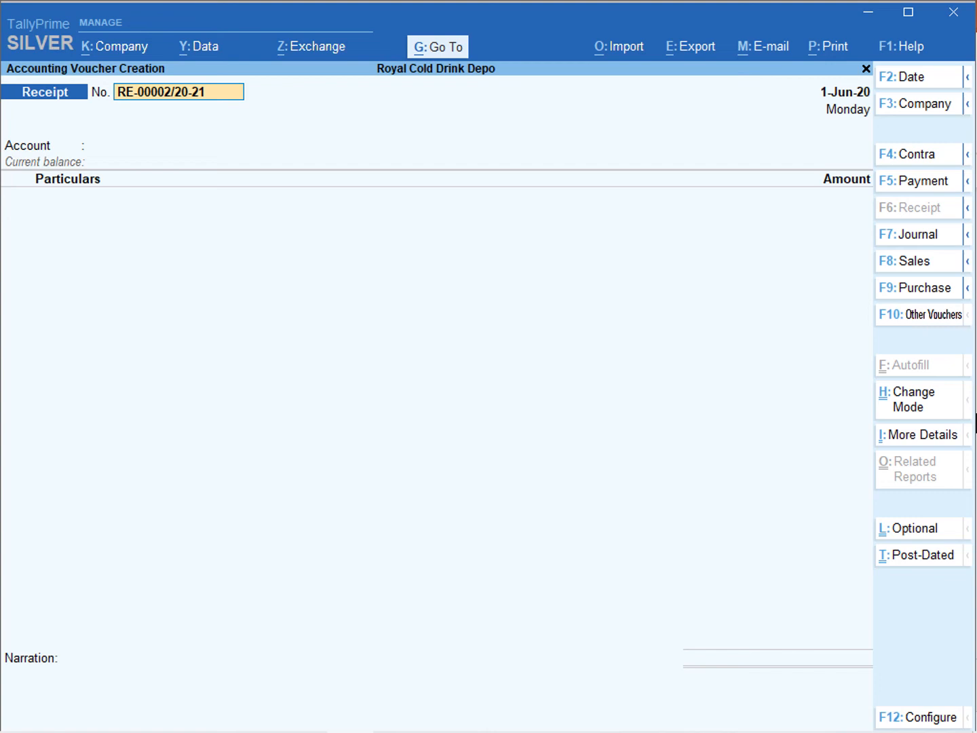
pyautogui.press('Return')
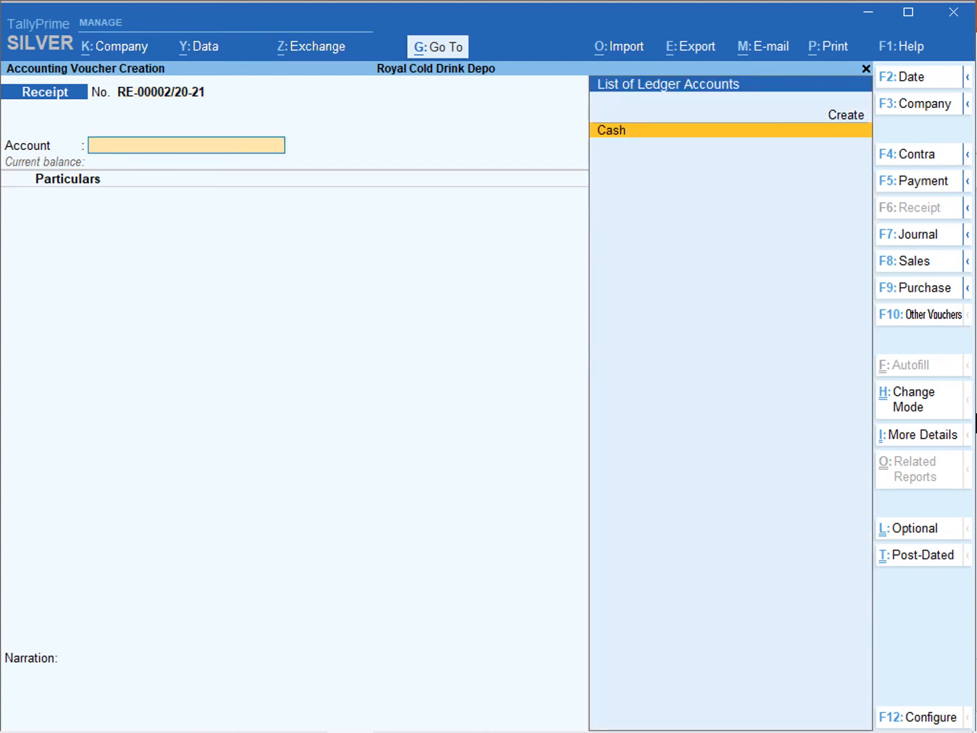
pyautogui.press('Return')
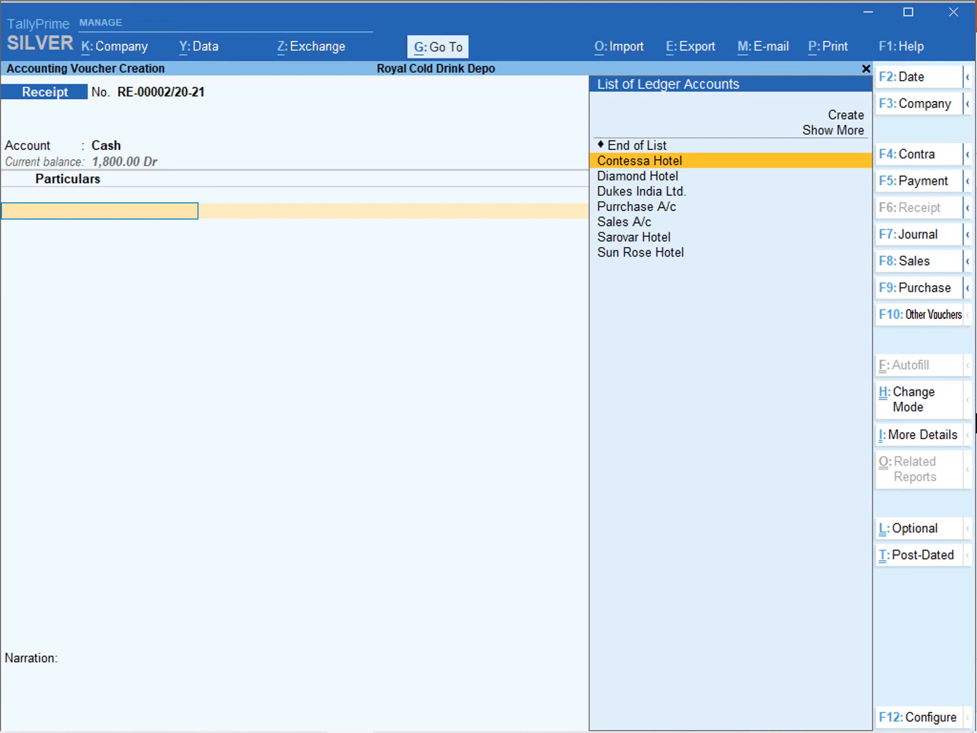
pyautogui.press('Return')
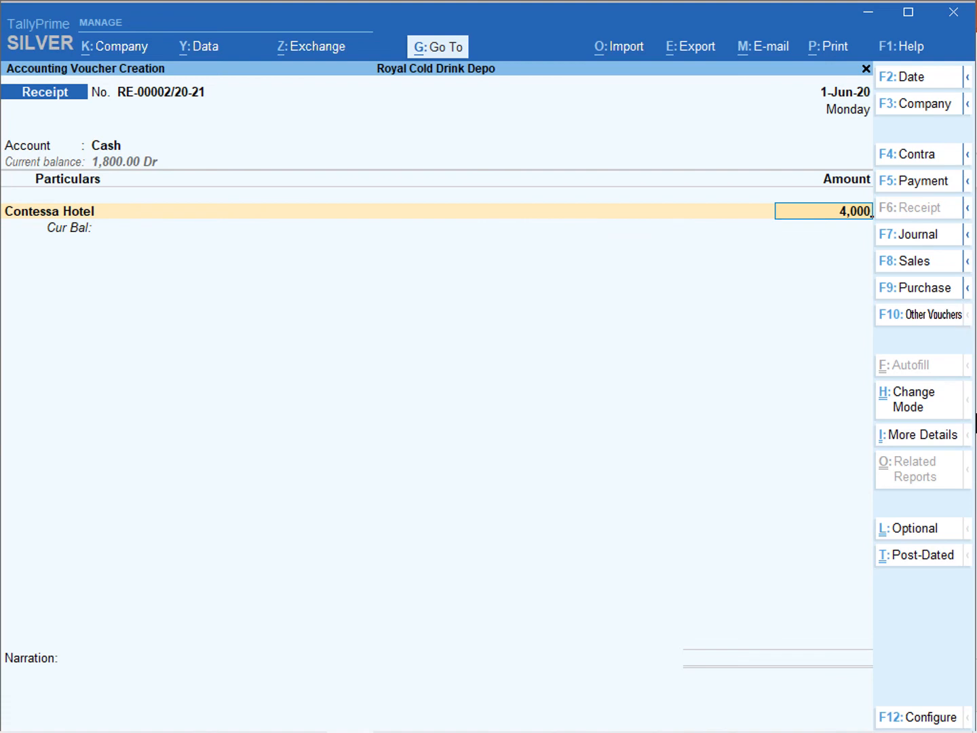
pyautogui.press('Return')
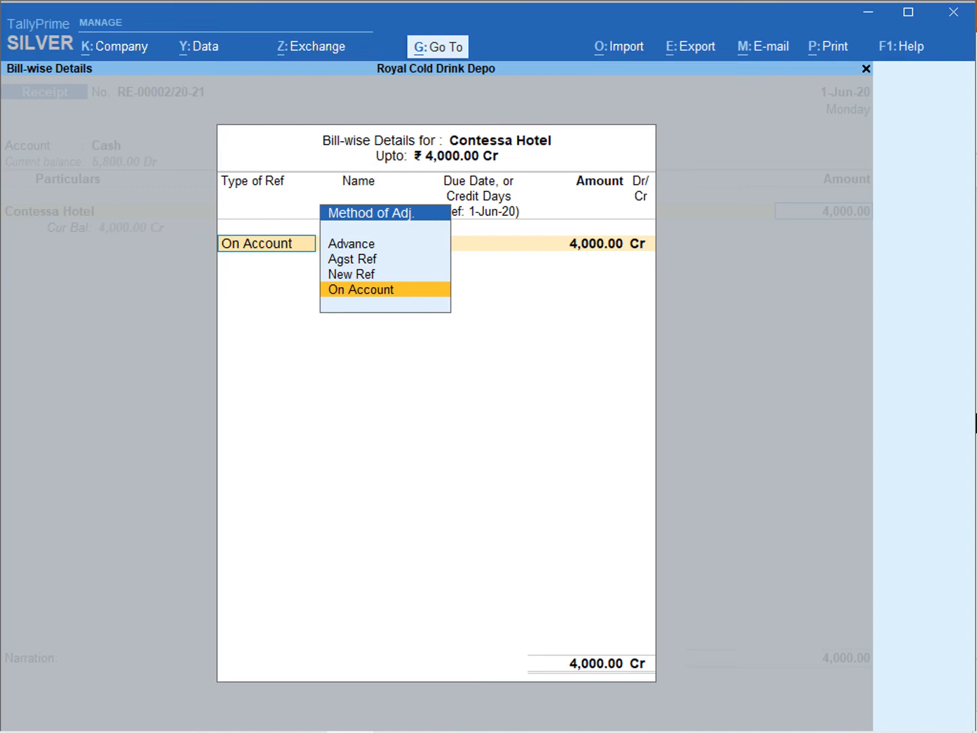
# Allocate Contessa Hotel's 4,000 as an Advance reference with a 2-month period, and save the receipt without narration
pyautogui.press('BackSpace')
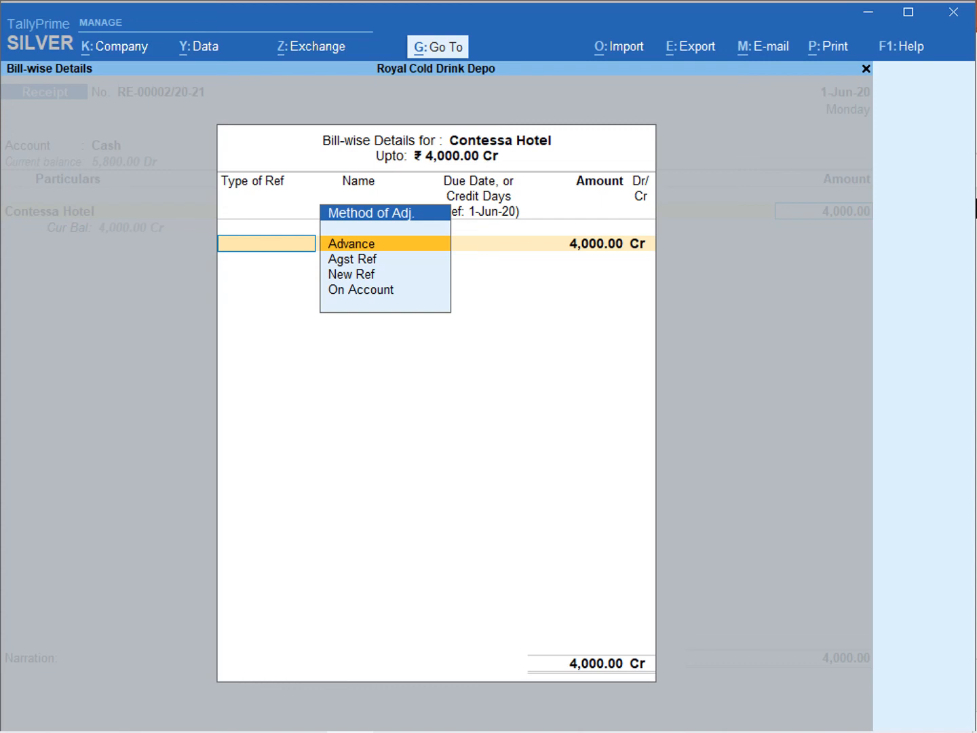
pyautogui.press('Return')
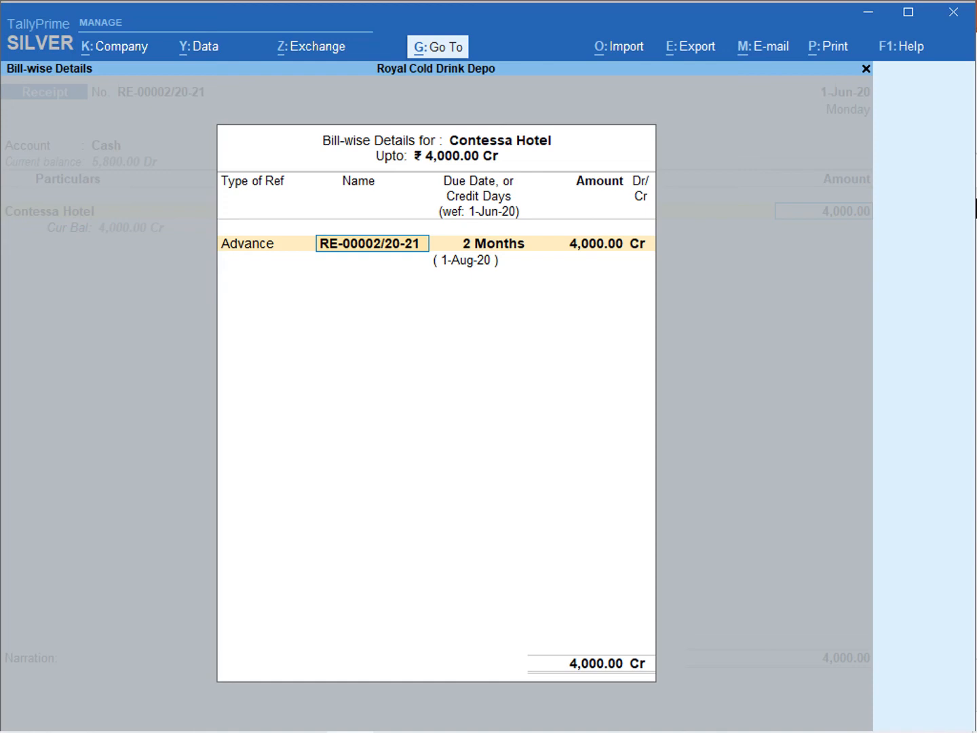
pyautogui.hotkey('ctrl', 'a')
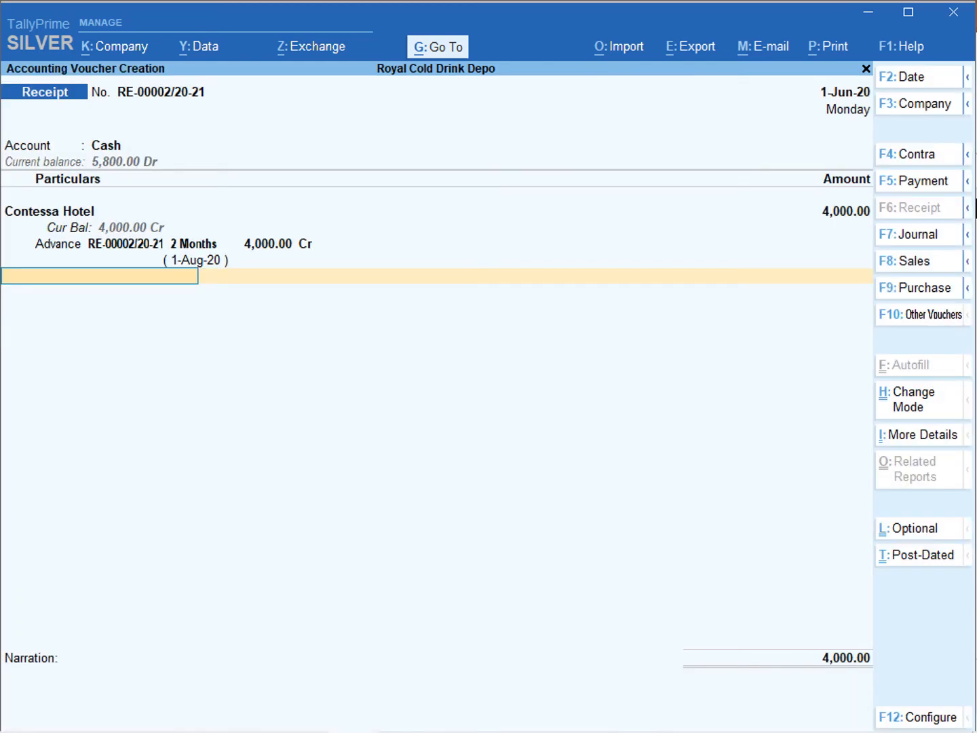
pyautogui.press('Return')
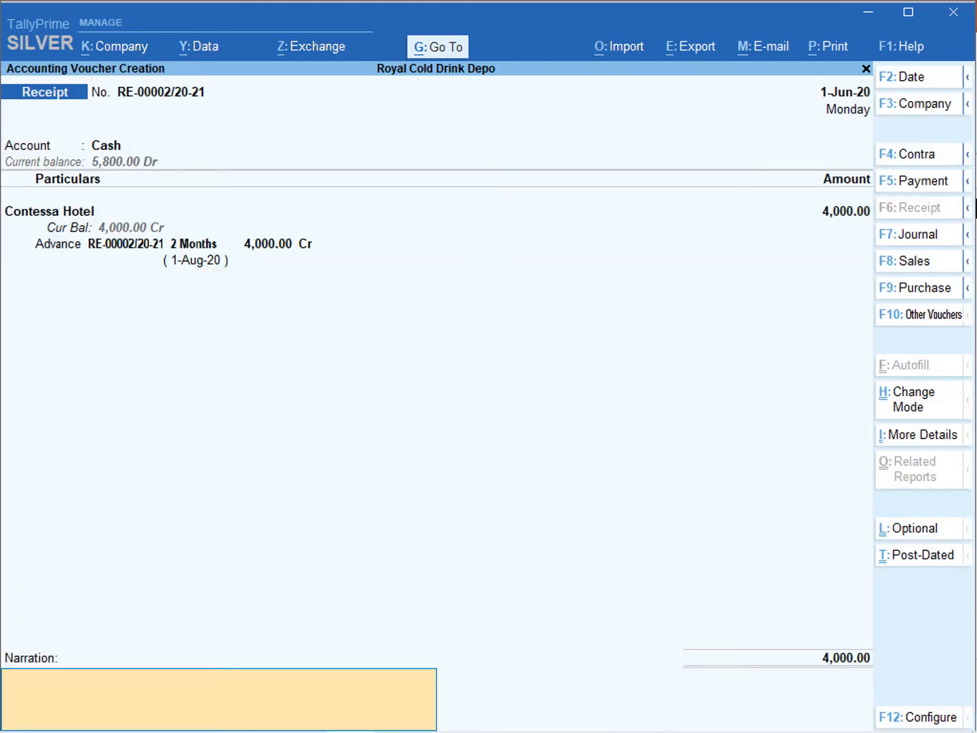
pyautogui.press('Return')
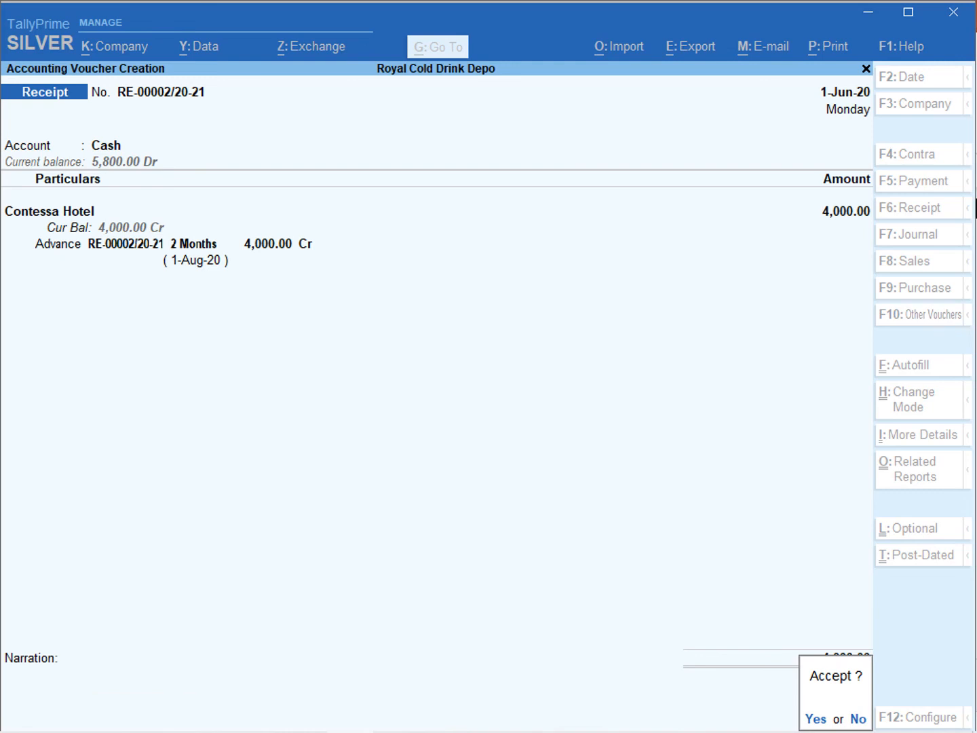
pyautogui.press('Return')
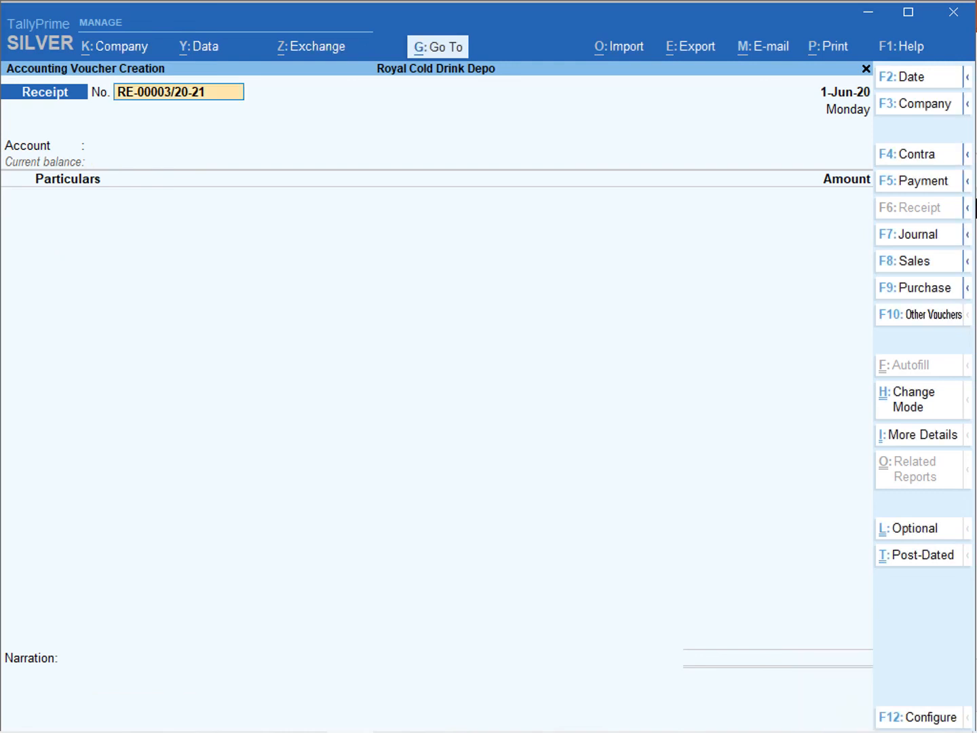
# Start a sales voucher dated 2-Jul-20 for Contessa Hotel with Sales A/c as the sales ledger, leaving dispatch details blank
pyautogui.click(900, 85)
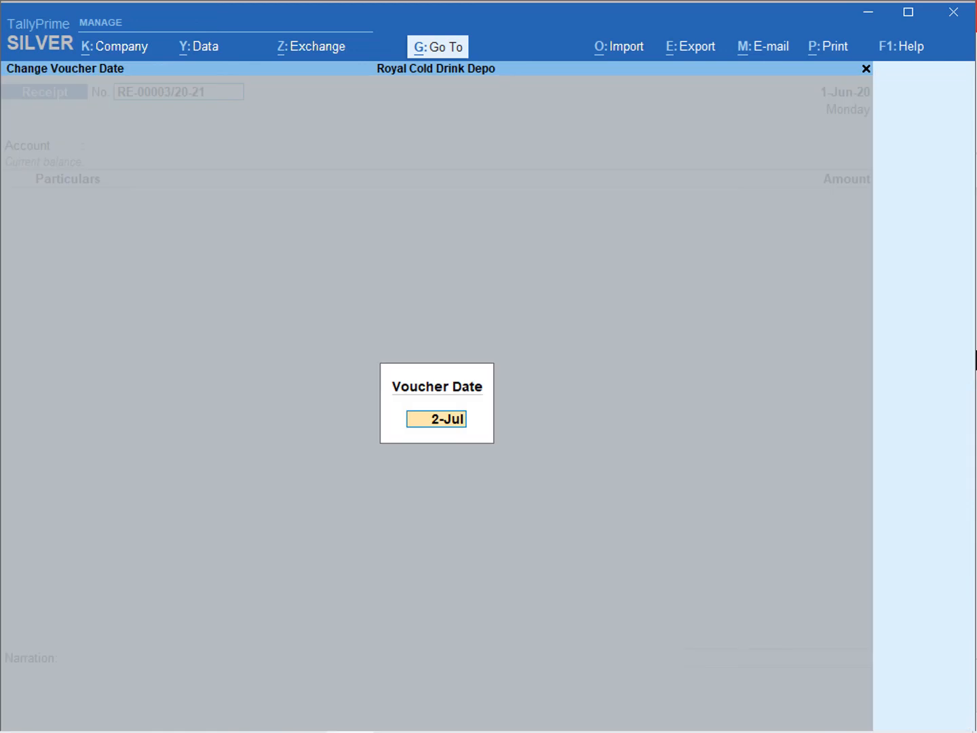
pyautogui.press('Return')
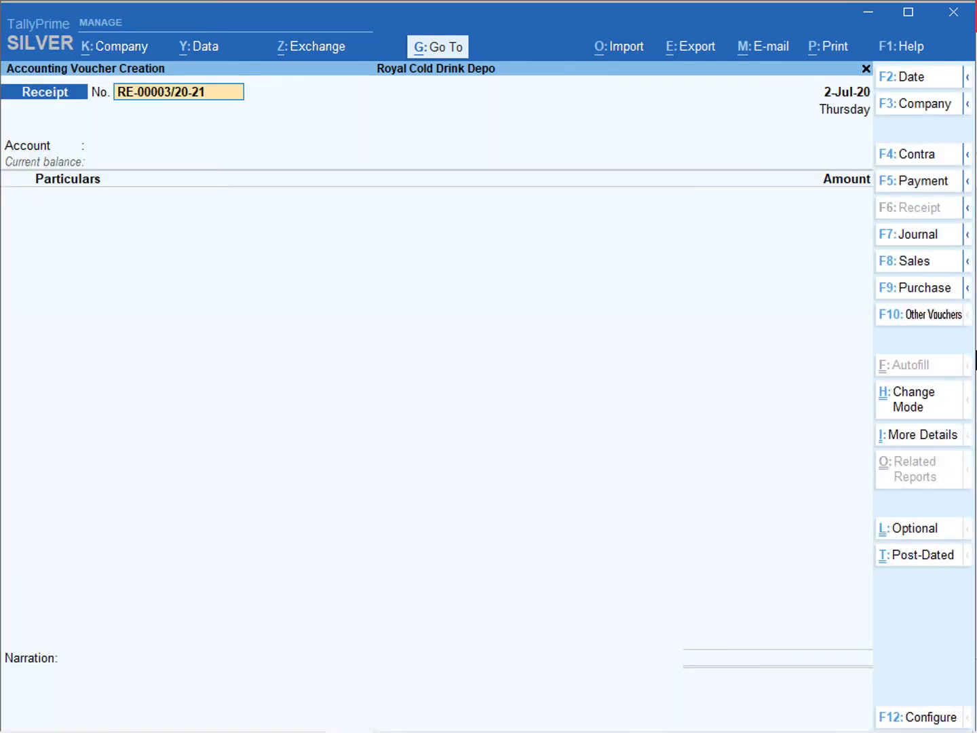
pyautogui.click(905, 261)
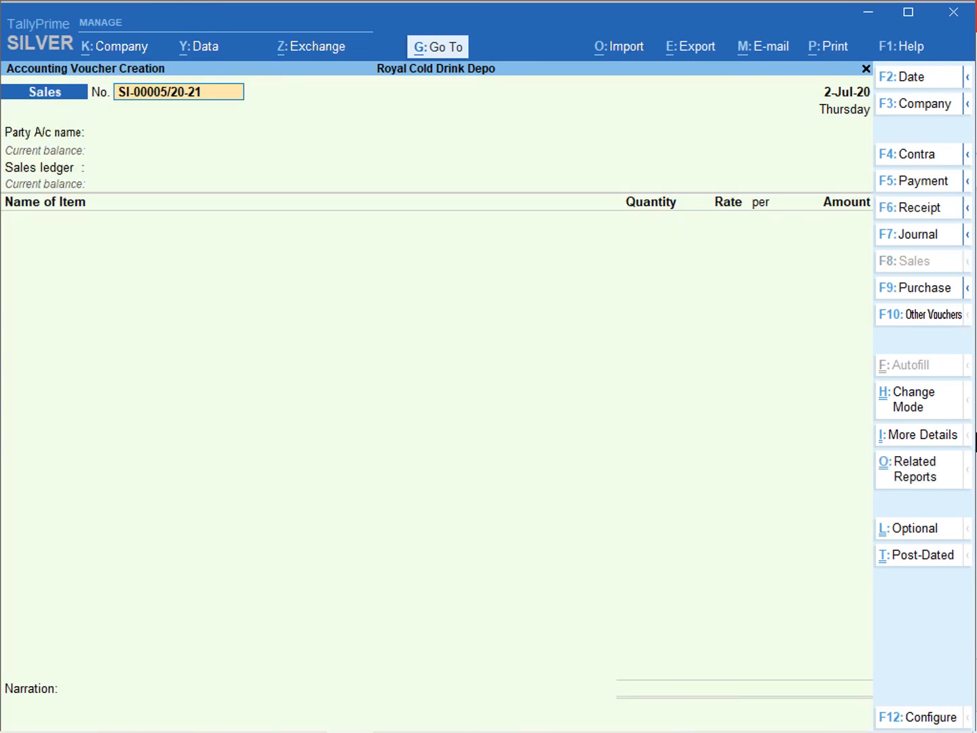
pyautogui.press('Return')
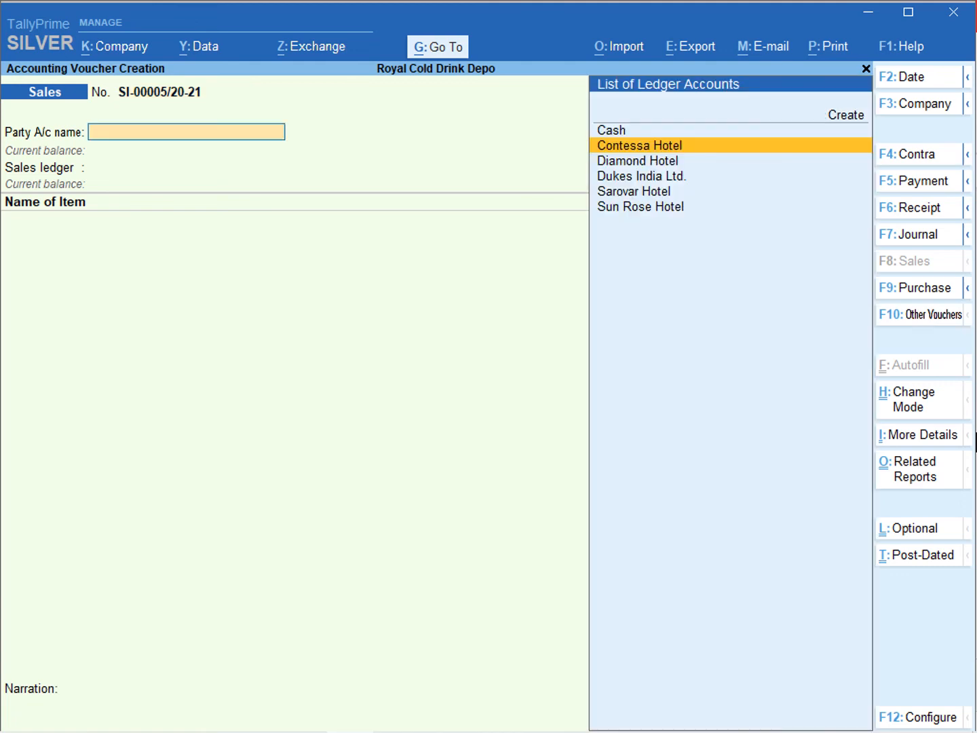
pyautogui.press('Return')
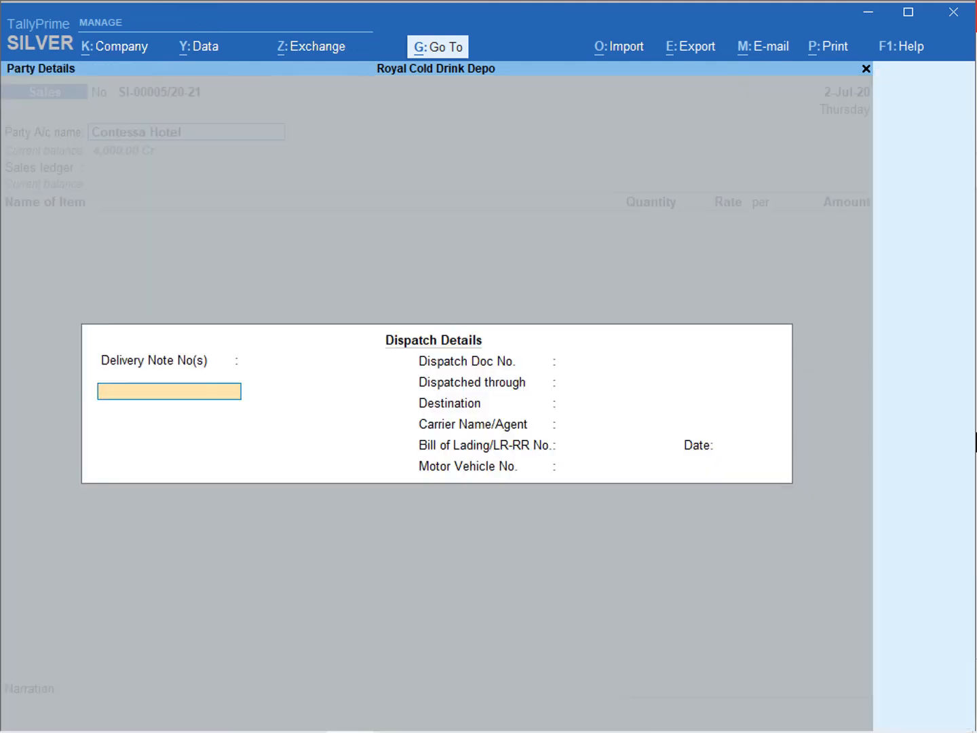
pyautogui.hotkey('ctrl', 'a')
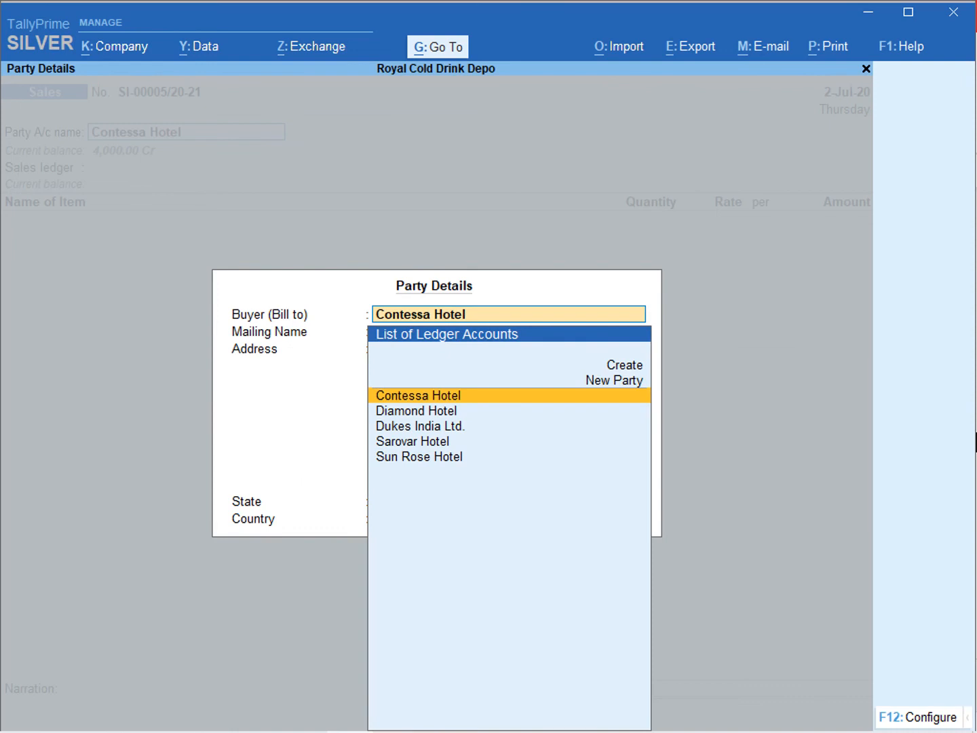
pyautogui.hotkey('ctrl', 'a')
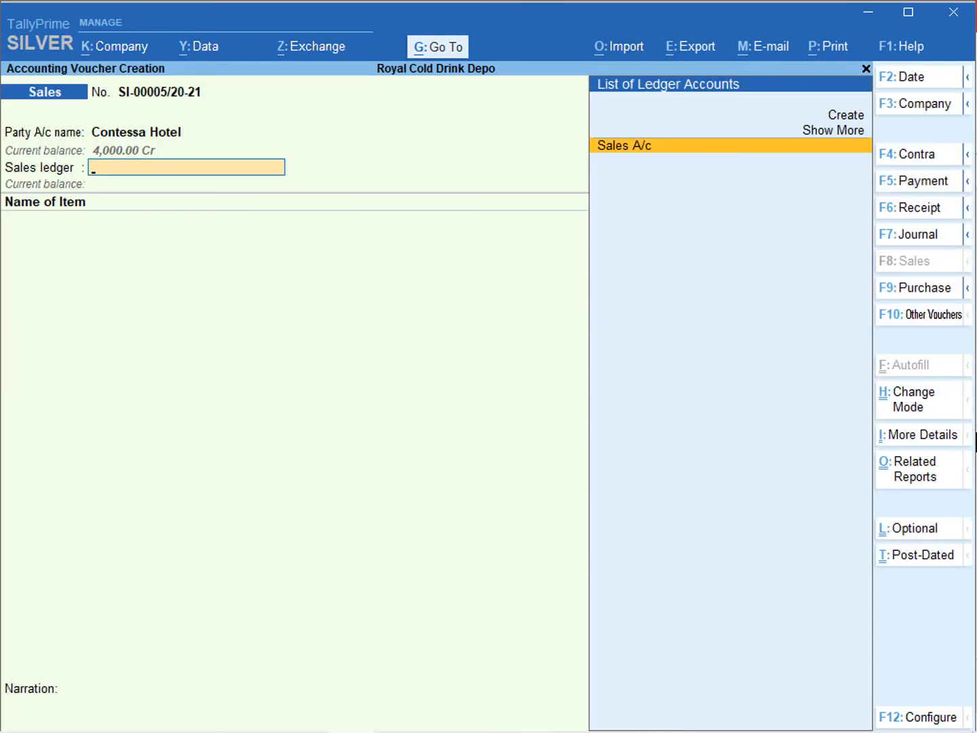
pyautogui.press('Return')
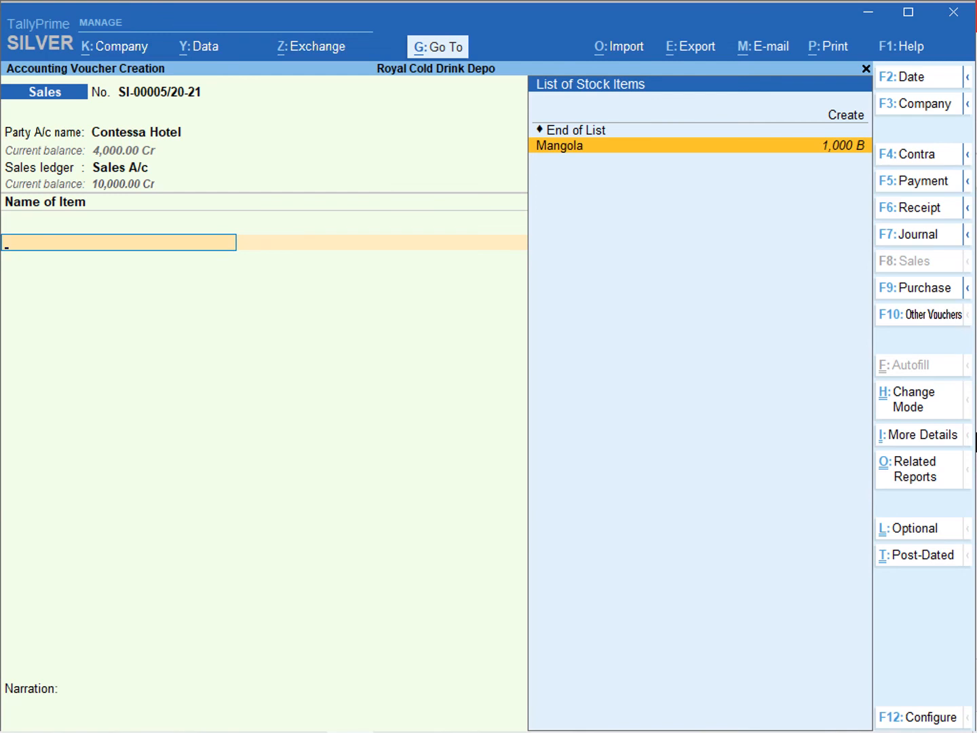
# Enter 500 B of Mangola at a rate of 10.00 on the sales voucher and end the item list
pyautogui.press('Return')
pyautogui.write('500')
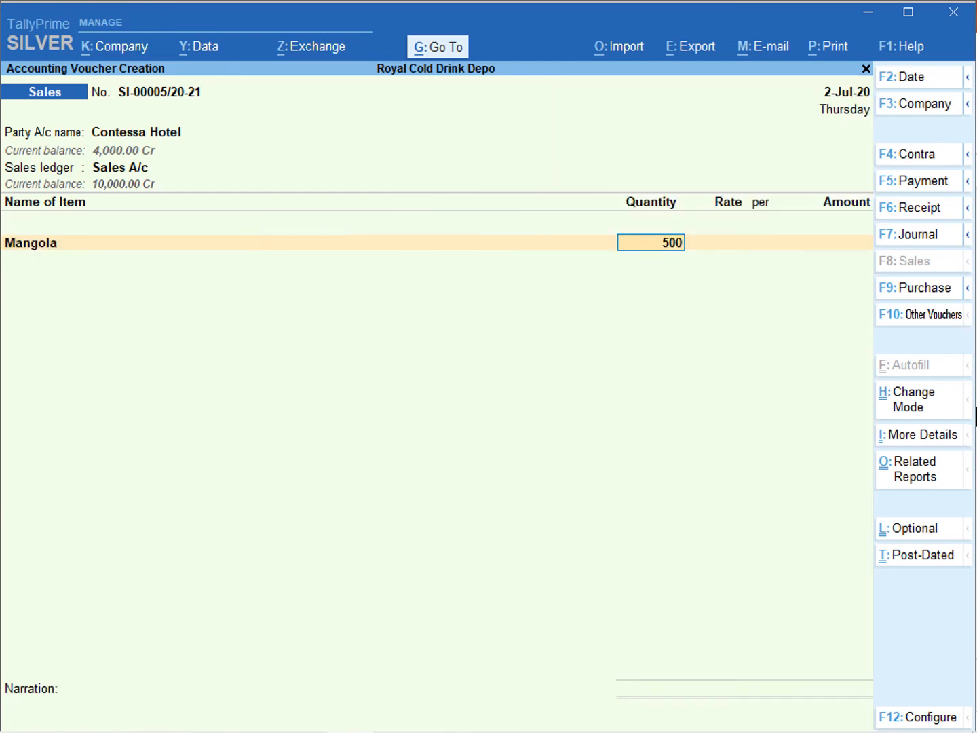
pyautogui.press('Return')
pyautogui.press('Return')
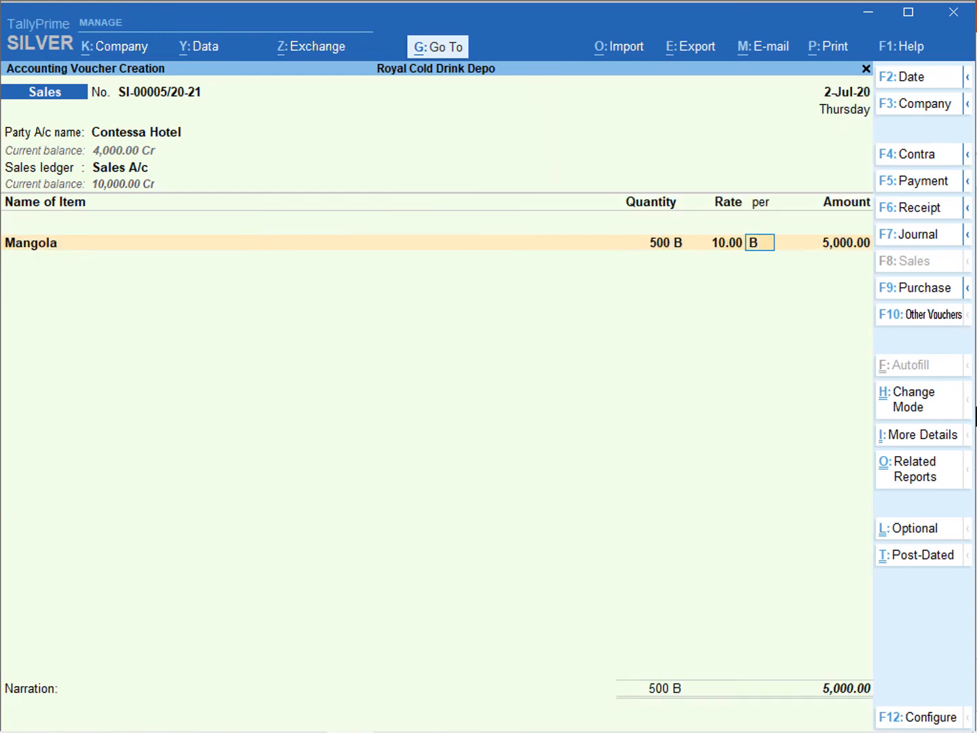
pyautogui.press('Return')
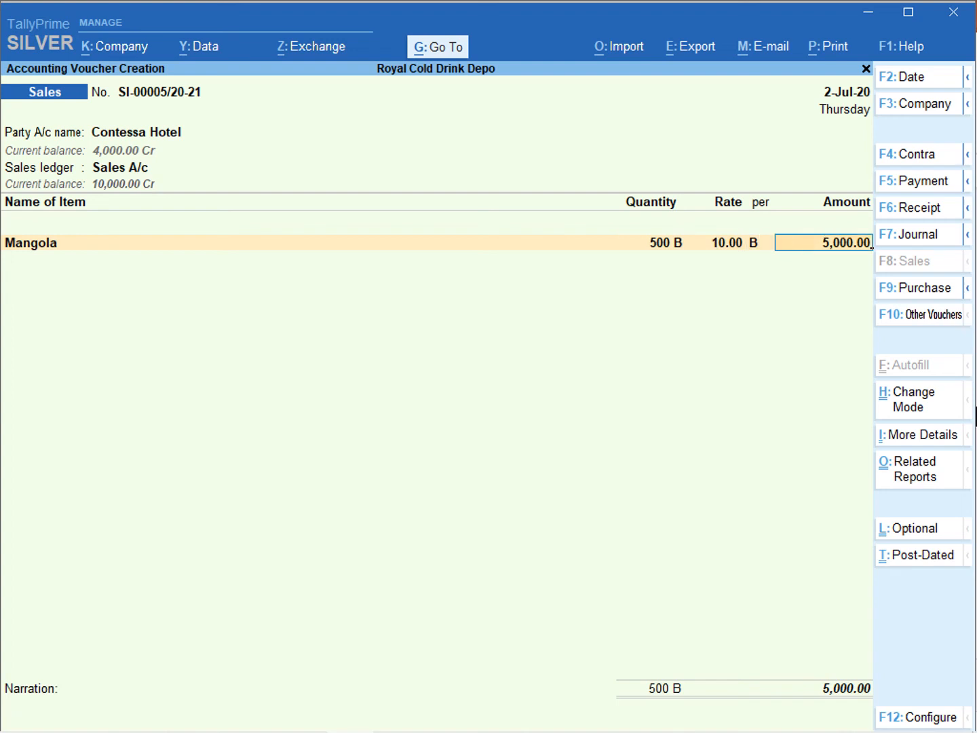
pyautogui.press('Return')
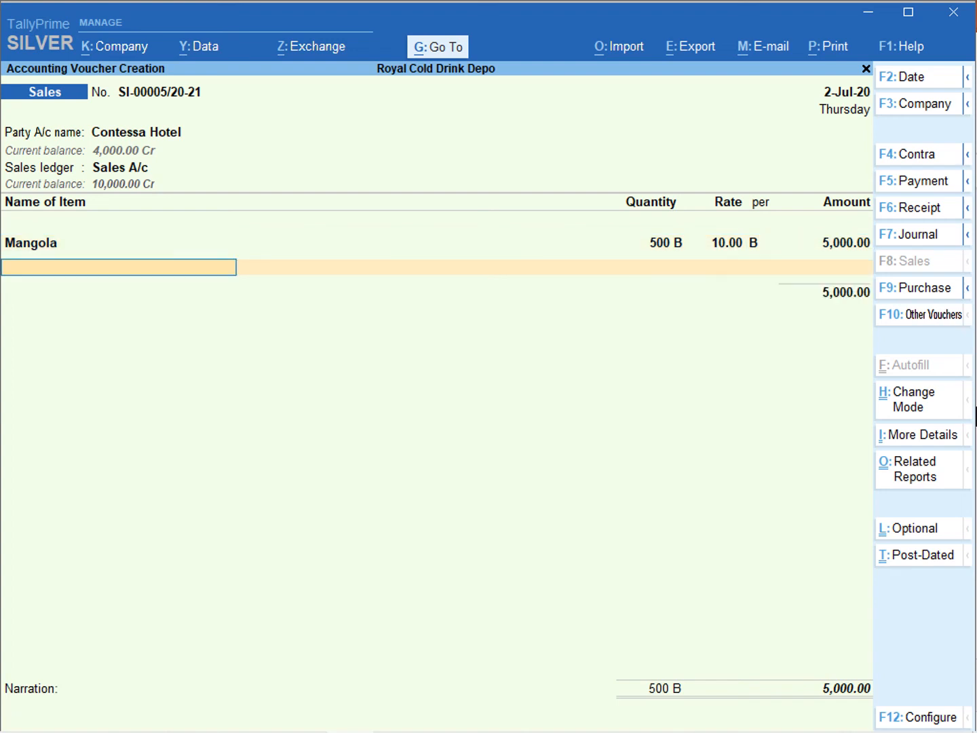
pyautogui.press('Return')
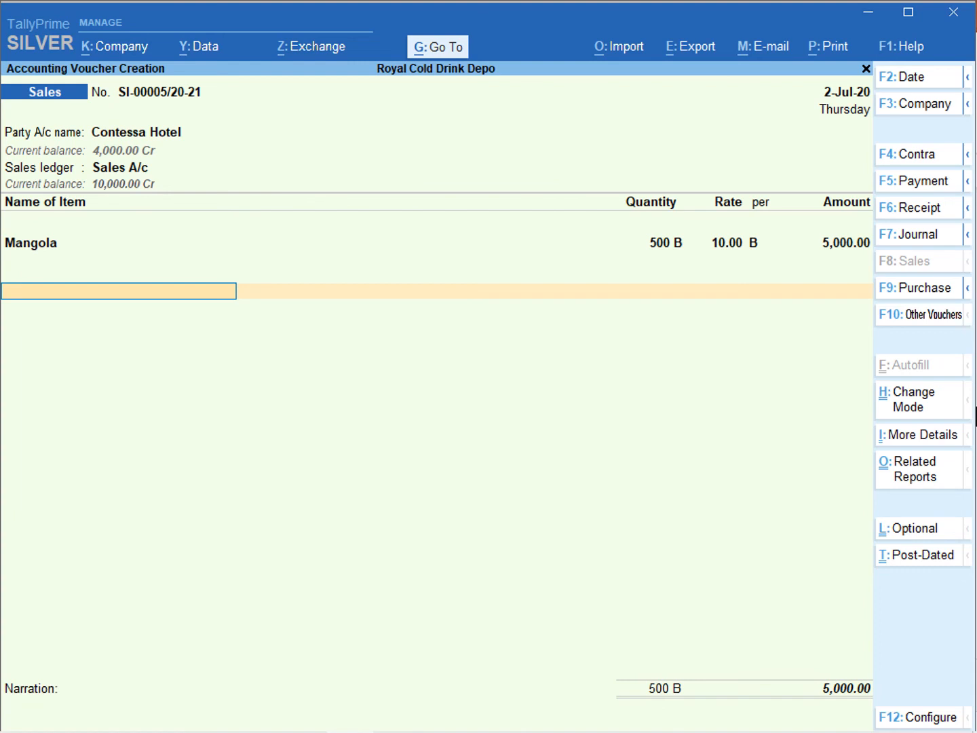
pyautogui.press('Return')
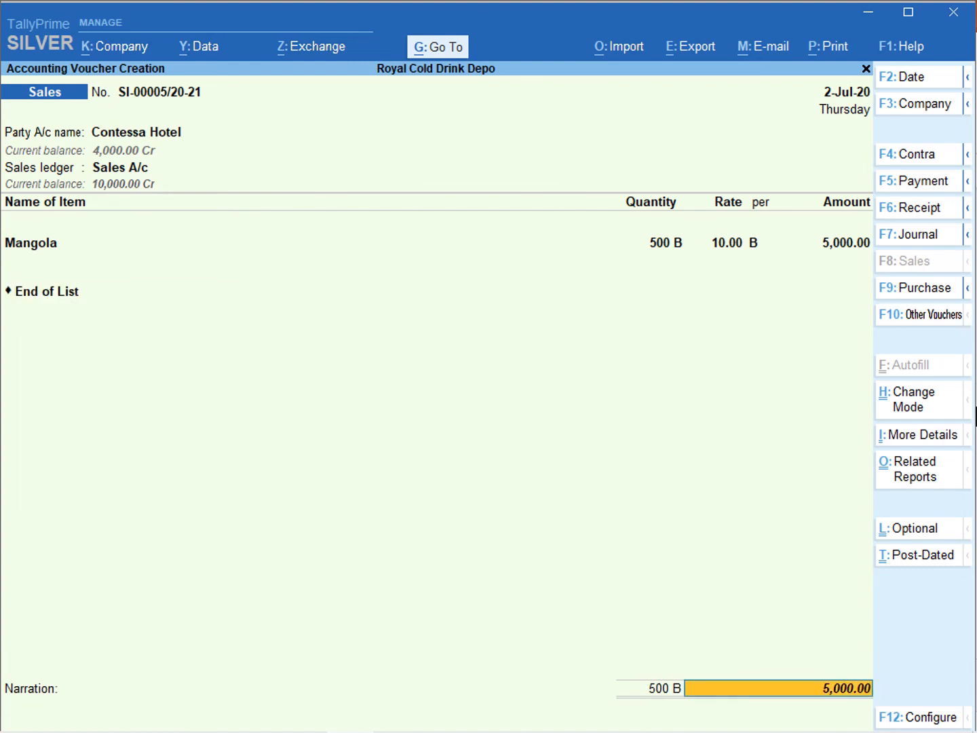
# Adjust 4,000 of Contessa Hotel's sale as Agst Ref against the pending advance RE-00002/20-21
pyautogui.press('Return')
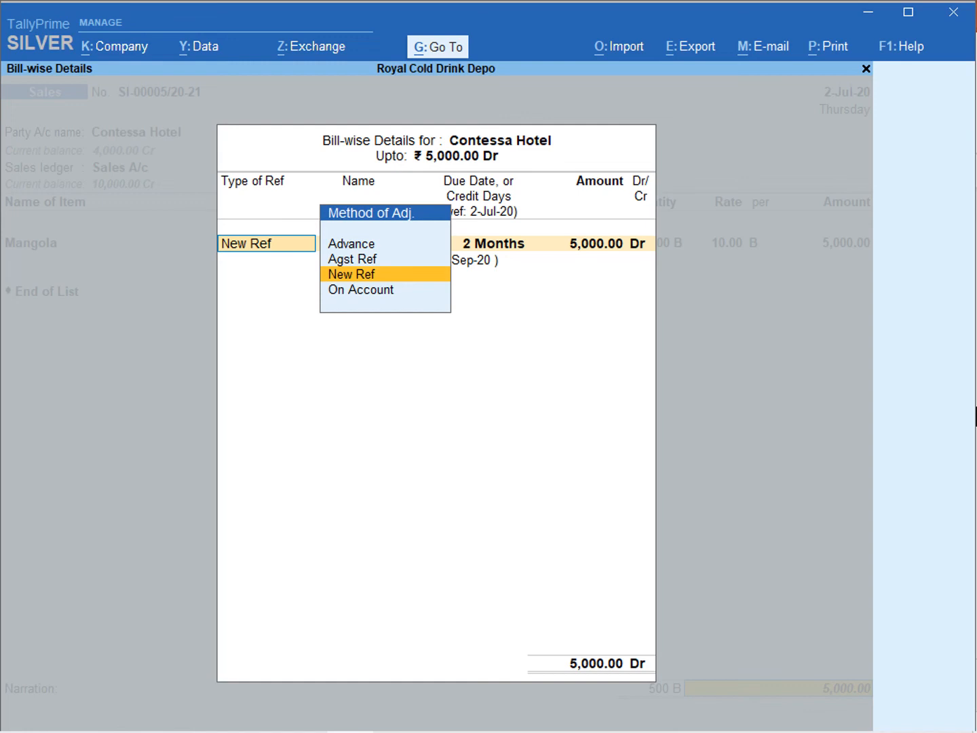
pyautogui.press('Up')
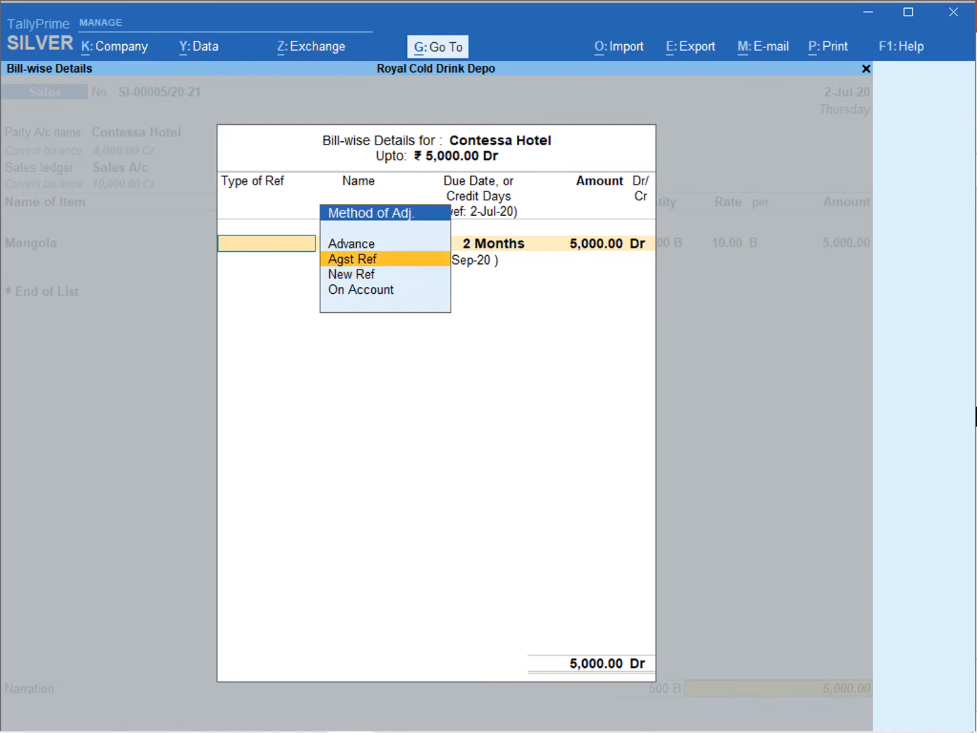
pyautogui.press('Return')
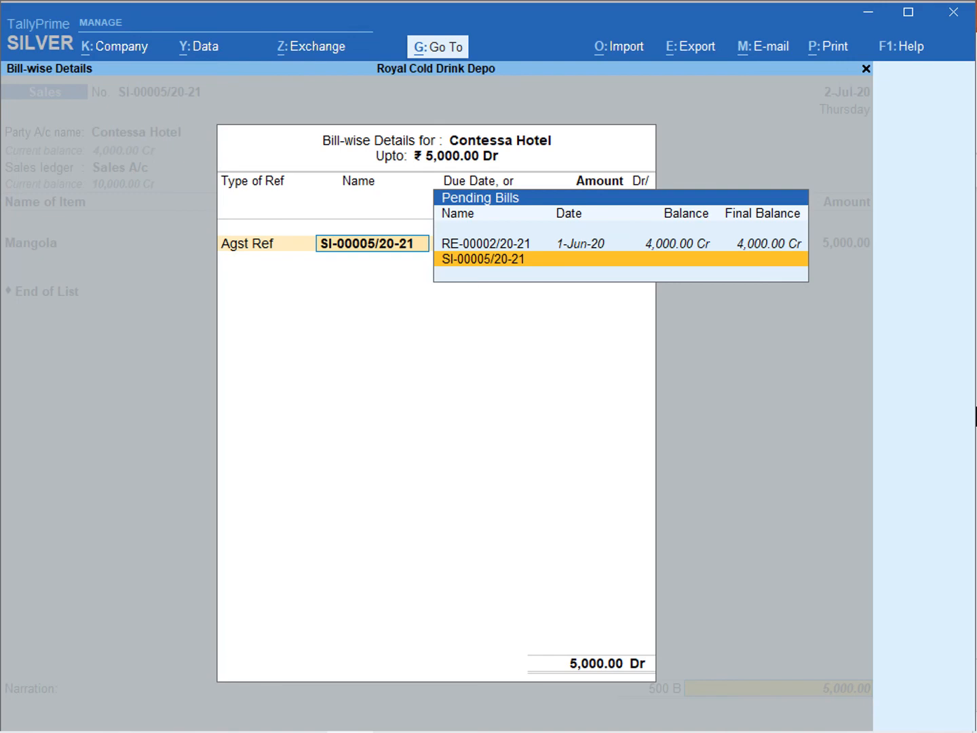
pyautogui.press('BackSpace')
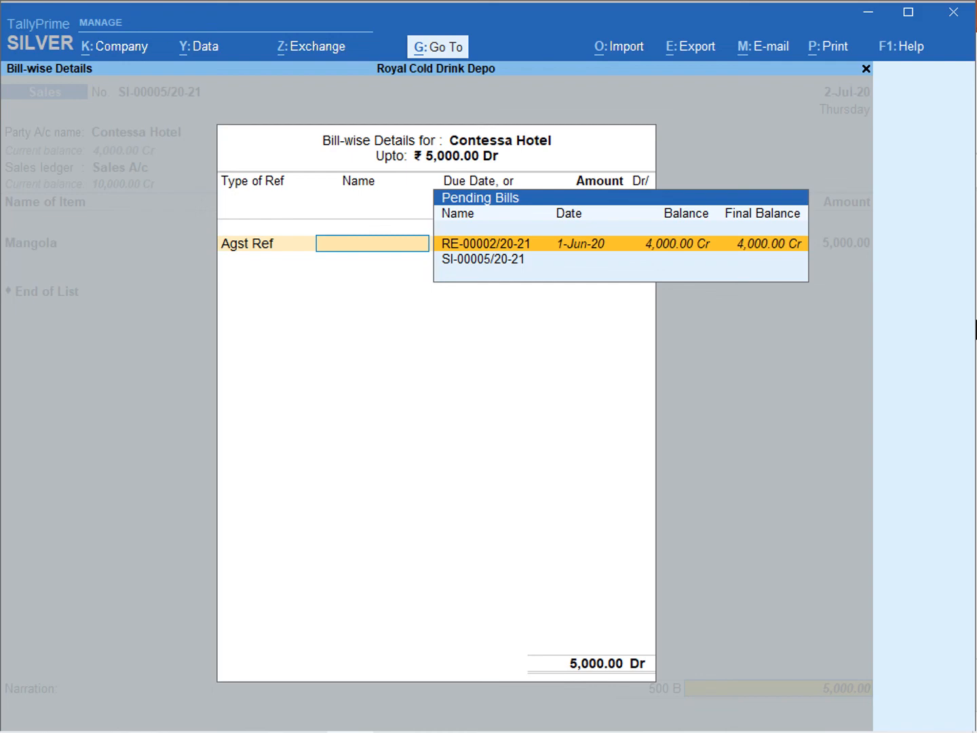
pyautogui.press('Return')
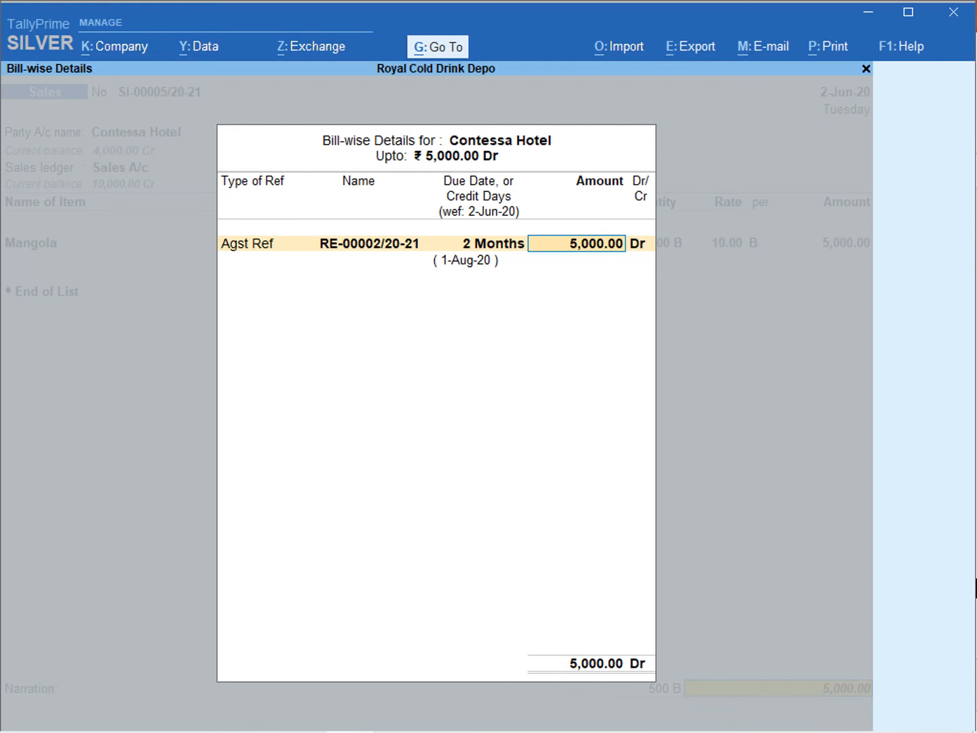
pyautogui.write('4000')
pyautogui.press('Return')
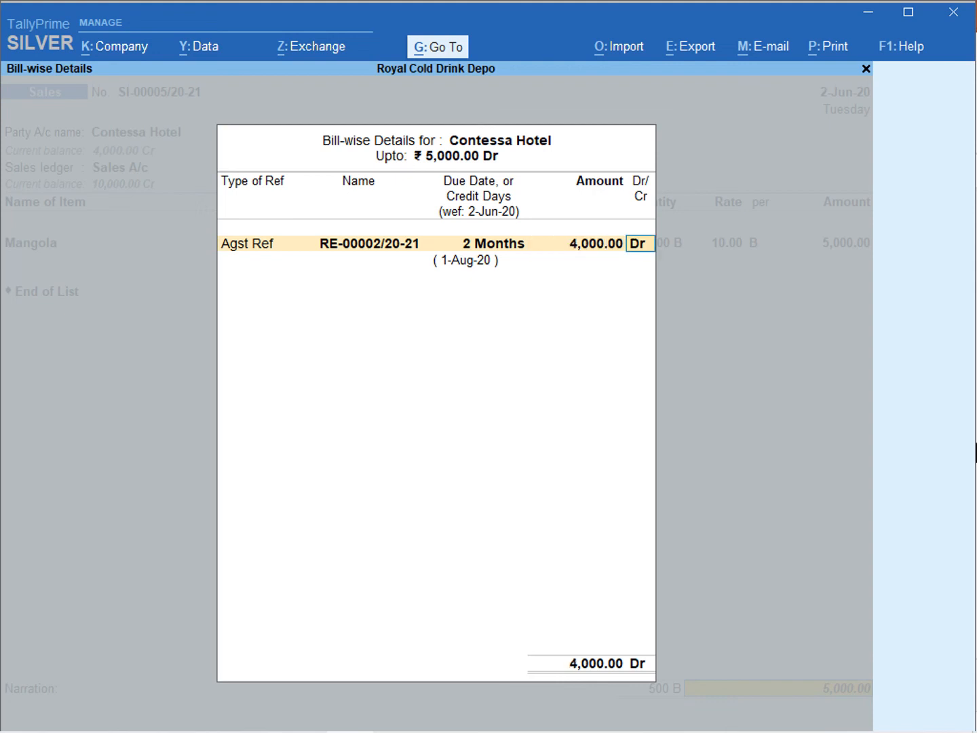
pyautogui.press('Return')
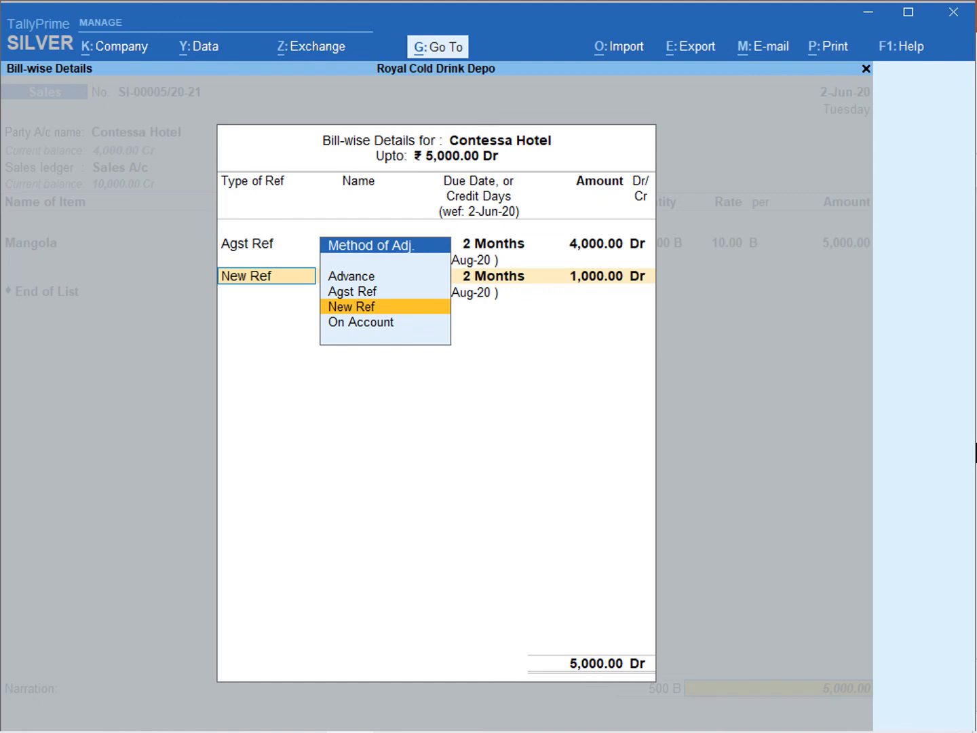
# Allocate the remaining 1,000 as New Ref SI-00005/20-21 with 2 months' credit, and save the sales voucher without narration
pyautogui.press('Return')
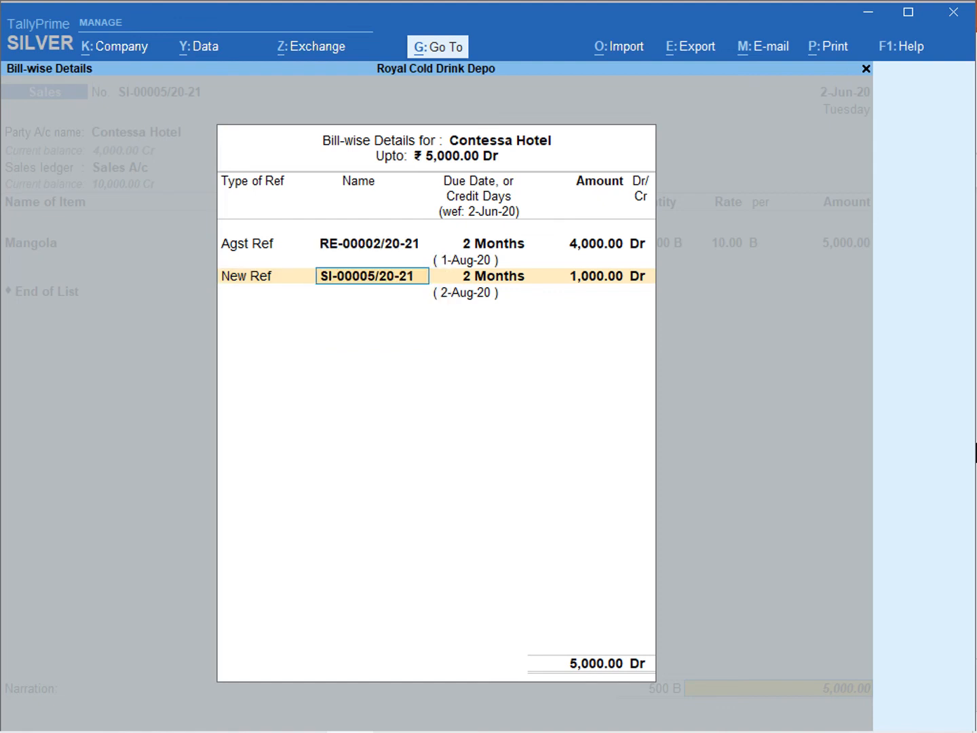
pyautogui.press('Return')
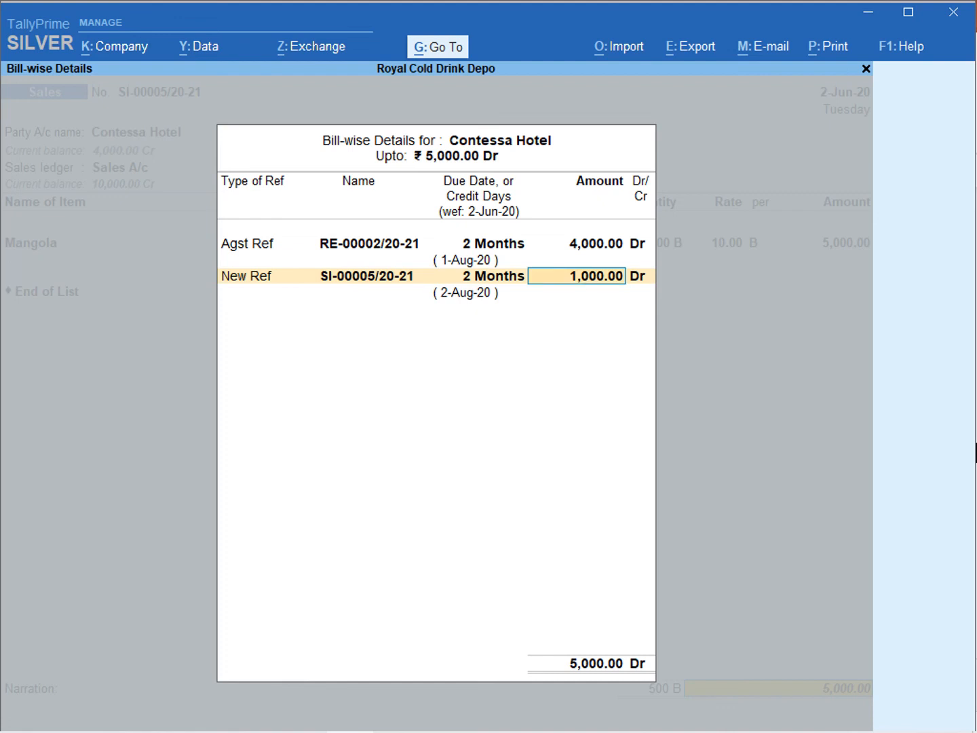
pyautogui.press('Return')
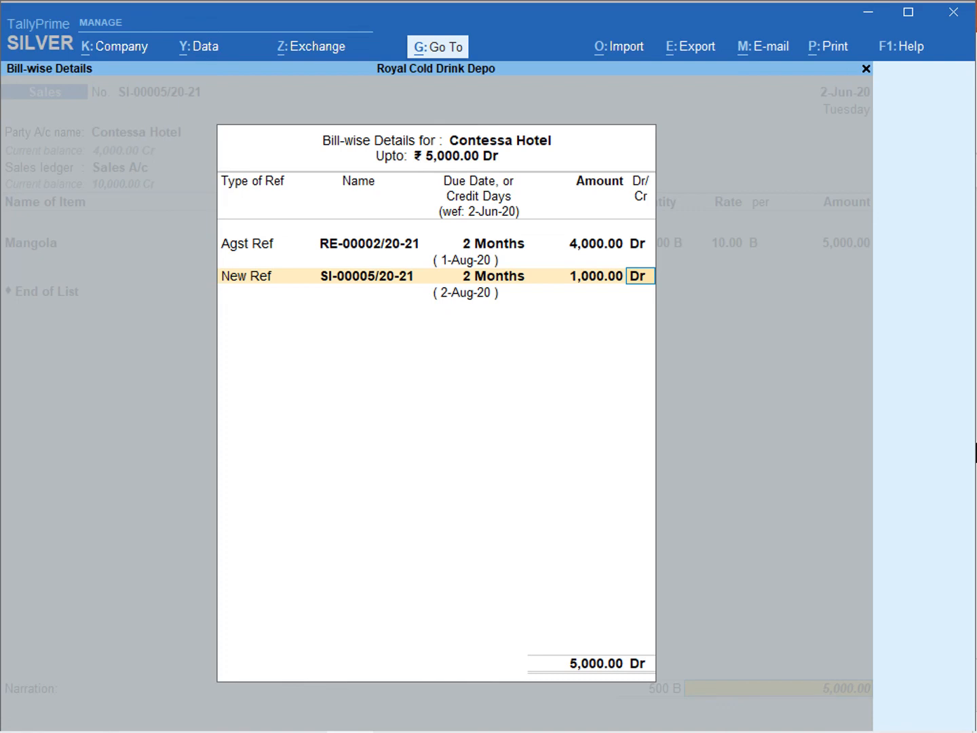
pyautogui.press('Return')
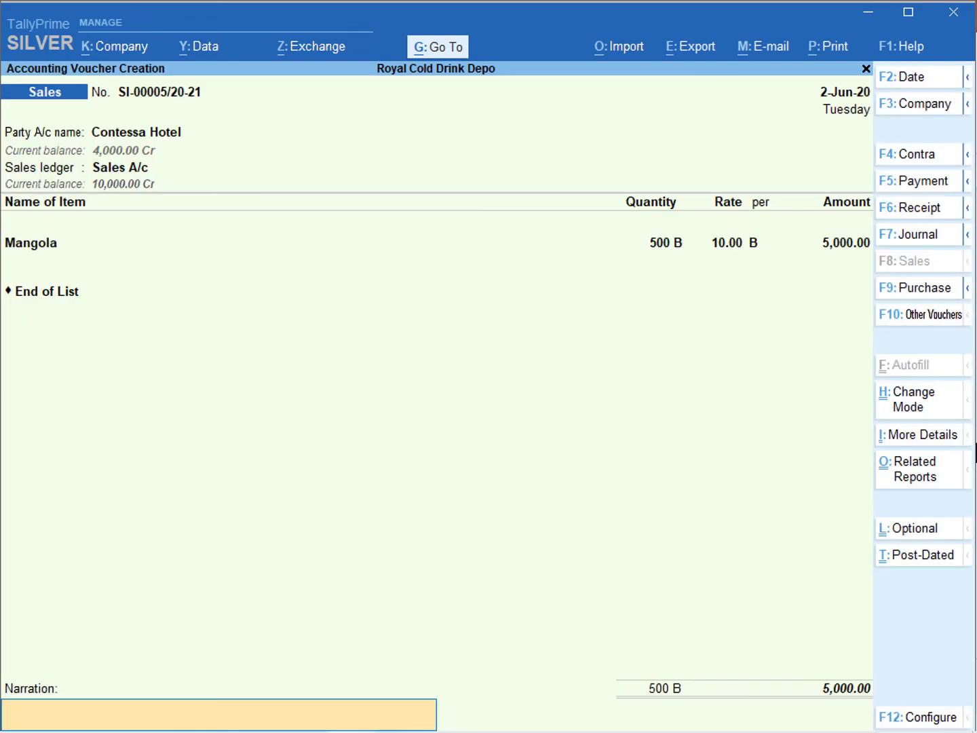
pyautogui.press('Return')
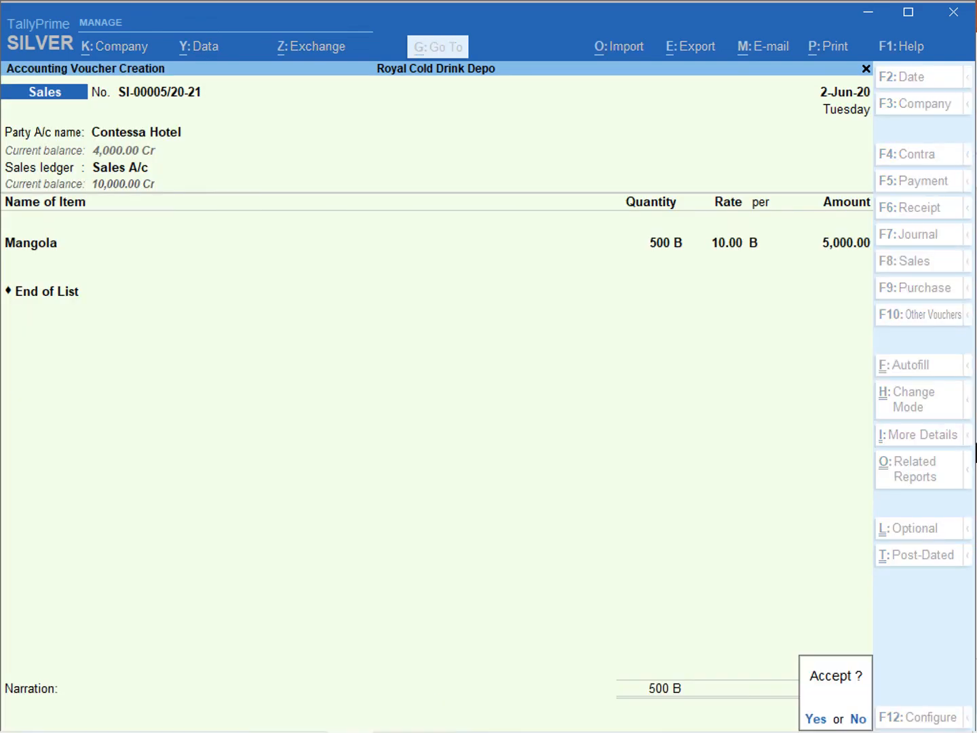
pyautogui.press('Return')
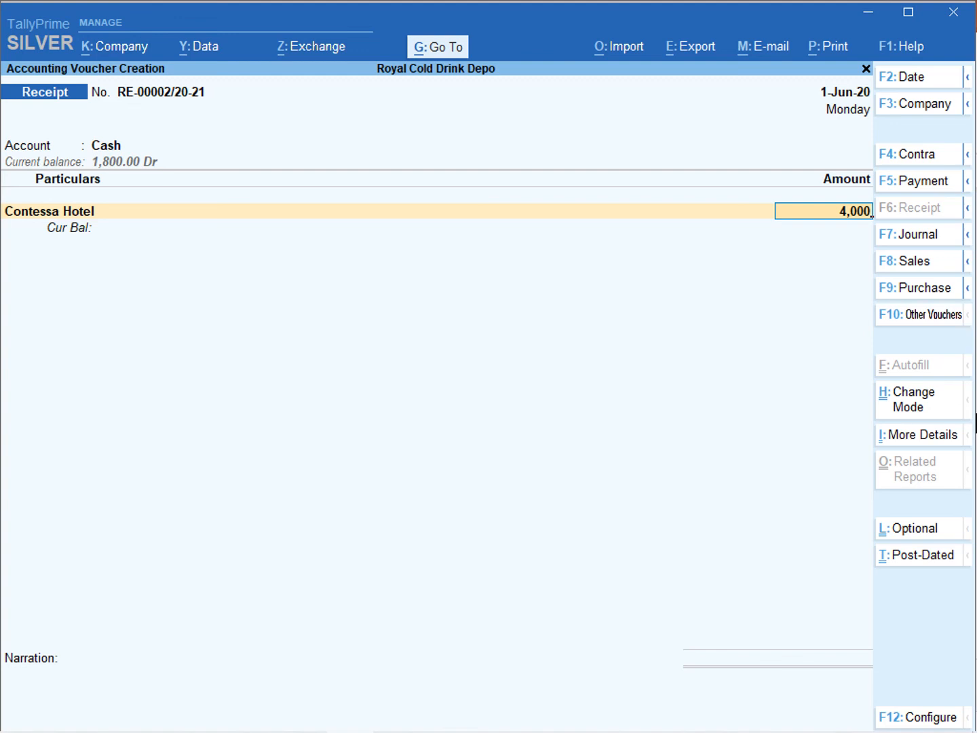
pyautogui.press('Return')
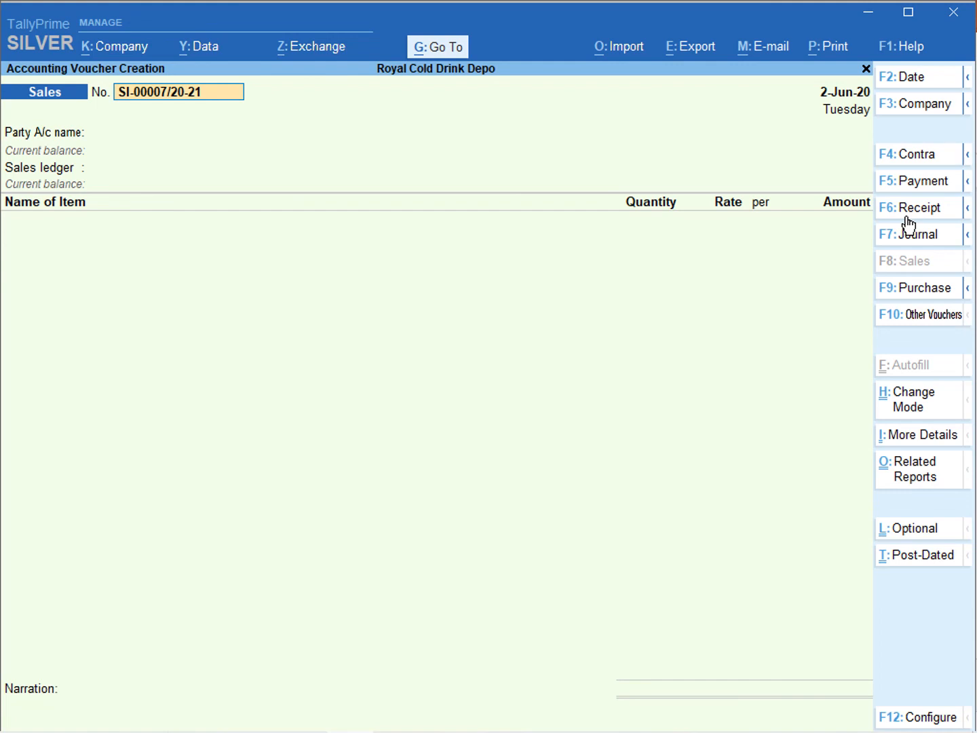
# Start a receipt voucher and configure it to preallocate bills for Payment/Receipt/Journal Vouchers
pyautogui.click(910, 208)
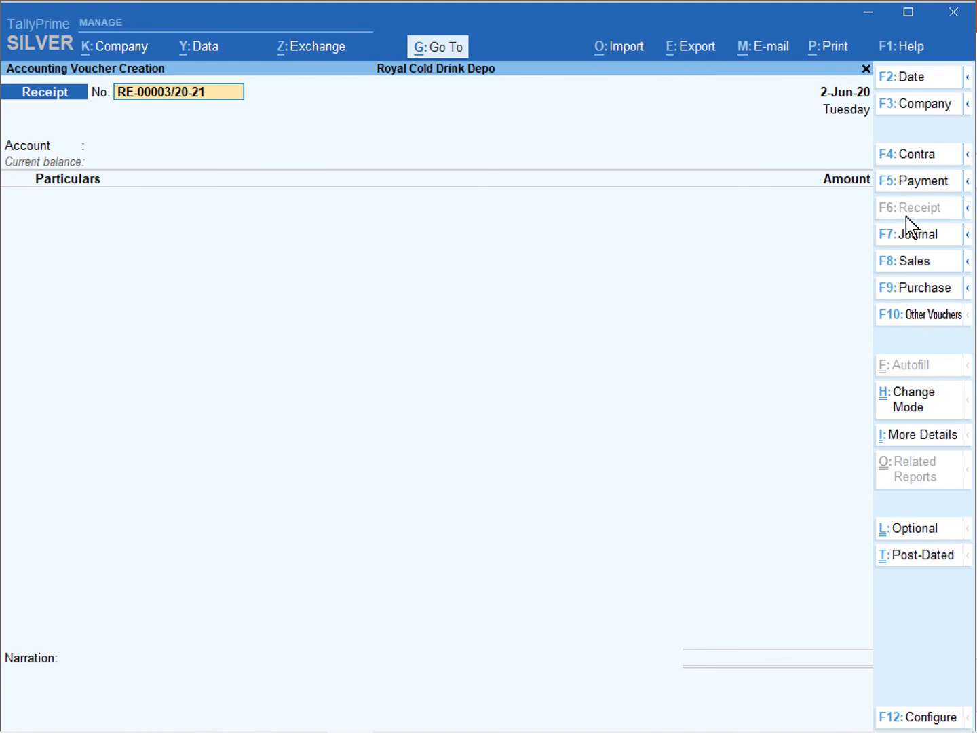
pyautogui.click(904, 718)
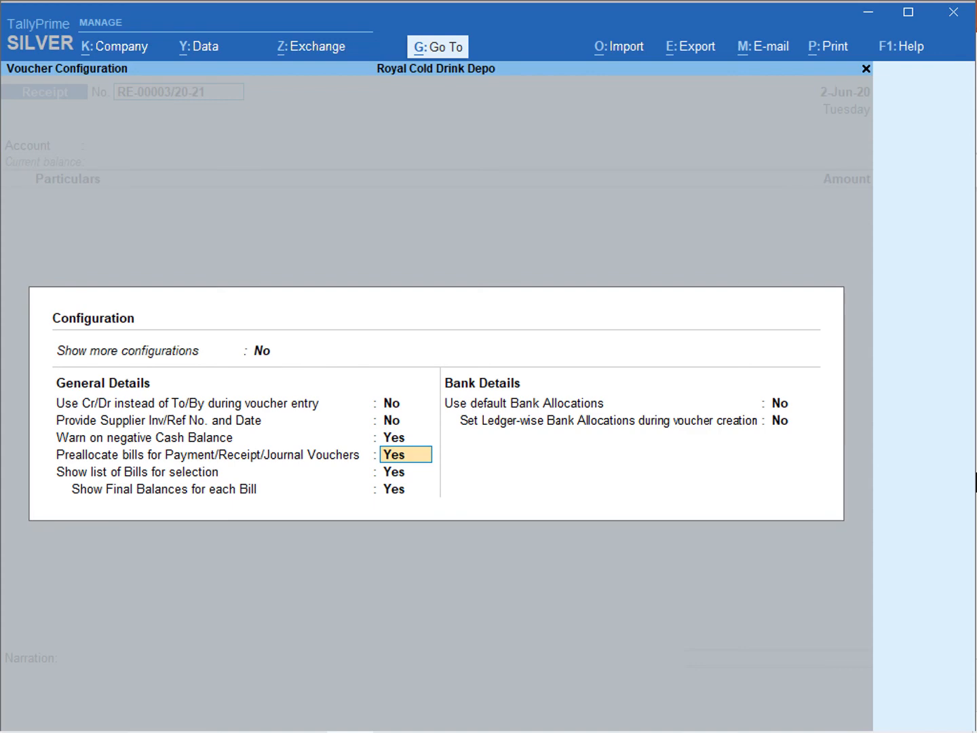
pyautogui.hotkey('ctrl', 'a')
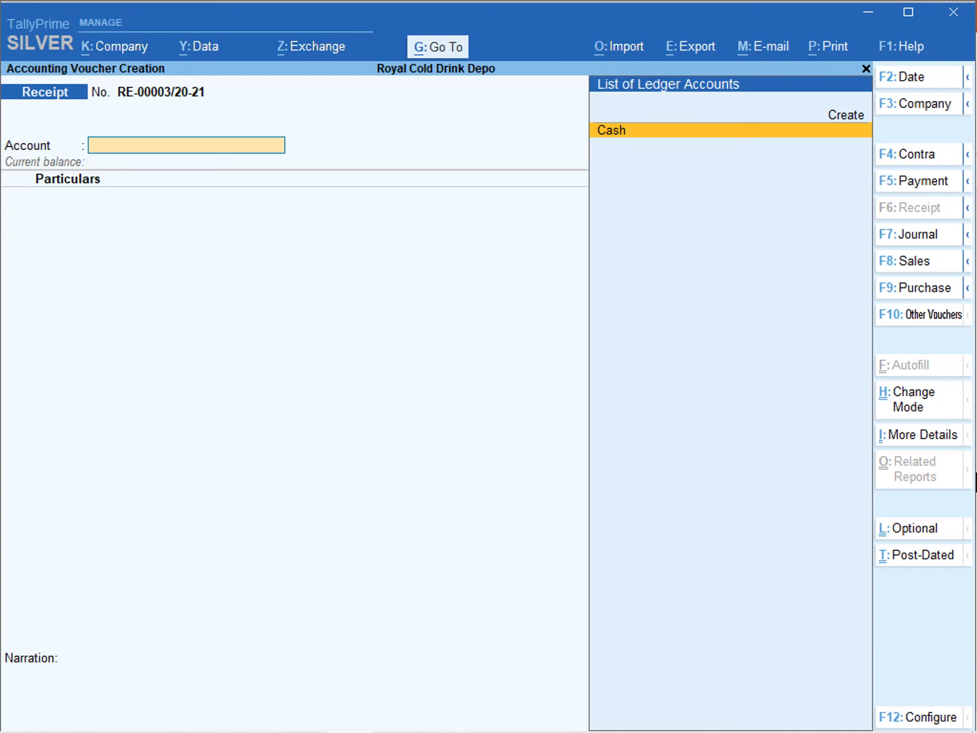
# Enter a Cash receipt from Contessa Hotel and adjust it as Agst Ref against pending bill SI-00005/20-21
pyautogui.press('Return')
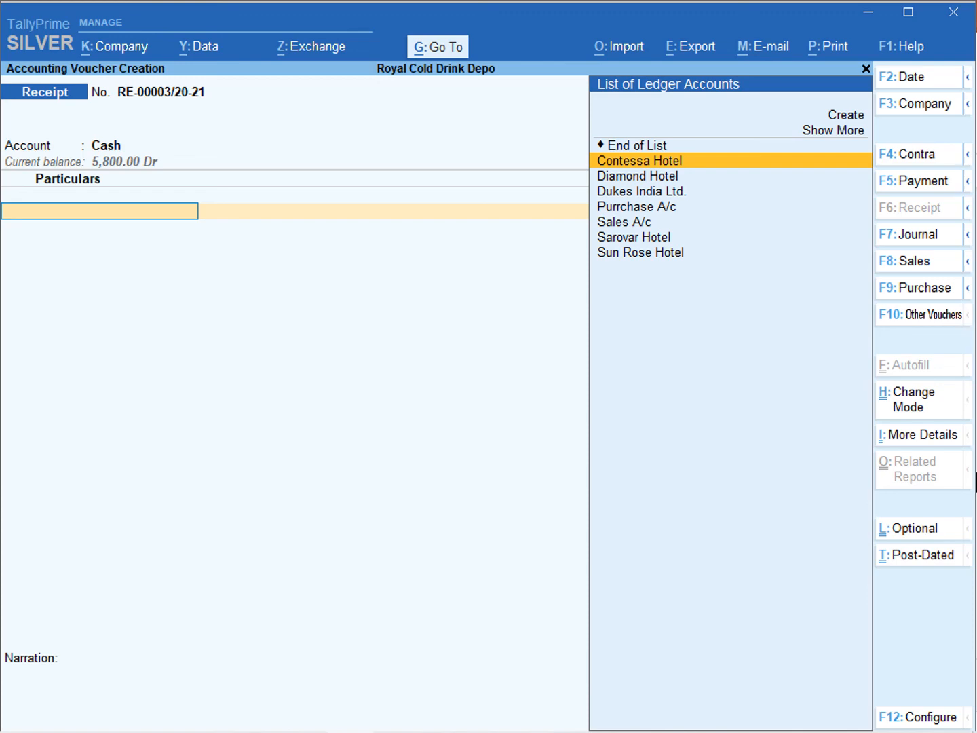
pyautogui.press('Return')
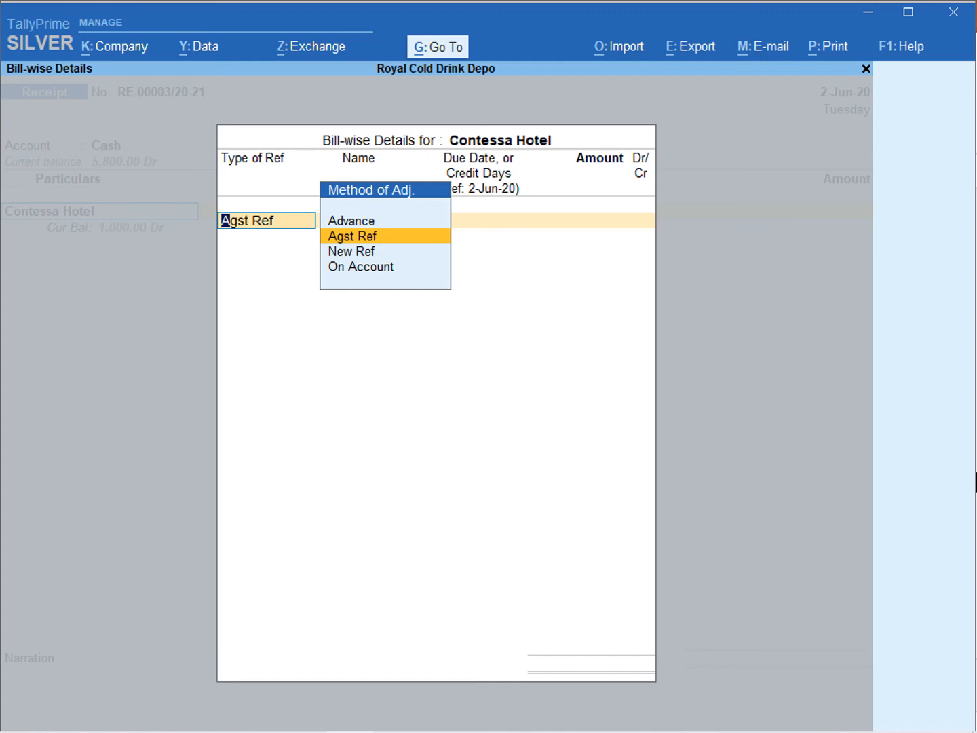
pyautogui.press('Return')
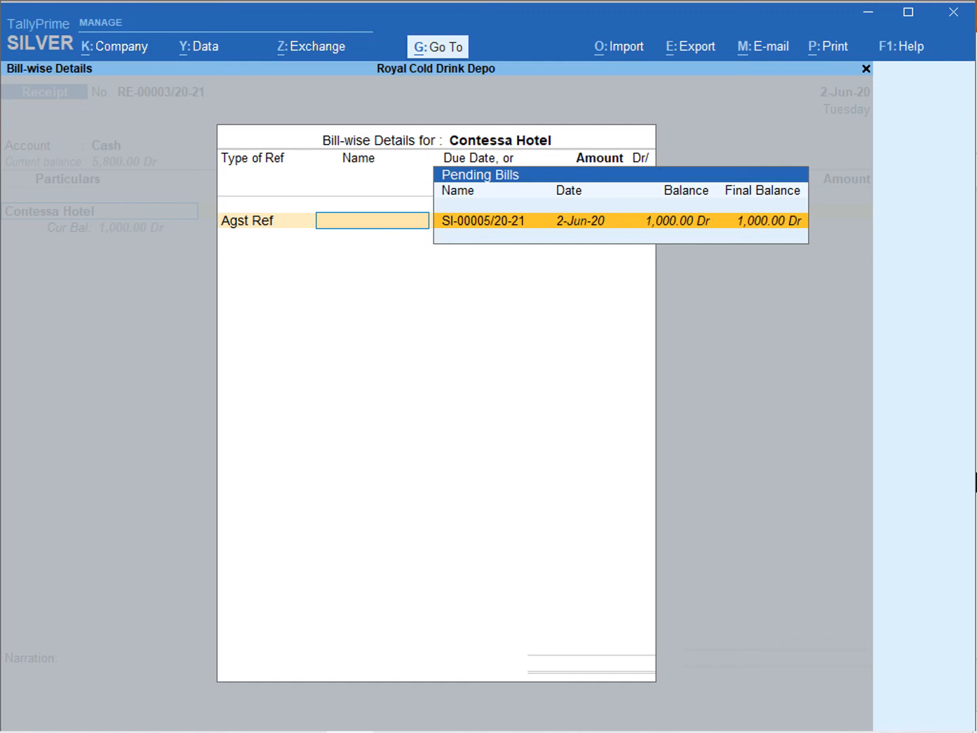
pyautogui.press('Return')
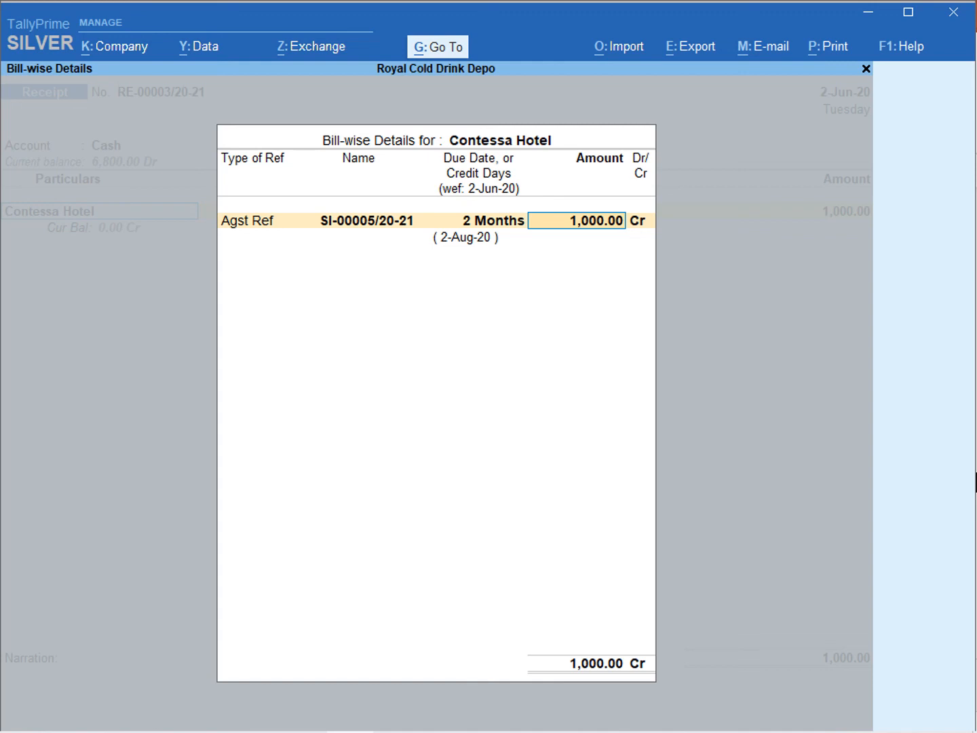
# Set the receipt amount against the bill to 400, end the lists, and save the receipt voucher without narration
pyautogui.write('400')
pyautogui.press('Return')
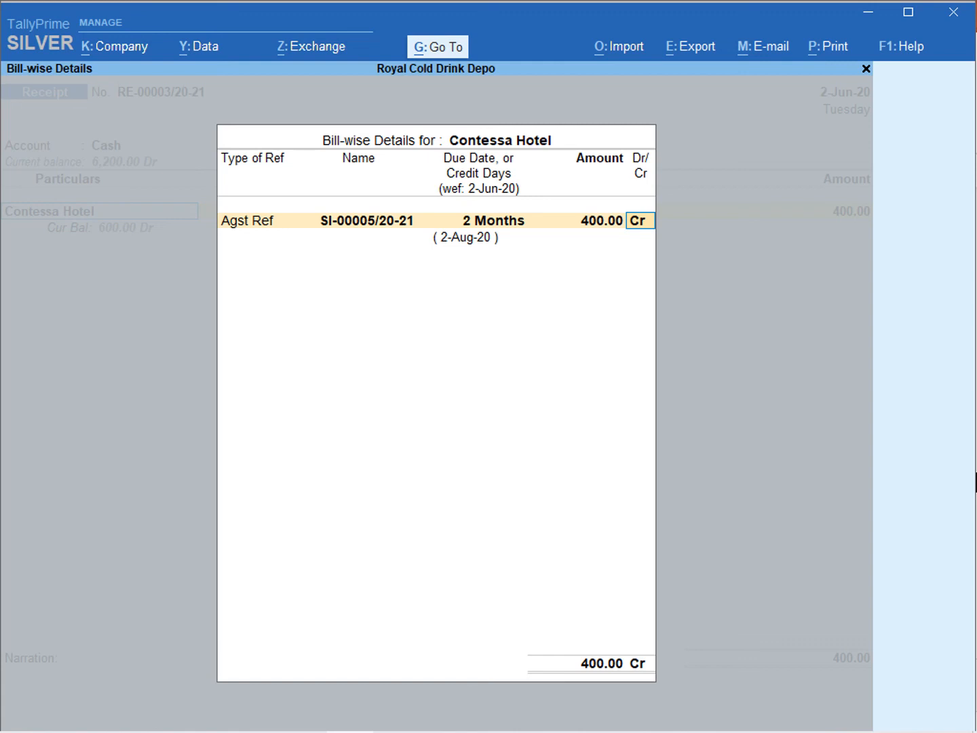
pyautogui.press('Return')
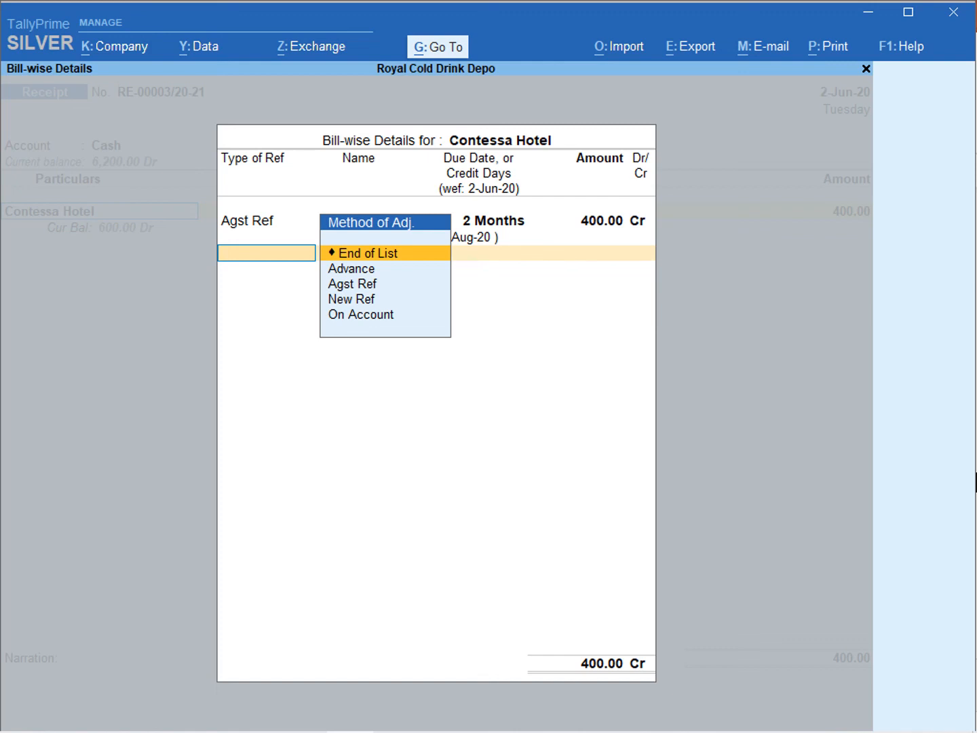
pyautogui.press('Return')
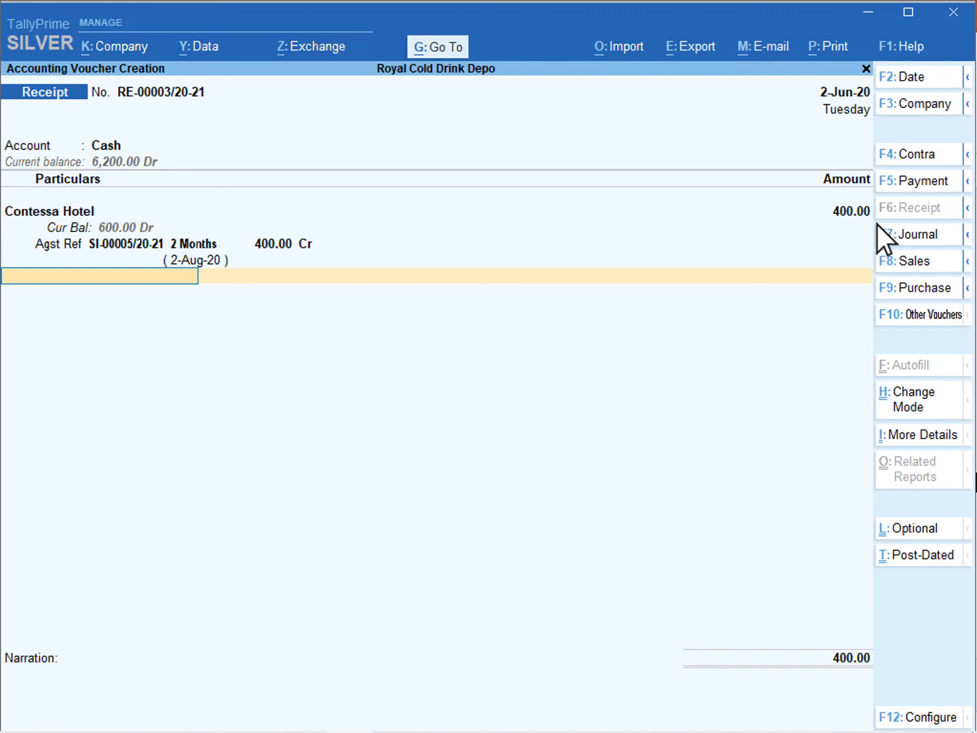
pyautogui.press('Return')
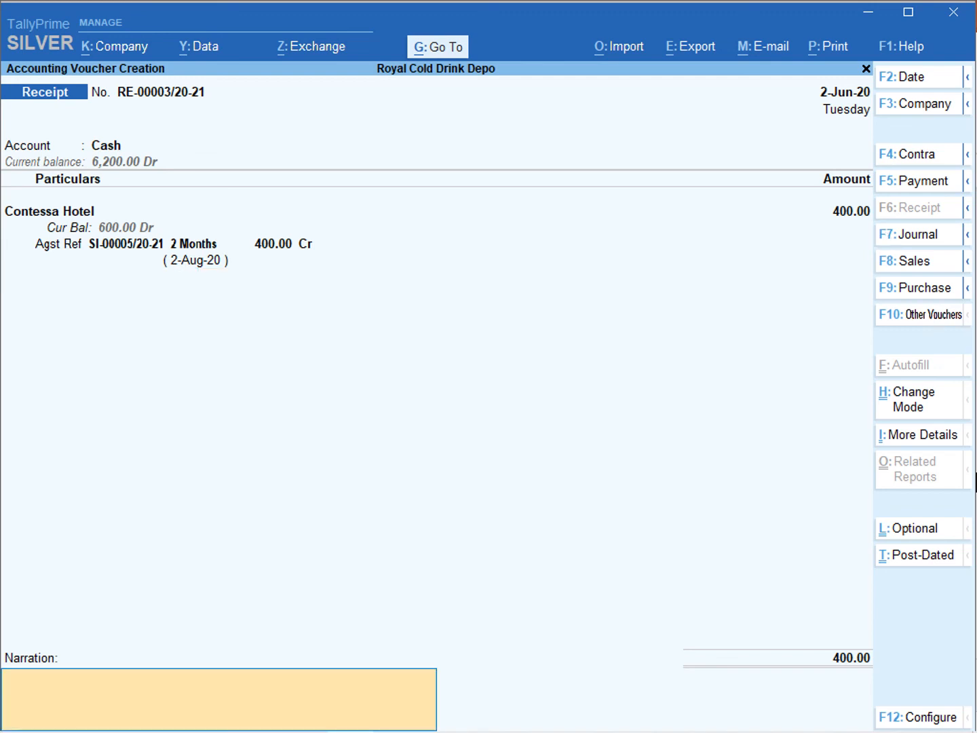
pyautogui.press('Return')
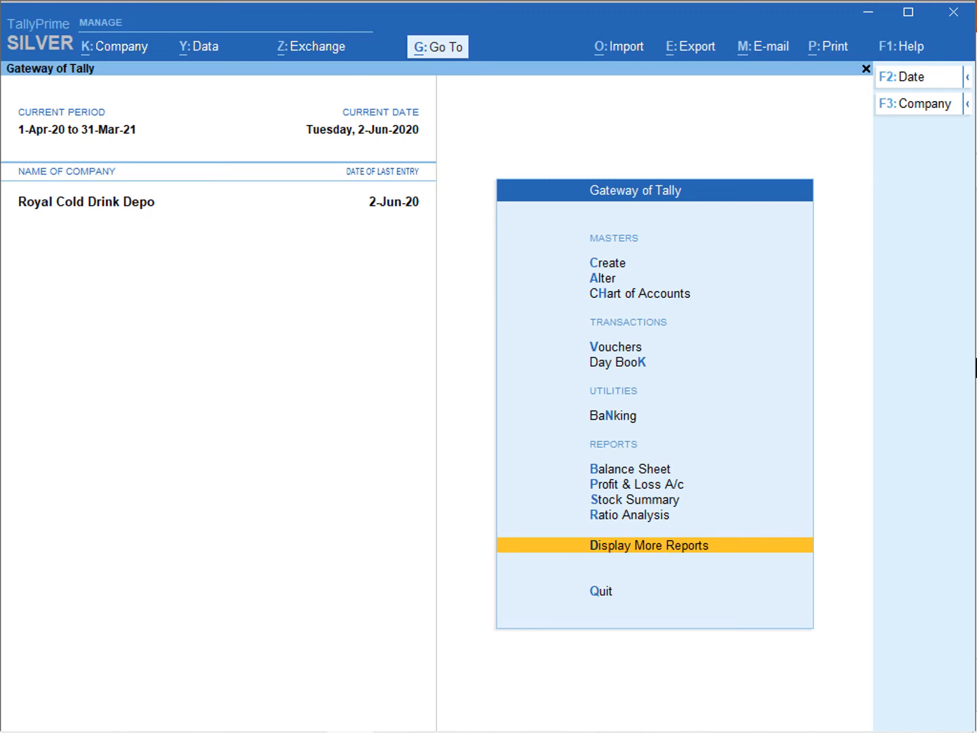
# Display the Ledger Outstandings report for Contessa Hotel
pyautogui.press('Return')
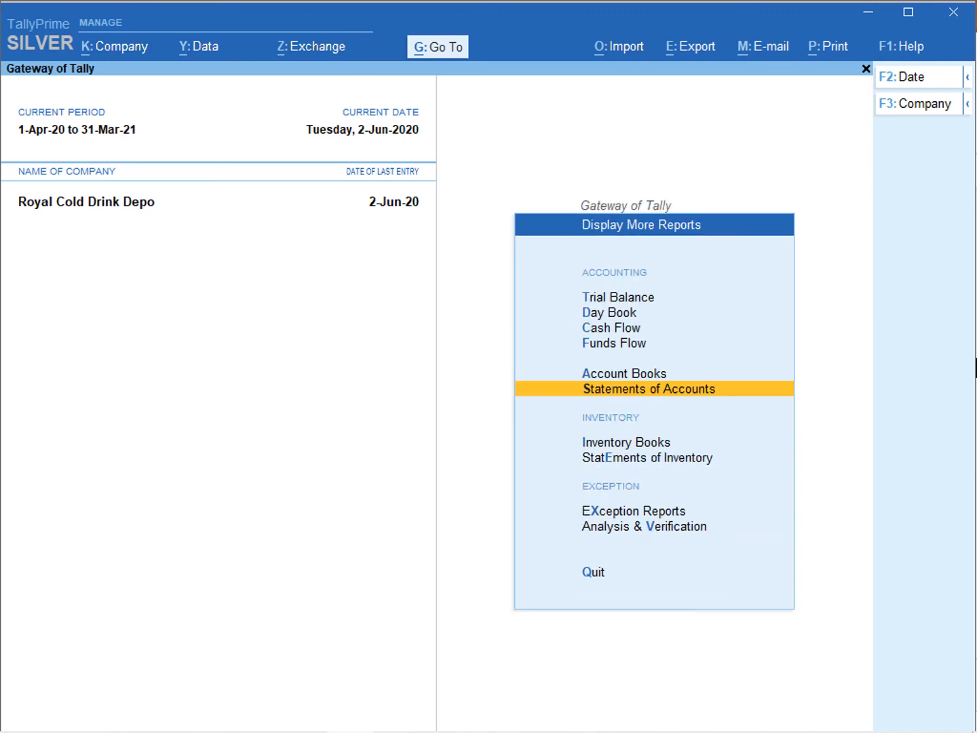
pyautogui.press('Return')
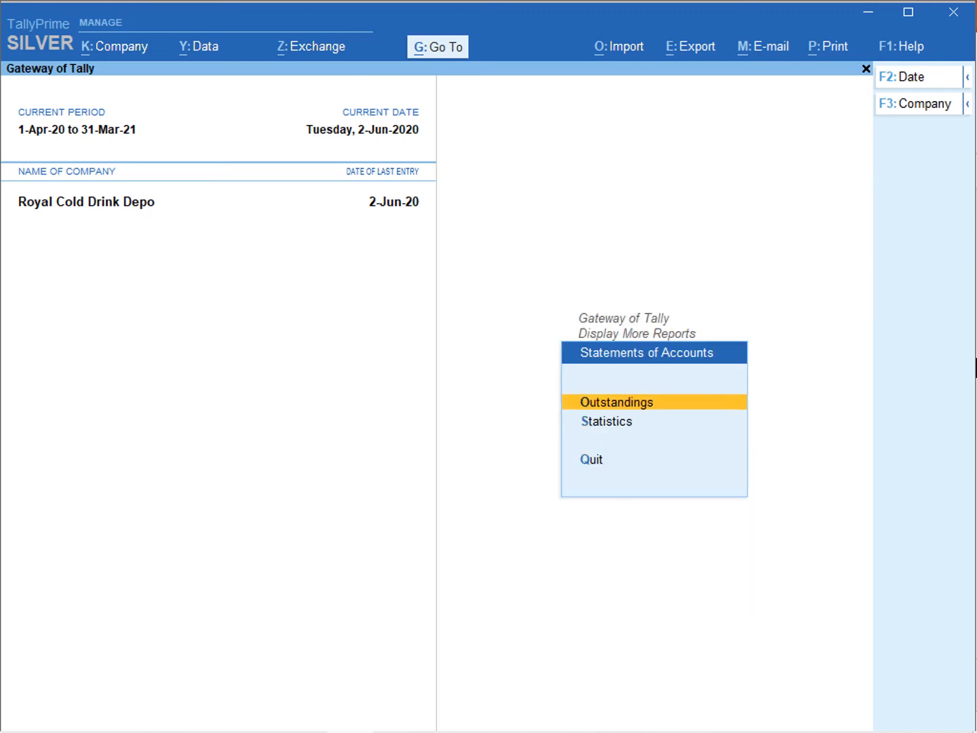
pyautogui.press('Return')
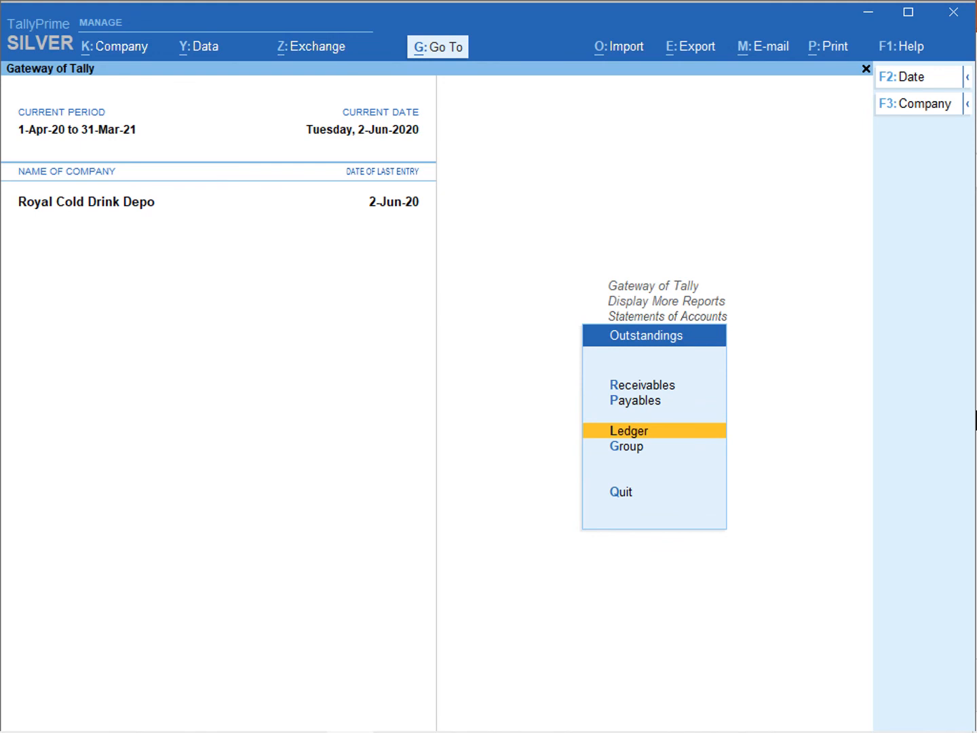
pyautogui.press('Return')
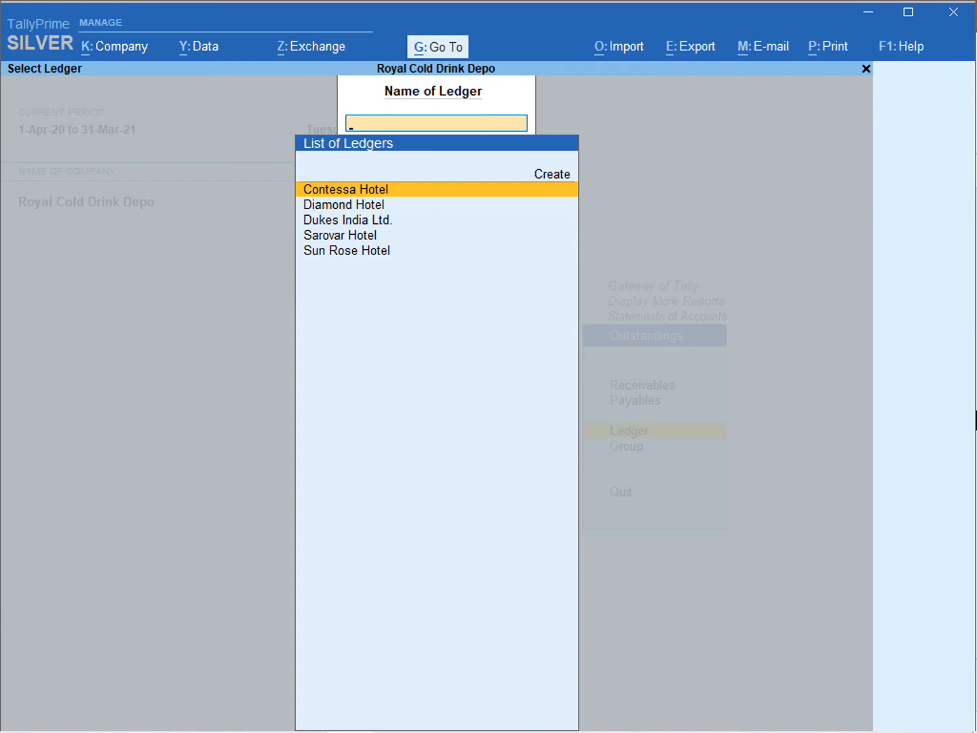
pyautogui.press('Return')
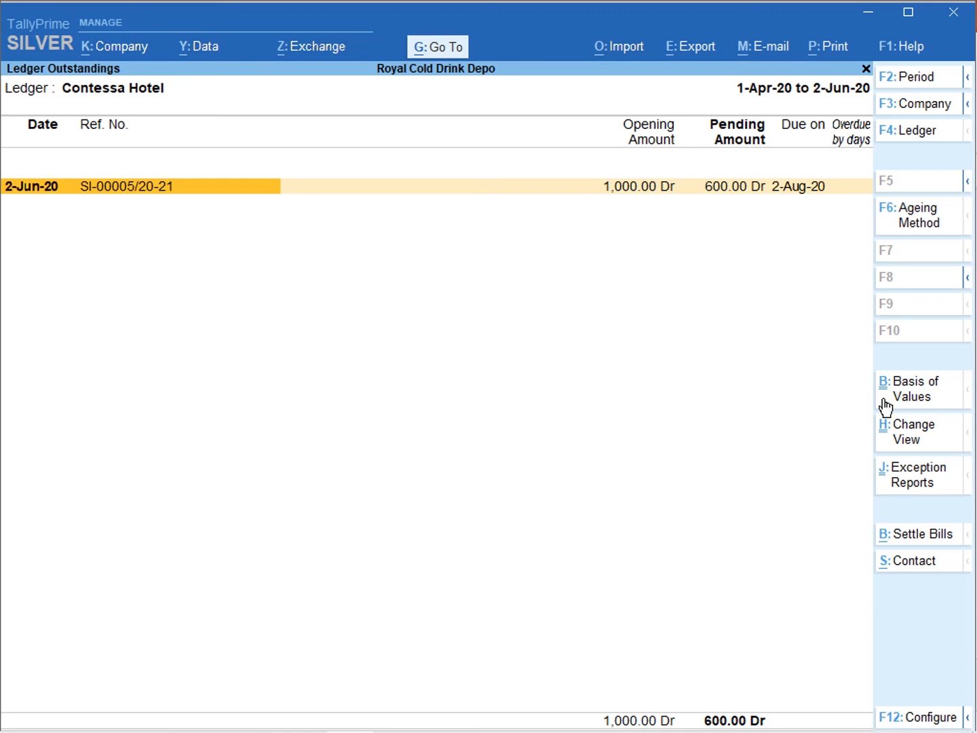
# Set the basis of values for Contessa Hotel's outstandings to show All Bills as the type of bills
pyautogui.click(886, 406)
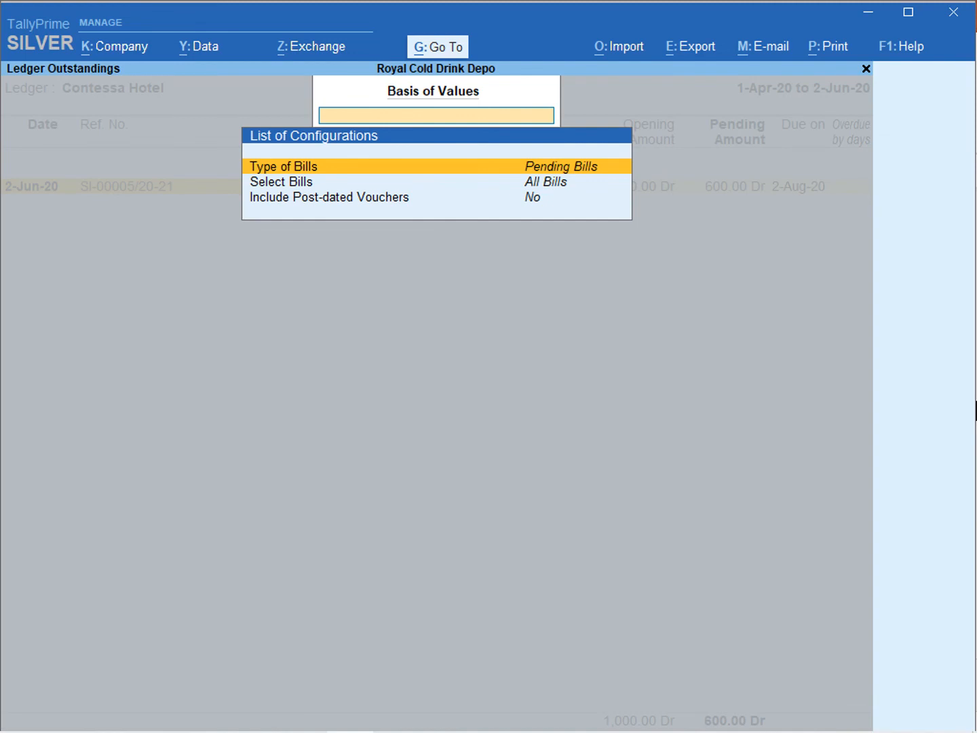
pyautogui.press('Return')
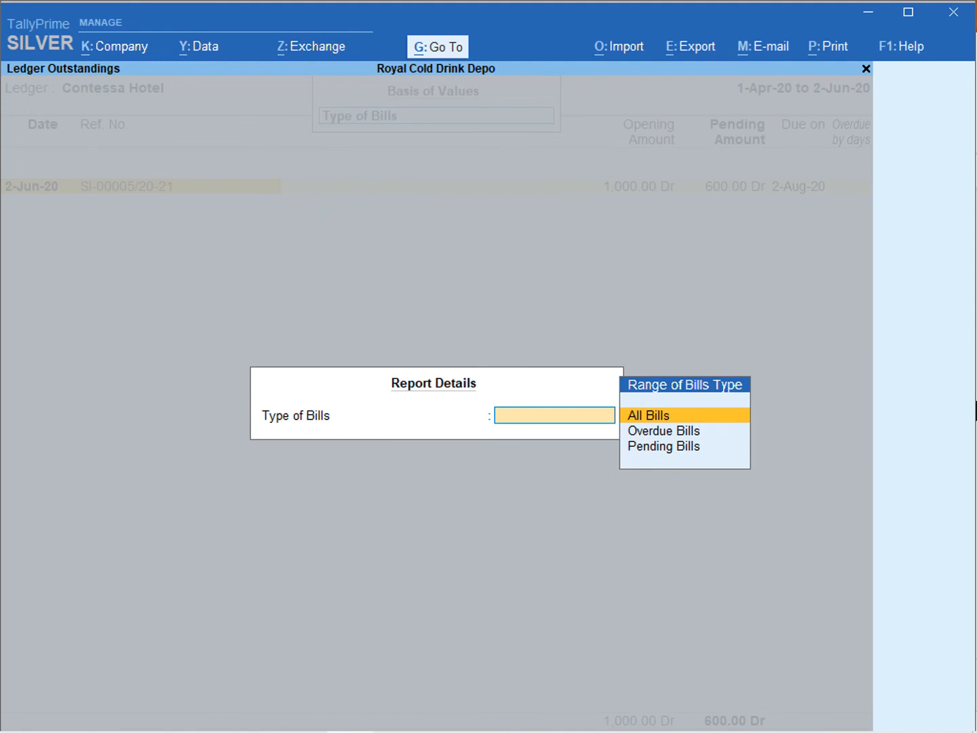
pyautogui.press('Return')
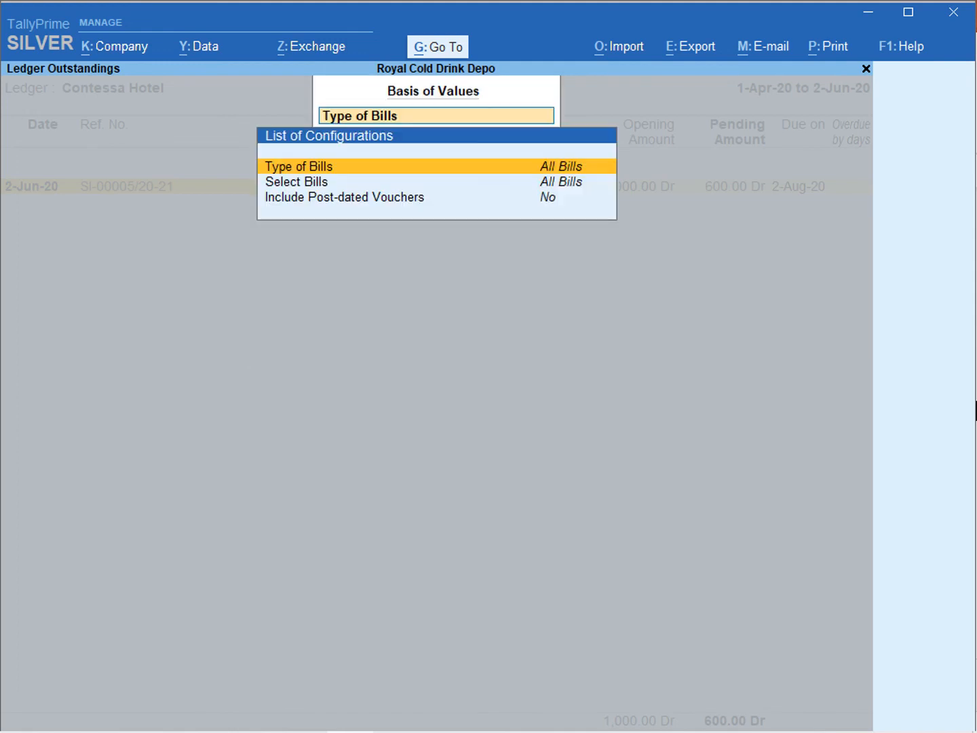
pyautogui.hotkey('ctrl', 'a')
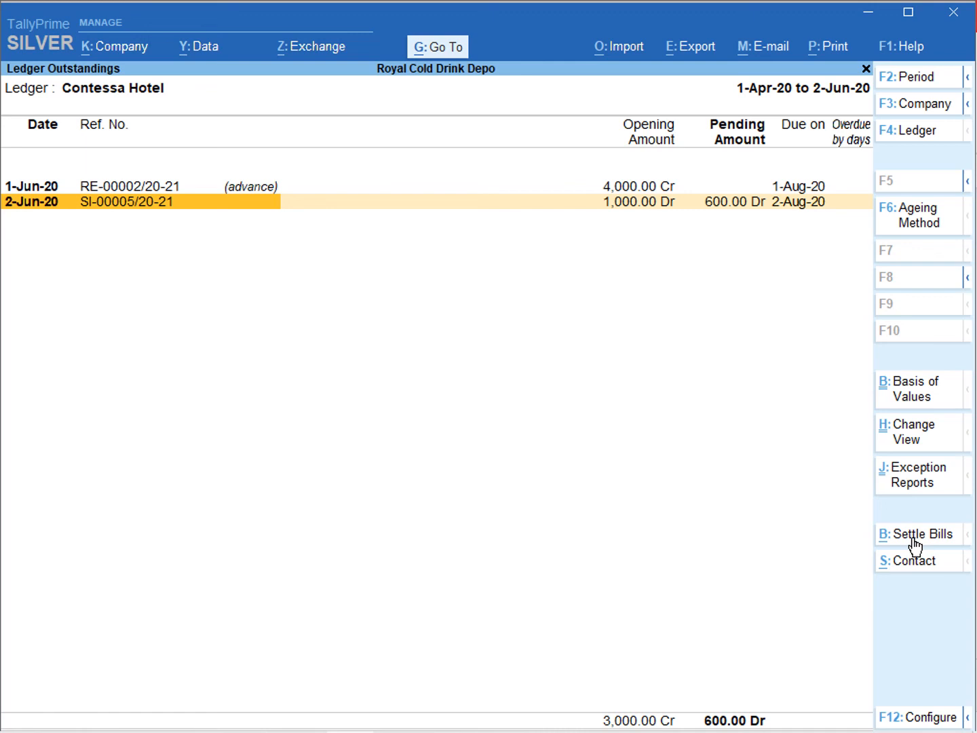
# Settle Contessa Hotel's bill SI-00005/20-21 with a Receipt dated 2-Jun-20 into Cash, without narration
pyautogui.click(916, 535)
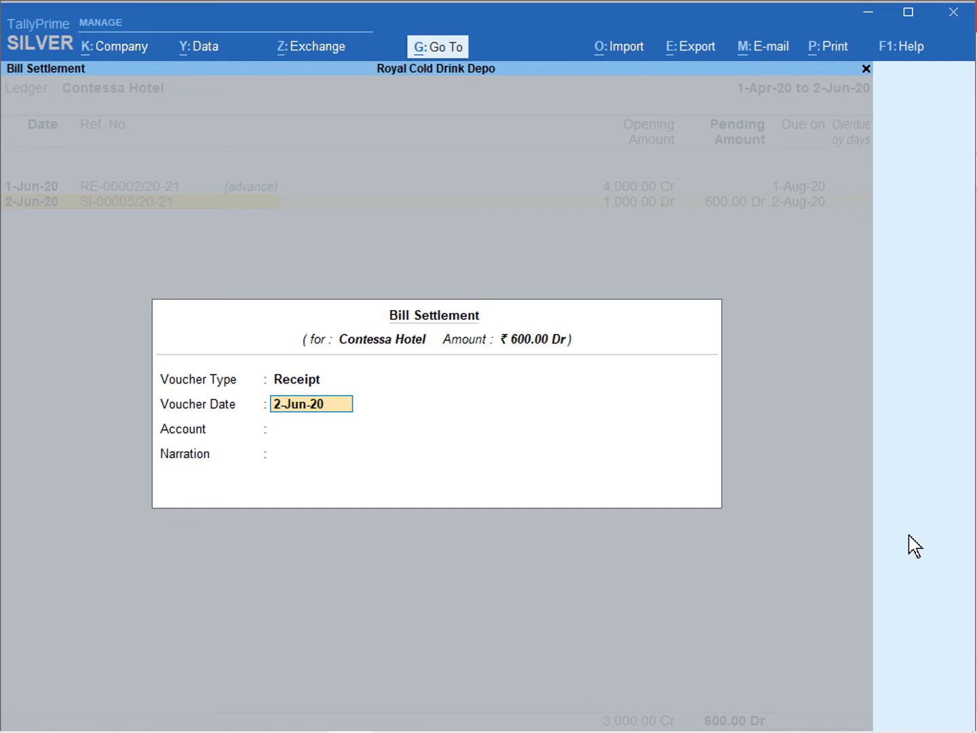
pyautogui.press('Return')
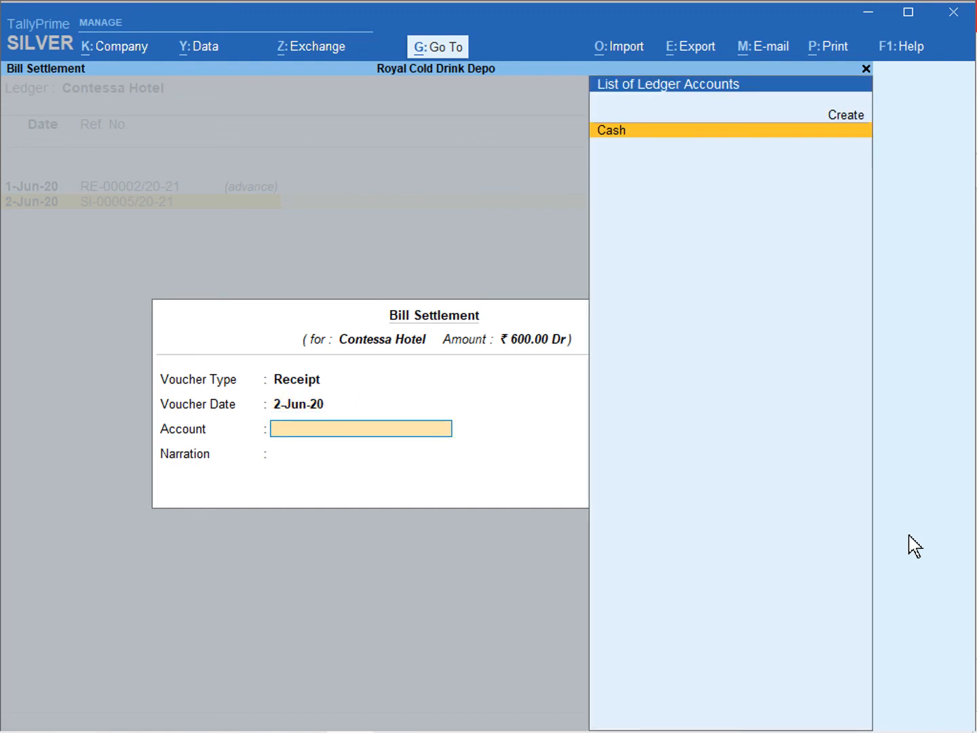
pyautogui.press('Return')
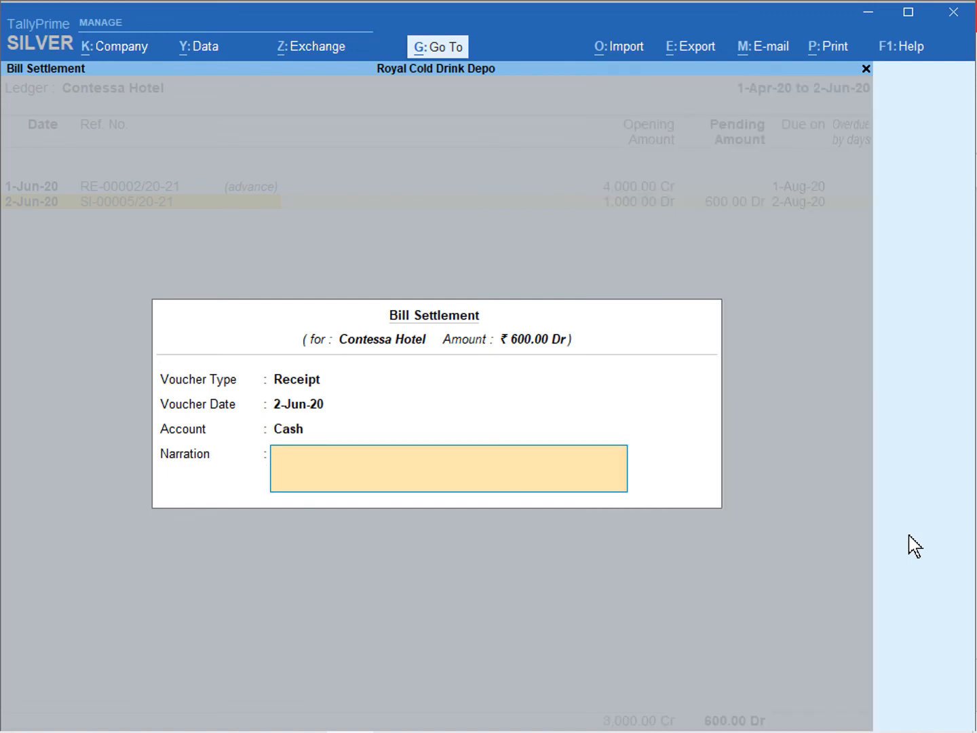
pyautogui.press('Return')
pyautogui.press('Return')
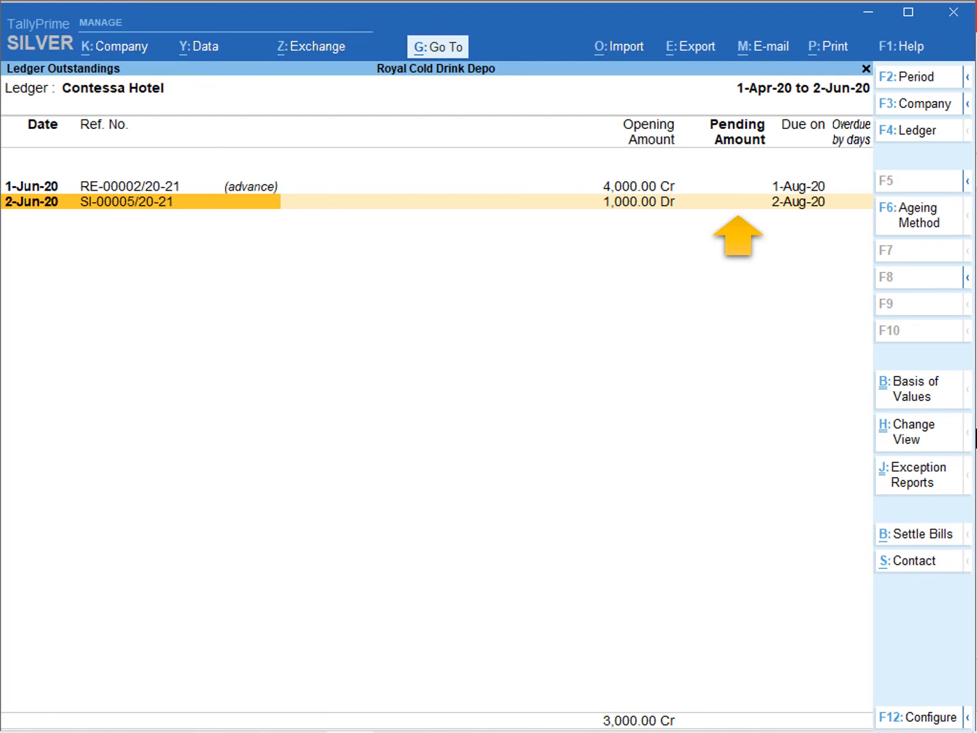
# Display the Bills Receivable report from the Receivables & Payables Reports and show the bills ledger-wise
pyautogui.click(437, 48)
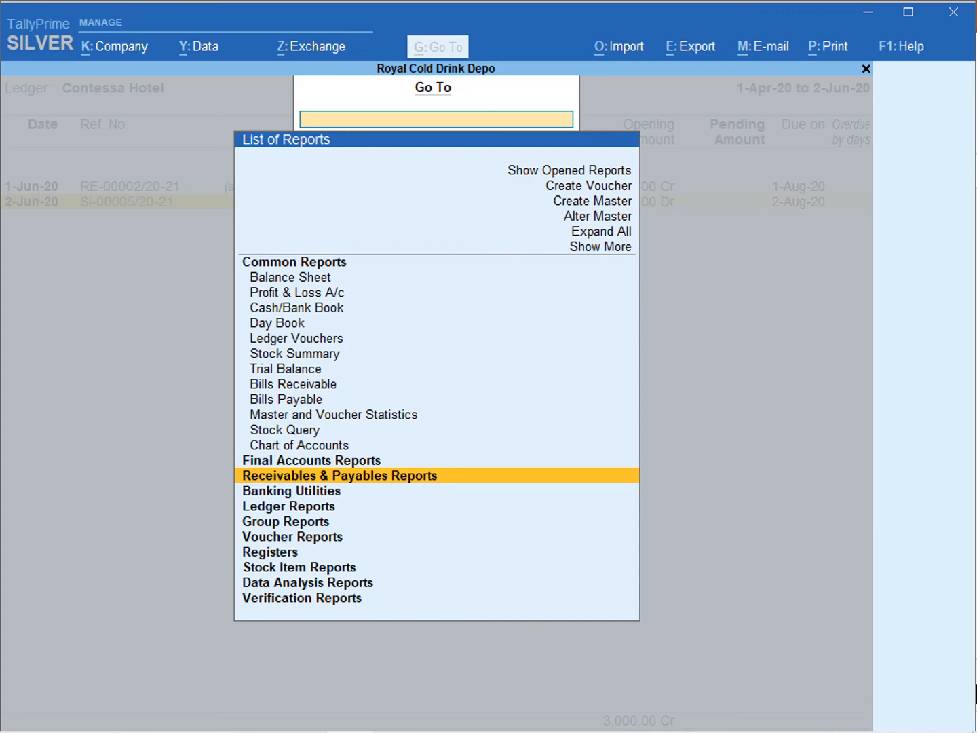
pyautogui.press('Return')
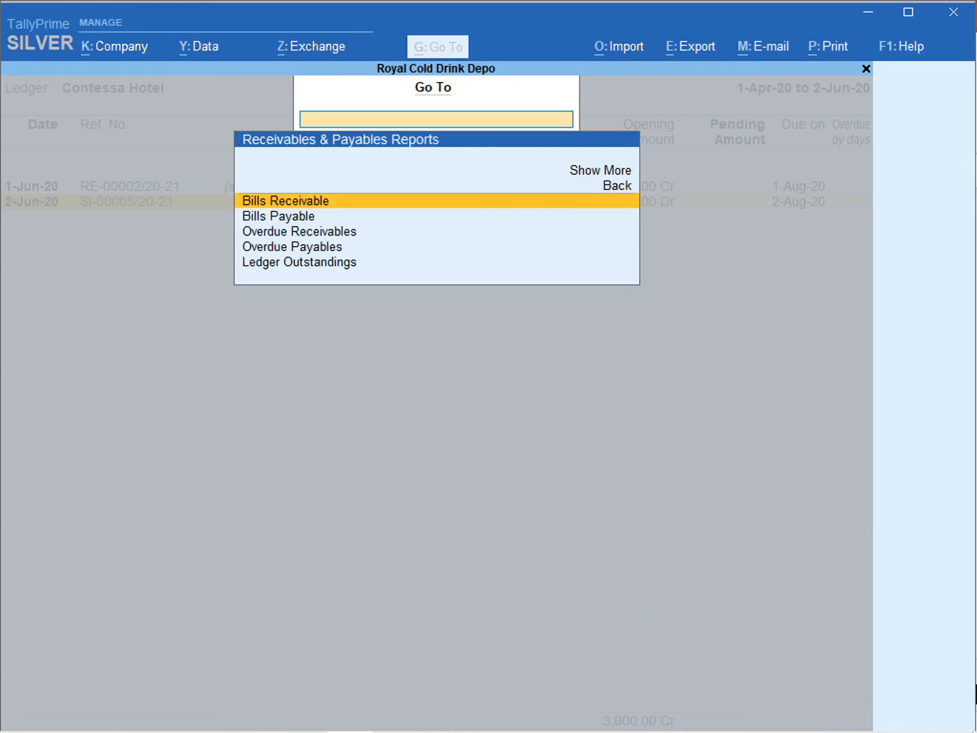
pyautogui.press('Return')
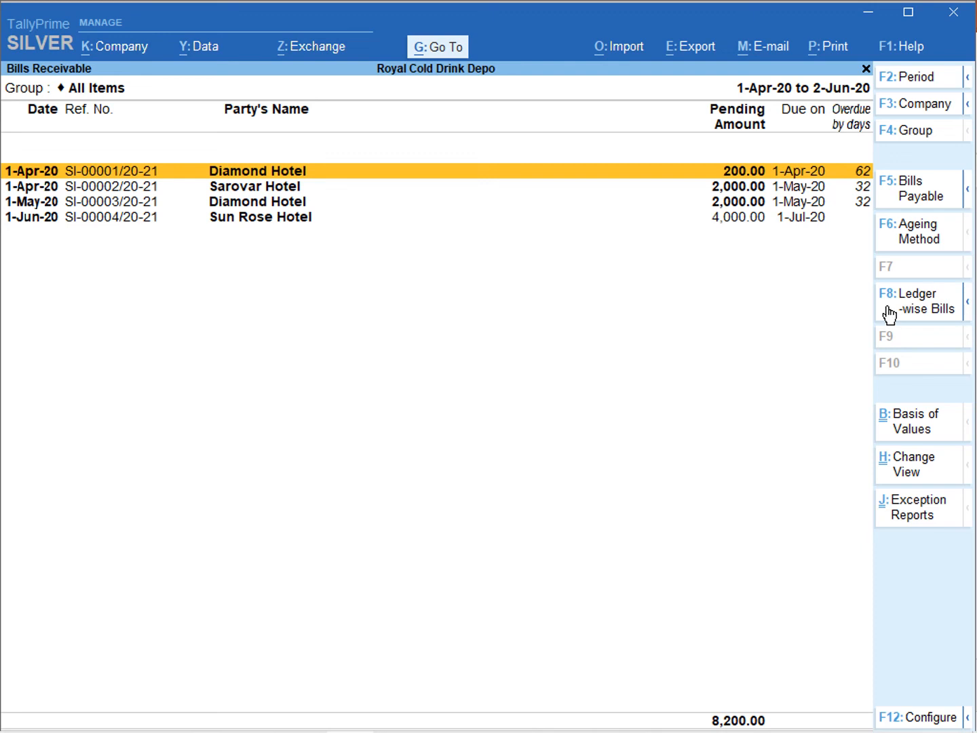
pyautogui.click(890, 309)
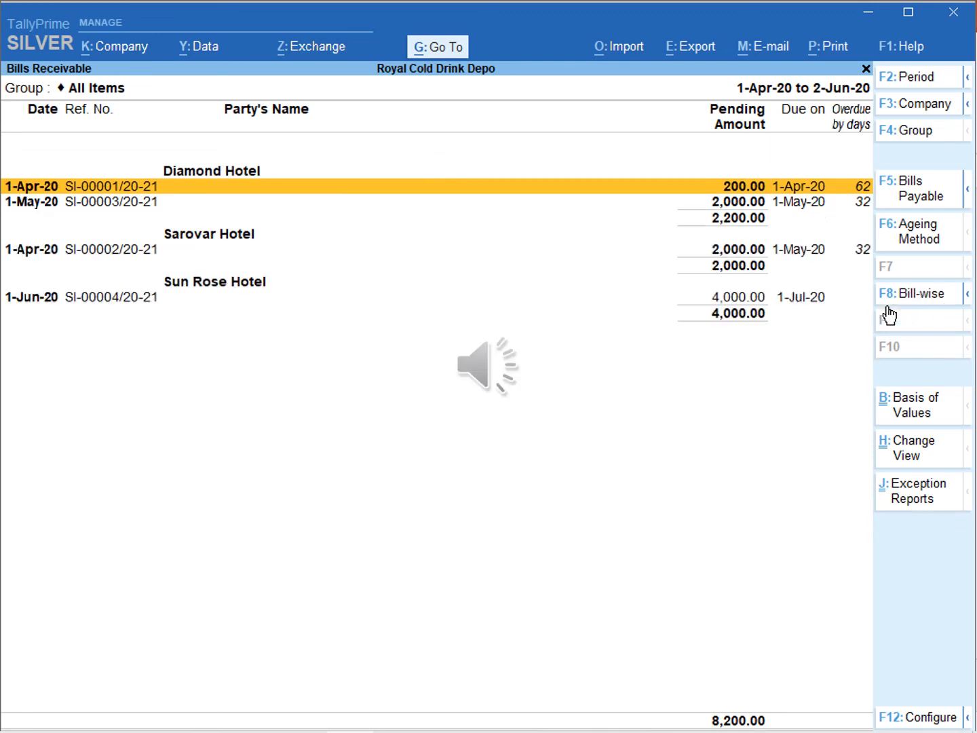